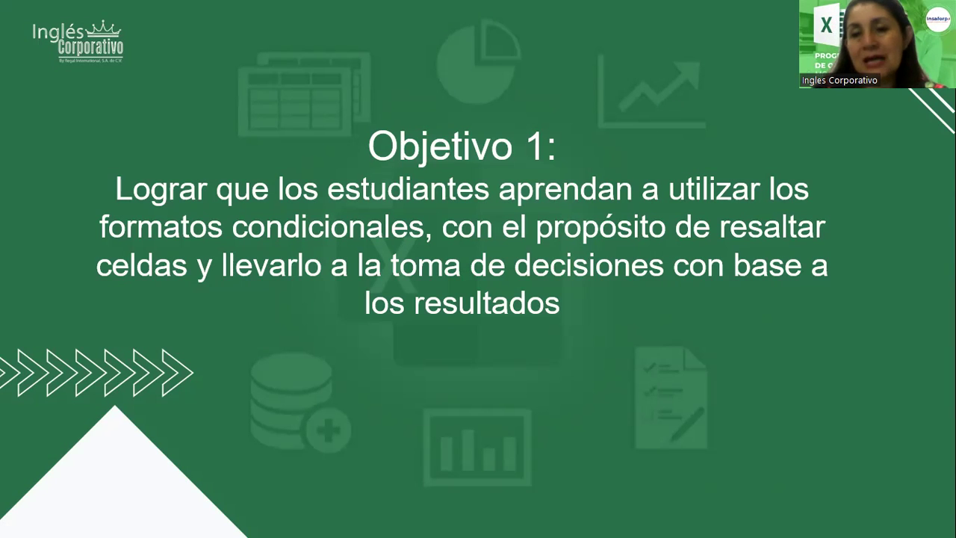
Advance from Objetivo 1 to the Formato Condicional slide with its five rule options
left_click(608, 139)
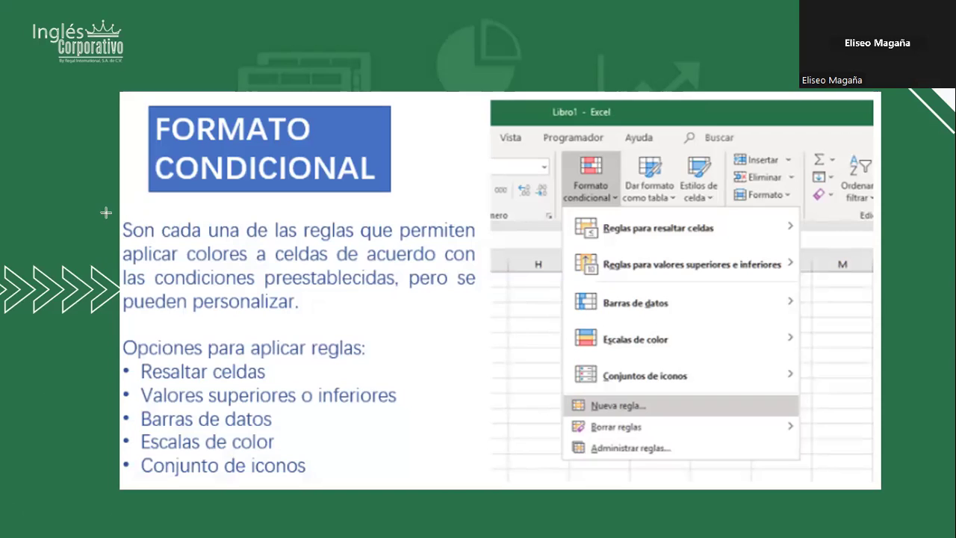
Box the conditional-formatting definition paragraph in red, then advance to the Objetivo 2 slide
left_click_drag(105, 212, 486, 346)
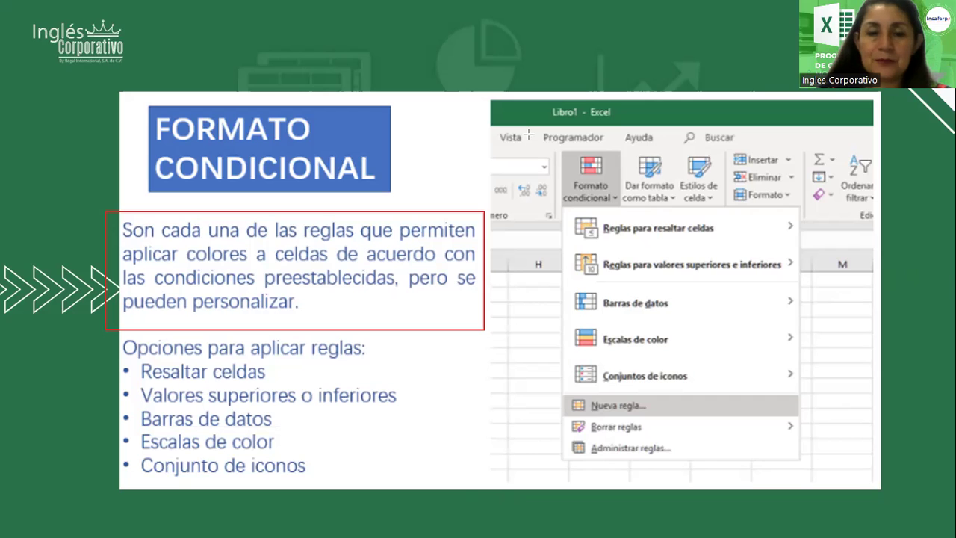
left_click(510, 216)
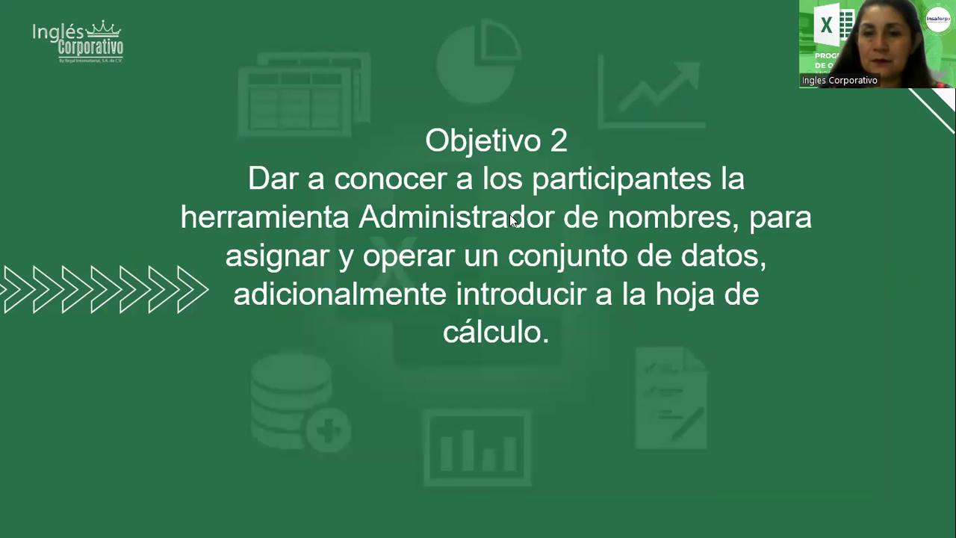
Advance past Objetivo 2 toward the Formato Condicional.xlsx vendor sales table
left_click(120, 276)
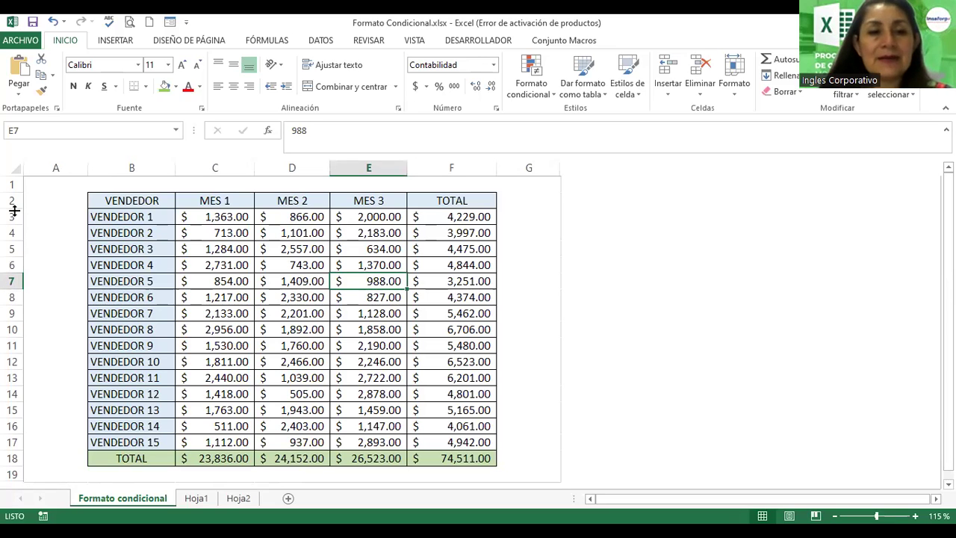
Stretch row 1 to about 44 pixels tall
left_click_drag(14, 210, 12, 193)
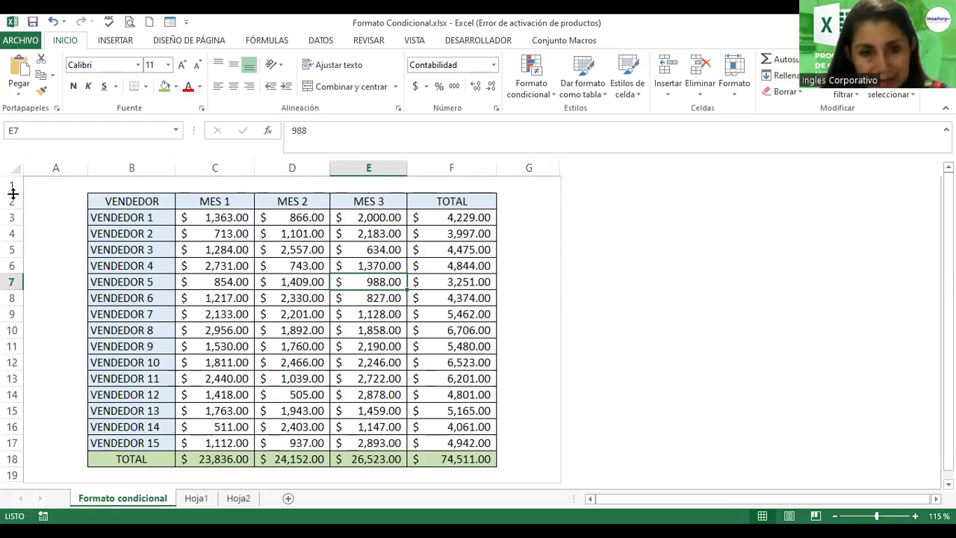
left_click_drag(13, 193, 15, 204)
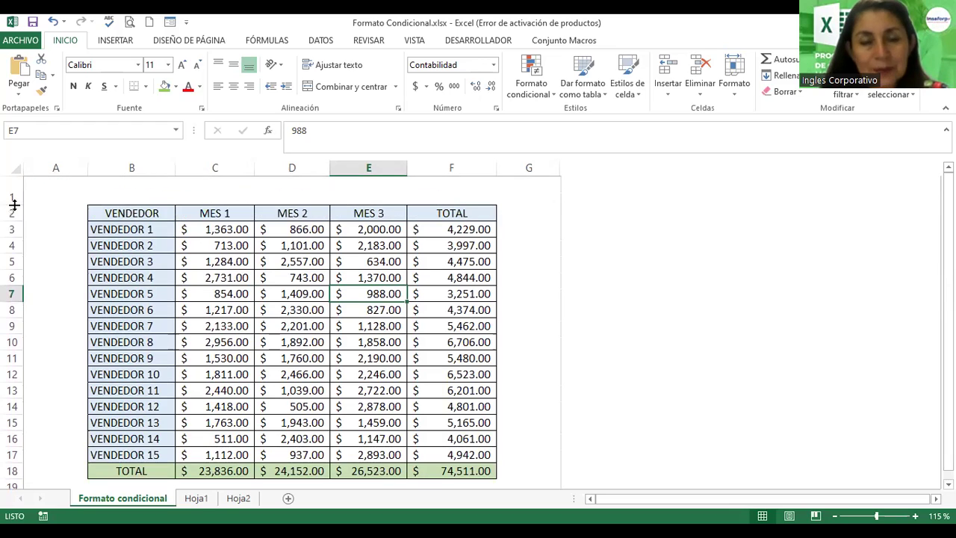
left_click_drag(15, 204, 16, 212)
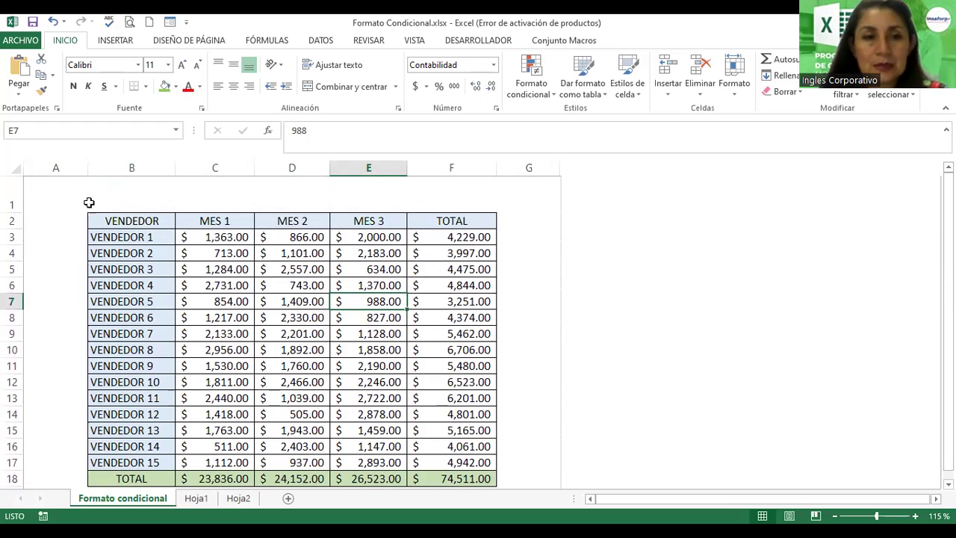
Enter the title 'Formato Condicional' in B1 and select B1:F1
left_click(102, 186)
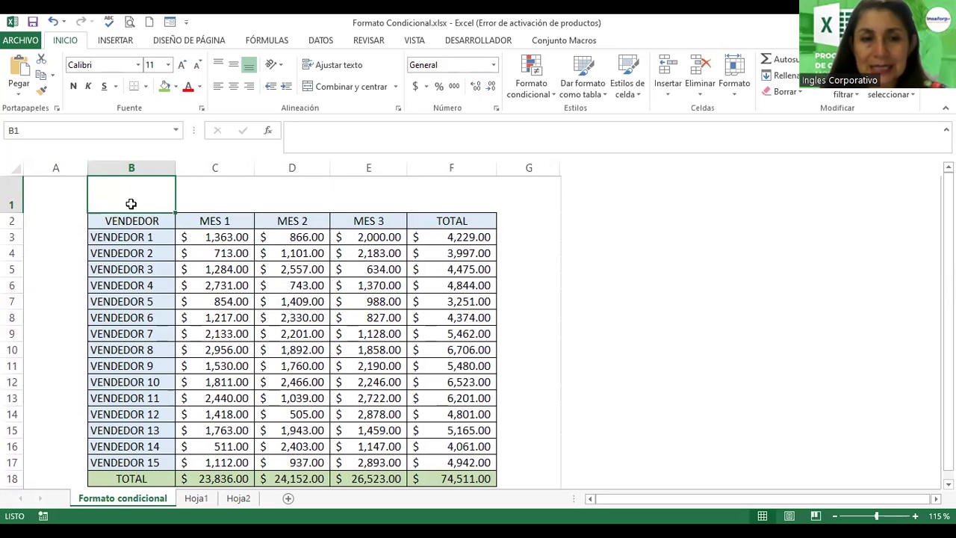
type("Formato Condicional")
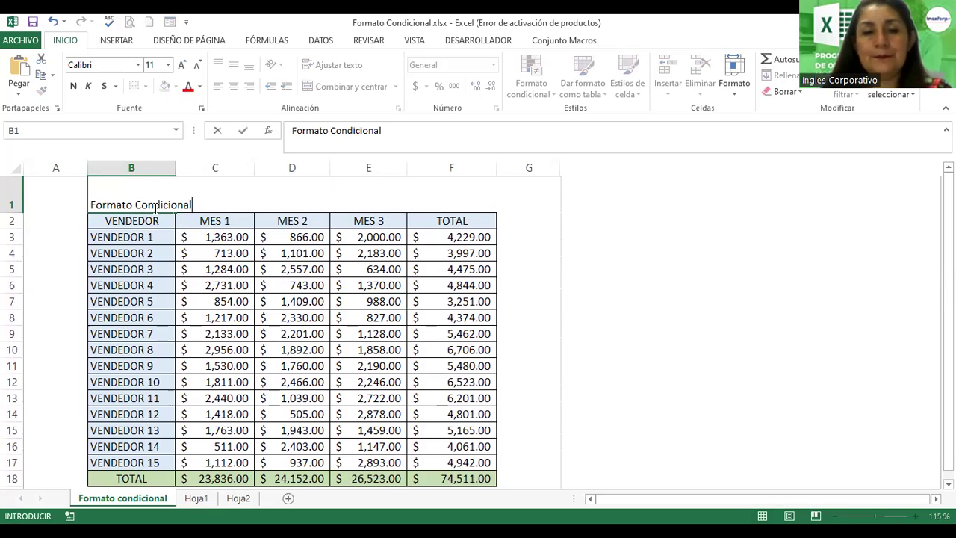
key("Return")
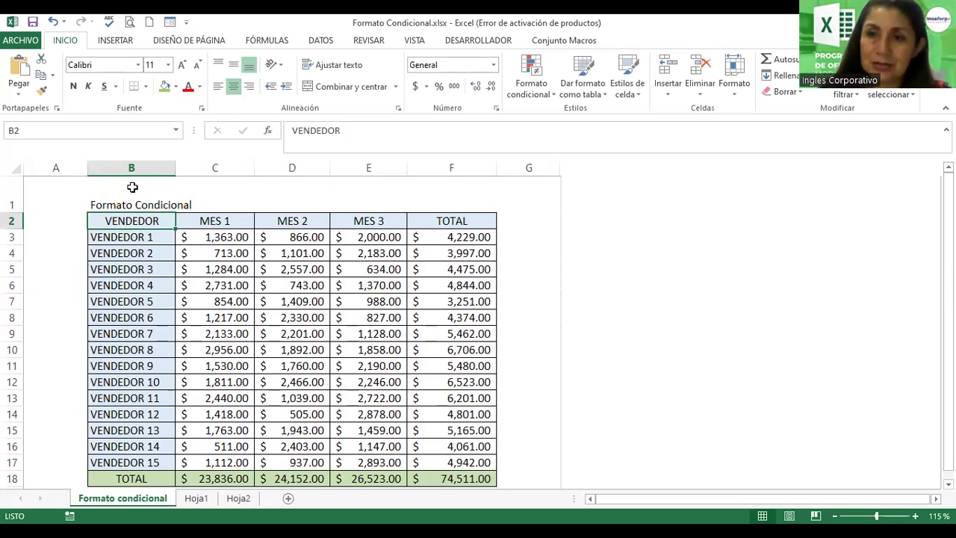
left_click(123, 200)
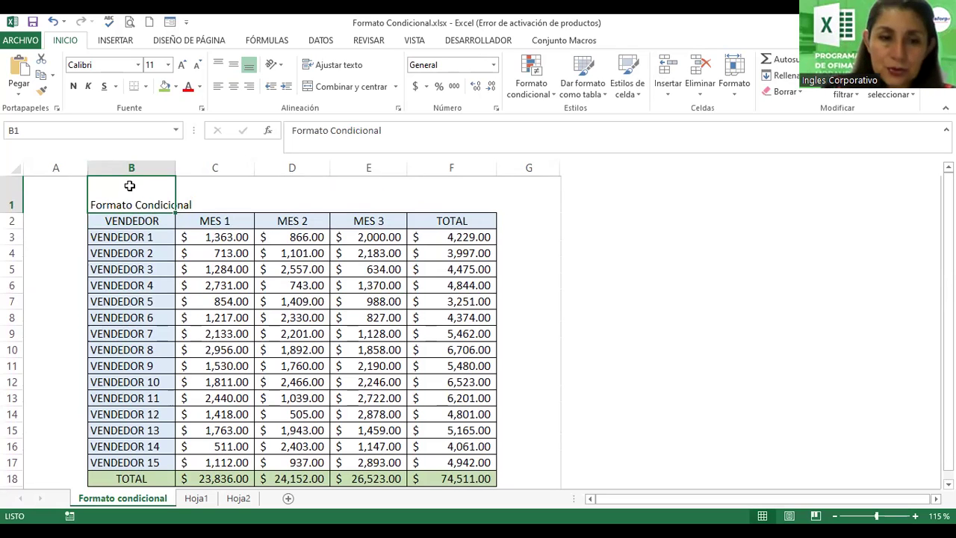
mouse_move(122, 200)
left_mouse_down()
mouse_move(358, 183)
mouse_move(436, 190)
left_mouse_up()
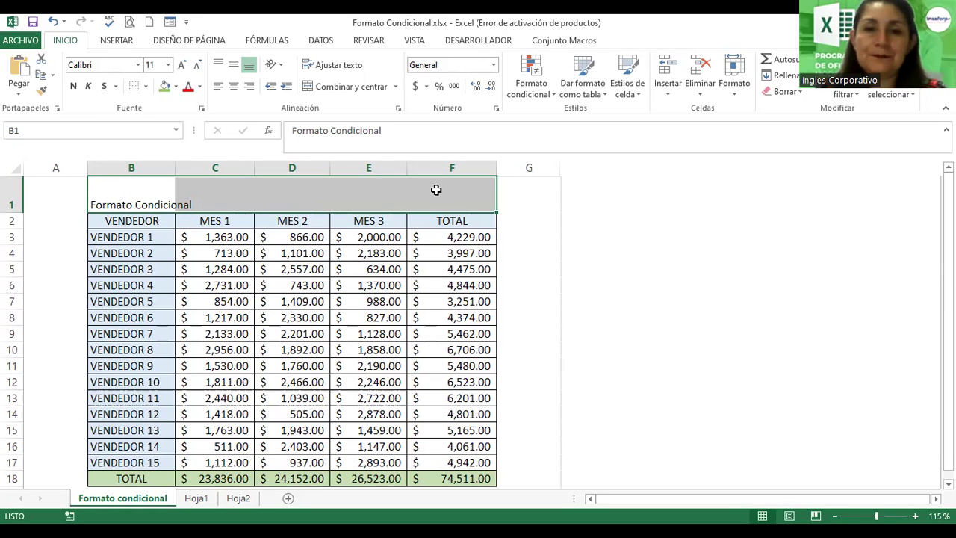
Merge and center B1:F1, middle-align the title, and enlarge it to size 18
left_click(323, 87)
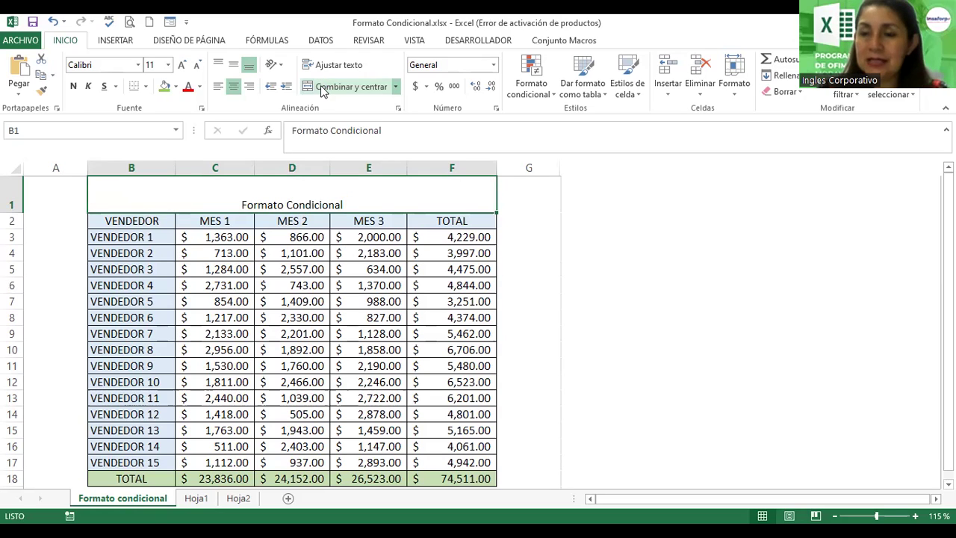
left_click(232, 67)
left_click(182, 66)
left_click(182, 66)
left_click(181, 66)
left_click(181, 65)
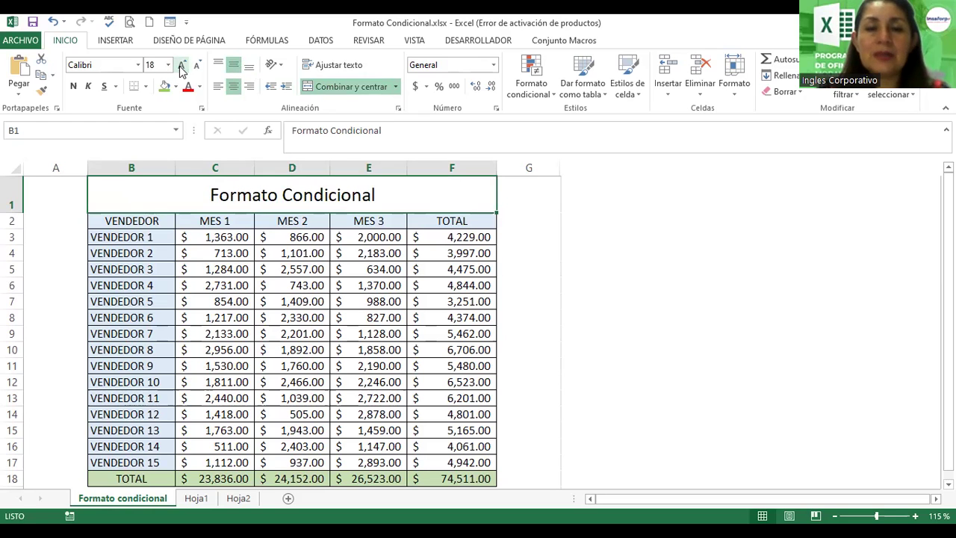
left_click(308, 289)
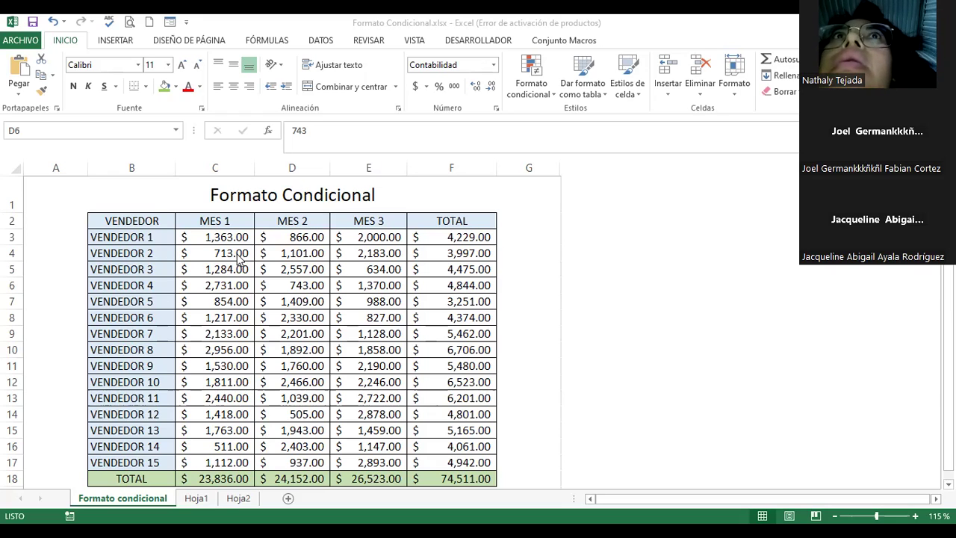
Select the MES 1 sales values C3:C17
left_click(272, 251)
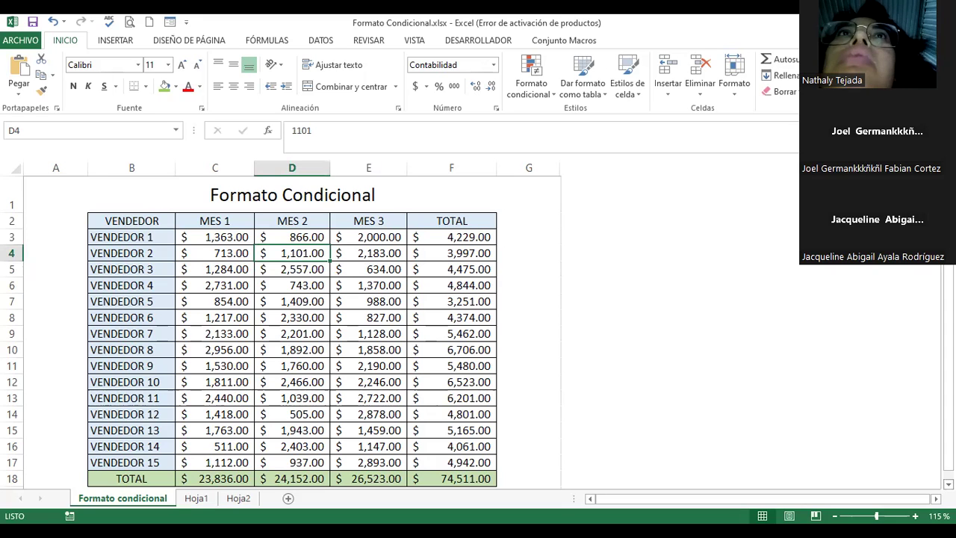
scroll(712, 404, "down", 1)
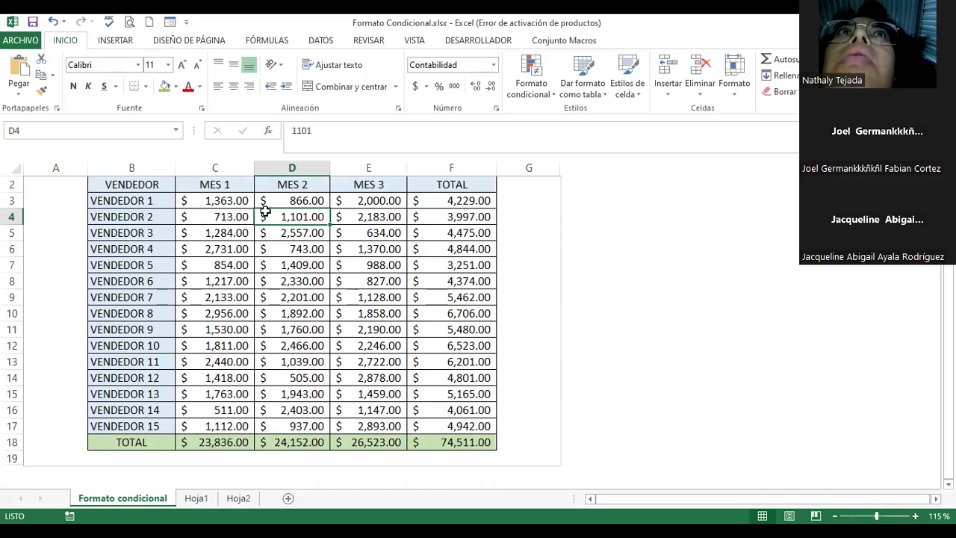
left_click(214, 201)
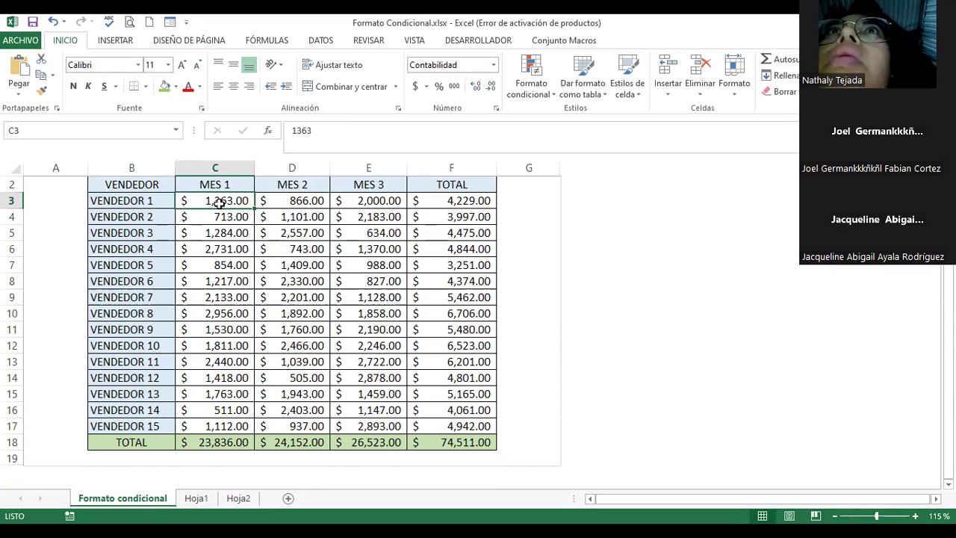
mouse_move(237, 360)
left_mouse_down()
mouse_move(237, 422)
mouse_move(237, 377)
left_mouse_up()
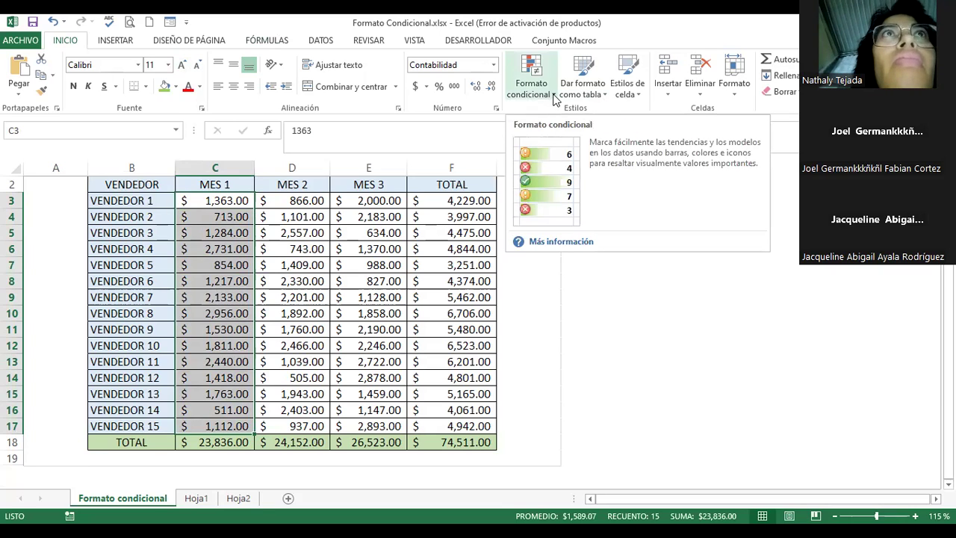
Apply pink gradient-fill data bars to C3:C17 from Formato condicional > Barras de datos
left_click(555, 95)
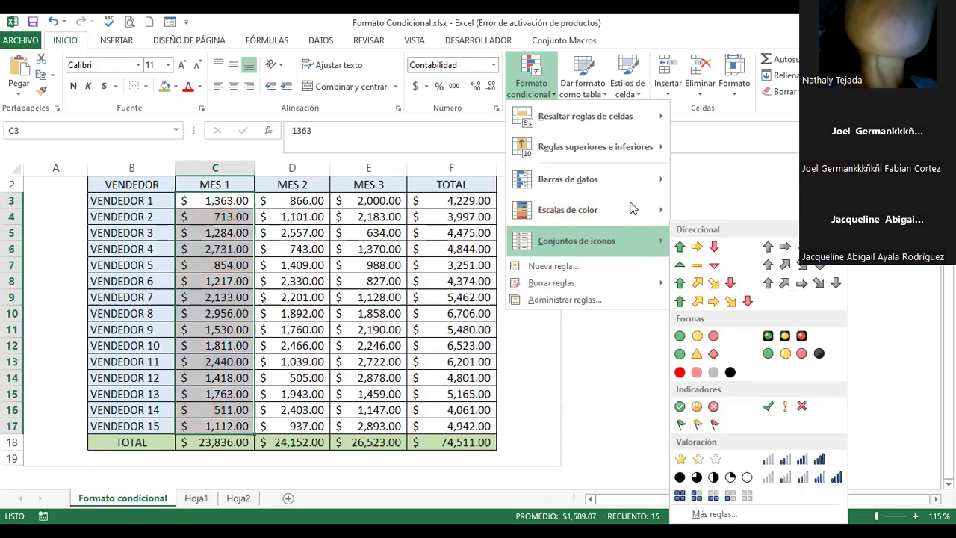
mouse_move(567, 180)
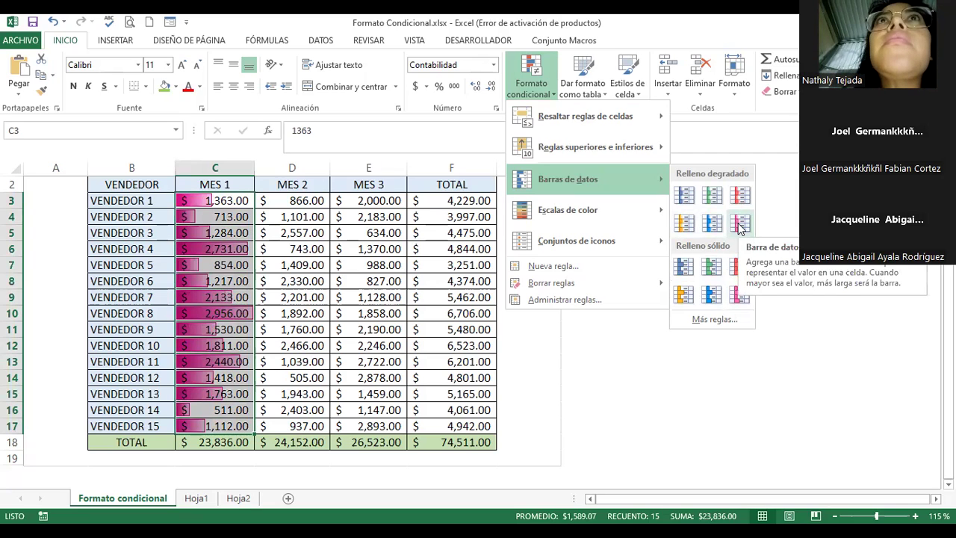
left_click(290, 282)
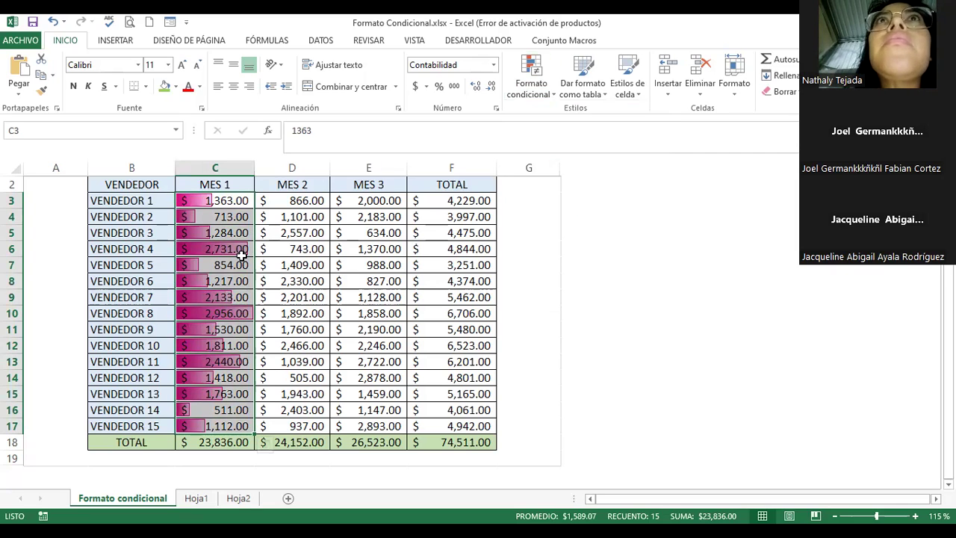
key("Down")
key("Down")
key("Down")
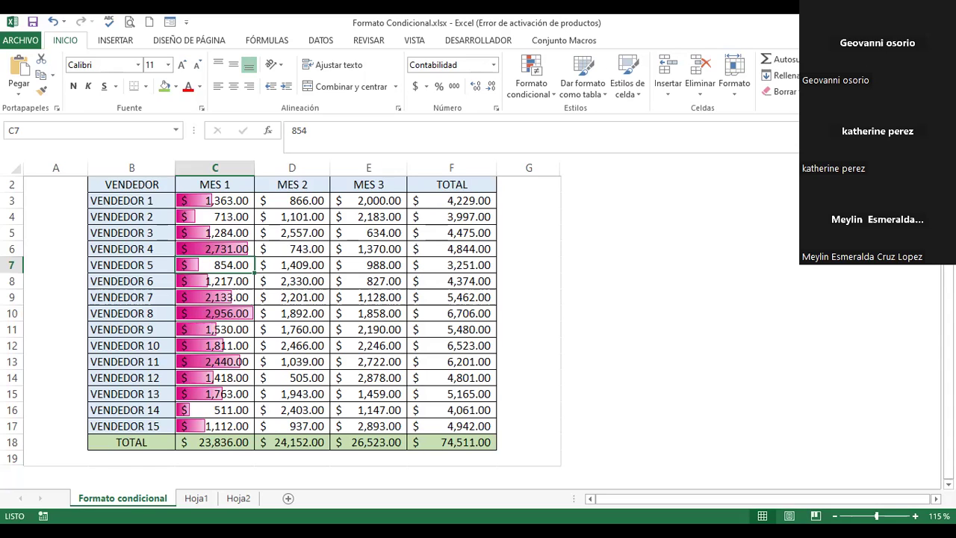
key("alt+Tab")
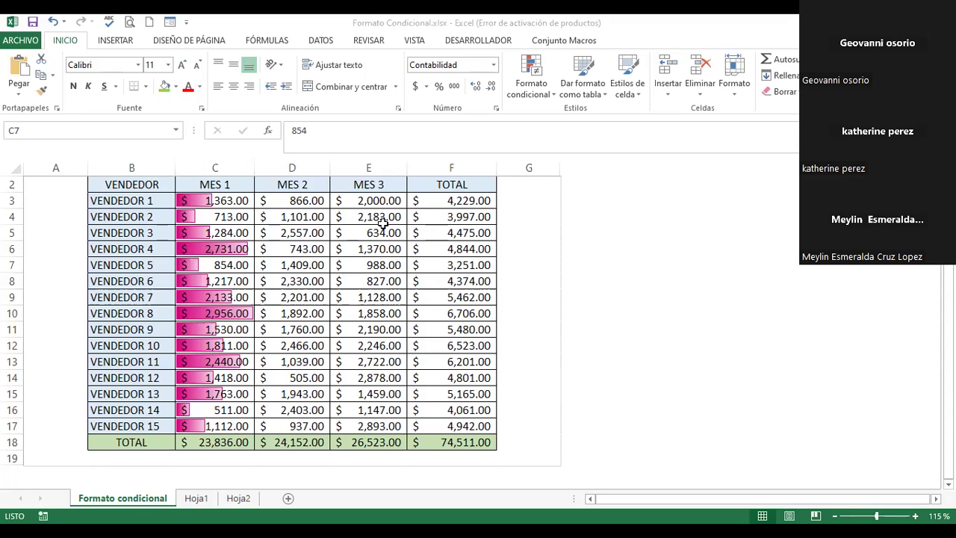
Select MES 2 values D3:D17 and start an 'Es mayor que' rule with threshold 1500
left_click_drag(297, 200, 298, 297)
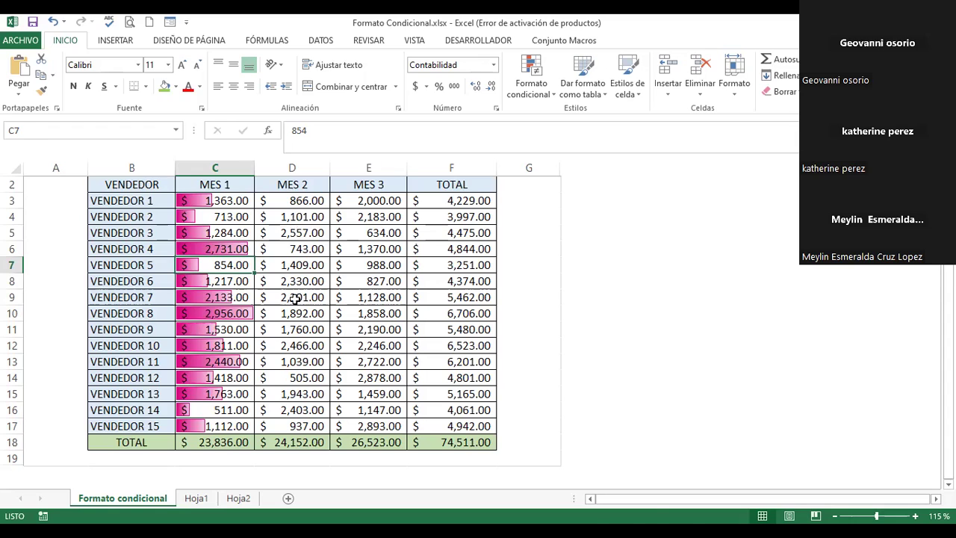
left_click_drag(298, 355, 305, 420)
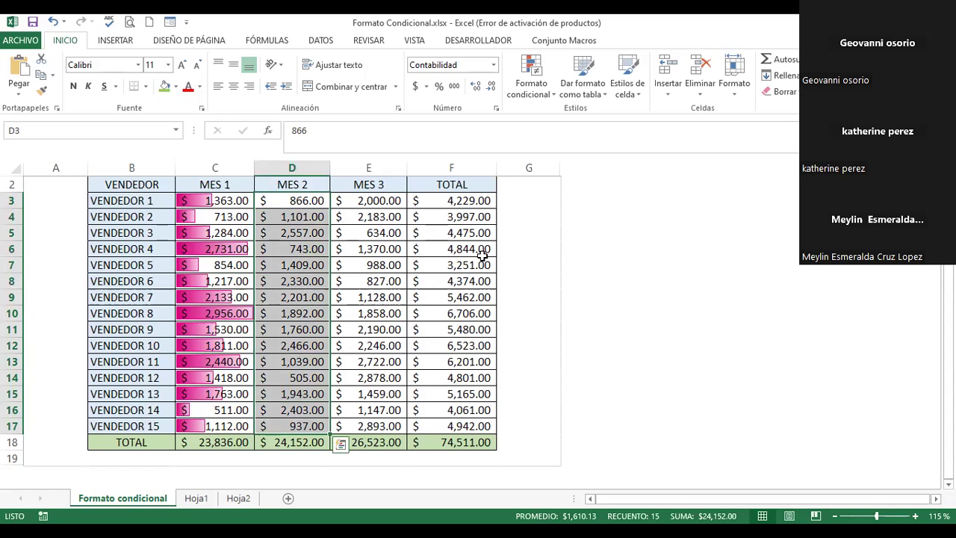
left_click(542, 99)
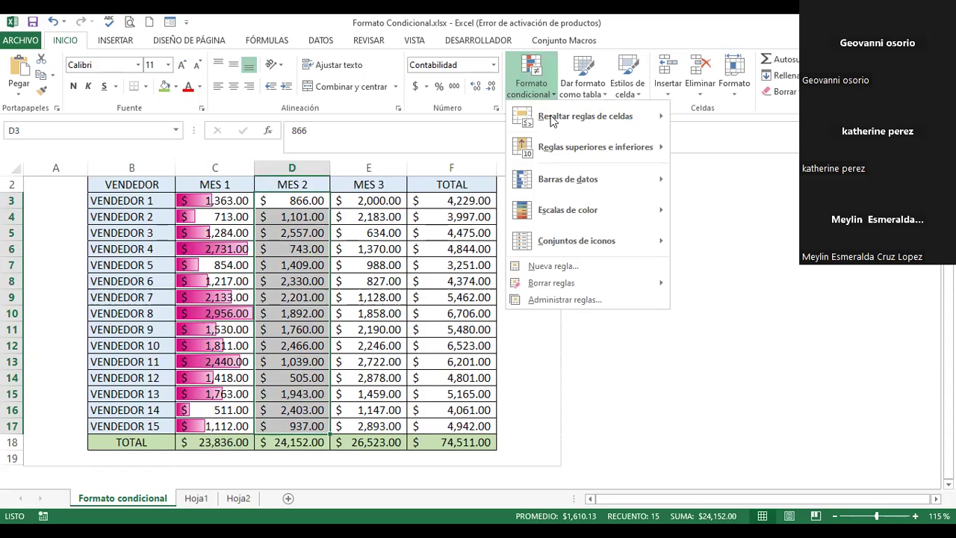
left_click(551, 119)
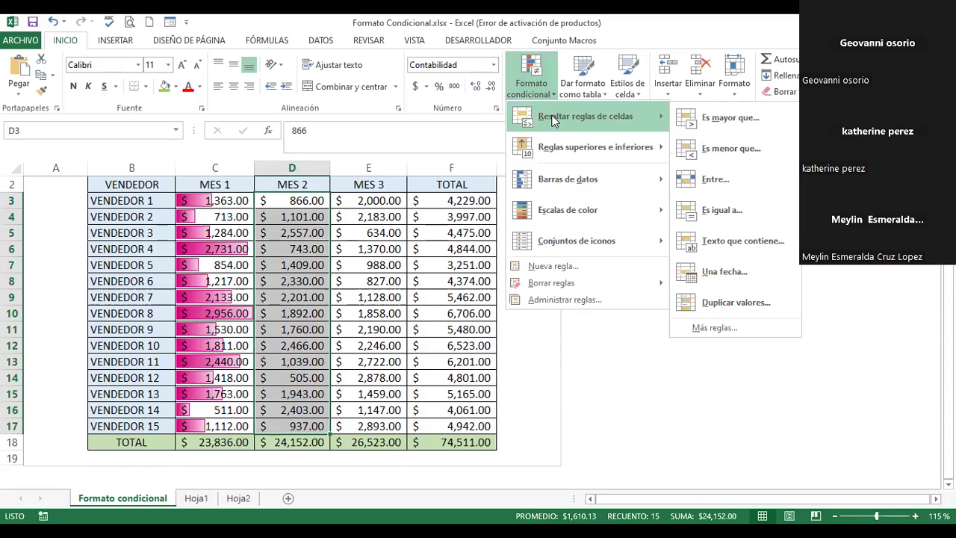
left_click(718, 122)
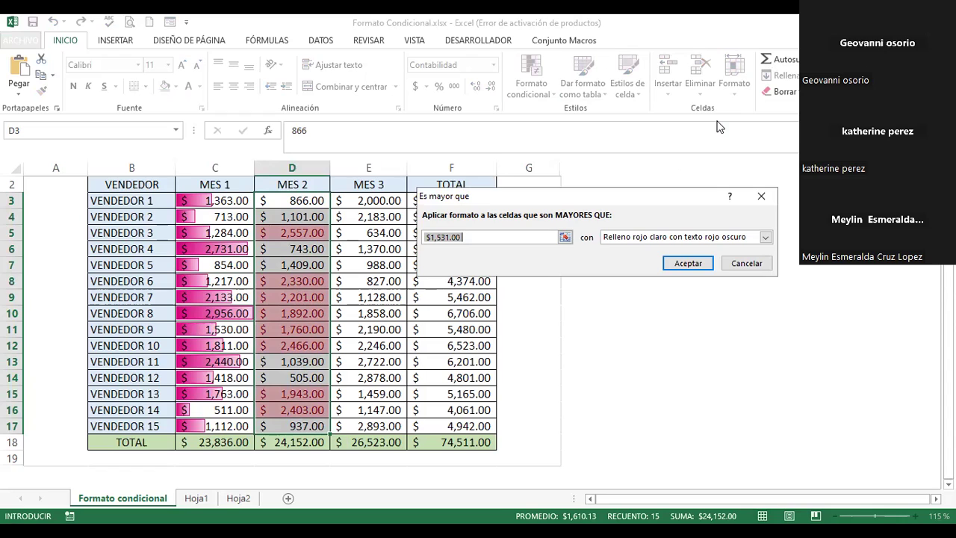
left_click(471, 237)
key("BackSpace")
key("BackSpace")
key("BackSpace")
key("BackSpace")
type("0")
key("BackSpace")
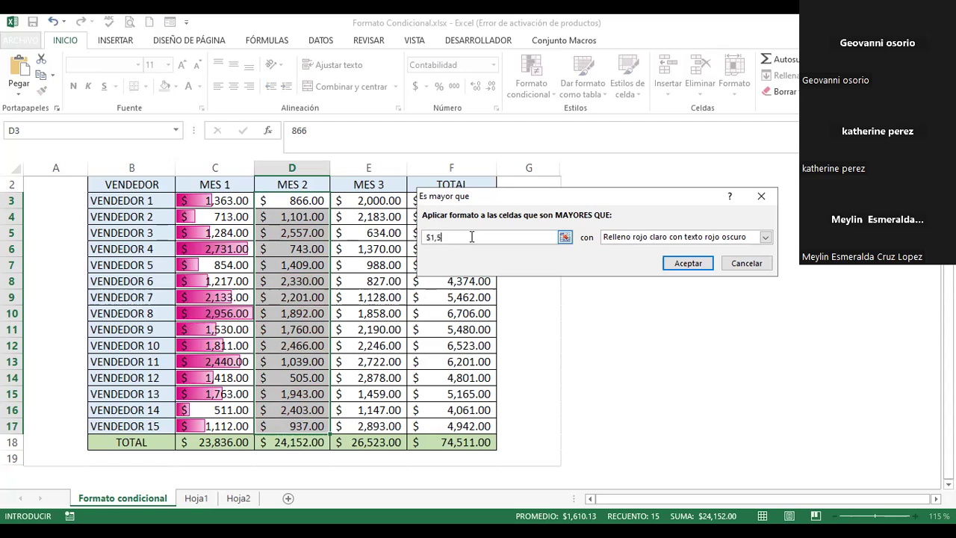
type("00")
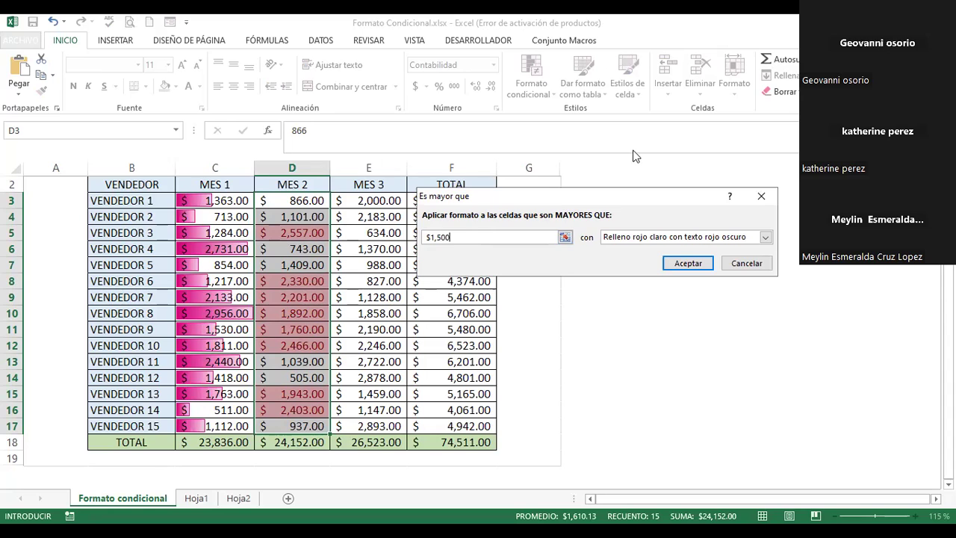
Choose 'Relleno verde con texto verde oscuro' as the highlight format and apply the rule
left_click_drag(563, 203, 459, 86)
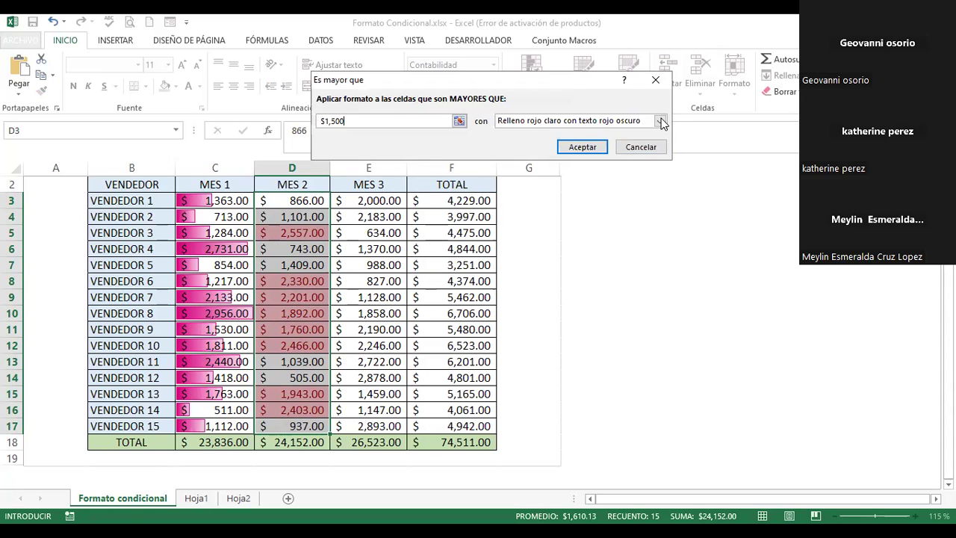
left_click(660, 121)
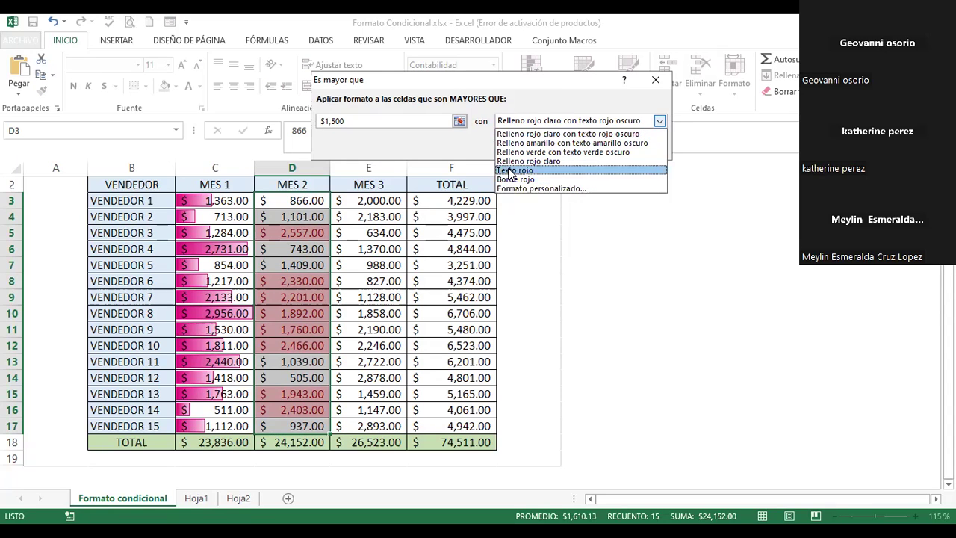
left_click(511, 171)
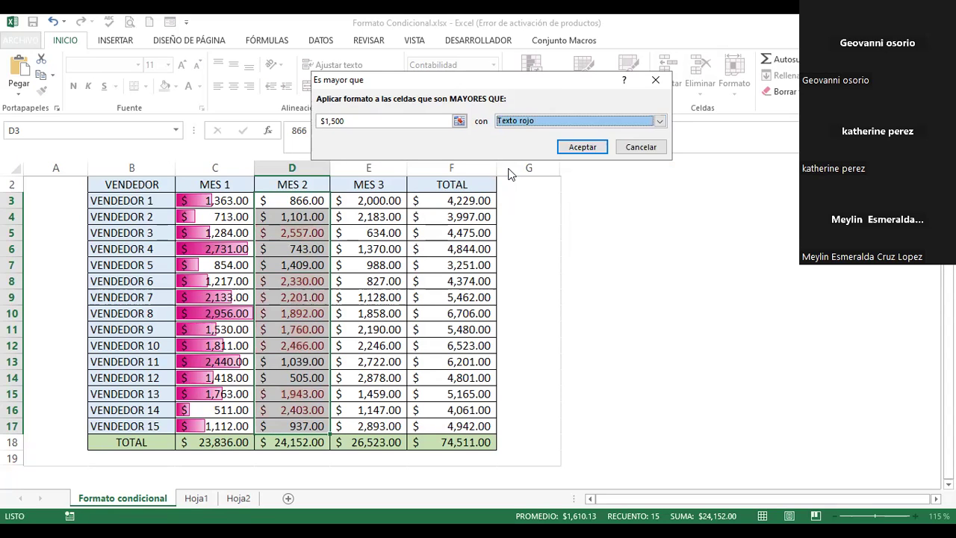
left_click(534, 124)
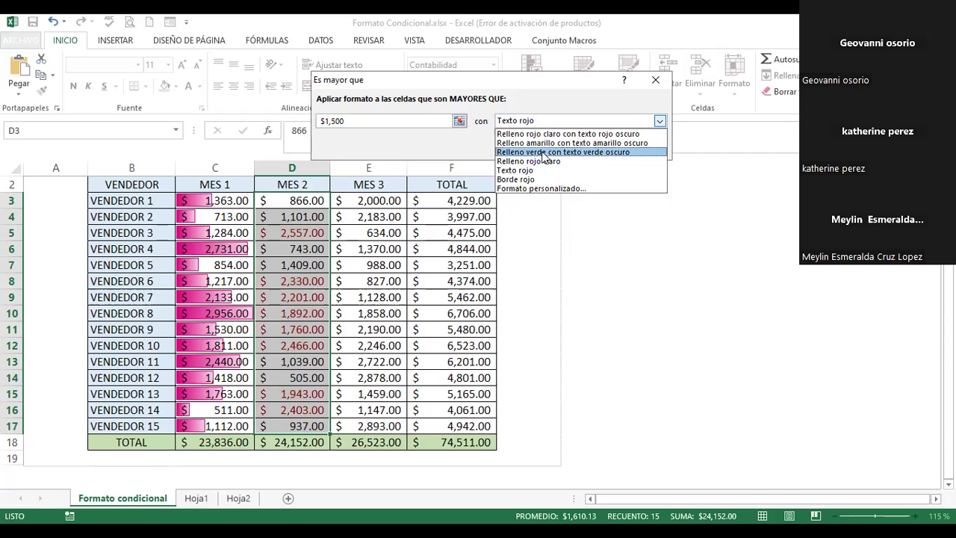
left_click(544, 153)
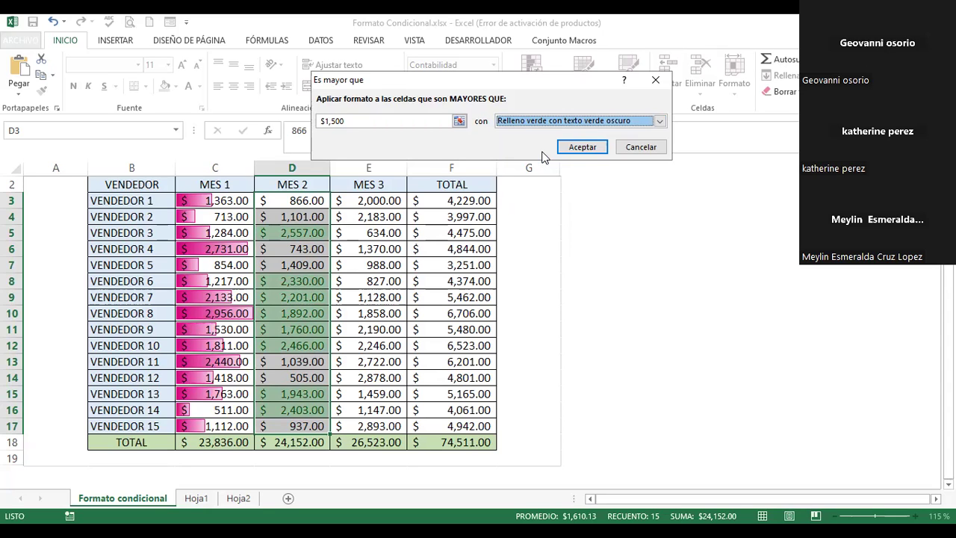
left_click(293, 390)
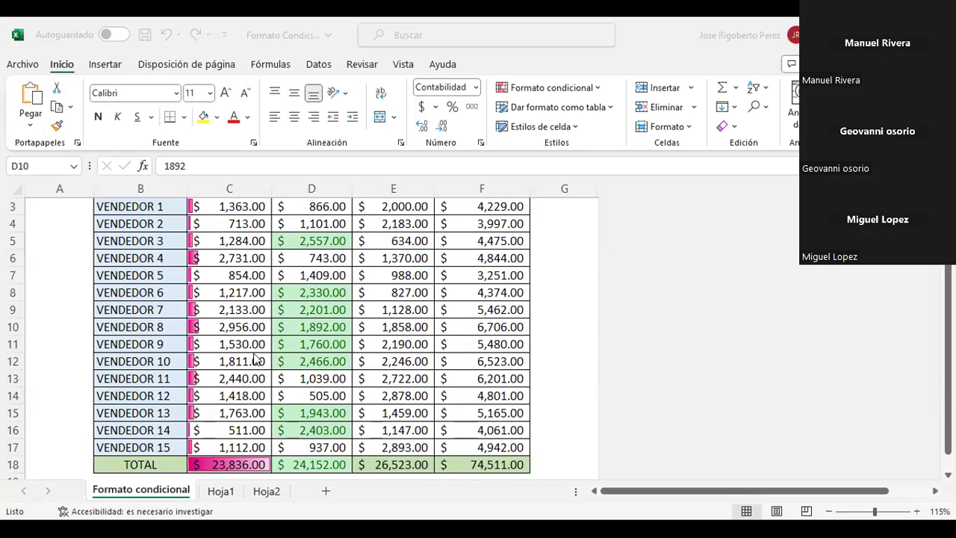
Return to Excel and select the MES 1 amounts C3:C18 including the total
key("alt+Tab")
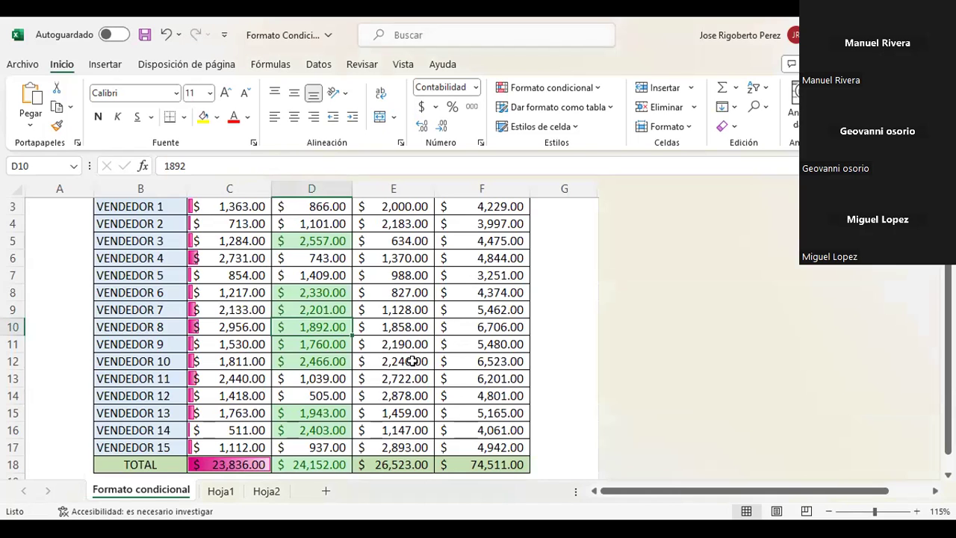
left_click_drag(948, 359, 949, 329)
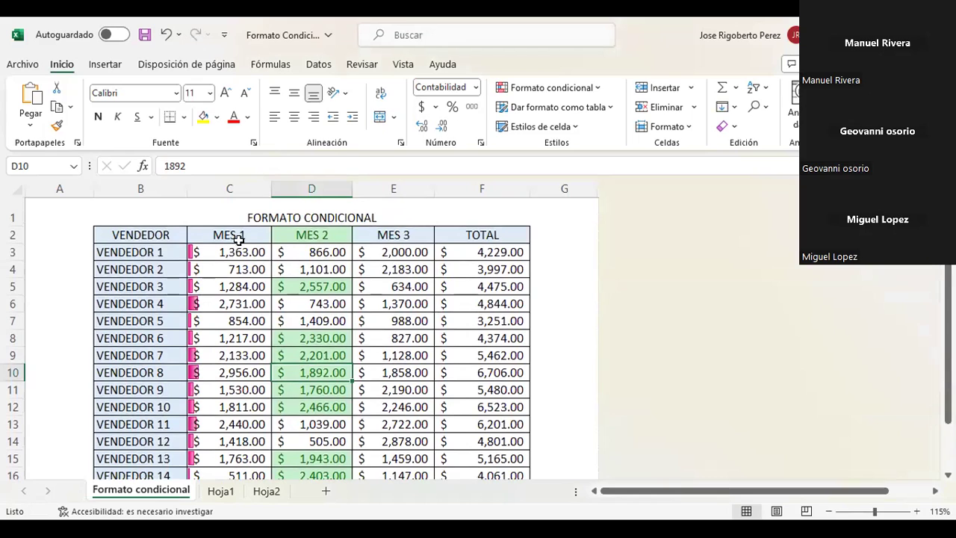
left_click_drag(217, 252, 232, 466)
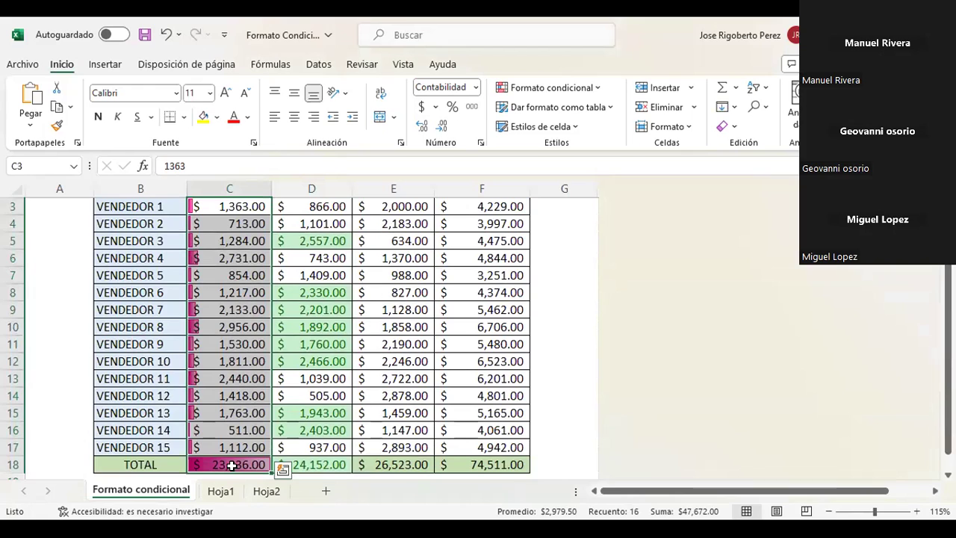
Clear the data-bar rules from the selected MES 1 cells
left_click(585, 89)
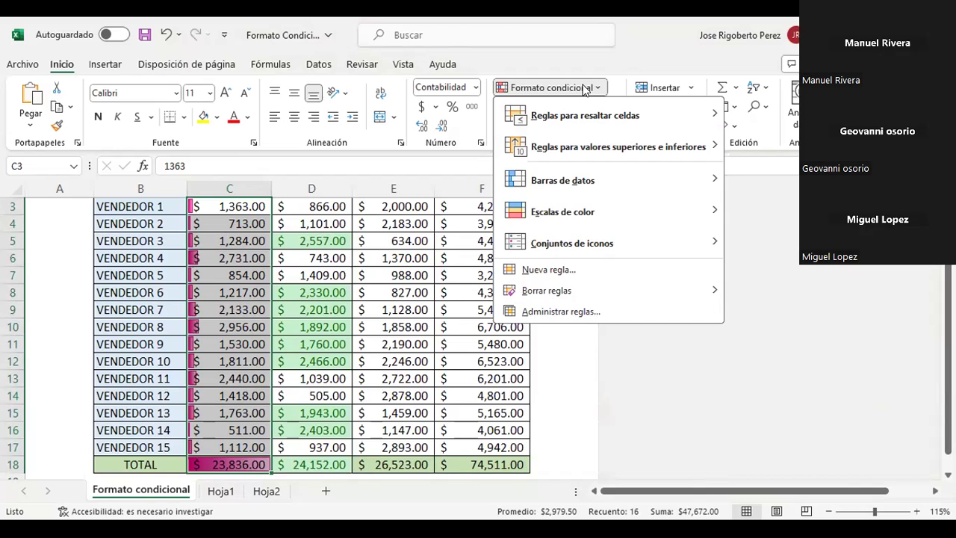
mouse_move(547, 291)
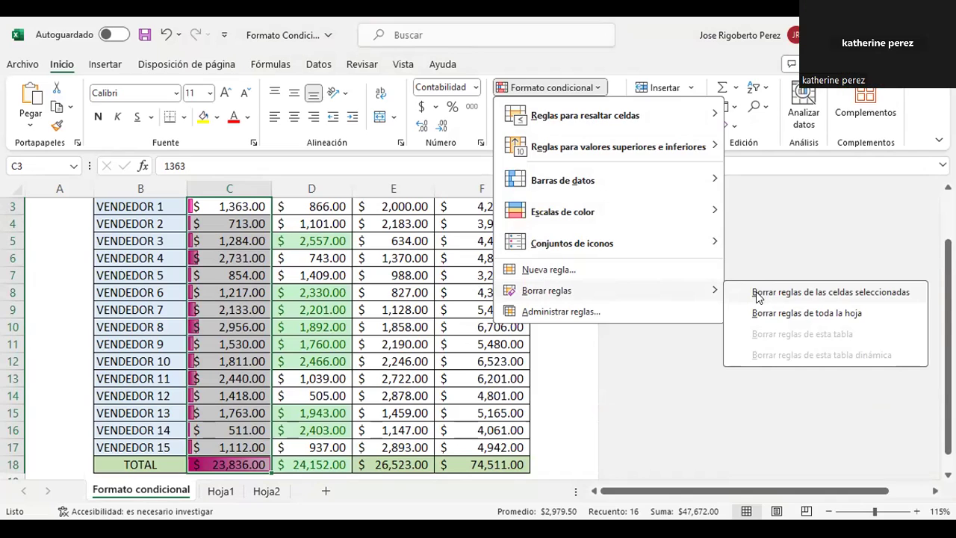
left_click(757, 294)
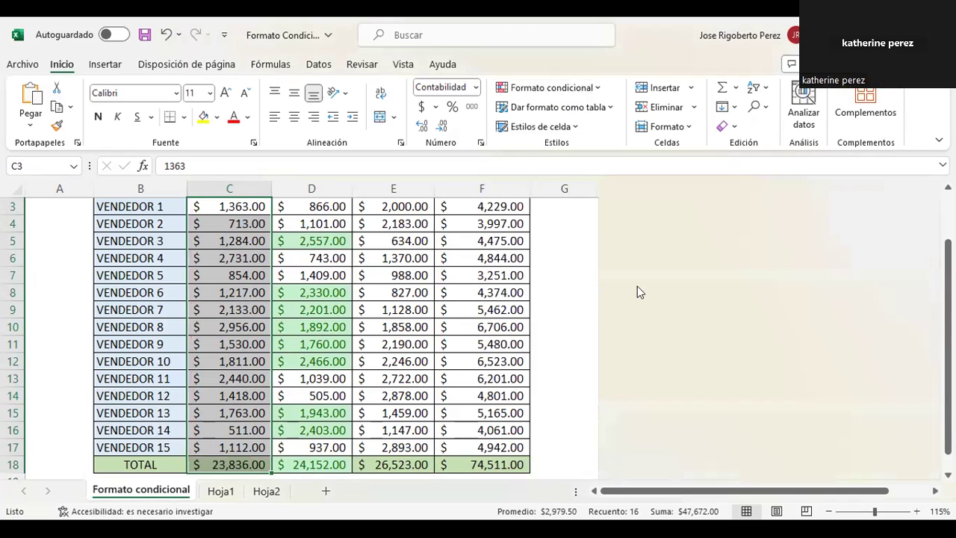
left_click(245, 274)
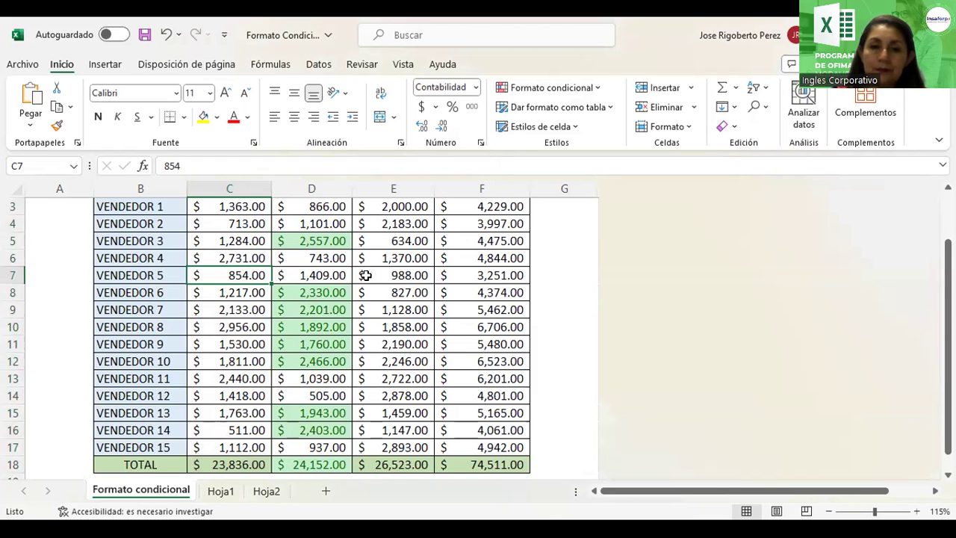
Select the MES 2 column and clear its green highlight rules
left_click_drag(947, 321, 947, 279)
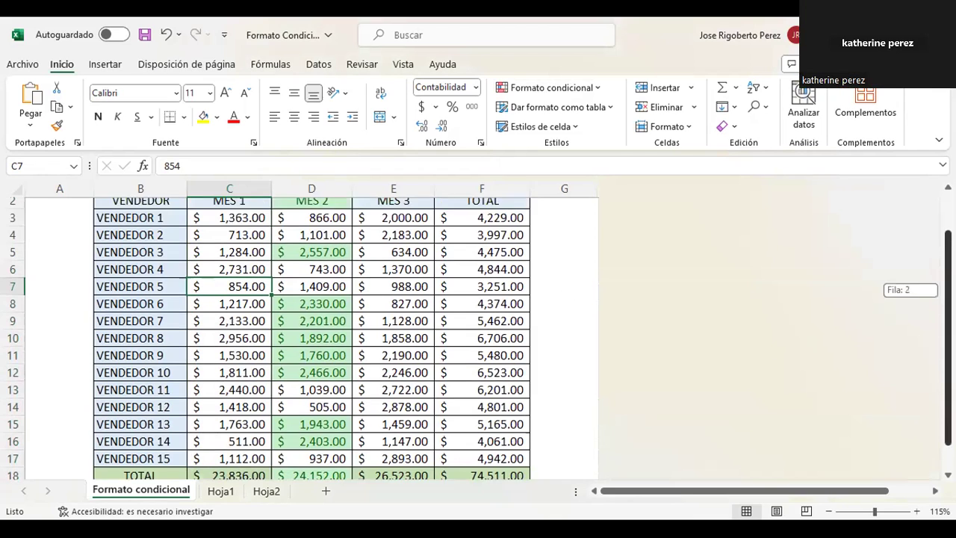
mouse_move(288, 239)
left_mouse_down()
mouse_move(324, 423)
mouse_move(317, 486)
mouse_move(316, 462)
left_mouse_up()
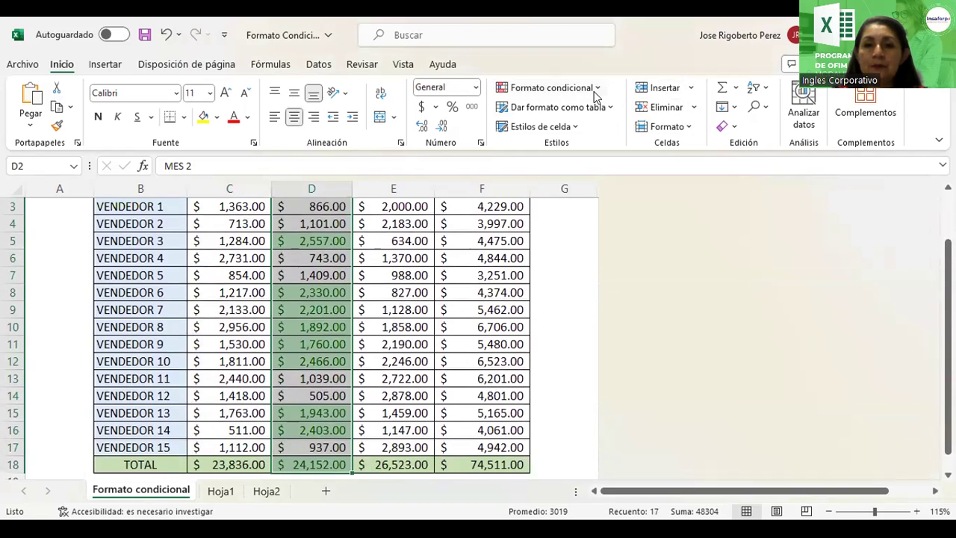
left_click(590, 87)
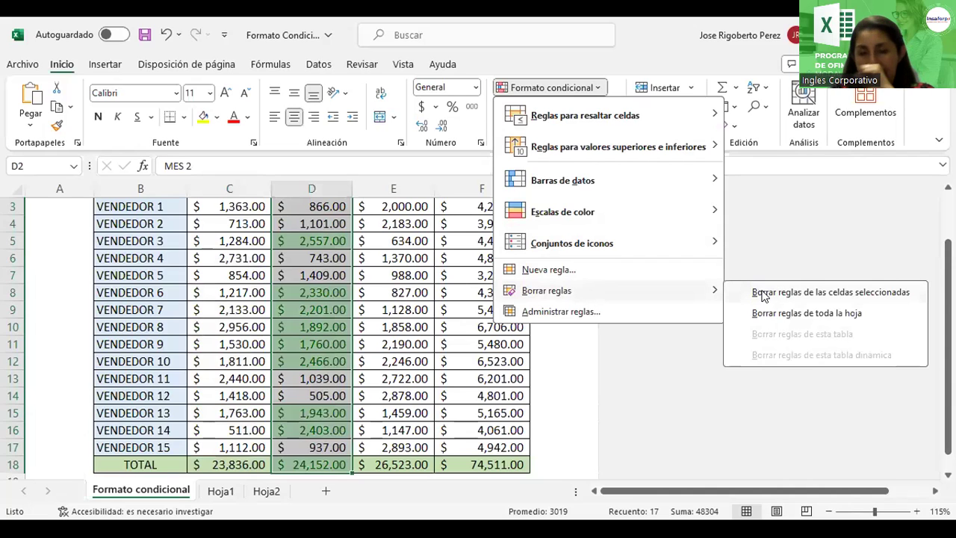
left_click(762, 294)
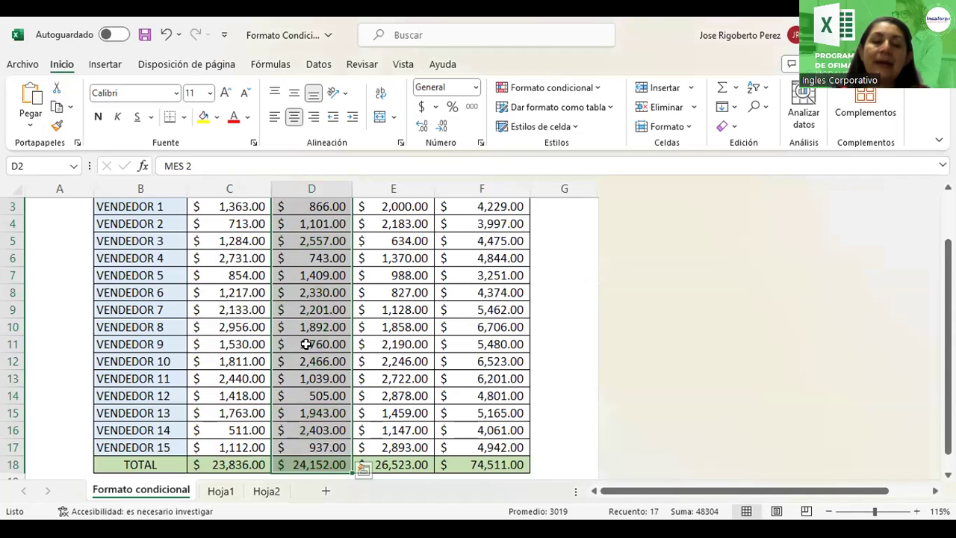
left_click(306, 343)
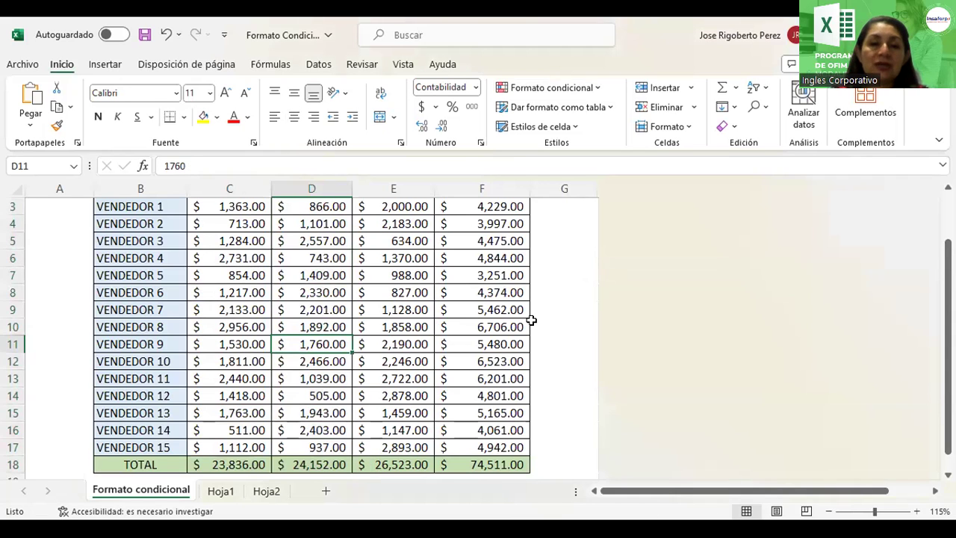
Select the MES 1 amounts C3:C17 for VENDEDOR 1–15, cancelling an accidental cell move
left_click_drag(947, 357, 947, 311)
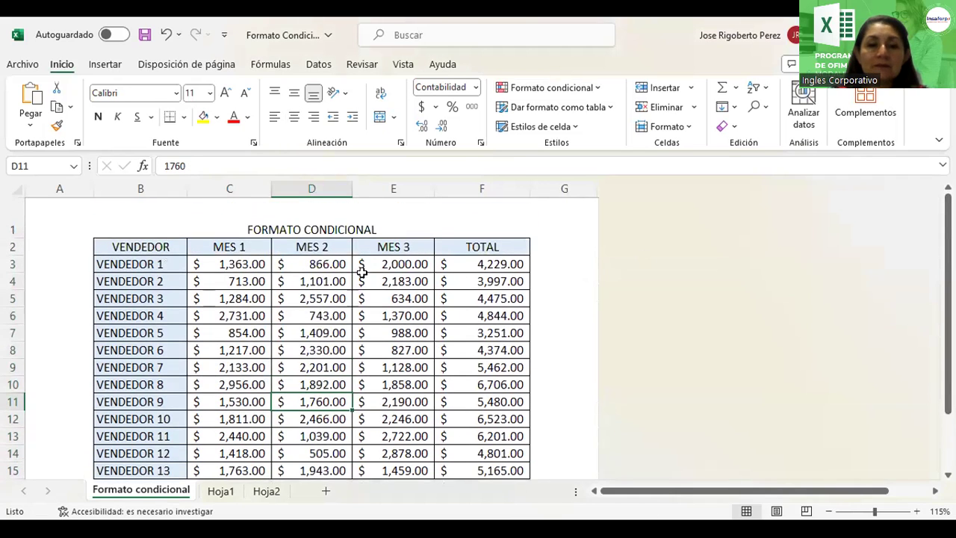
left_click_drag(216, 264, 226, 362)
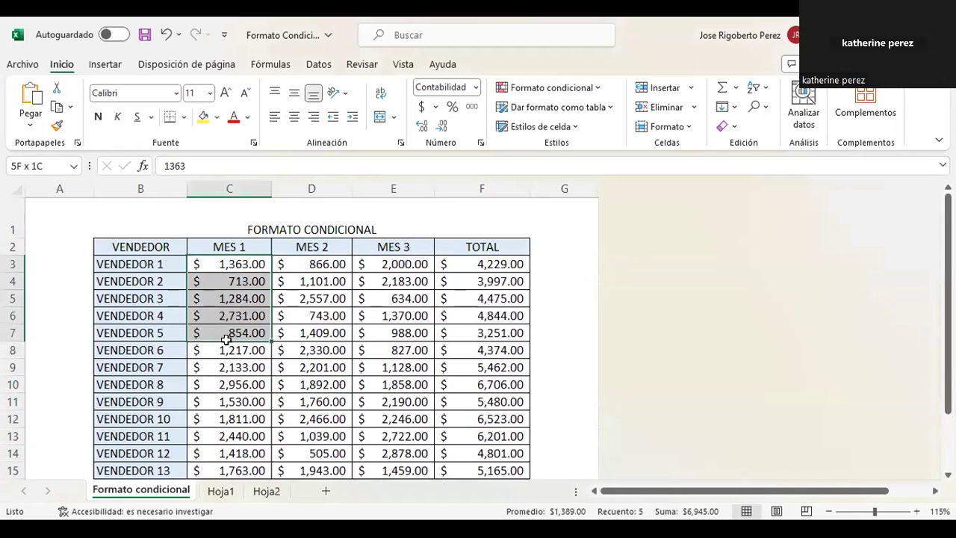
left_click_drag(226, 362, 229, 463)
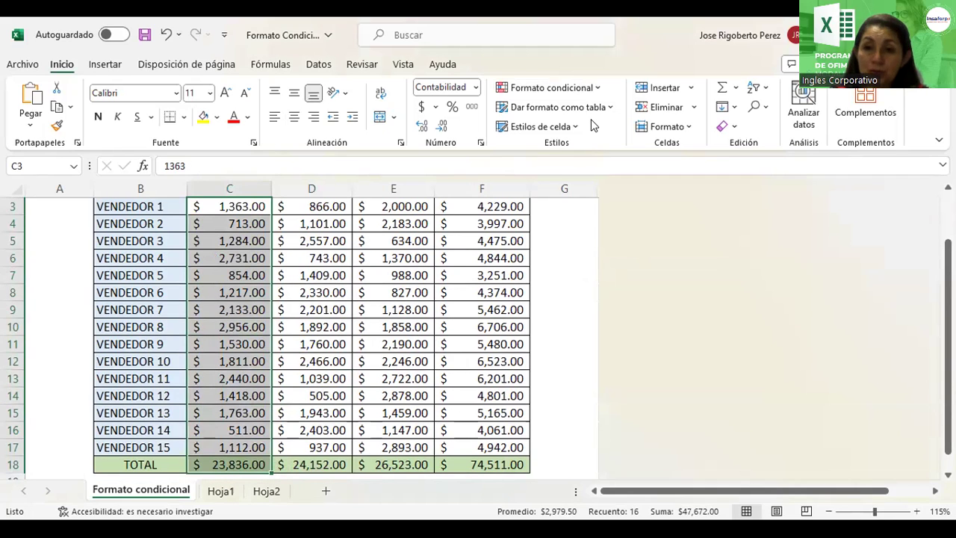
left_click(254, 422)
left_click_drag(254, 423, 257, 445)
left_click(256, 446)
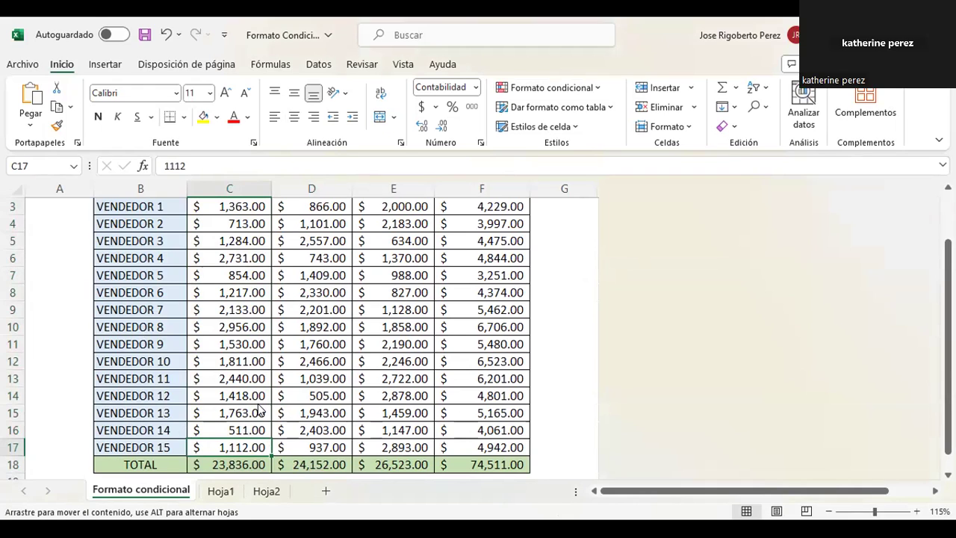
left_click_drag(259, 409, 259, 413)
left_click(530, 322)
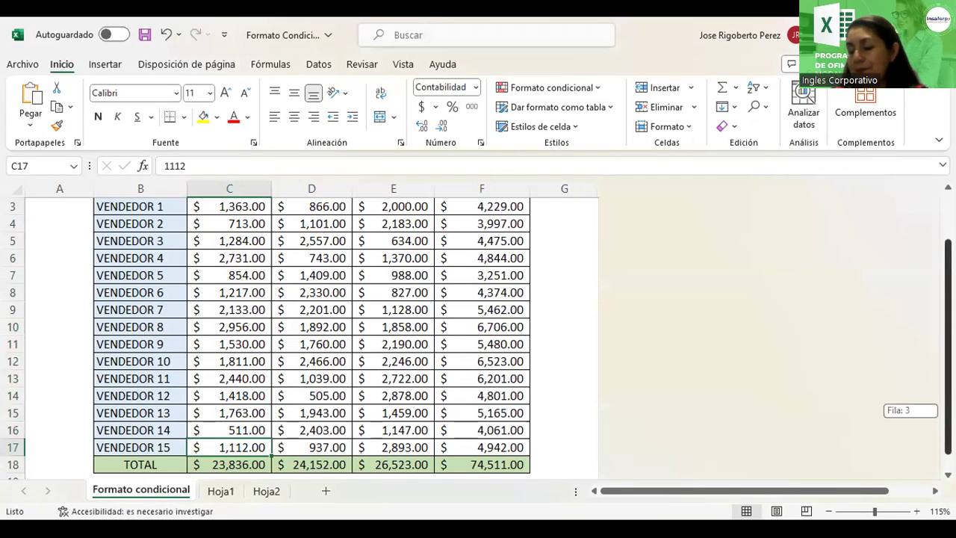
left_click_drag(947, 407, 947, 321)
left_click(240, 260)
left_click_drag(240, 261, 246, 489)
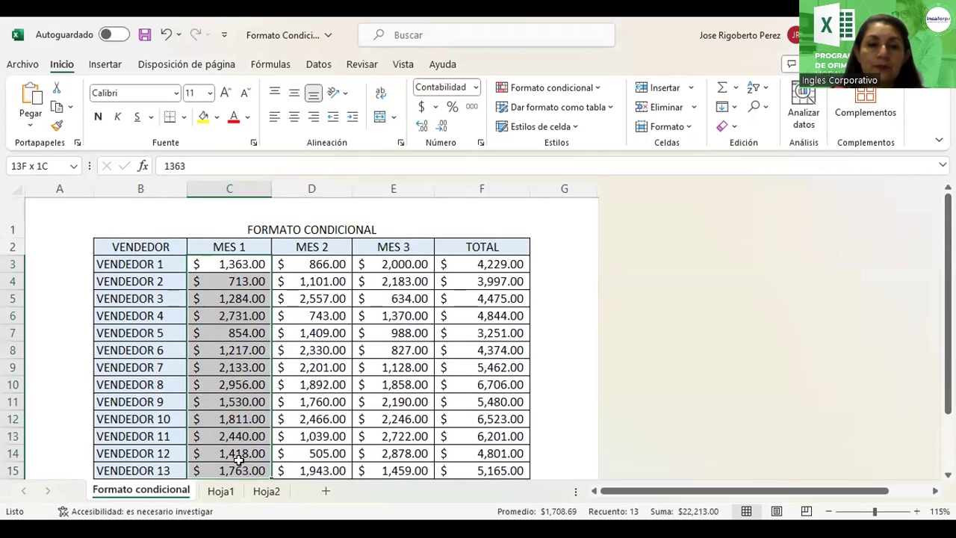
left_click_drag(246, 489, 235, 446)
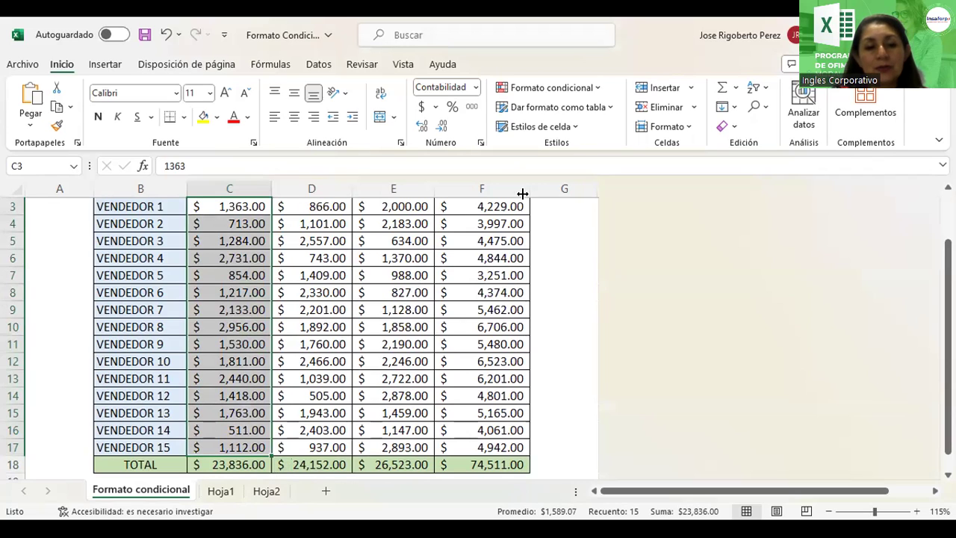
Apply pink gradient fill data bars to C3:C17, then select the column D amounts
left_click(587, 88)
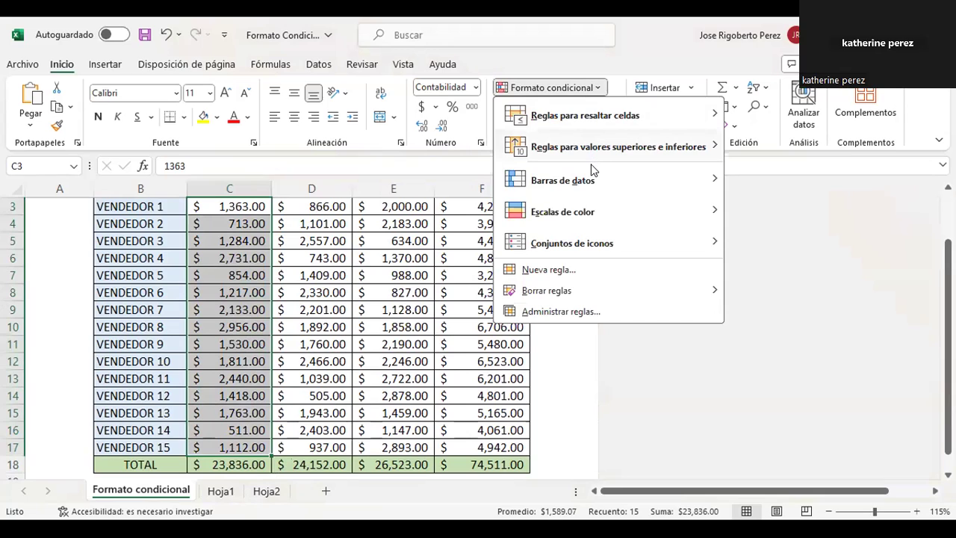
mouse_move(563, 180)
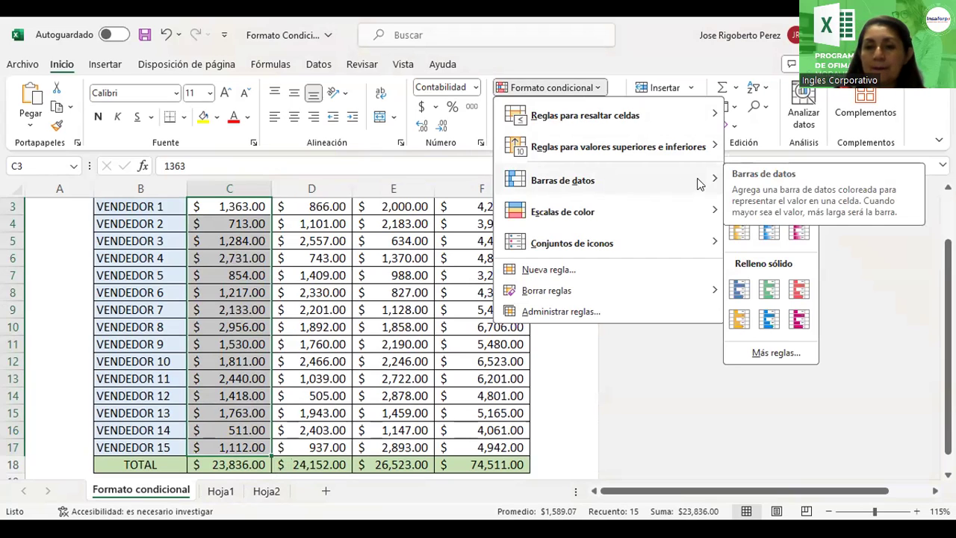
left_click(797, 236)
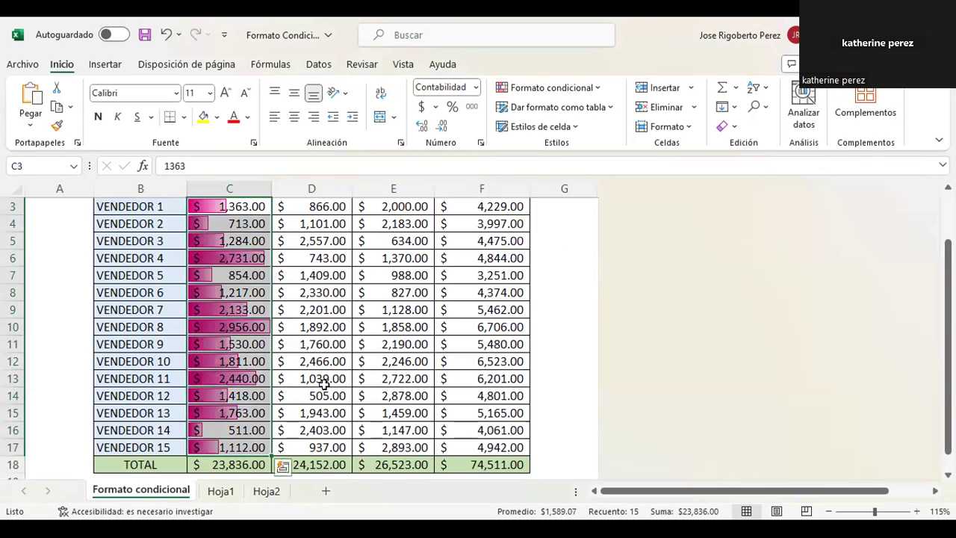
left_click_drag(323, 445, 309, 208)
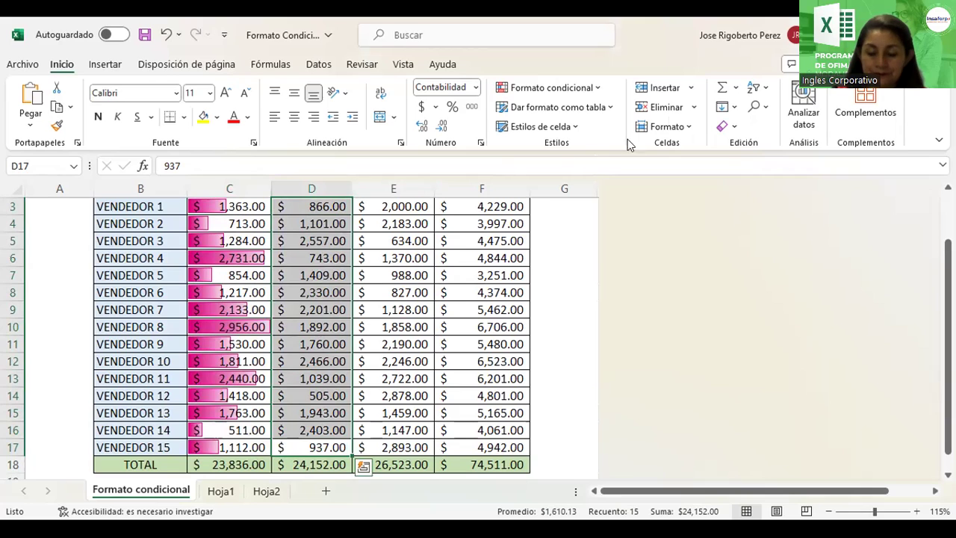
Add a Greater Than 1,500 rule on column D with green fill and dark green text
left_click(597, 94)
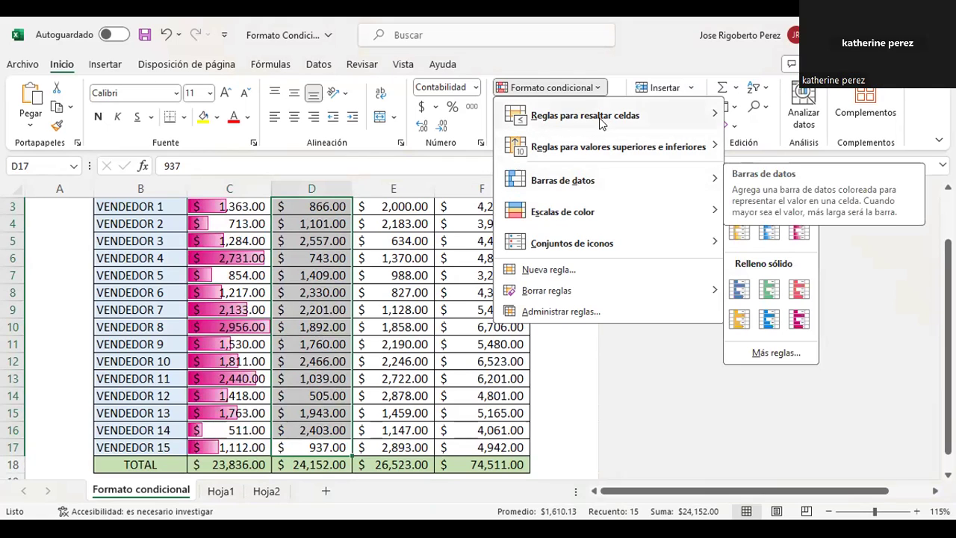
mouse_move(584, 115)
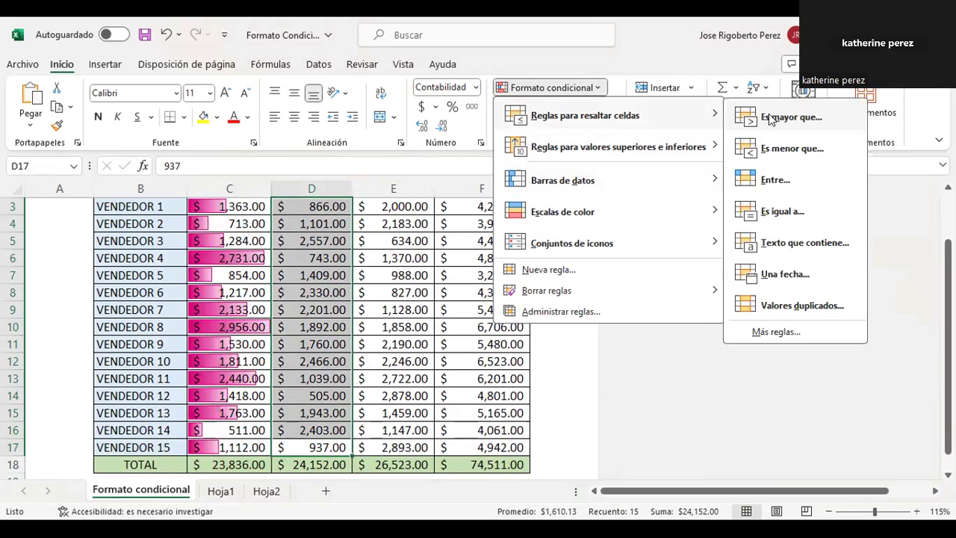
left_click(772, 118)
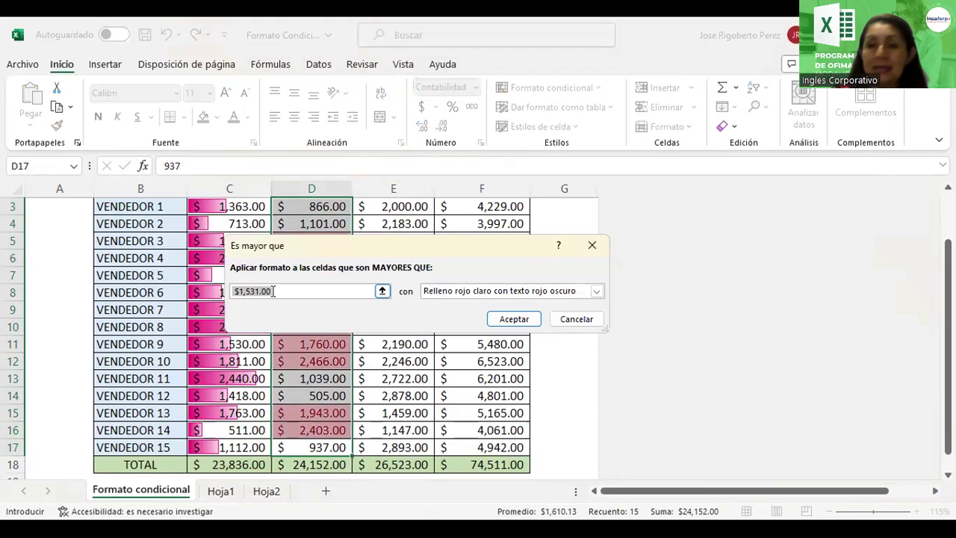
left_click(274, 291)
key("BackSpace")
key("BackSpace")
key("BackSpace")
key("BackSpace")
key("BackSpace")
type("00")
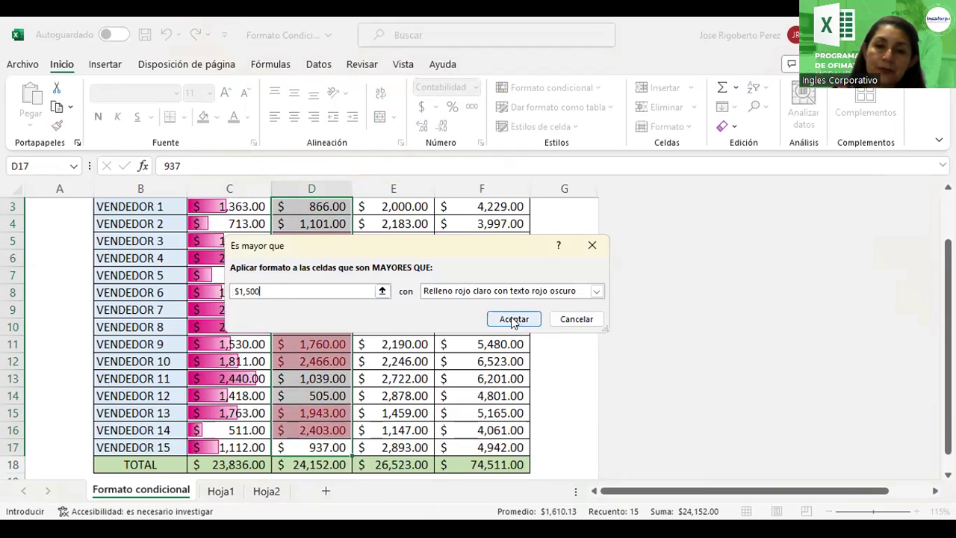
left_click(595, 291)
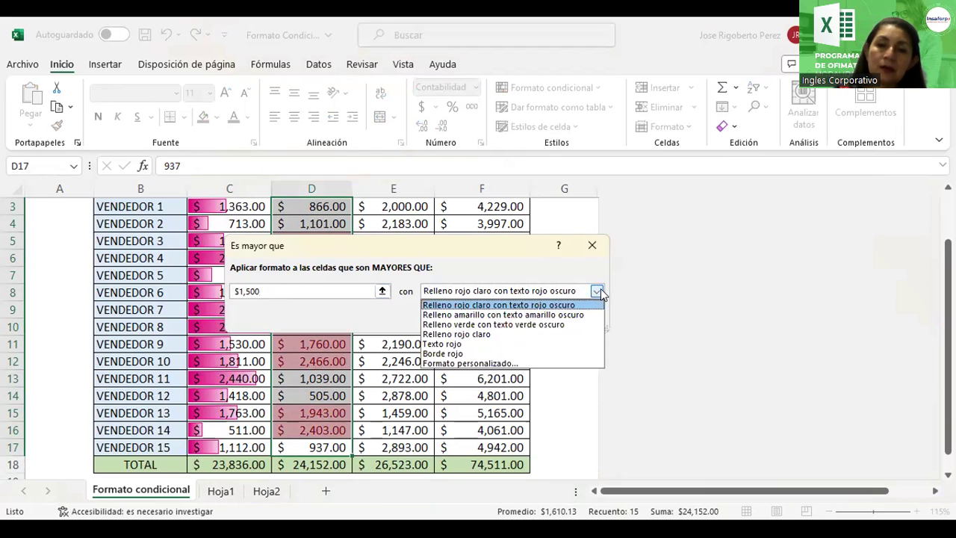
left_click(493, 325)
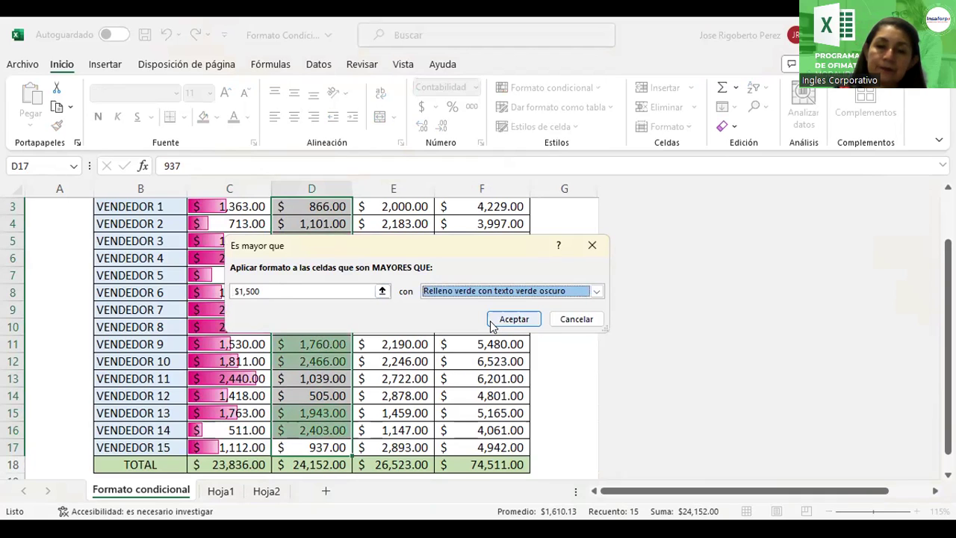
left_click(512, 323)
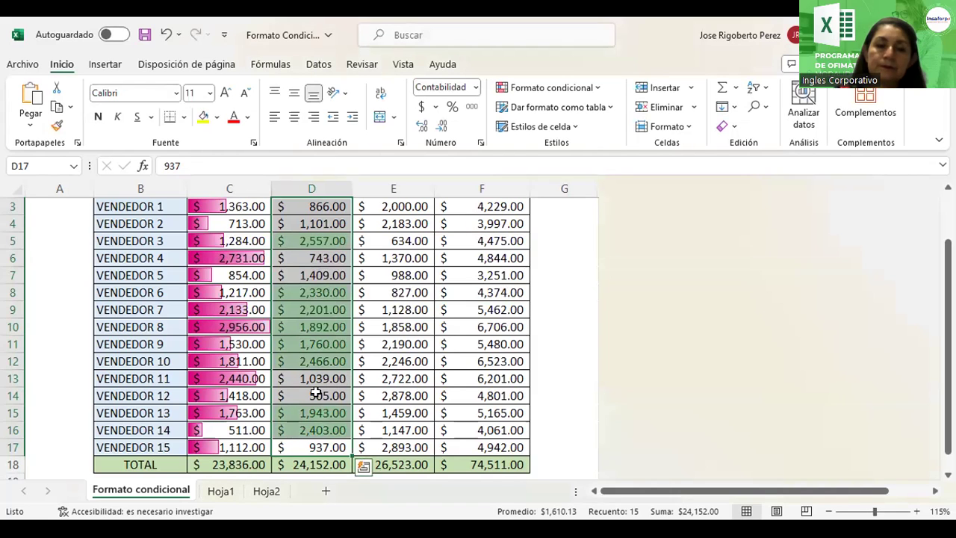
left_click(316, 394)
left_click_drag(948, 323, 948, 277)
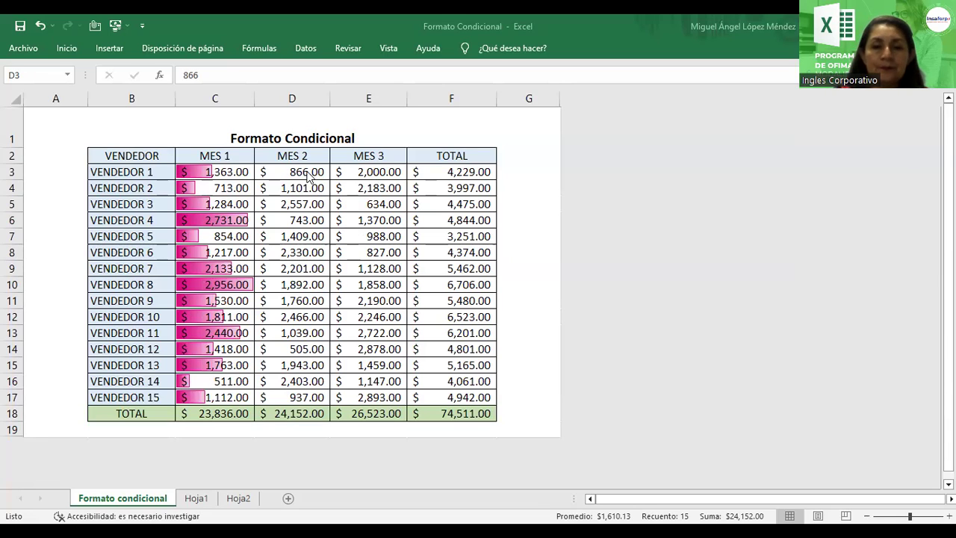
left_click(304, 172)
mouse_move(304, 172)
left_mouse_down()
mouse_move(299, 397)
mouse_move(309, 397)
left_mouse_up()
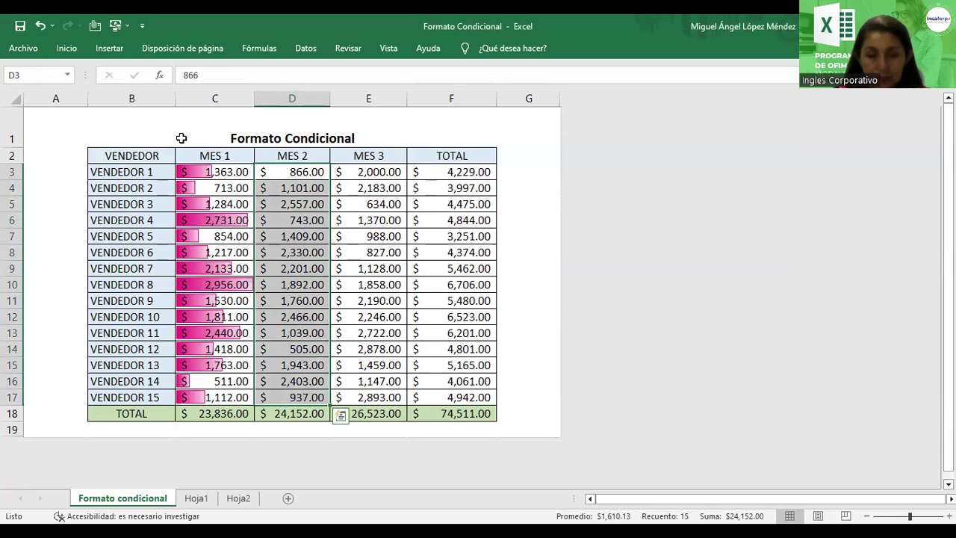
left_click(68, 49)
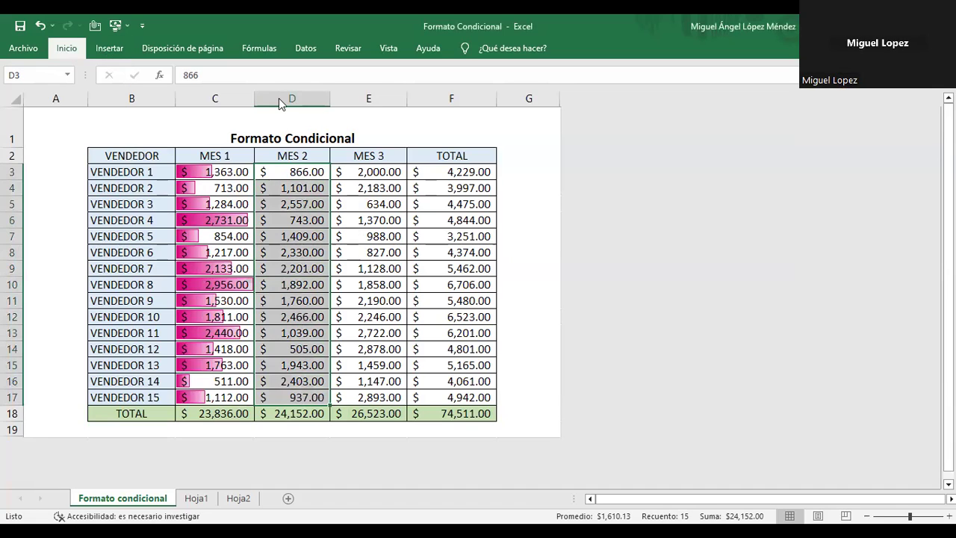
left_click(504, 106)
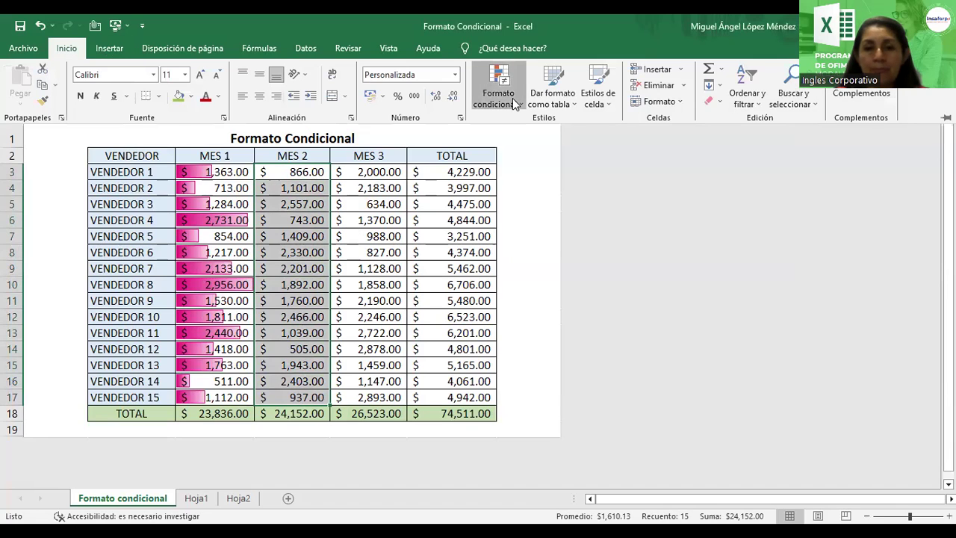
mouse_move(552, 125)
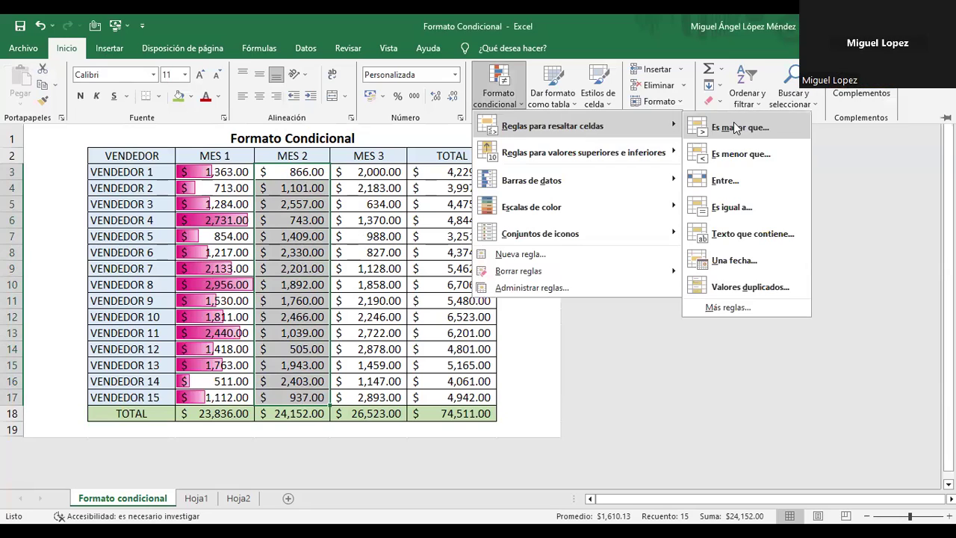
left_click(736, 127)
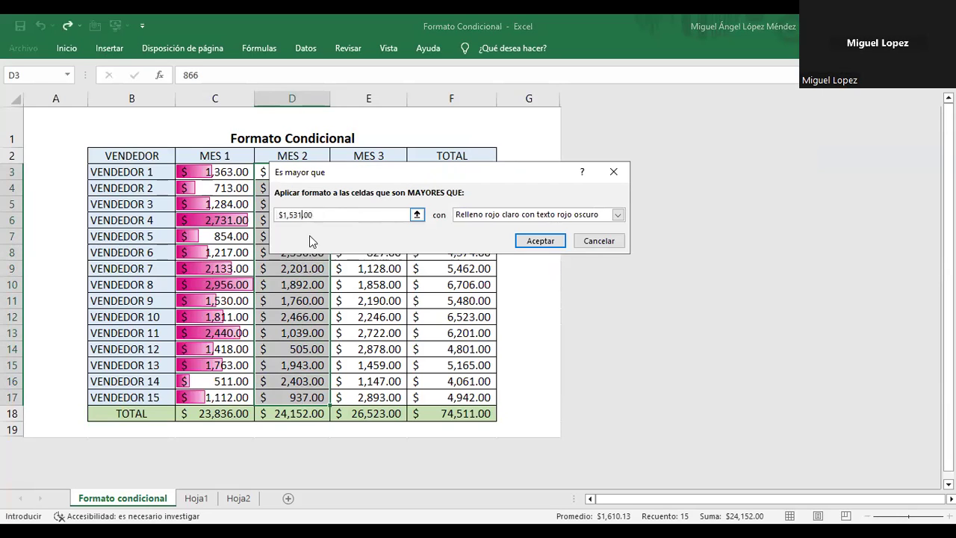
key("BackSpace")
key("BackSpace")
type("00")
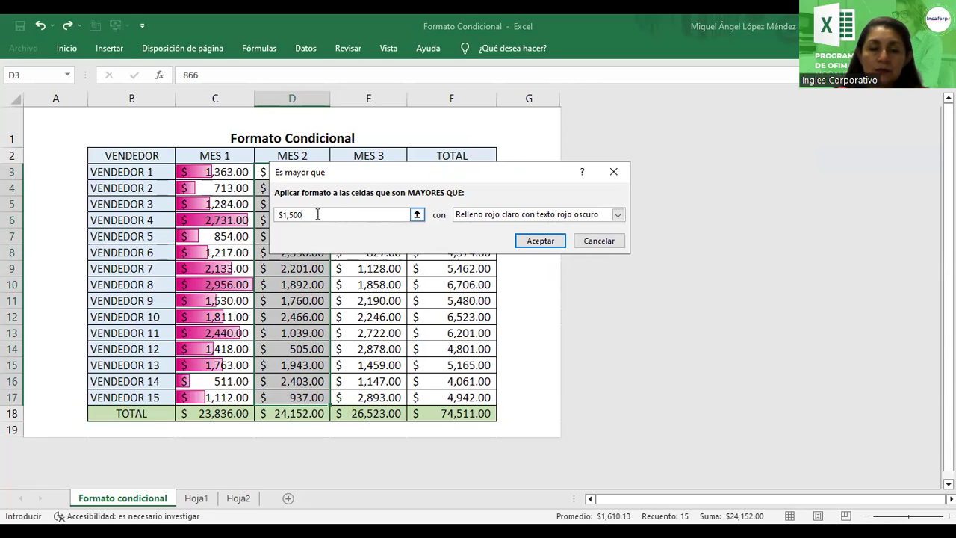
left_click(617, 214)
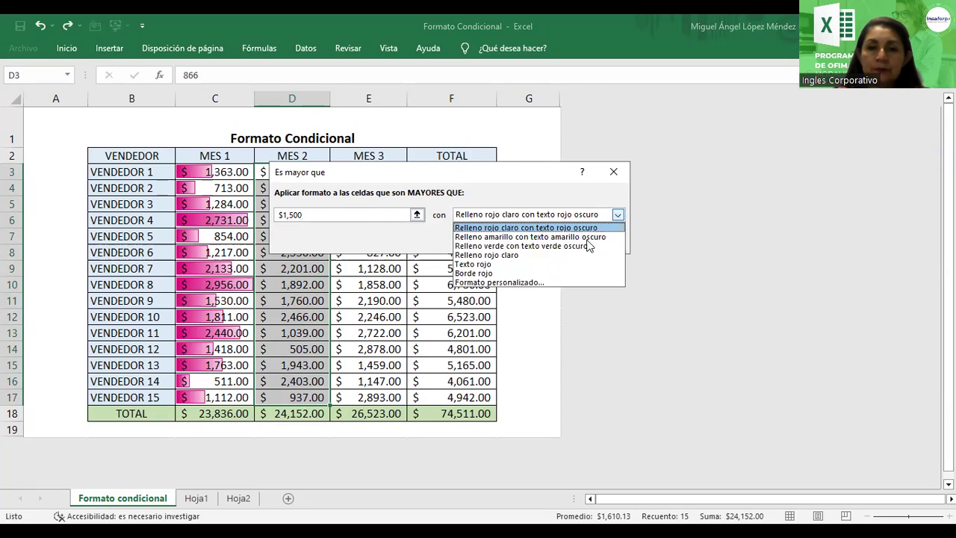
left_click(581, 245)
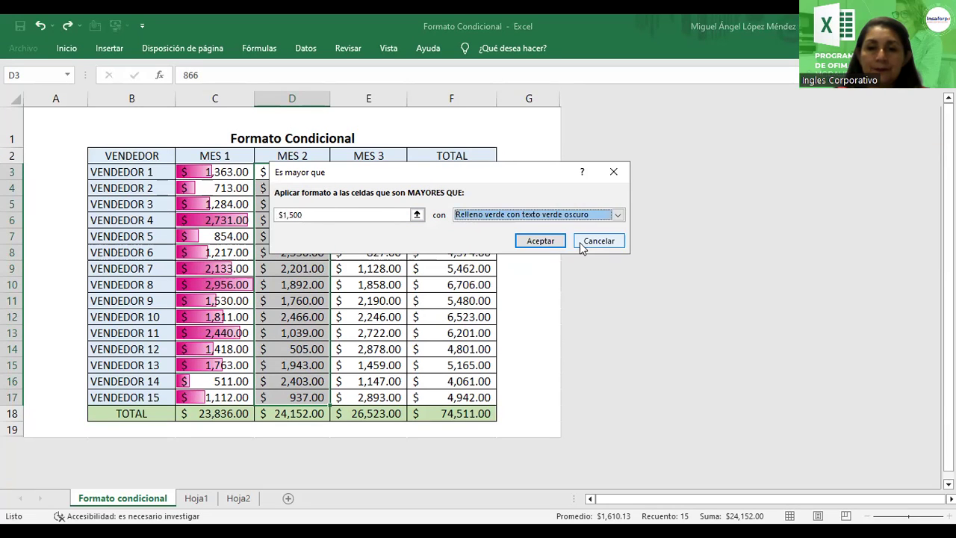
left_click(542, 244)
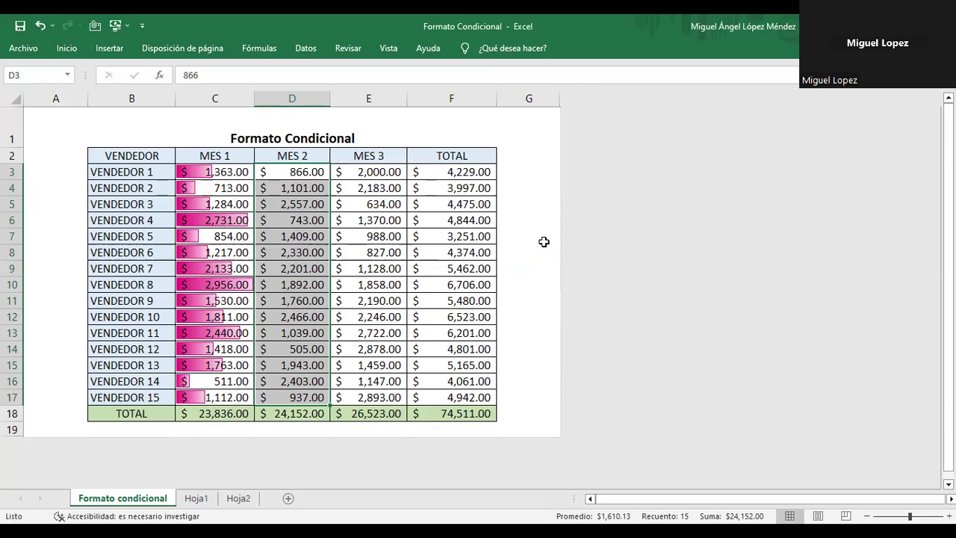
Select the MES 2 amounts in column D and start a Greater Than highlight rule
left_click(355, 272)
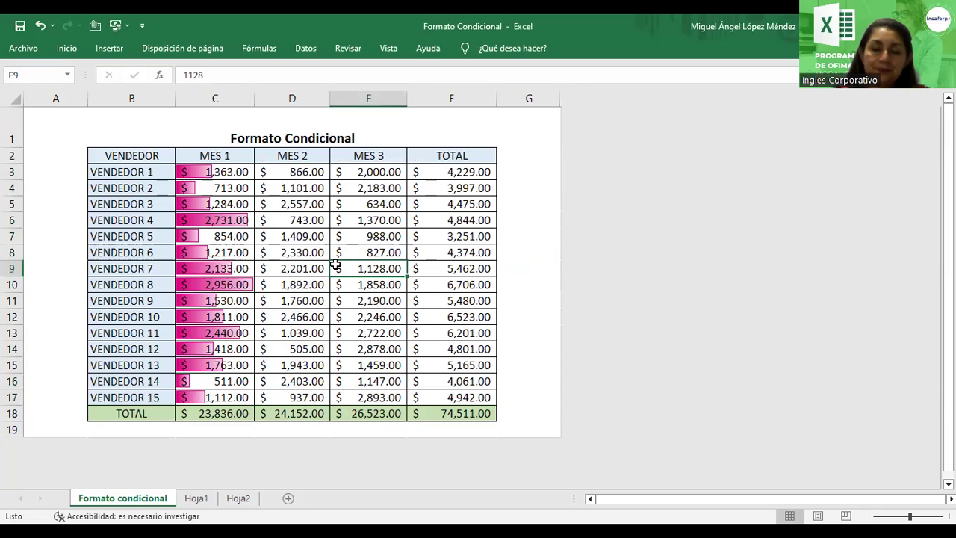
left_click_drag(302, 171, 314, 396)
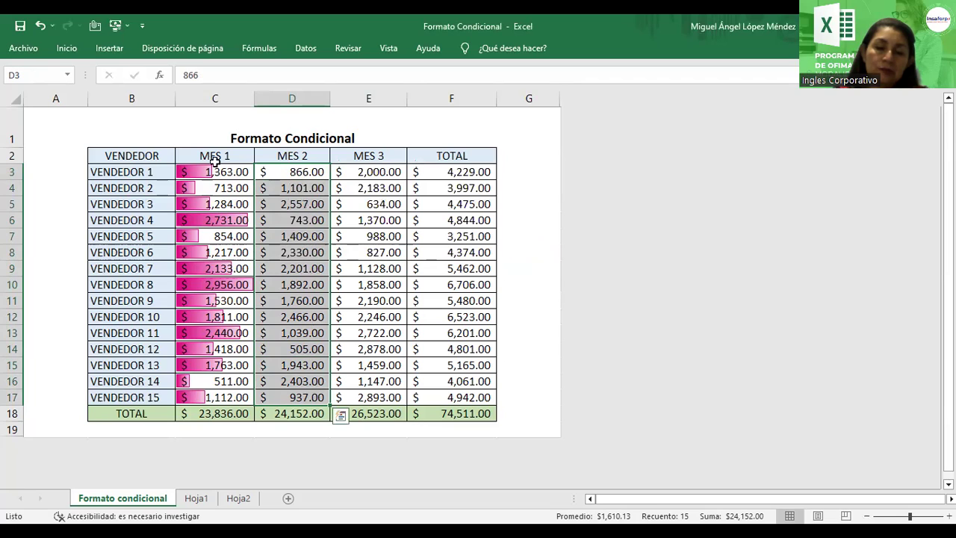
left_click(67, 48)
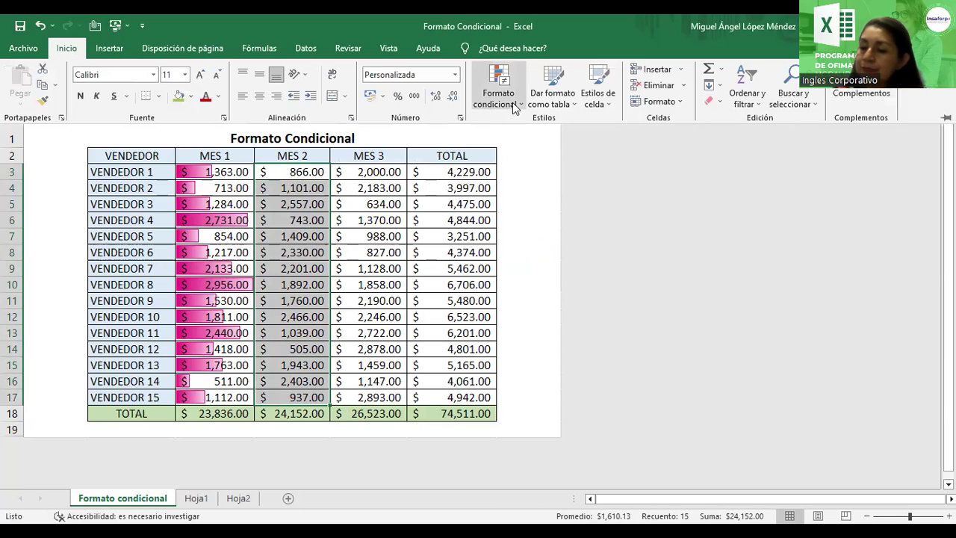
left_click(512, 102)
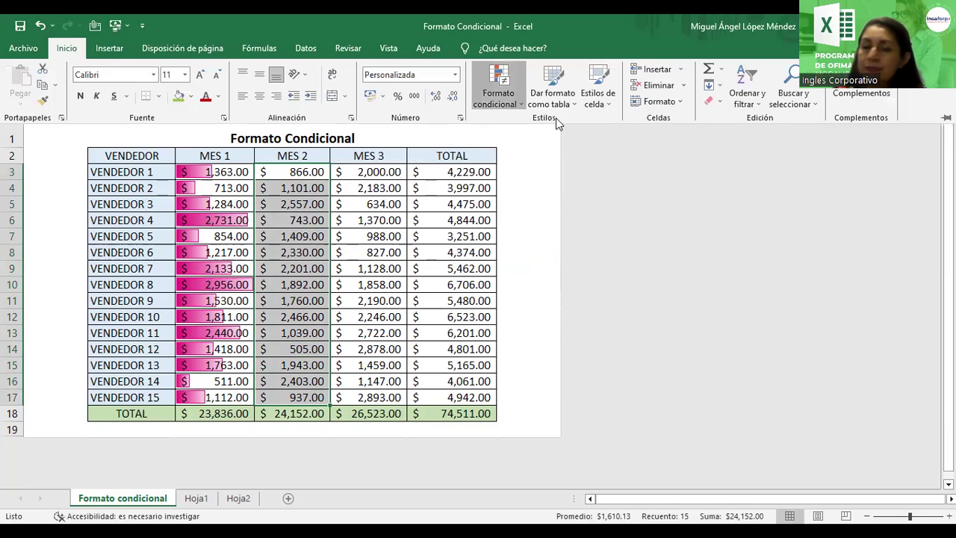
left_click(721, 129)
Set the threshold to 1500 with 'Relleno verde con texto verde oscuro' and confirm
left_click(329, 213)
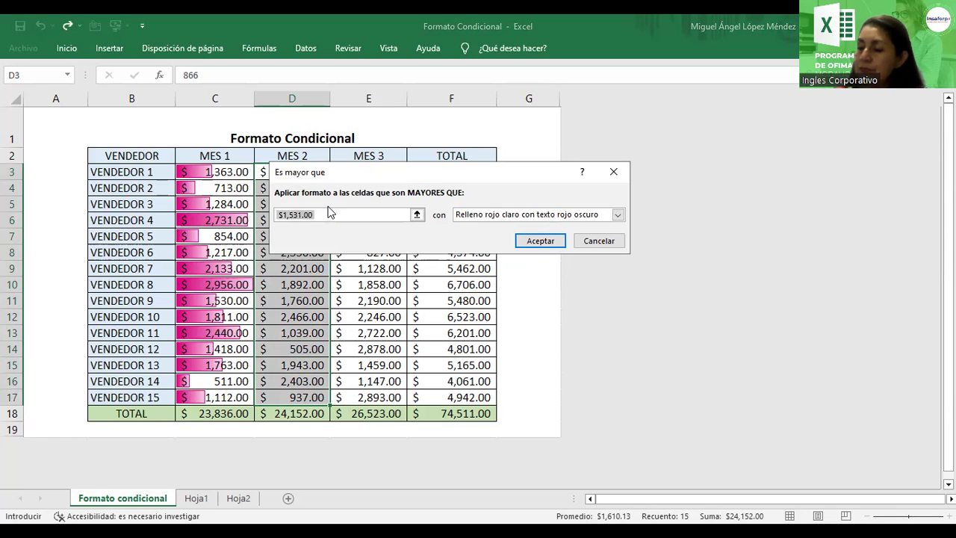
key("BackSpace")
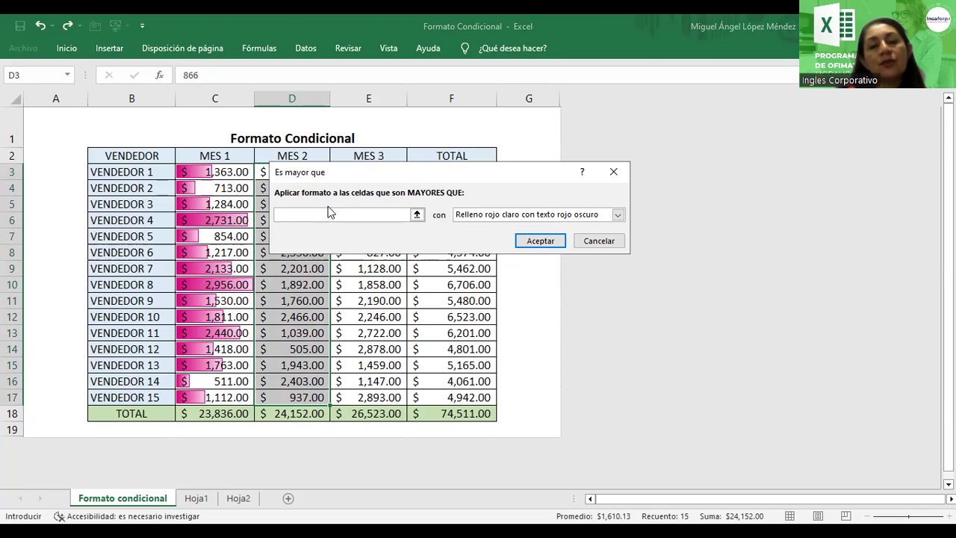
type("$")
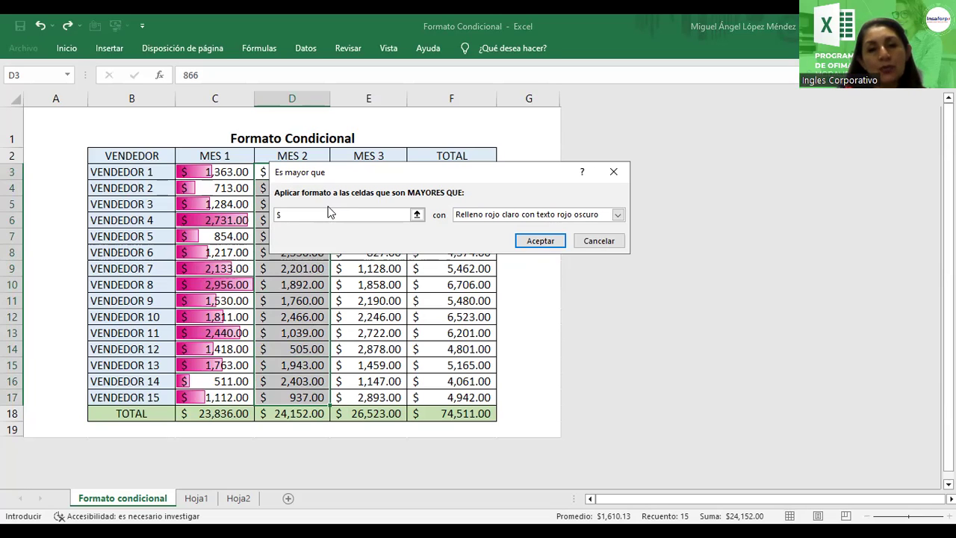
type("1")
key("BackSpace")
key("BackSpace")
type("1")
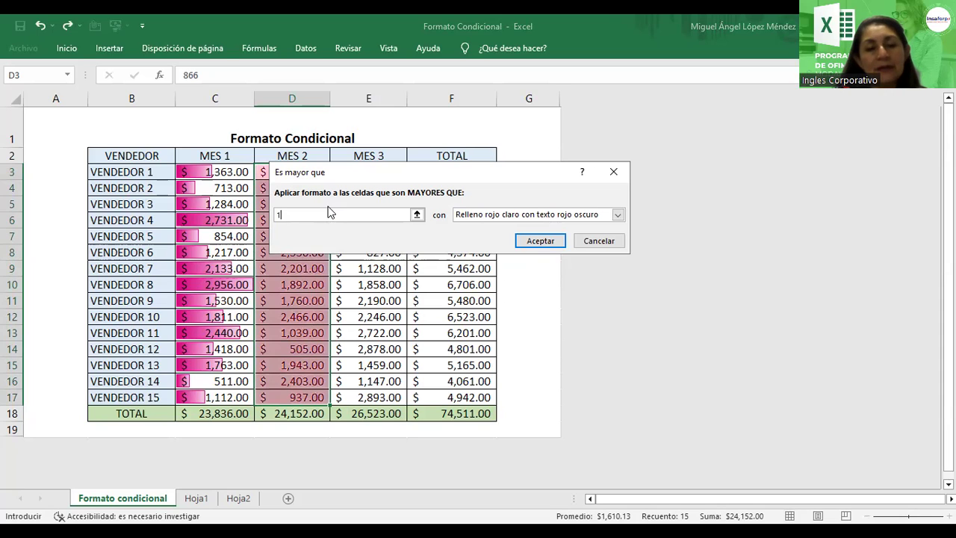
type(",")
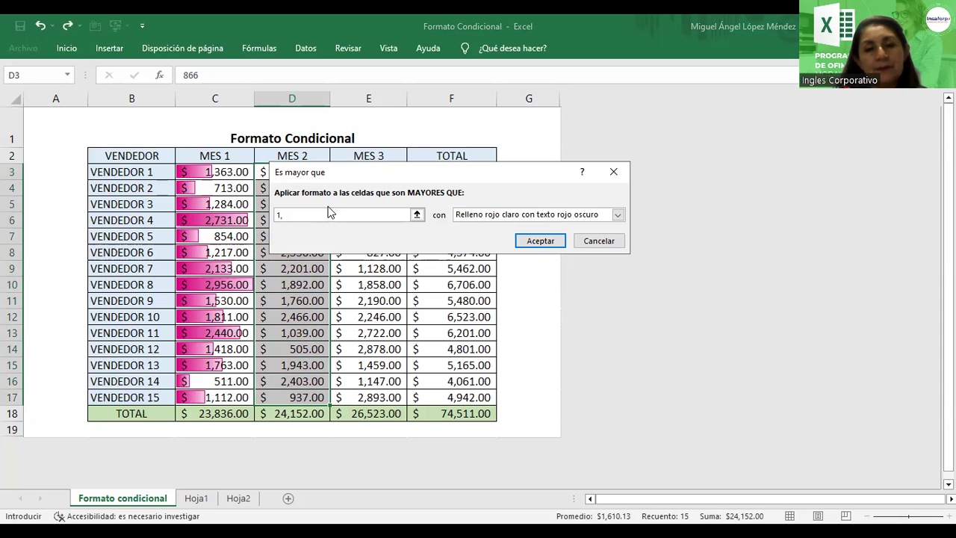
type("500")
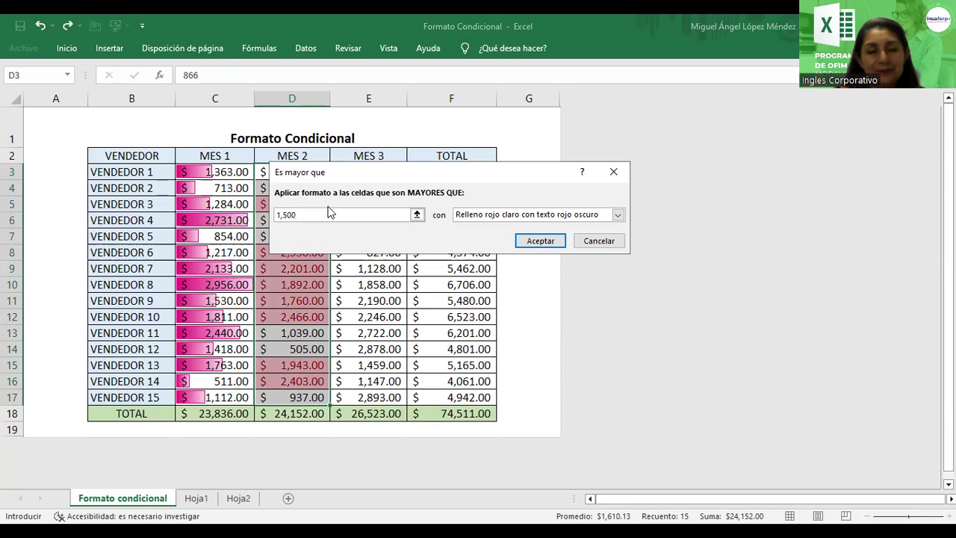
key("BackSpace")
key("BackSpace")
key("BackSpace")
key("BackSpace")
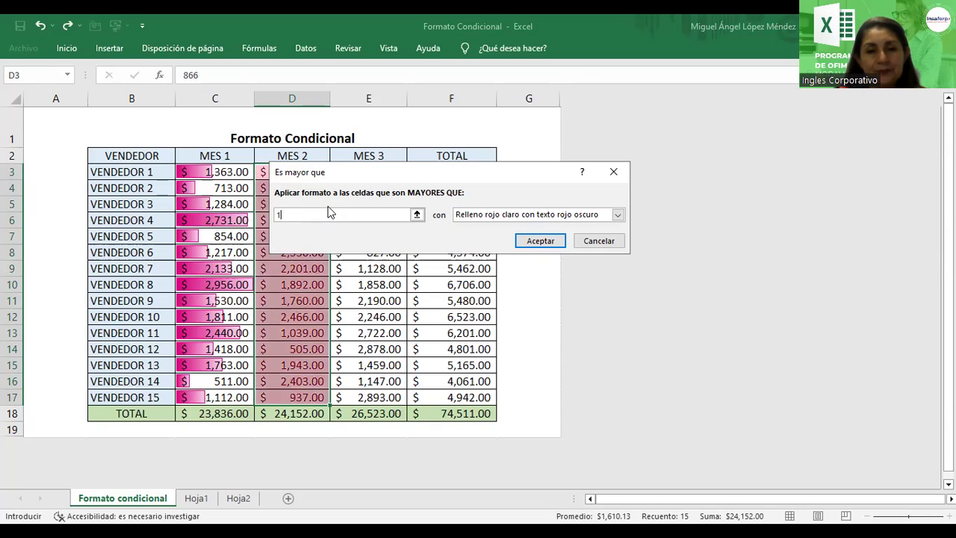
type("500")
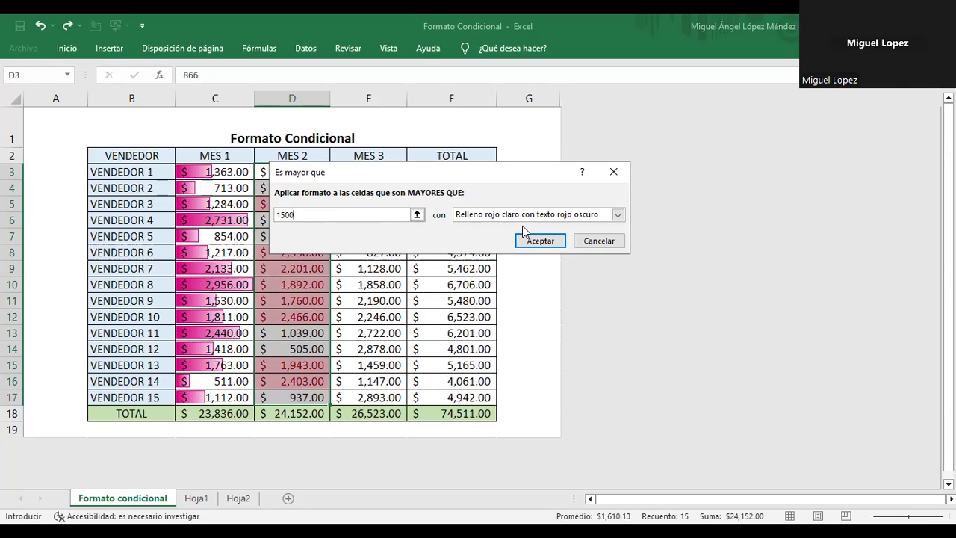
left_click(619, 215)
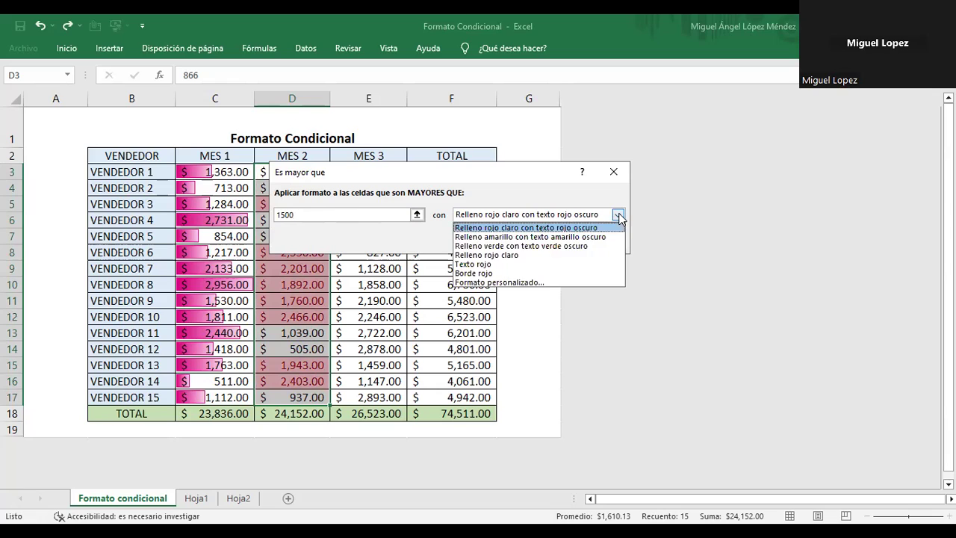
left_click(598, 247)
left_click(542, 241)
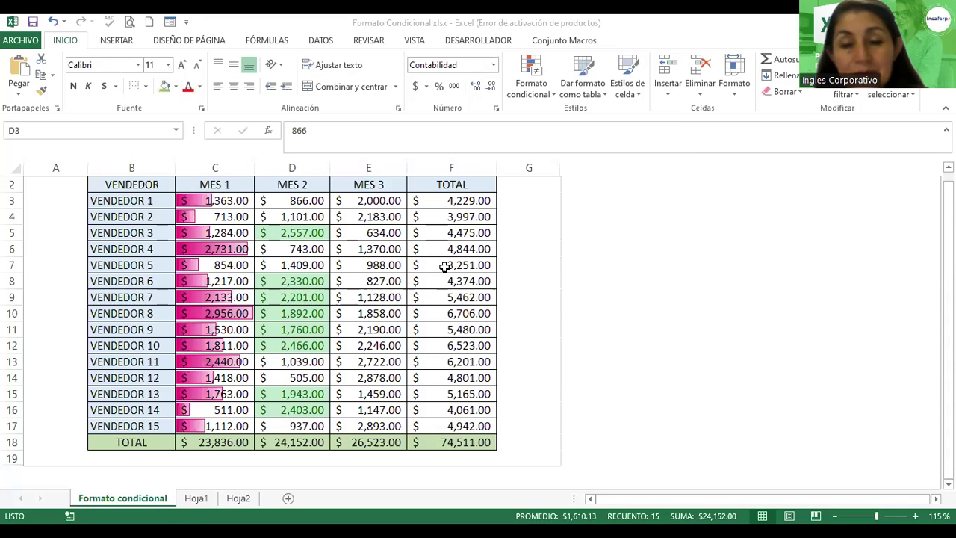
Apply the three directional arrows icon set to the MES 3 values E3:E17
left_click_drag(377, 200, 388, 424)
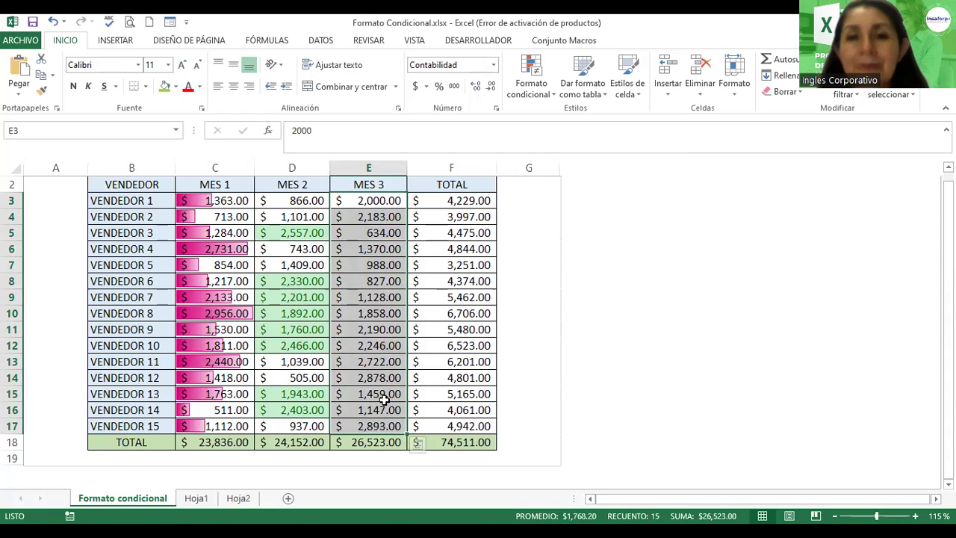
left_click(527, 101)
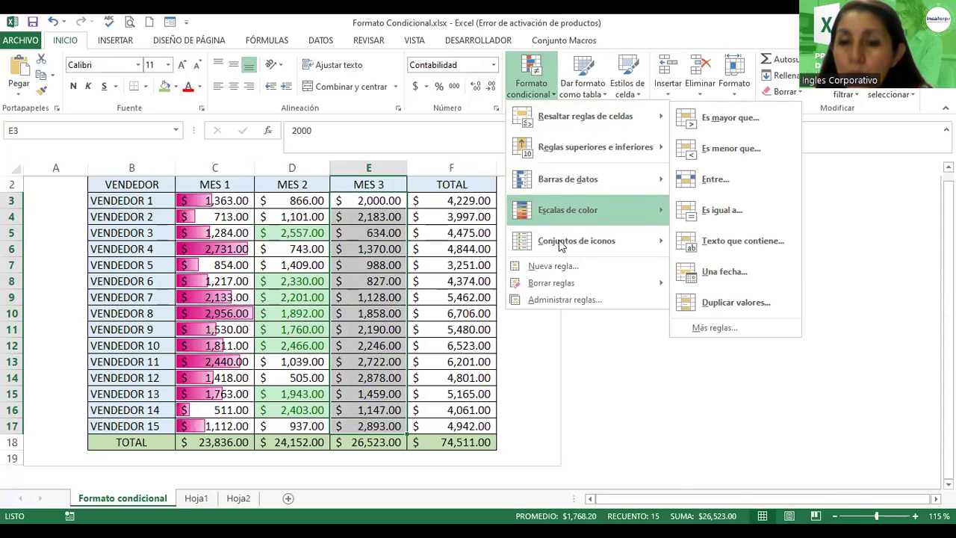
mouse_move(576, 241)
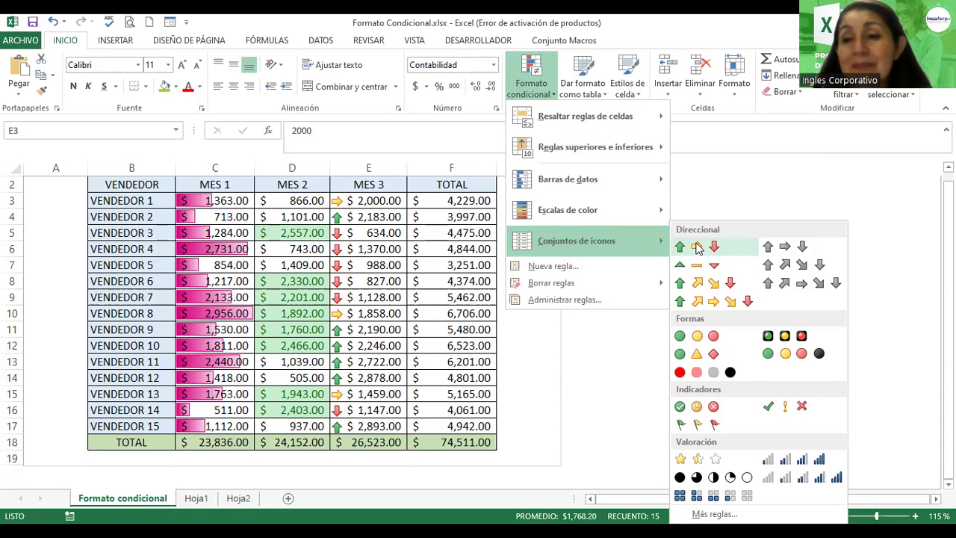
left_click(696, 252)
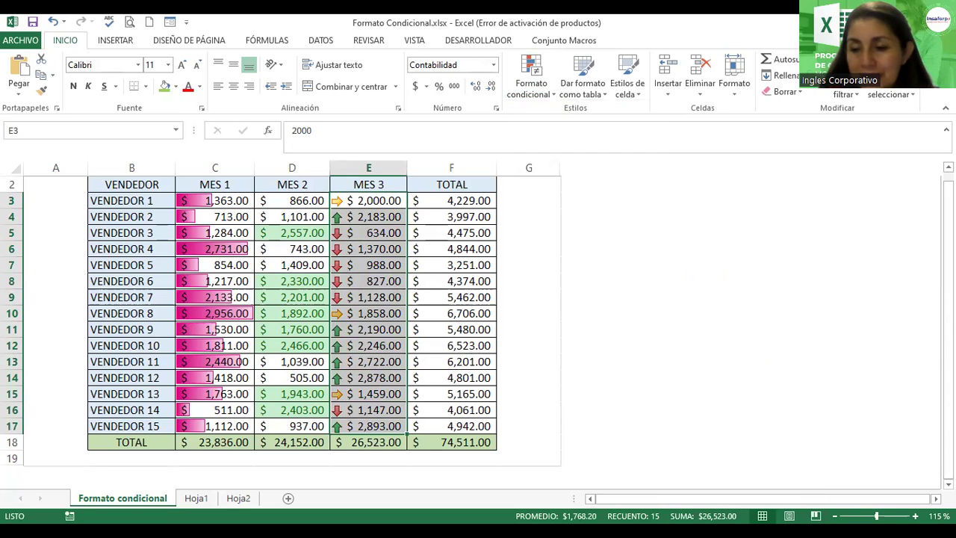
scroll(317, 324, "up", 1)
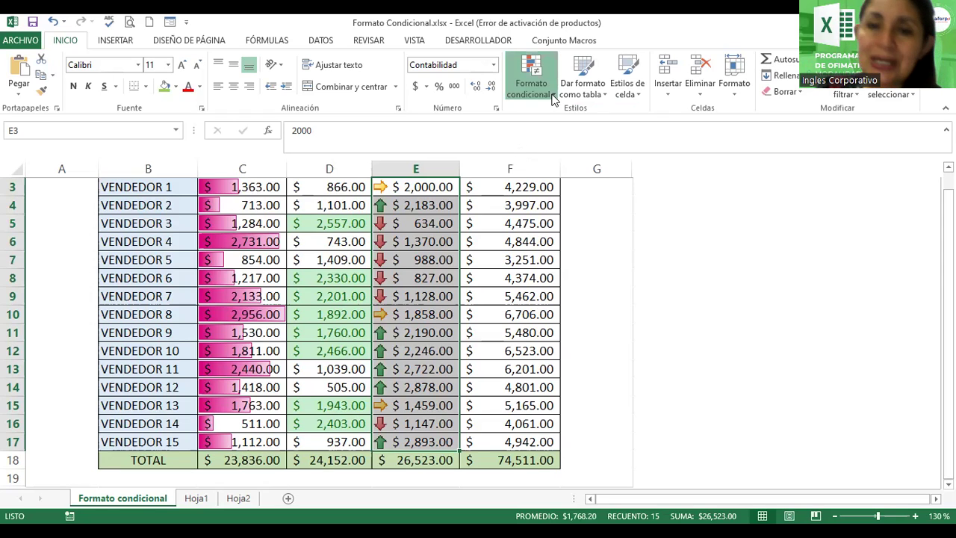
left_click(532, 83)
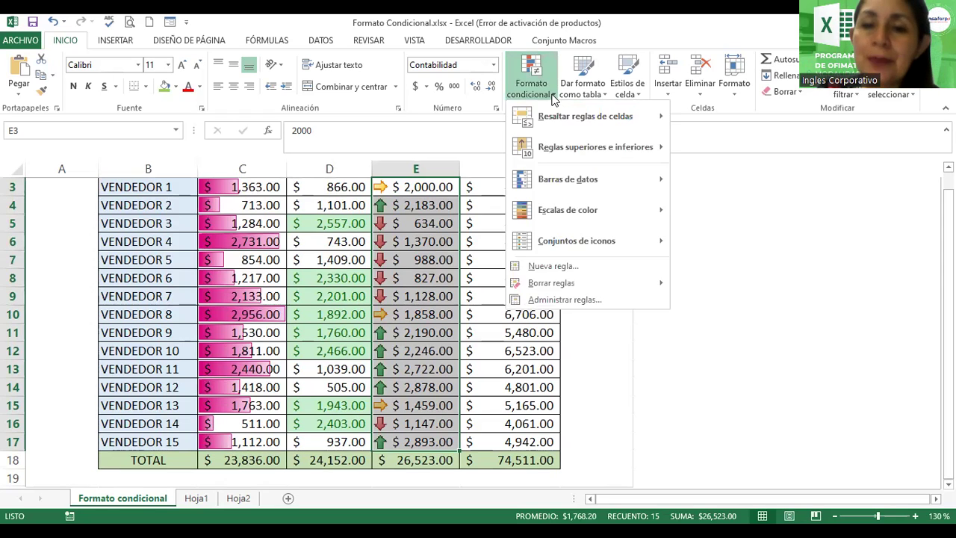
left_click(550, 301)
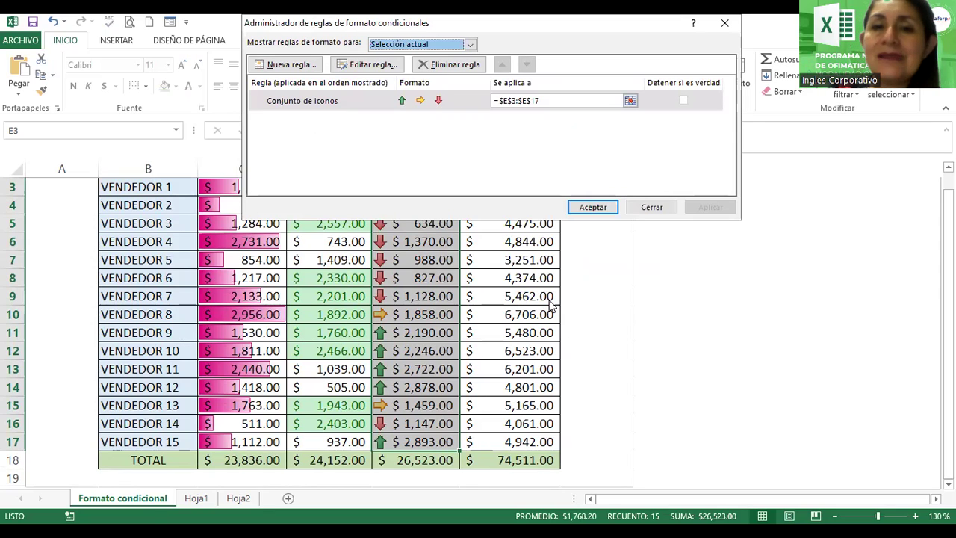
left_click(361, 105)
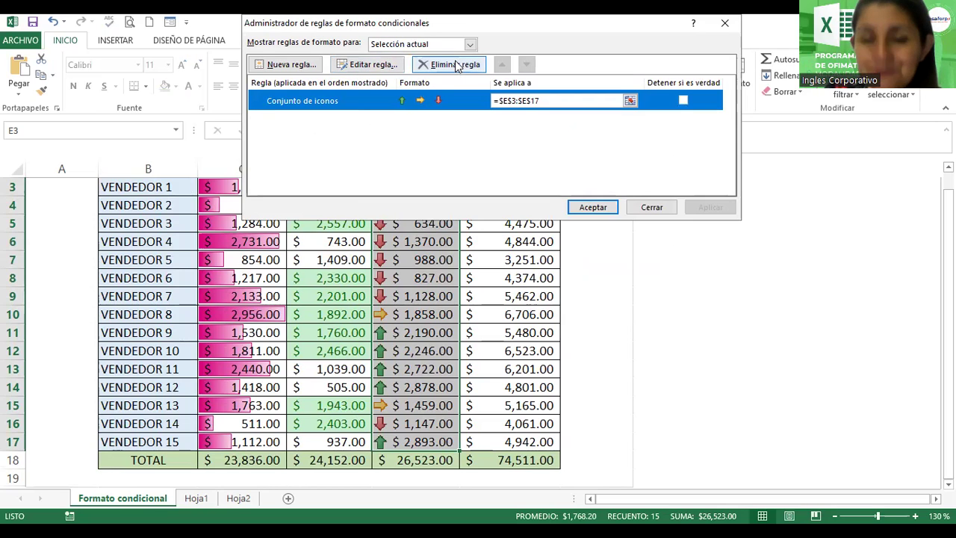
left_click(366, 64)
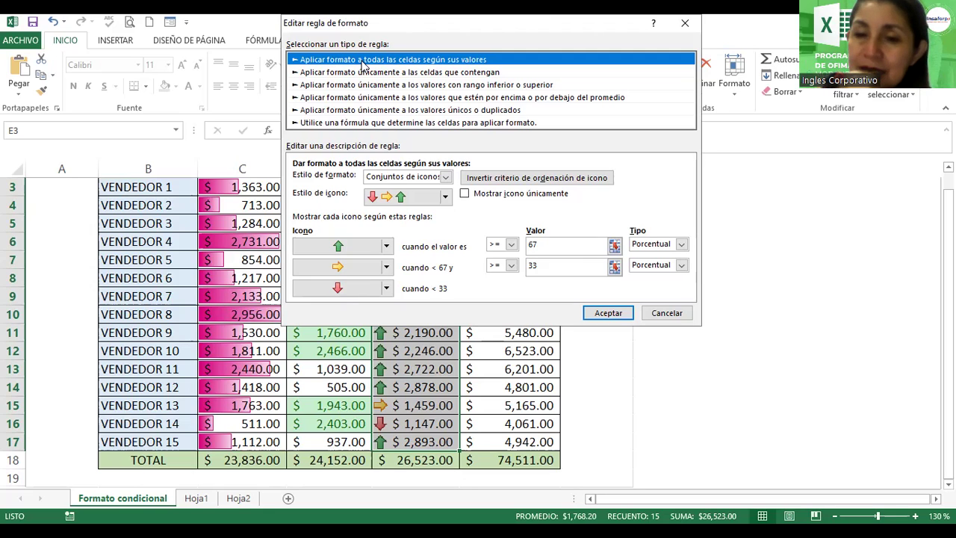
left_click(559, 247)
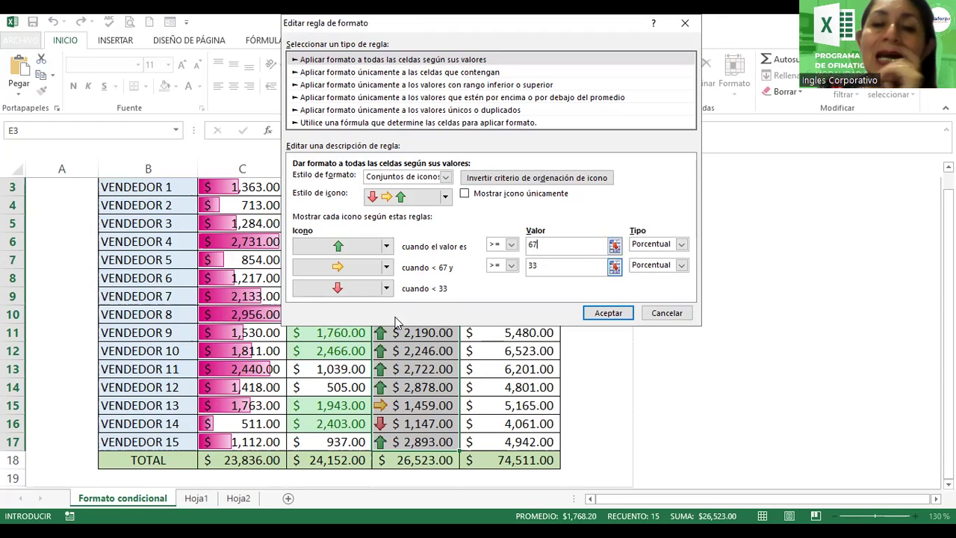
left_click(444, 182)
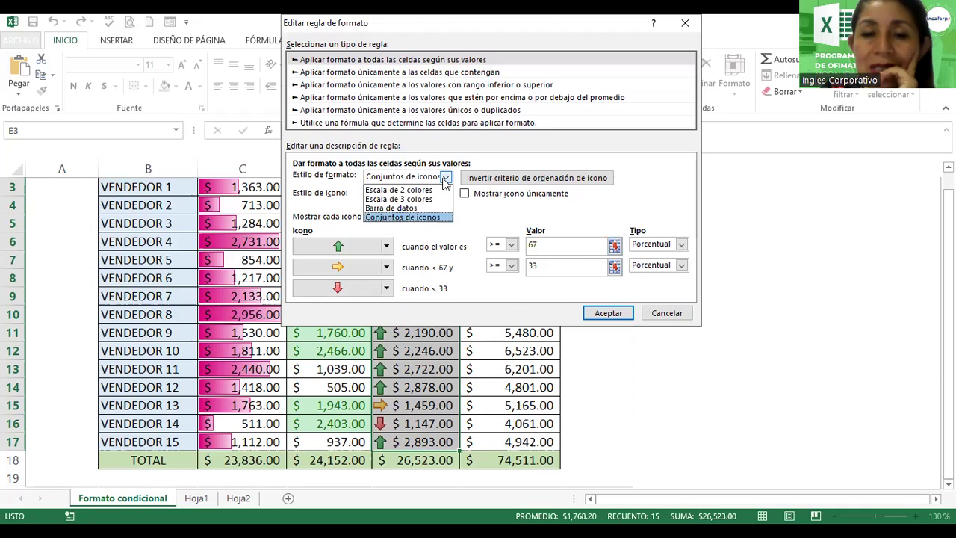
left_click(408, 191)
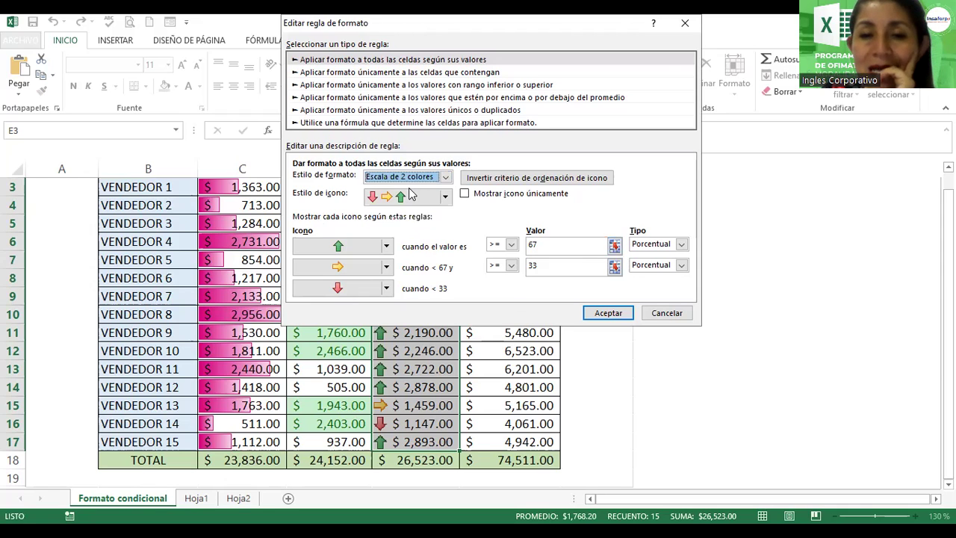
left_click(611, 285)
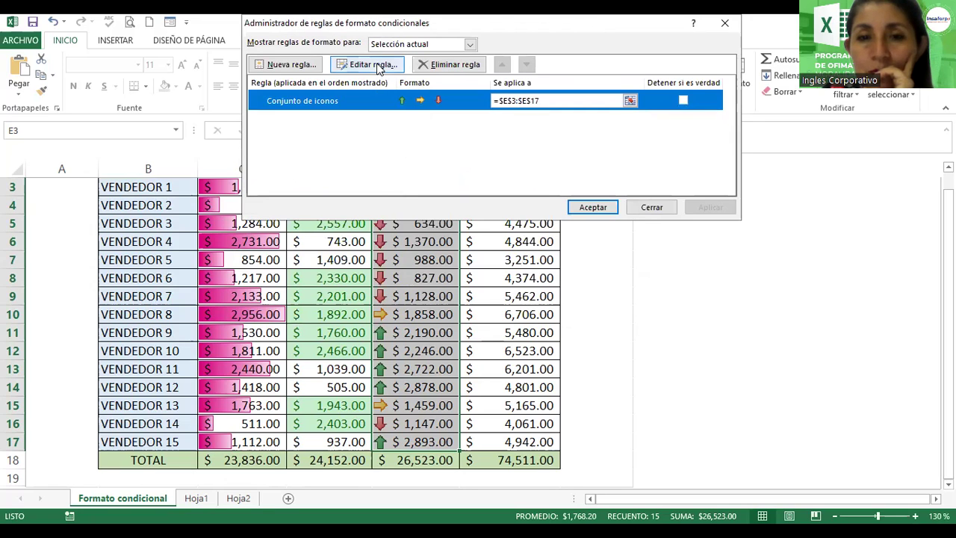
left_click(377, 65)
left_click(444, 177)
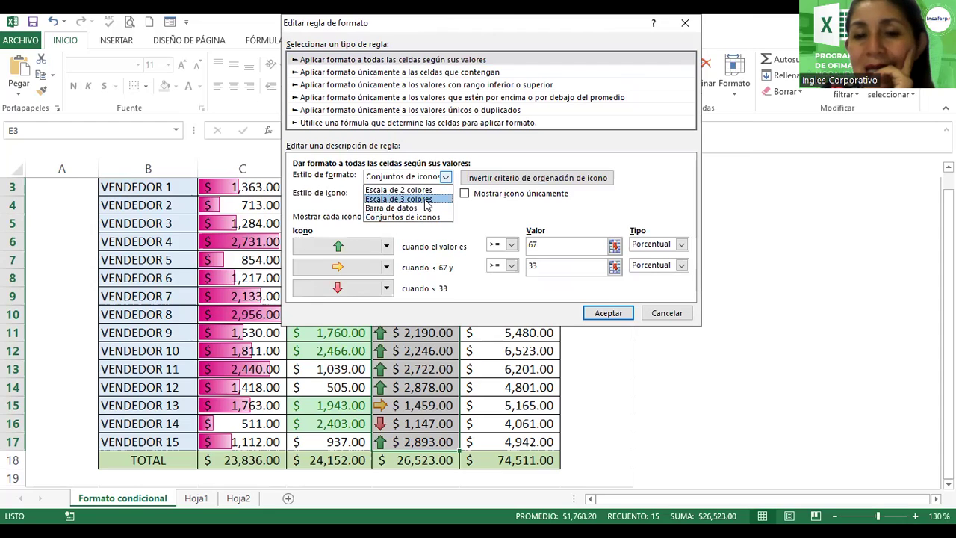
left_click(500, 166)
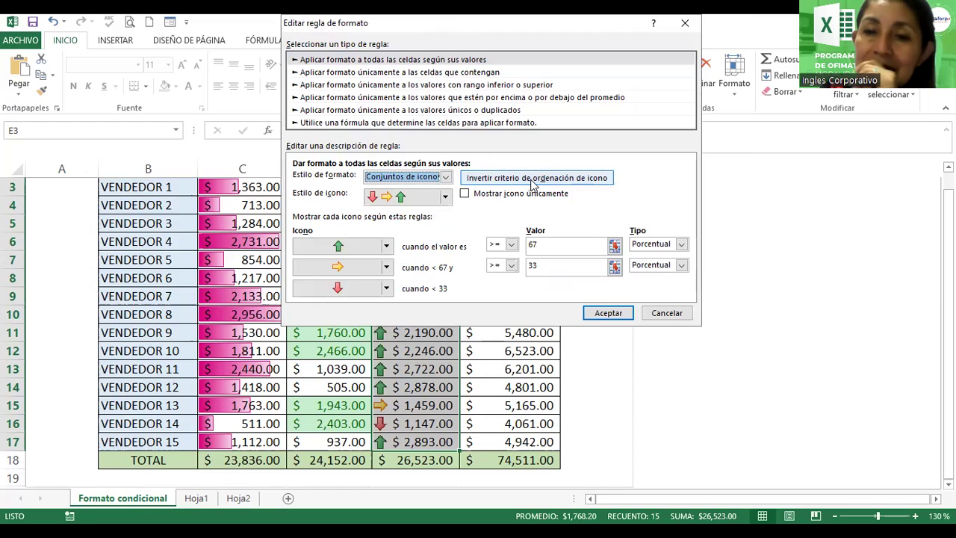
left_click(533, 183)
left_click(534, 183)
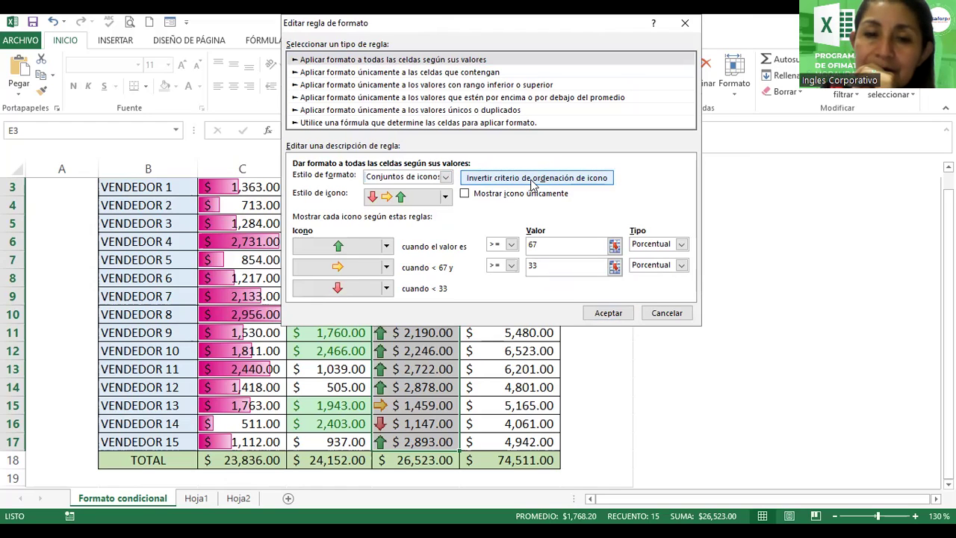
left_click(534, 183)
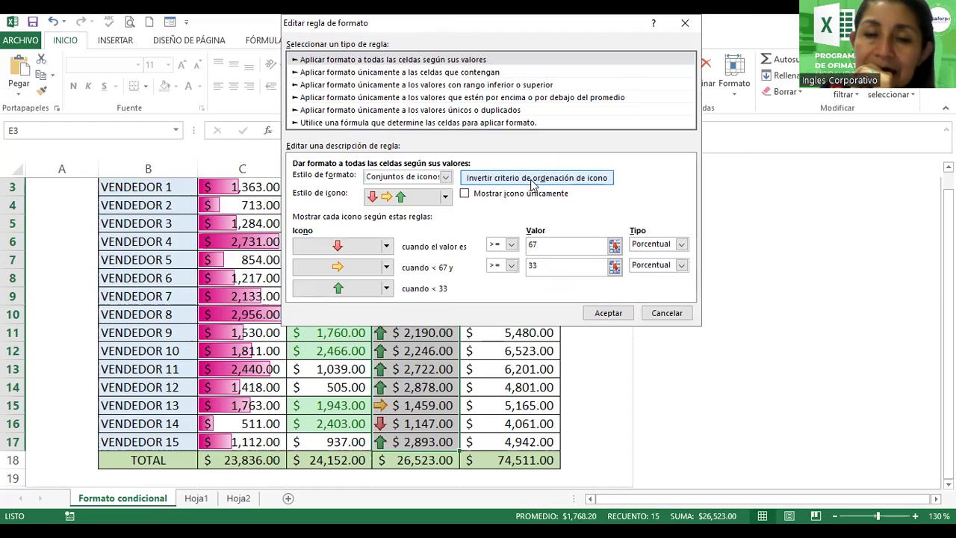
left_click(534, 183)
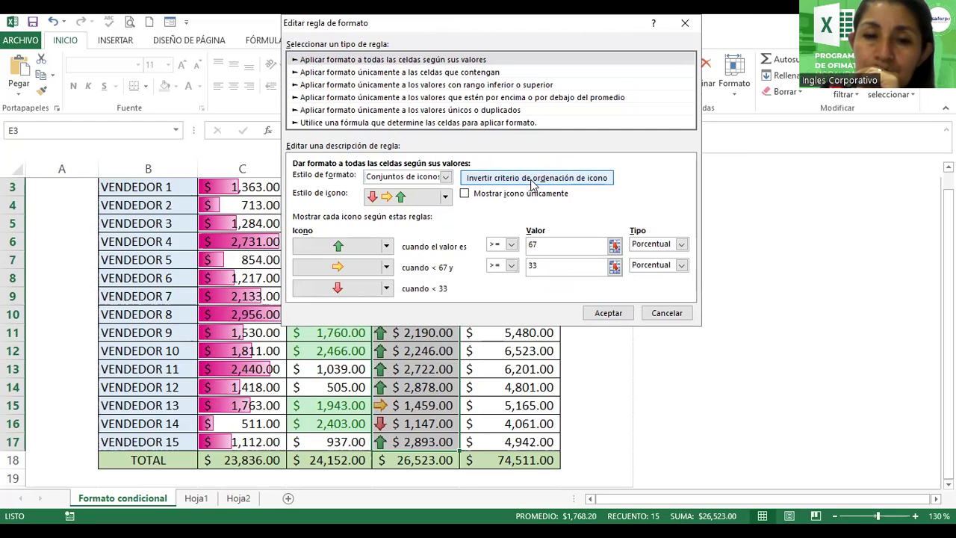
left_click(607, 312)
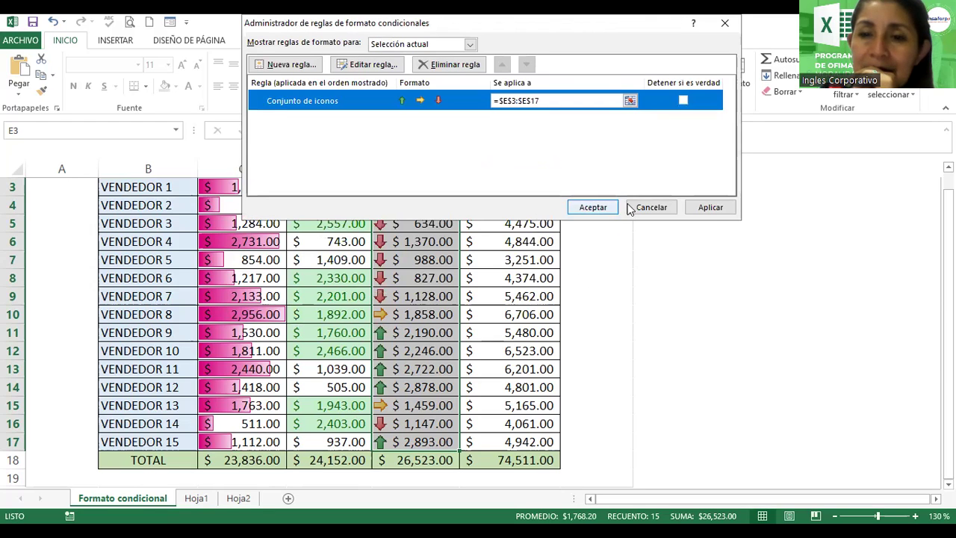
left_click(710, 210)
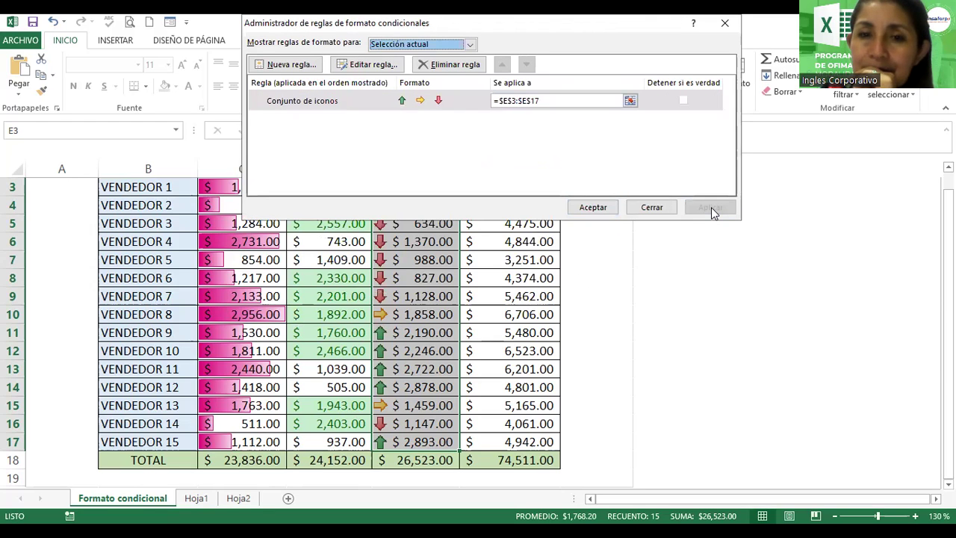
left_click(607, 209)
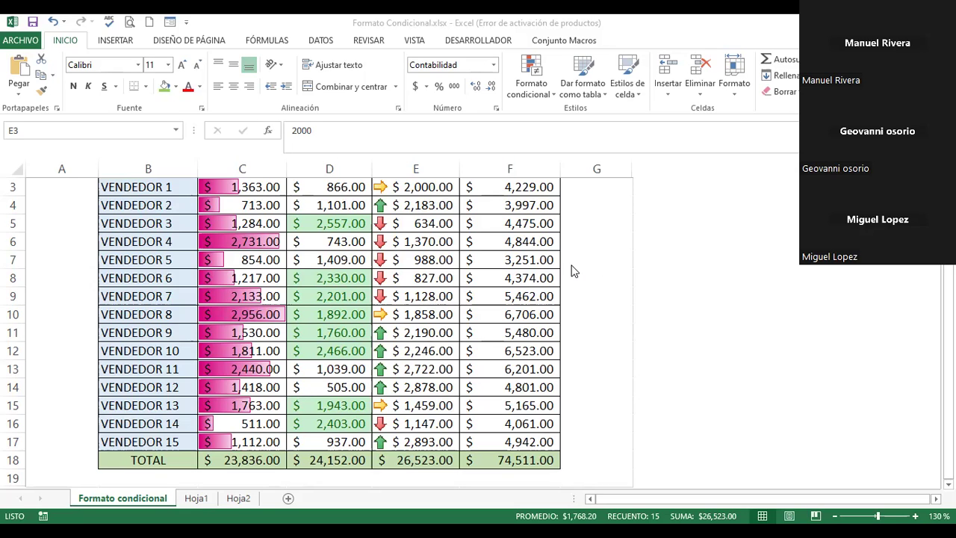
Select the quarter totals F3:F17 and open the Reglas superiores e inferiores menu
left_click(510, 295)
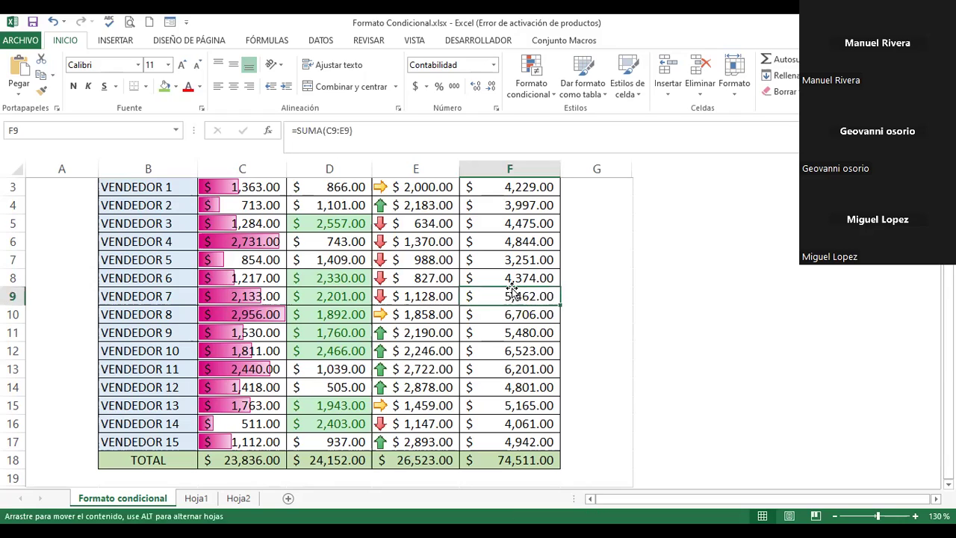
left_click(517, 249)
left_click(527, 188)
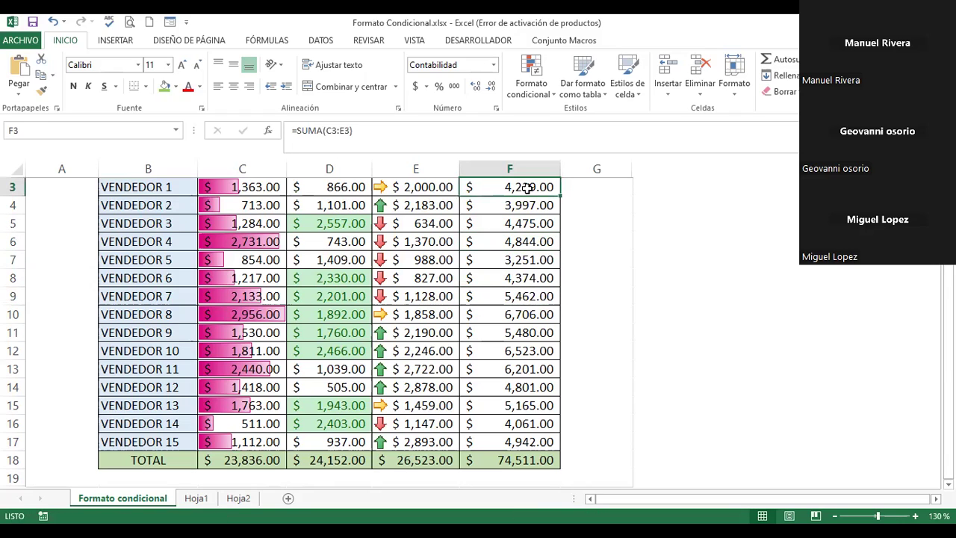
key("shift+Down")
key("shift+Down")
key("shift+Down")
key("shift+Down")
key("shift+Down")
key("shift+Down")
key("shift+Down")
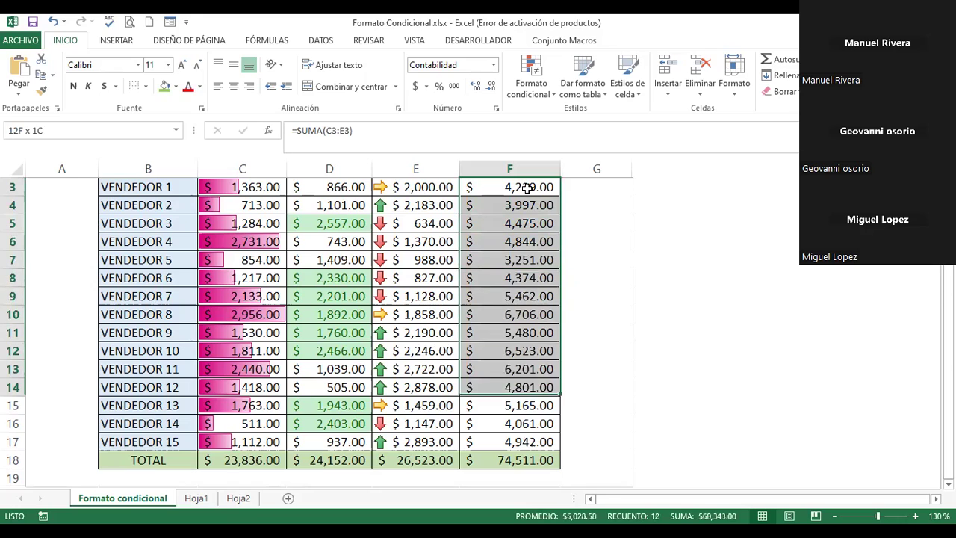
key("shift+Down")
key("shift+Down")
key("shift+Down")
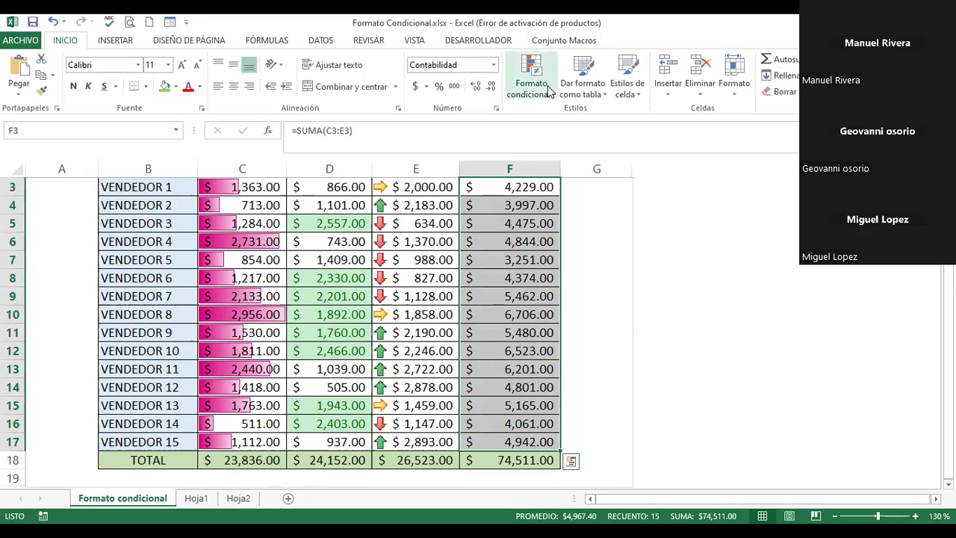
left_click(547, 92)
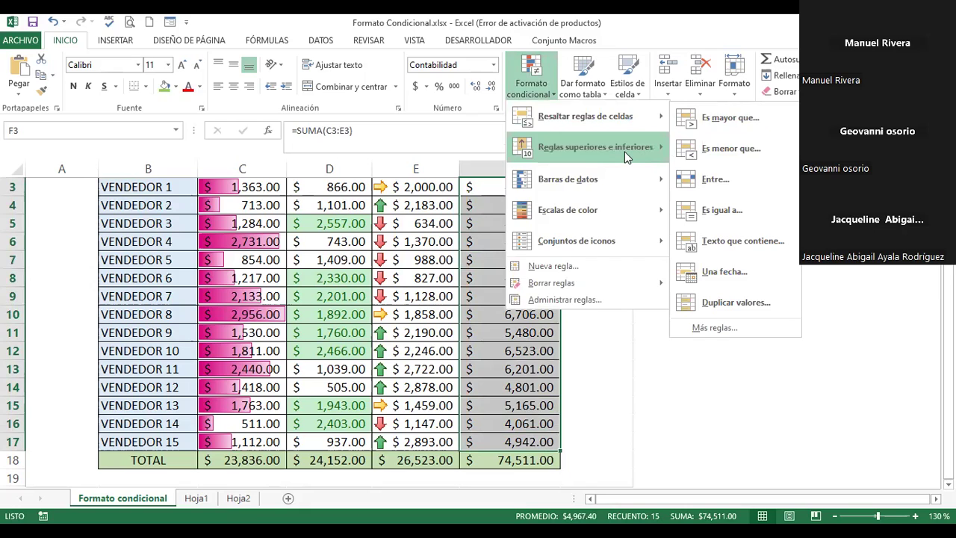
mouse_move(595, 147)
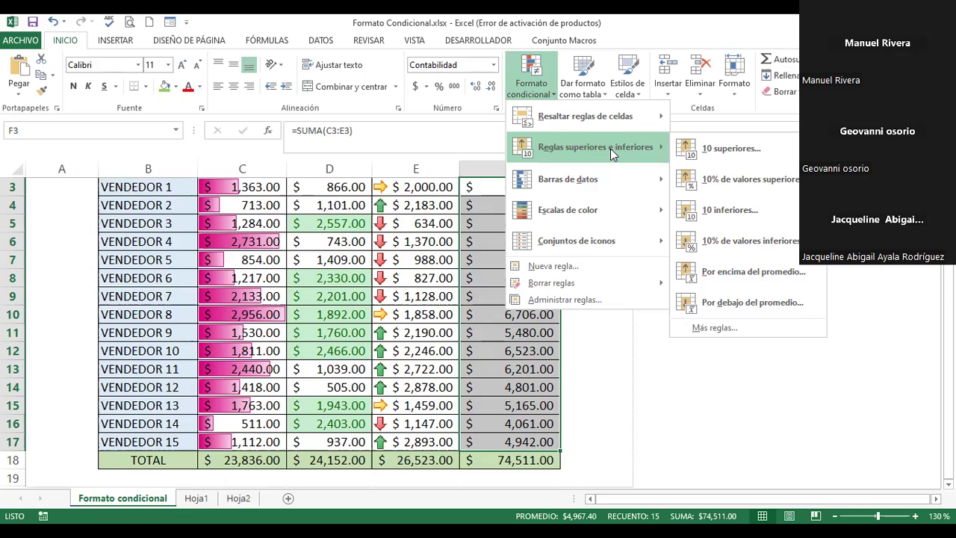
Create a 10 superiores rule lowered to 5 with 'Relleno amarillo con texto amarillo oscuro'
left_click(719, 147)
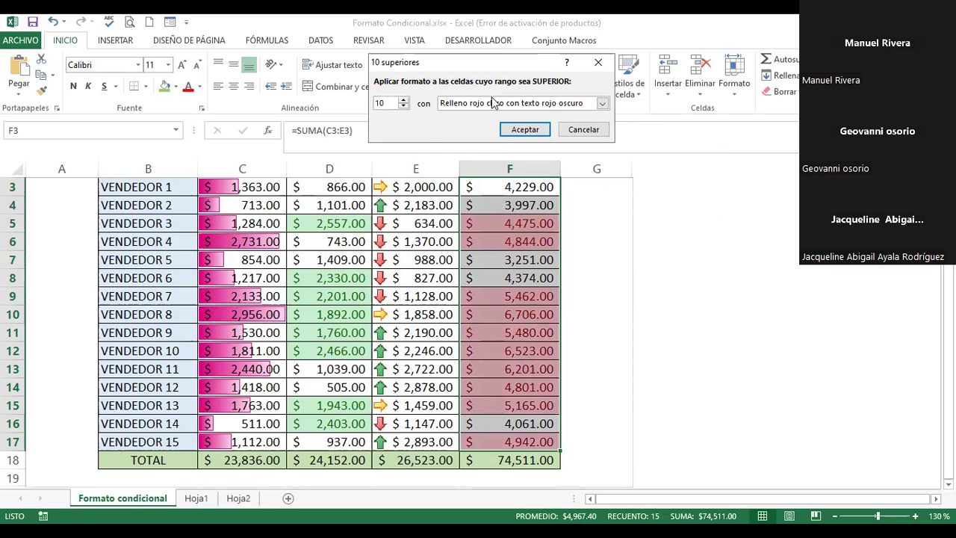
left_click(603, 103)
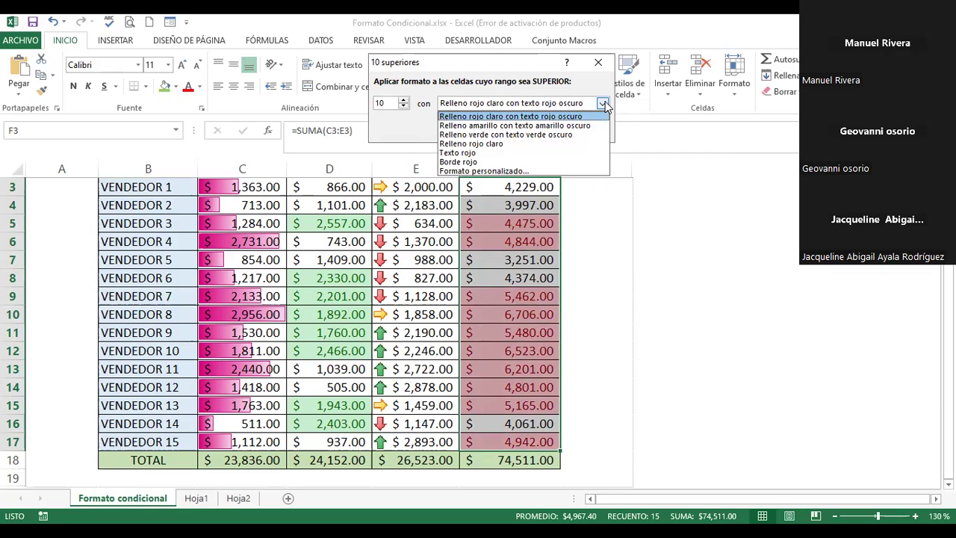
left_click(559, 125)
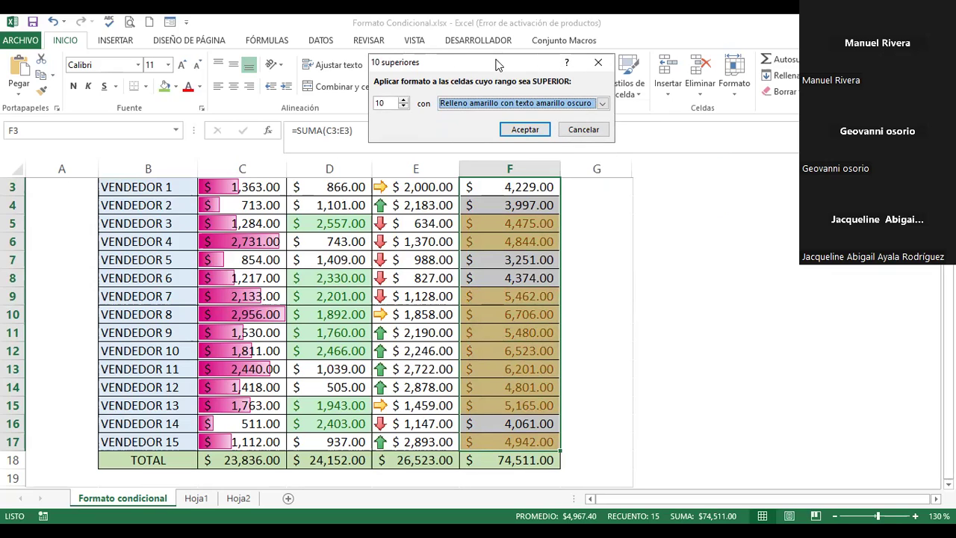
left_click_drag(463, 63, 603, 64)
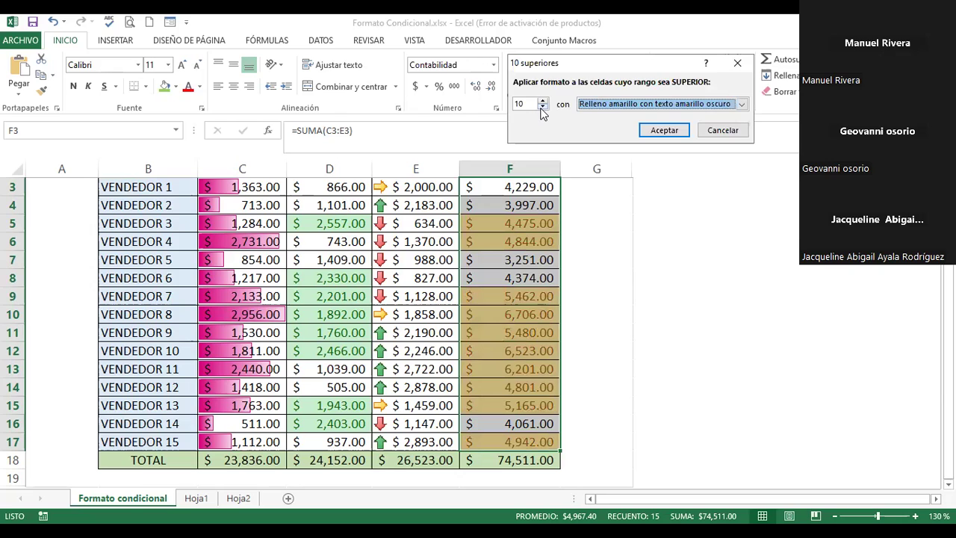
left_click(542, 109)
left_click(543, 109)
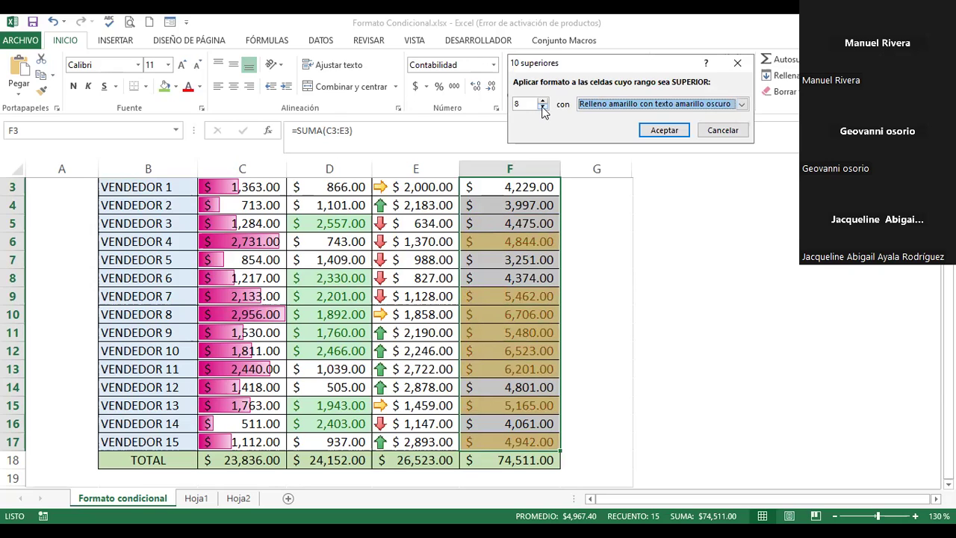
left_click(543, 108)
left_click(543, 109)
left_click(543, 108)
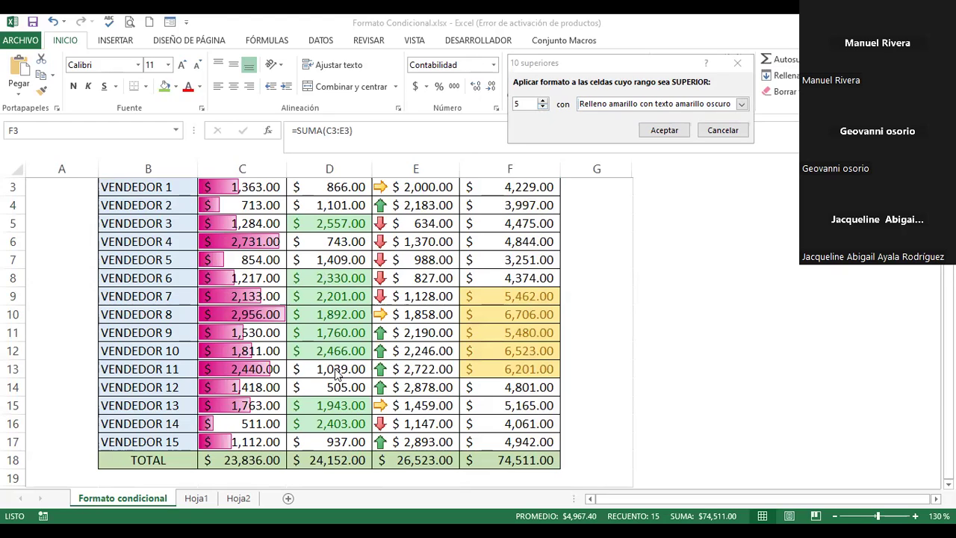
left_click(664, 131)
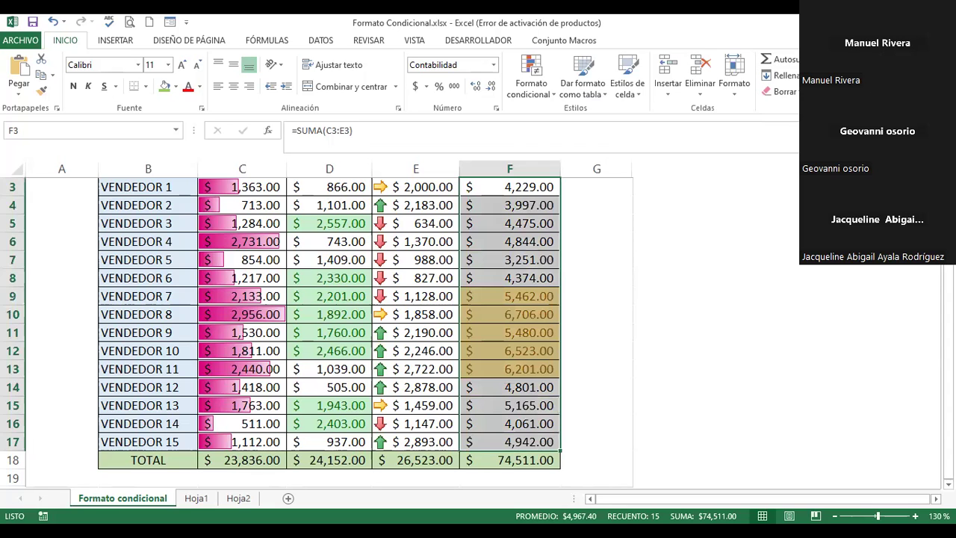
Zoom out to 120% and reopen Formato condicional's Reglas superiores e inferiores
scroll(529, 457, "down", 1, "ctrl")
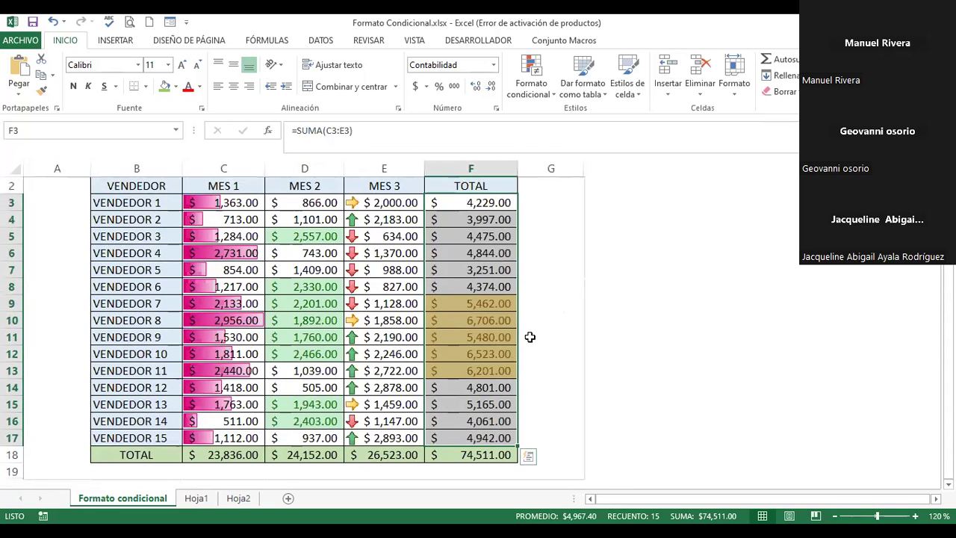
left_click(539, 91)
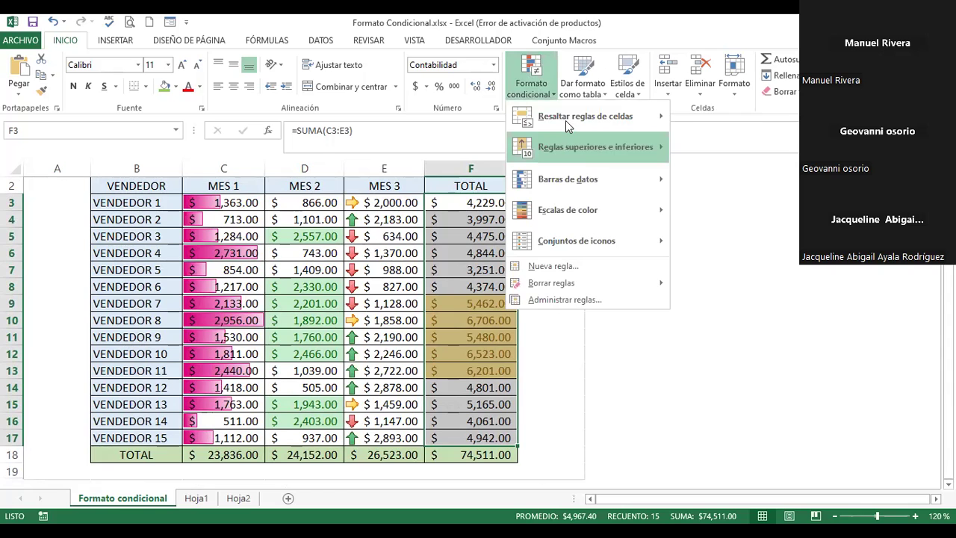
mouse_move(595, 147)
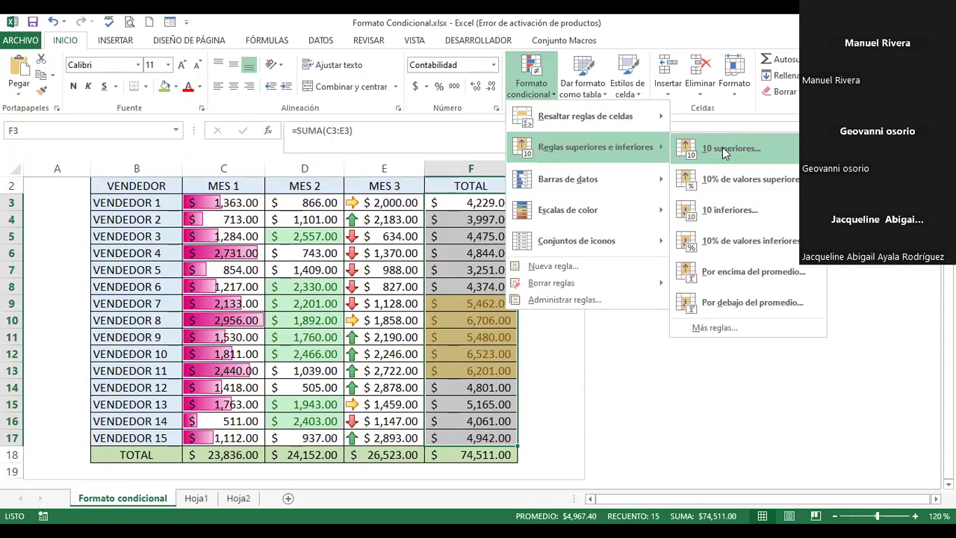
Reapply the top 5 rule with yellow fill and dark yellow text, then zoom to 110%
left_click(725, 150)
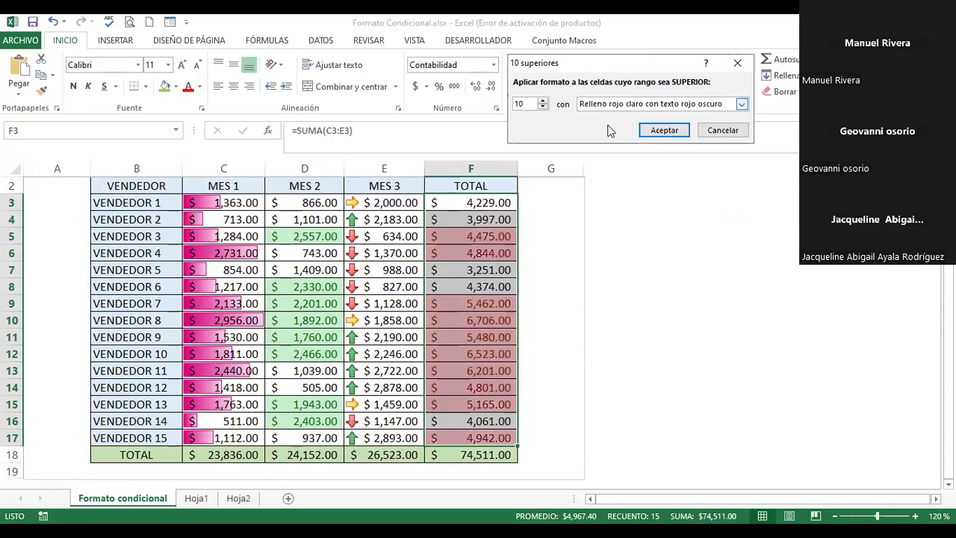
left_click(542, 107)
left_click(542, 107)
left_click(542, 107)
left_click(542, 107)
left_click(542, 107)
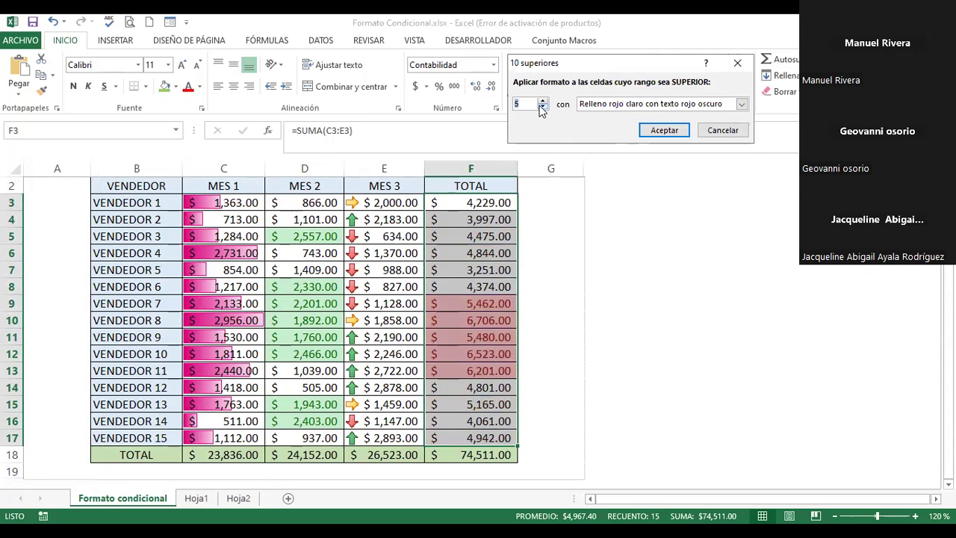
left_click(681, 107)
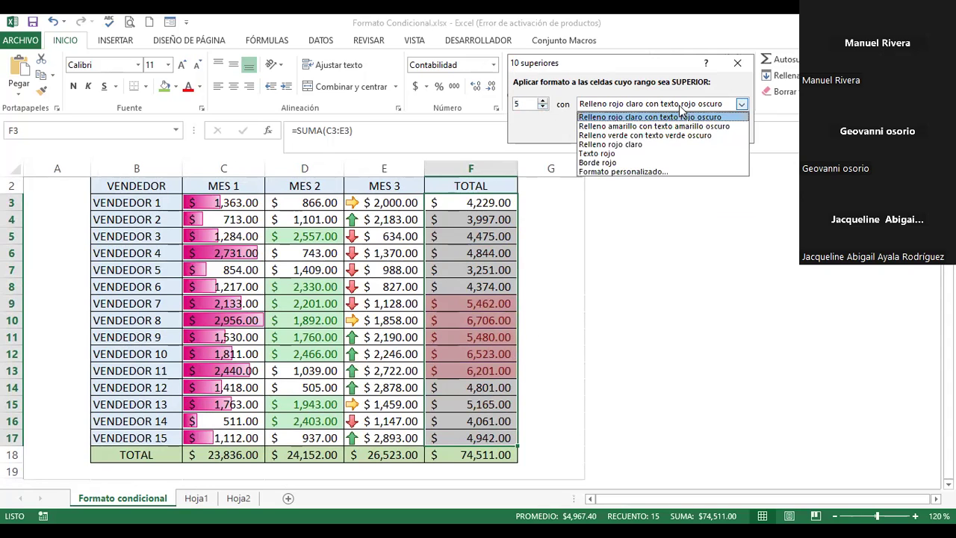
left_click(647, 127)
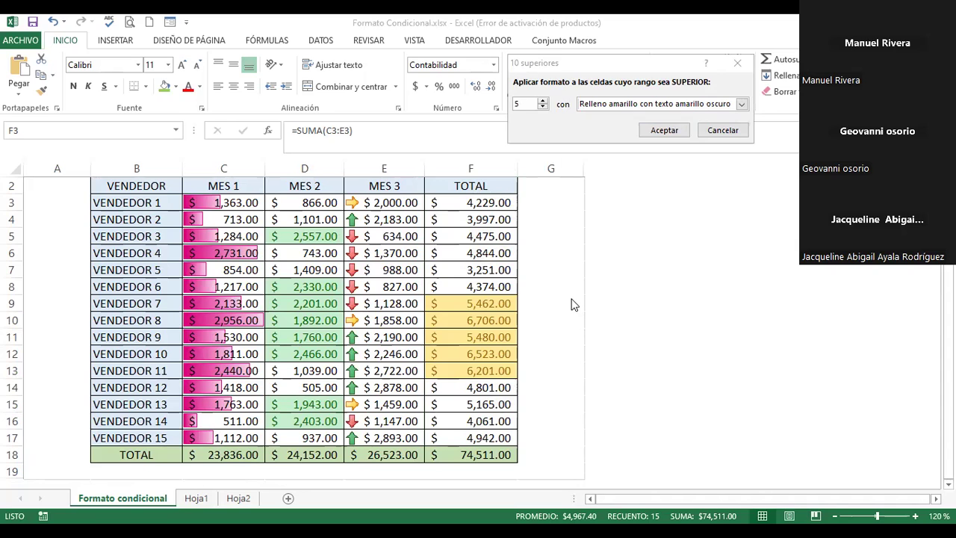
left_click(661, 135)
left_click(660, 131)
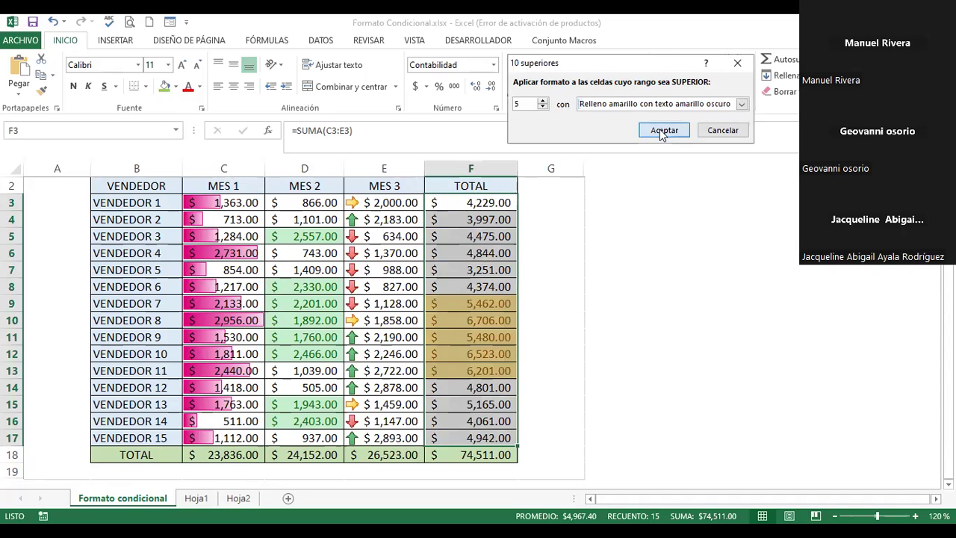
left_click(568, 305)
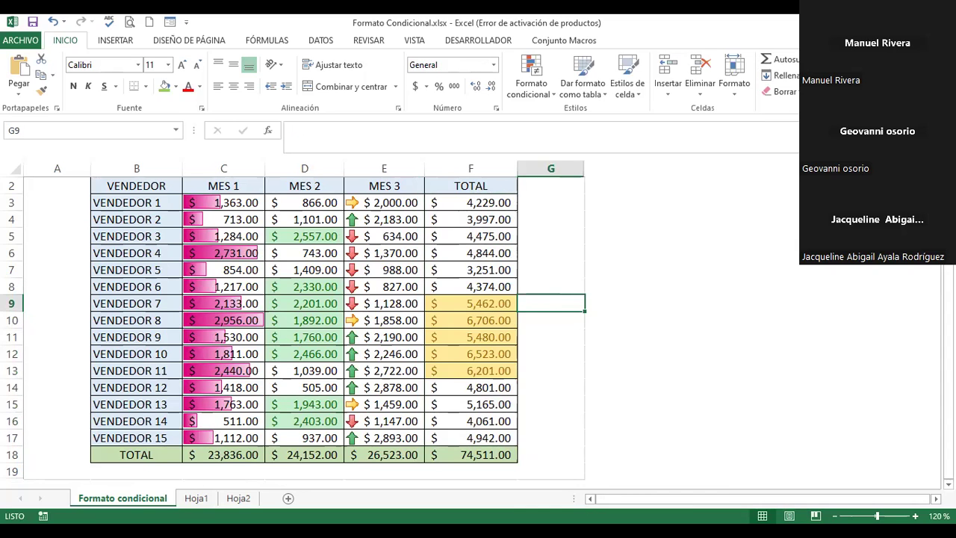
left_click(834, 515)
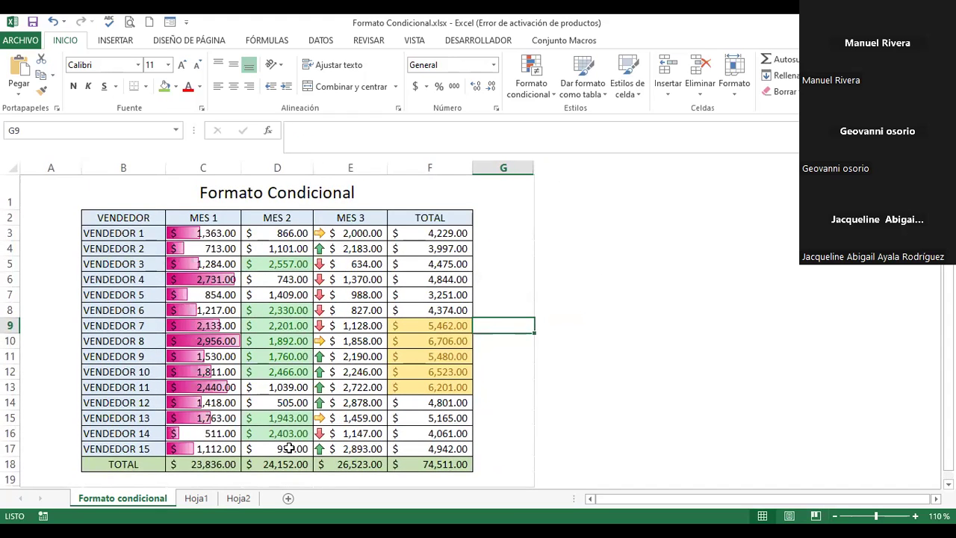
On Hoja1, insert yellow-style WordArt reading 'Librería "La Magnífica"'
left_click(193, 505)
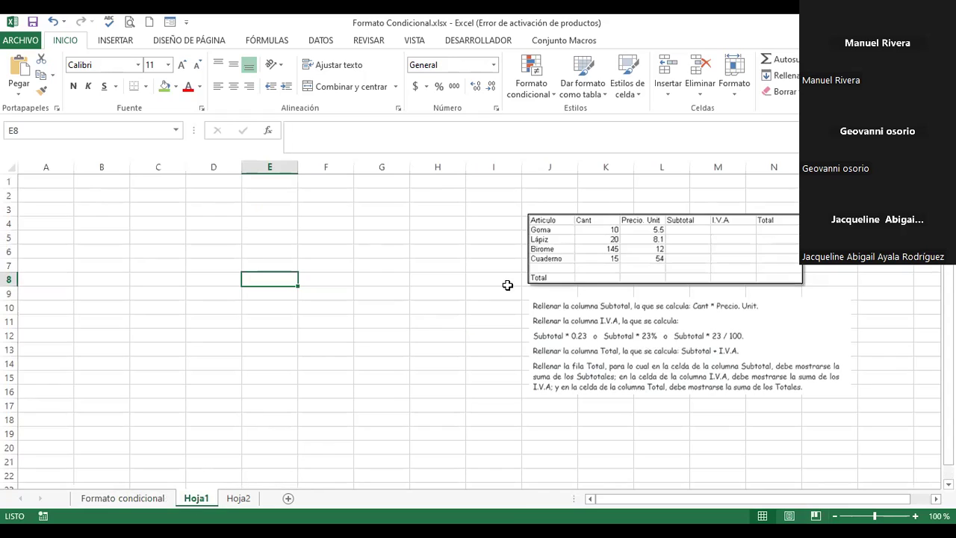
left_click_drag(576, 271, 571, 267)
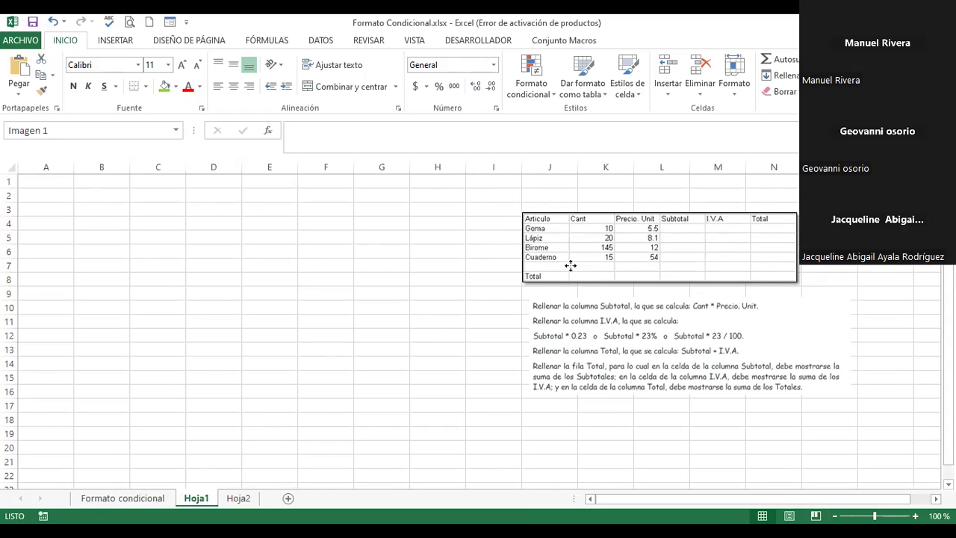
left_click(60, 184)
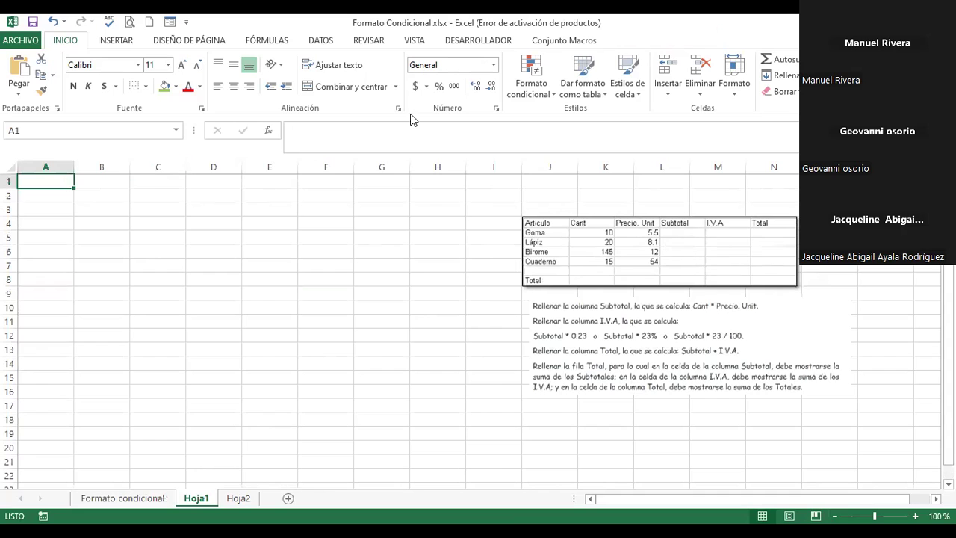
left_click(110, 41)
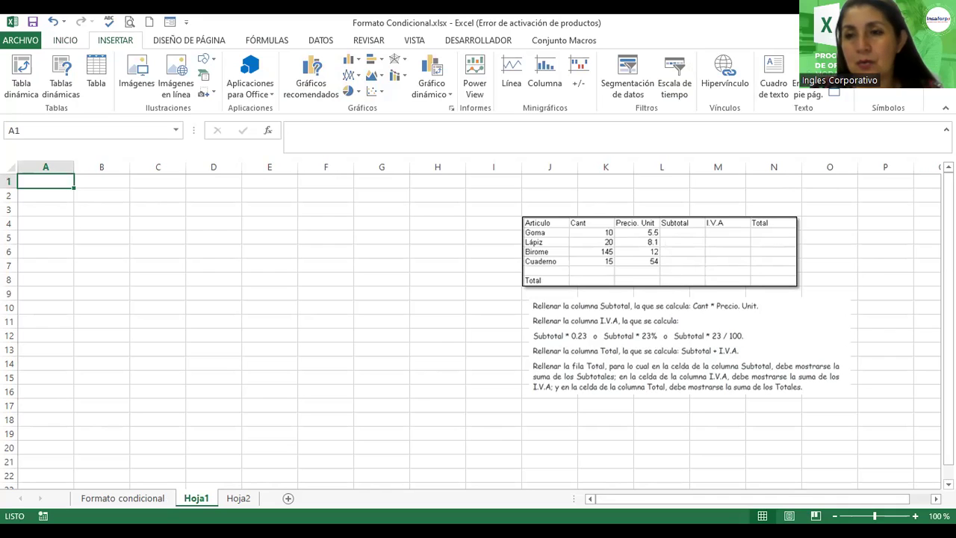
left_click(834, 78)
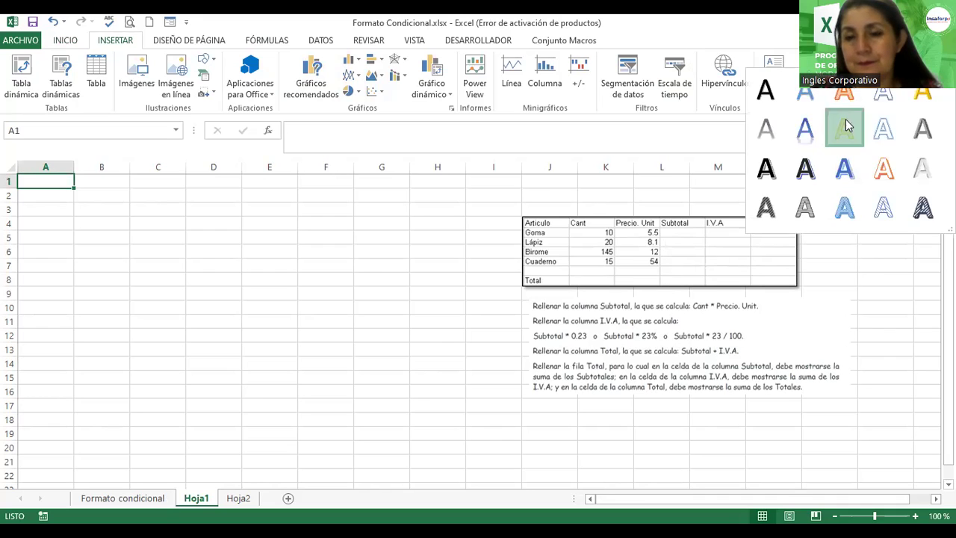
left_click(847, 127)
type("Librería \"La")
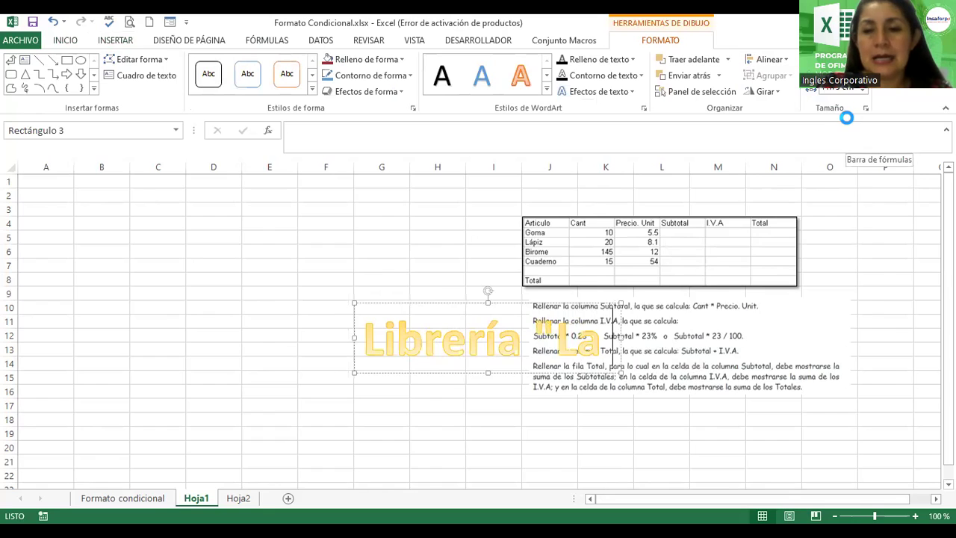
type(" Magníf")
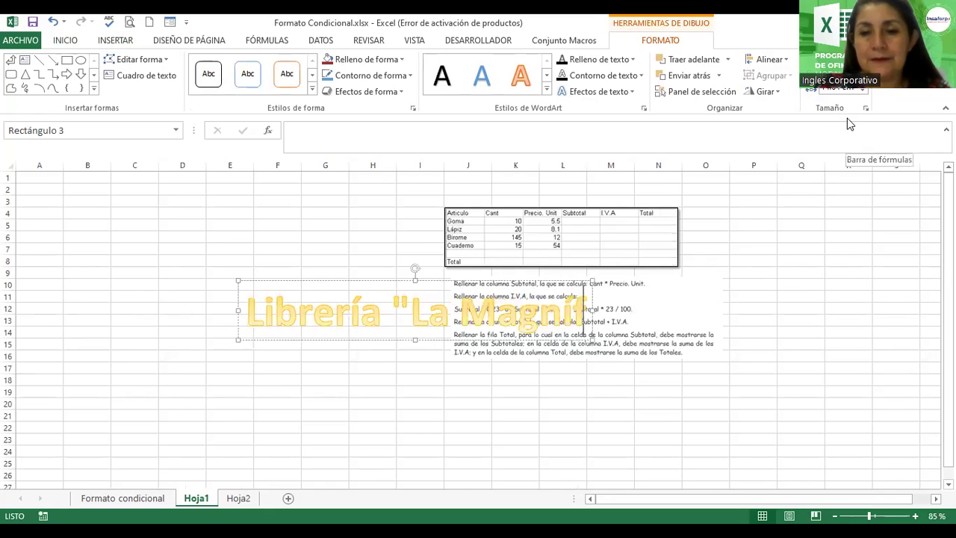
type("ica\"")
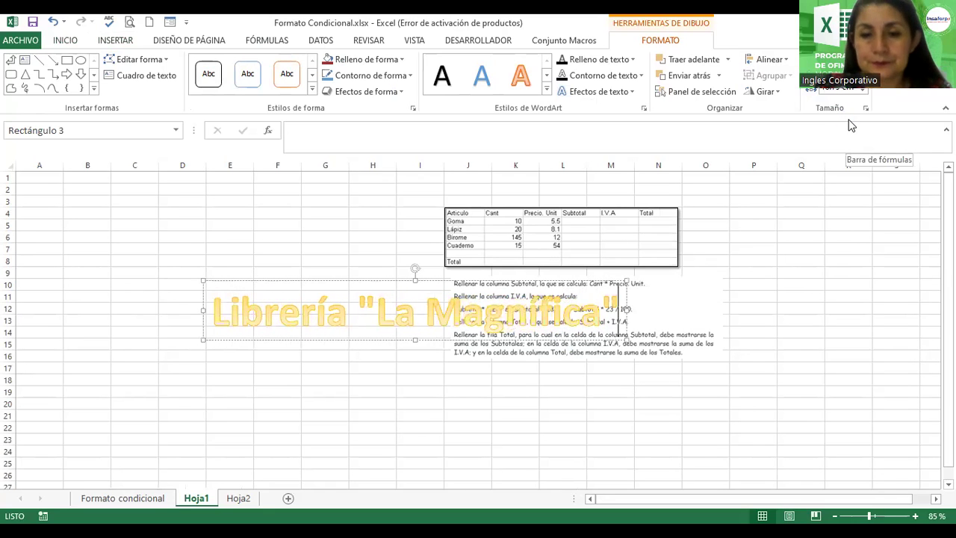
Move the instruction image aside and the title up to rows 2–4, zooming to 140%
mouse_move(341, 284)
left_mouse_down()
mouse_move(537, 315)
mouse_move(585, 347)
left_mouse_up()
left_click(425, 320)
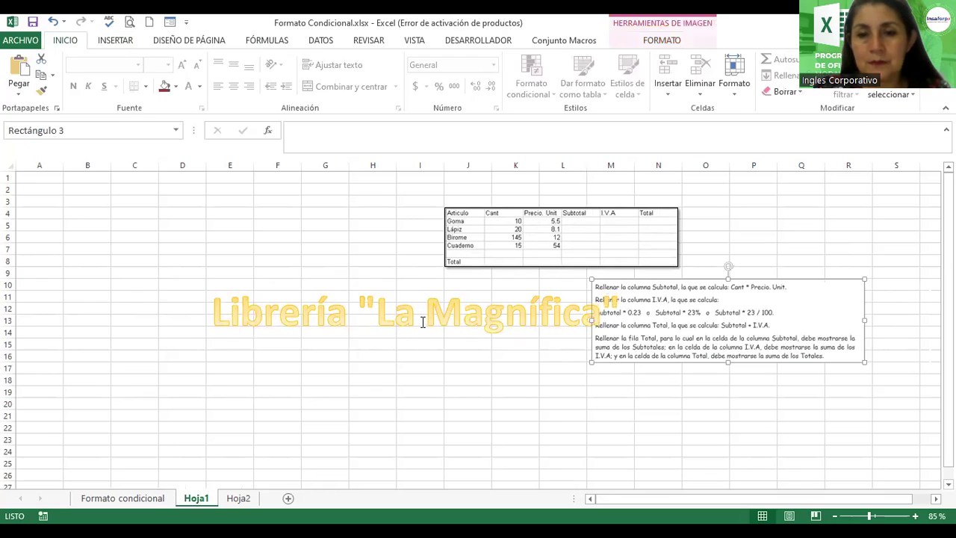
left_click_drag(433, 329, 267, 214)
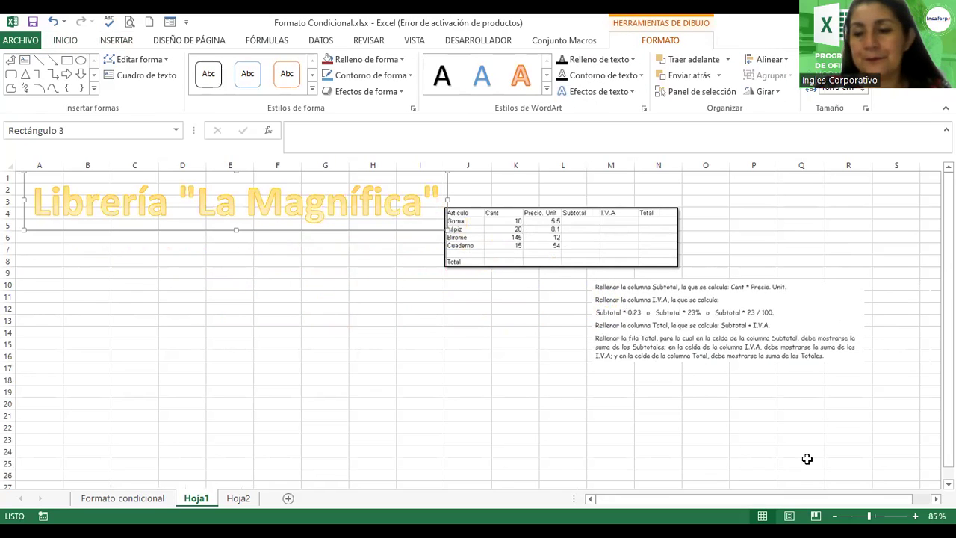
left_click(915, 515)
left_click(915, 515)
left_click(915, 515)
left_click(915, 515)
left_click(915, 515)
left_click(915, 516)
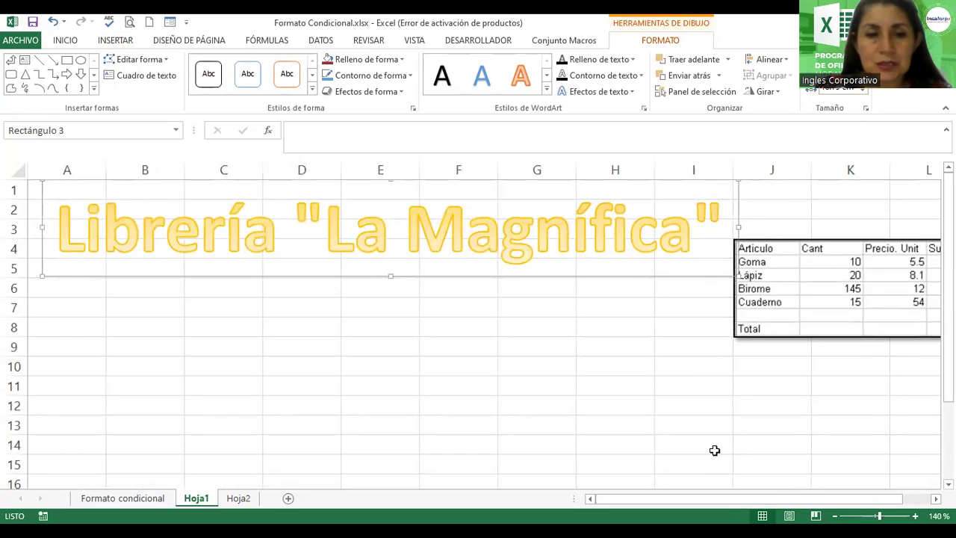
left_click(137, 330)
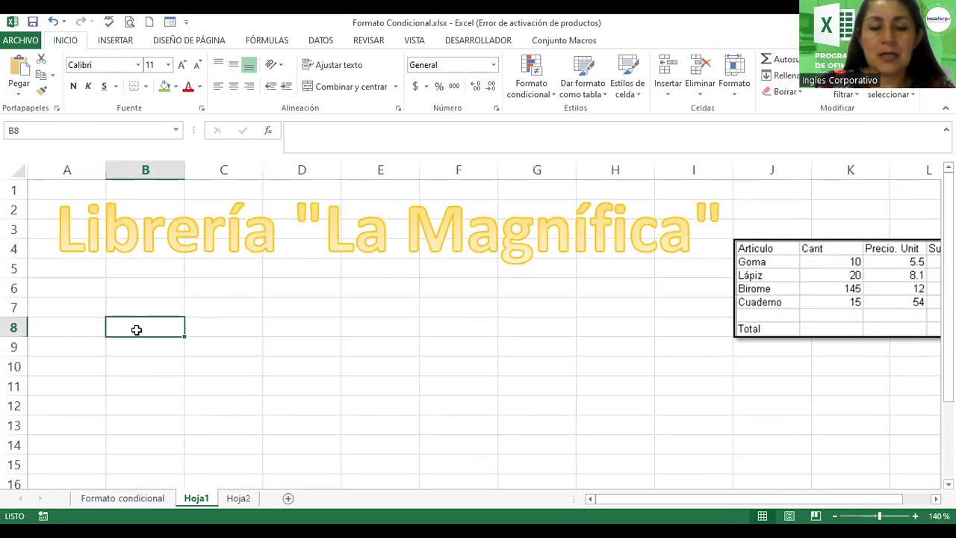
Enter the headers Artículo, Cantidad and Precio Unitario in B8:D8
type("Artí")
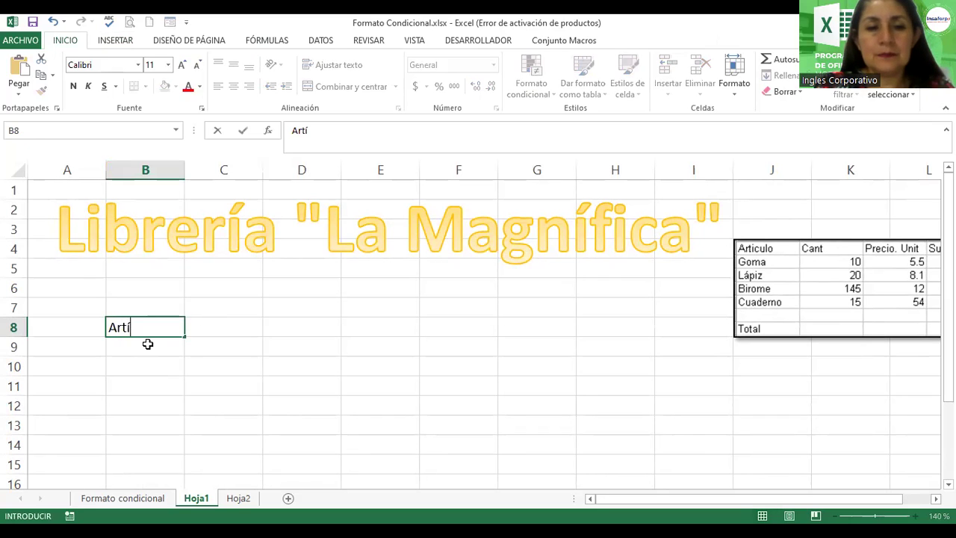
type("culo")
key("ctrl+Return")
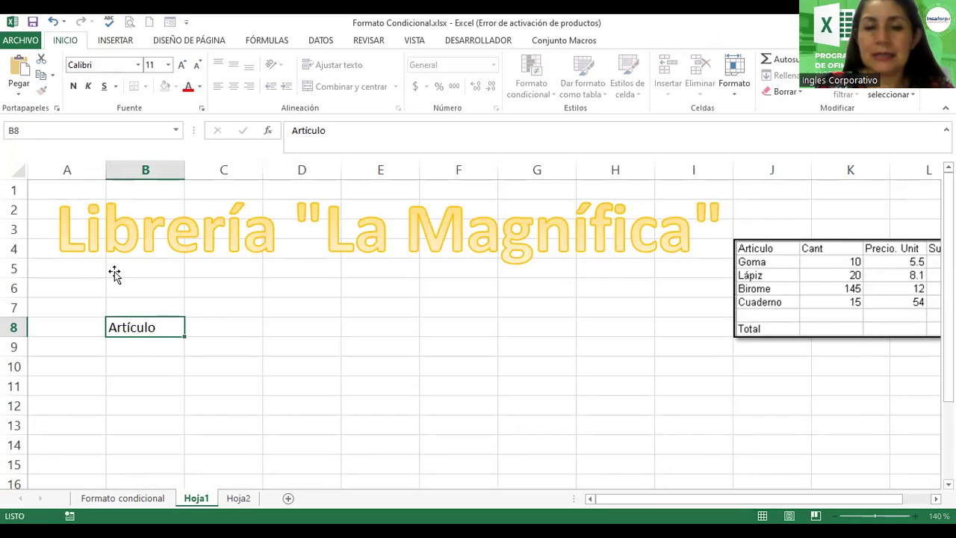
key("Tab")
type("CAnti")
key("BackSpace")
key("BackSpace")
key("BackSpace")
key("BackSpace")
type("antidad")
key("Tab")
type("PRe")
key("BackSpace")
key("BackSpace")
key("BackSpace")
type("r")
key("BackSpace")
type("Precio Unitario")
key("Return")
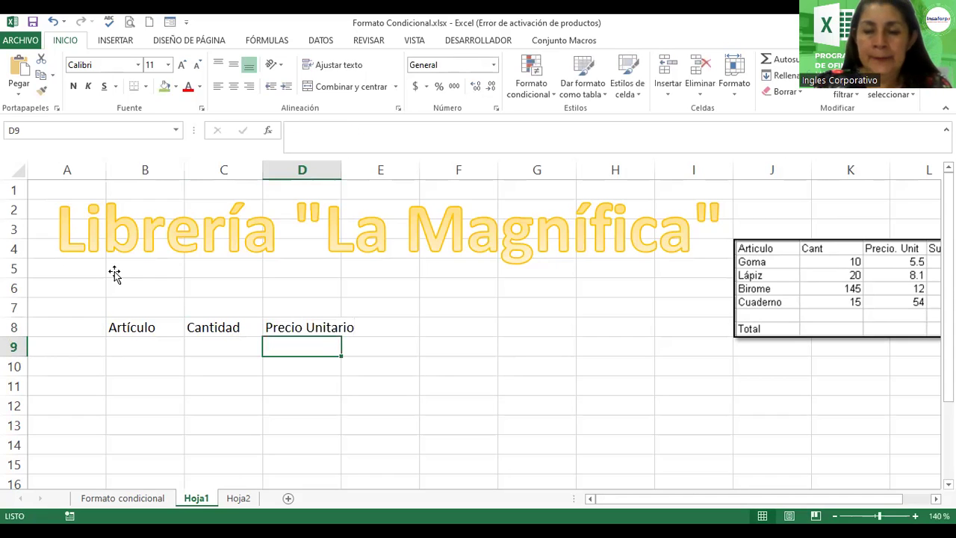
Move the reference table picture beside the headers over H7:L12
left_click(837, 282)
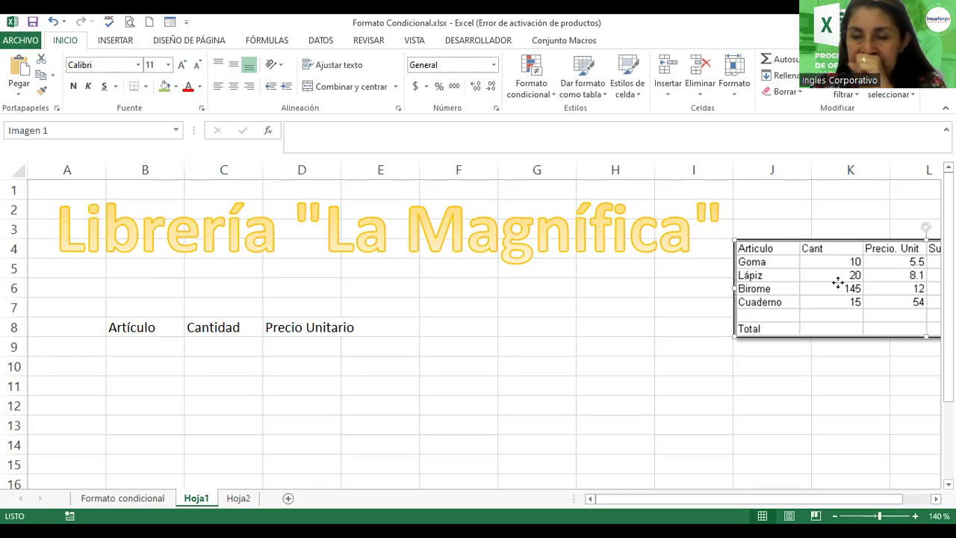
left_click_drag(837, 282, 700, 299)
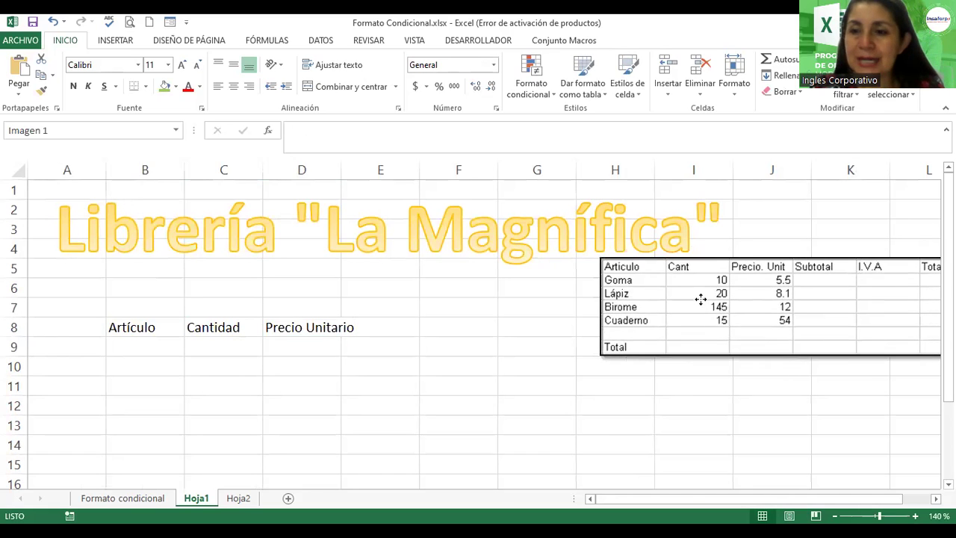
left_click_drag(701, 299, 683, 352)
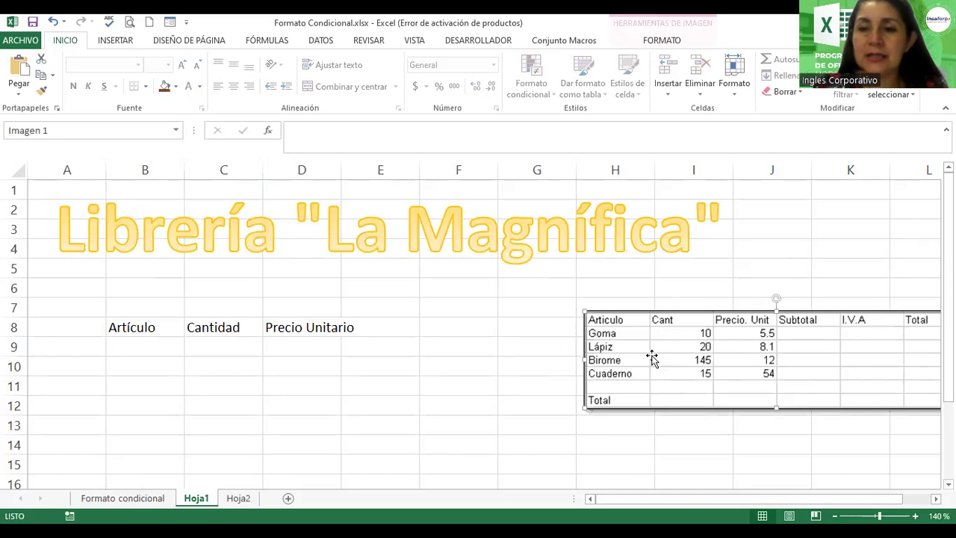
Enter the headers Subtotal, IVA and Total in E8:G8
left_click(389, 327)
type("Subtotal")
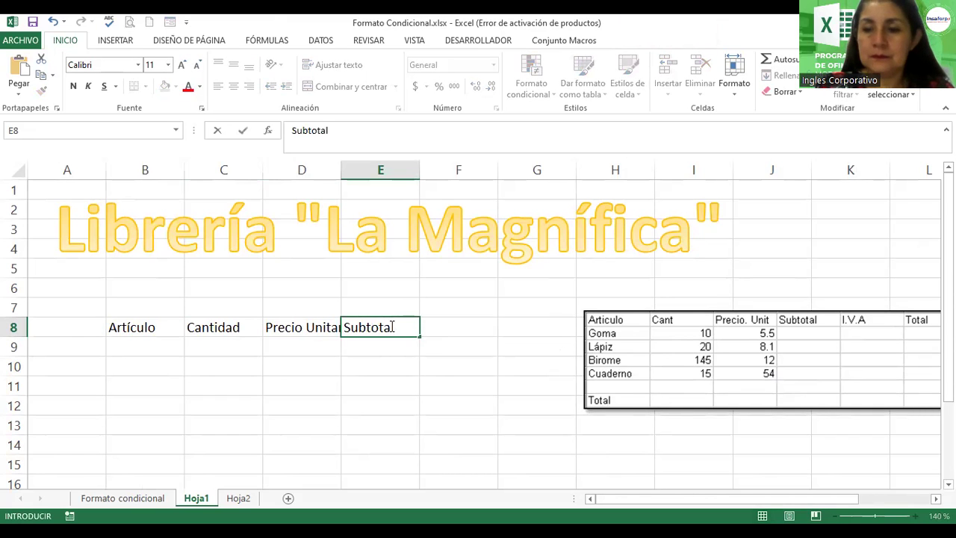
key("Tab")
type("IVA")
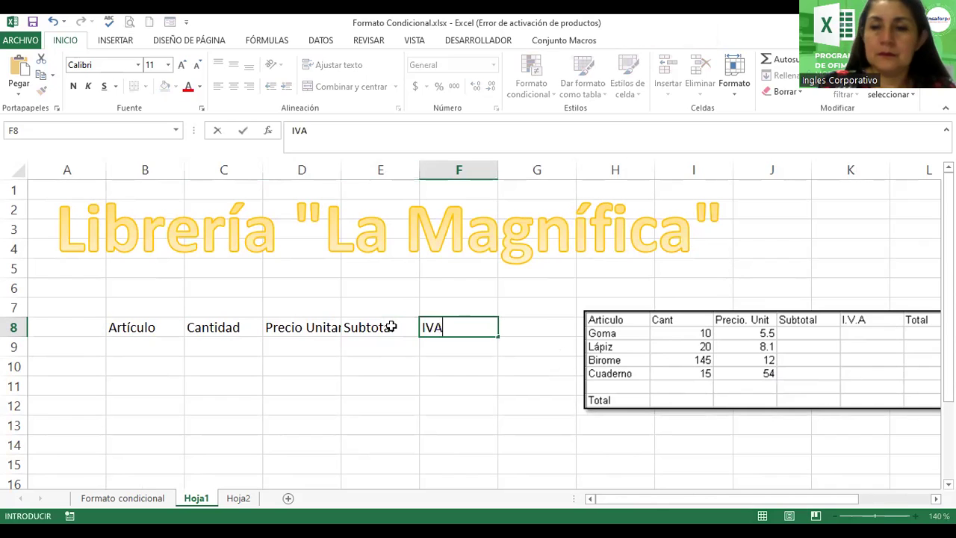
key("Tab")
key("shift+Left")
key("shift+Left")
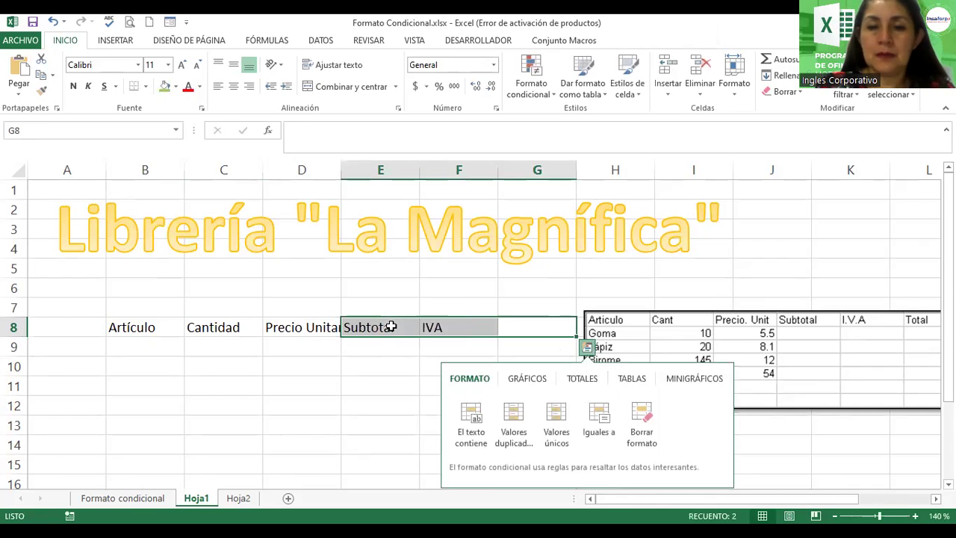
left_click(514, 329)
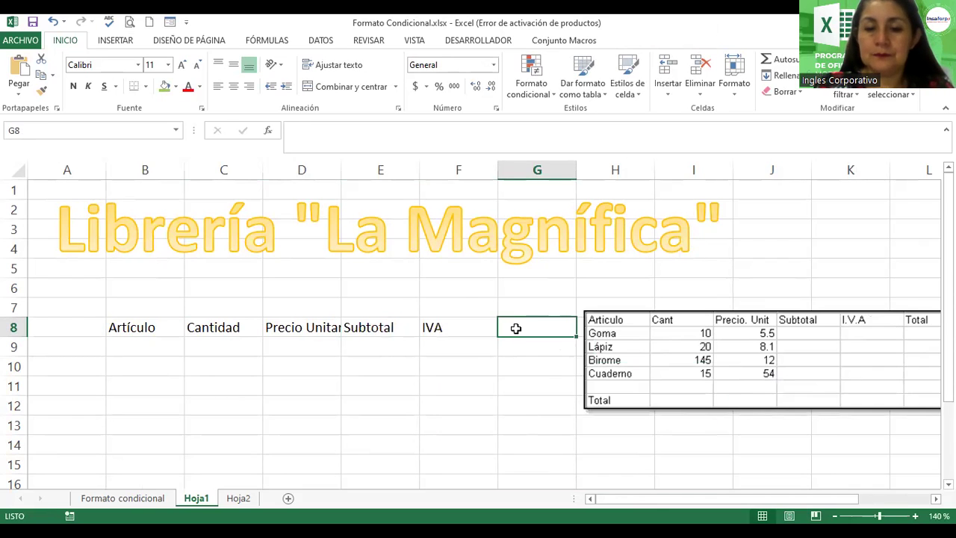
type("Total")
key("Return")
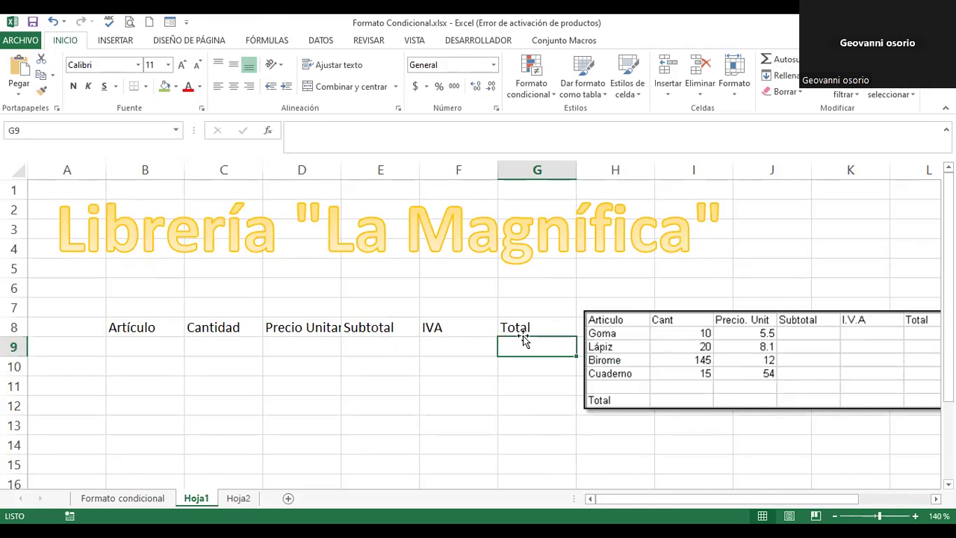
Nudge the yellow WordArt title right and browse the WordArt styles without choosing one
left_click(230, 245)
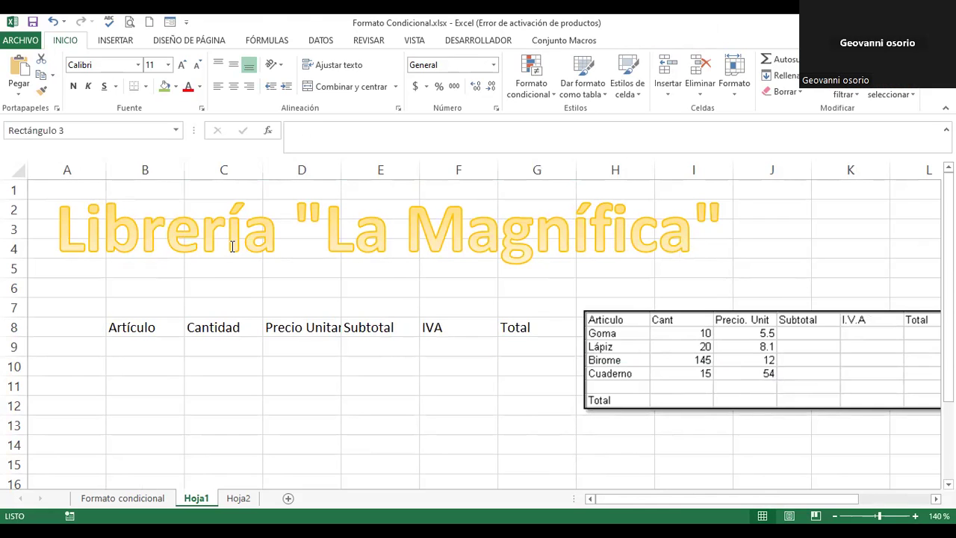
left_click_drag(250, 274, 280, 275)
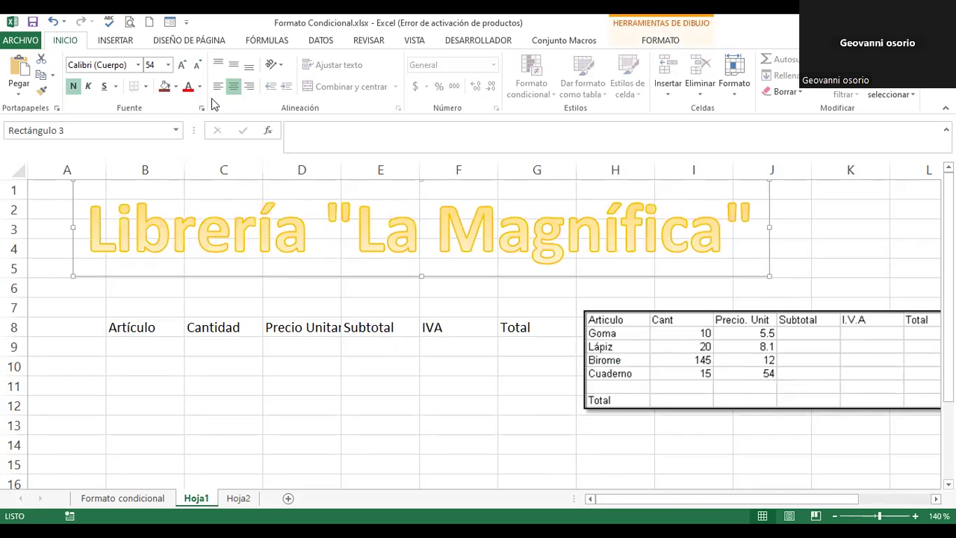
left_click(113, 41)
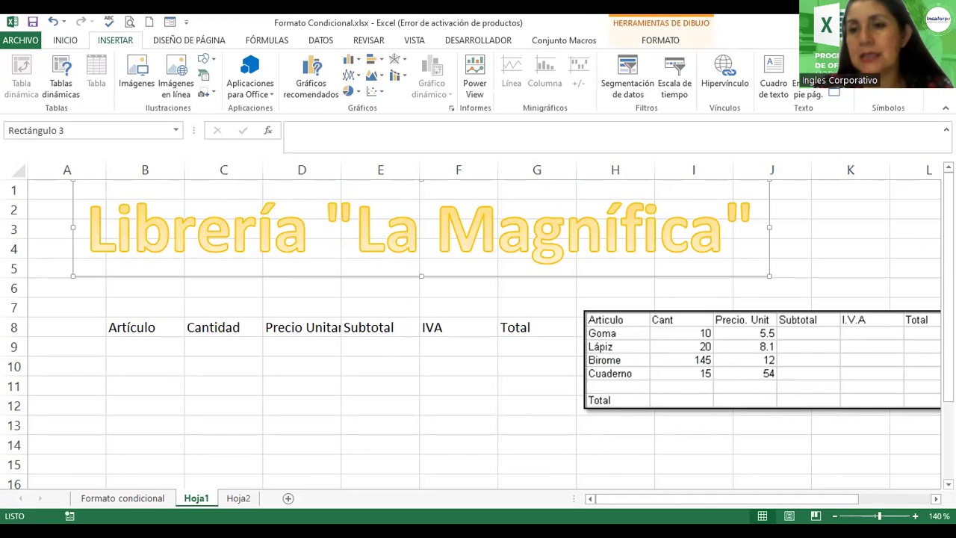
left_click(830, 74)
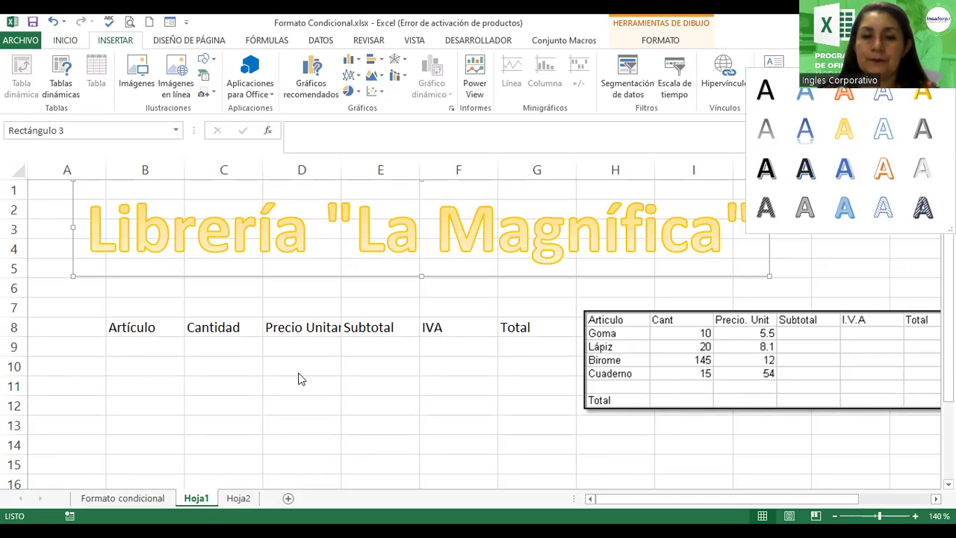
left_click(839, 63)
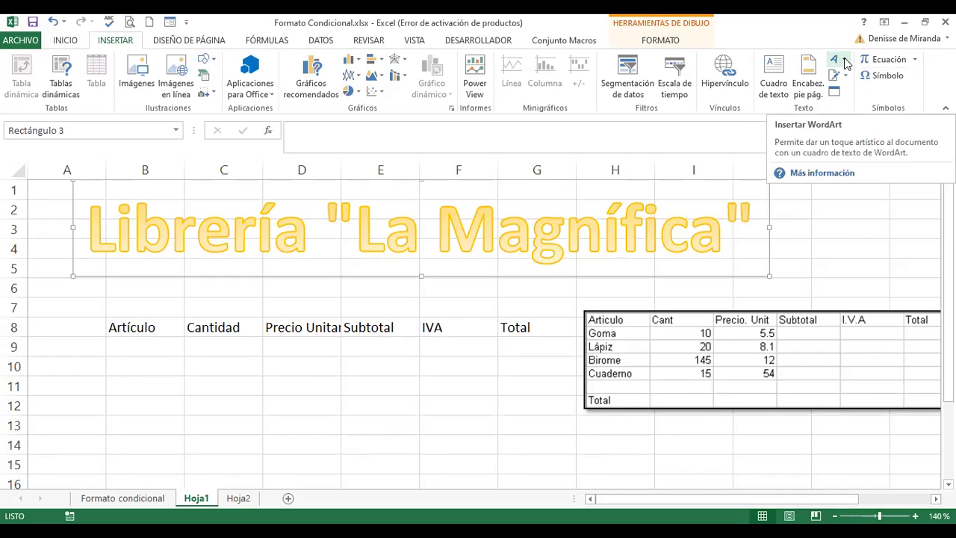
left_click(844, 61)
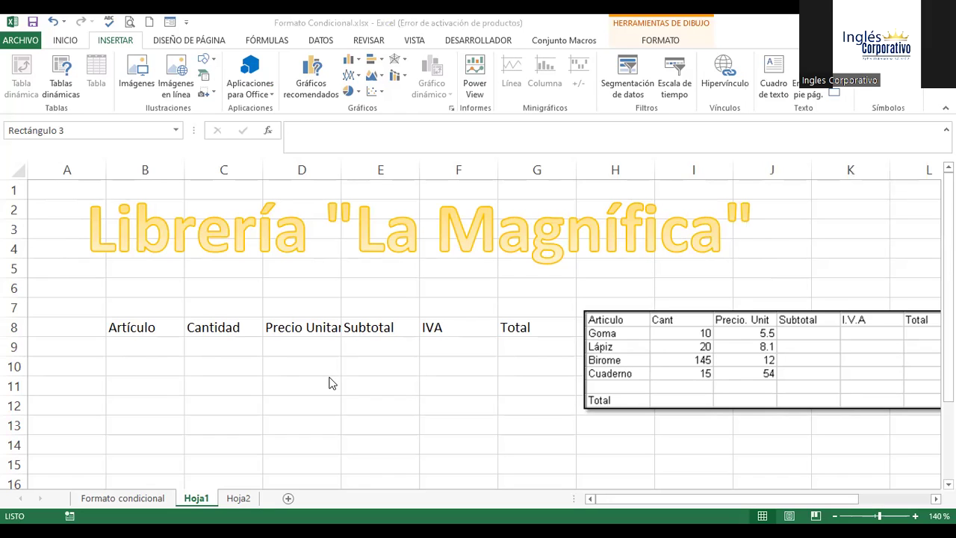
Type Goma, Lápiz, Biromé and Cuaderno down B9:B12, then select C9
left_click(129, 343)
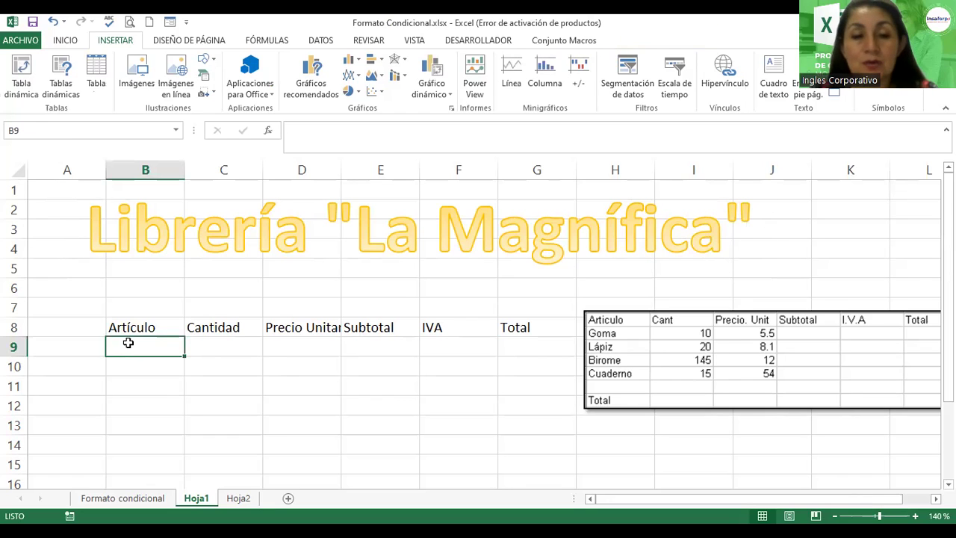
type("goma")
key("BackSpace")
key("BackSpace")
key("BackSpace")
key("BackSpace")
type("Gona")
key("BackSpace")
key("BackSpace")
type("ma")
key("Return")
type("Lápiz")
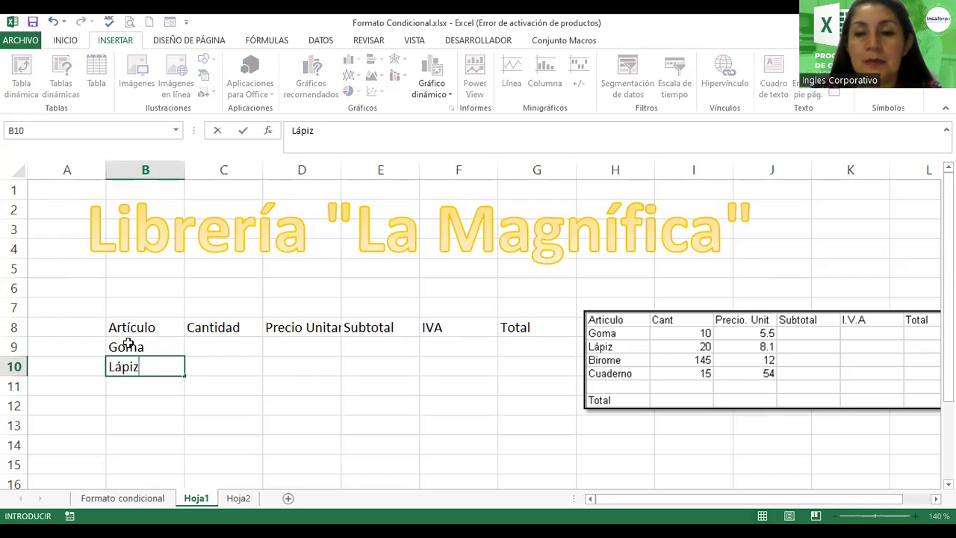
key("Return")
type("Biom")
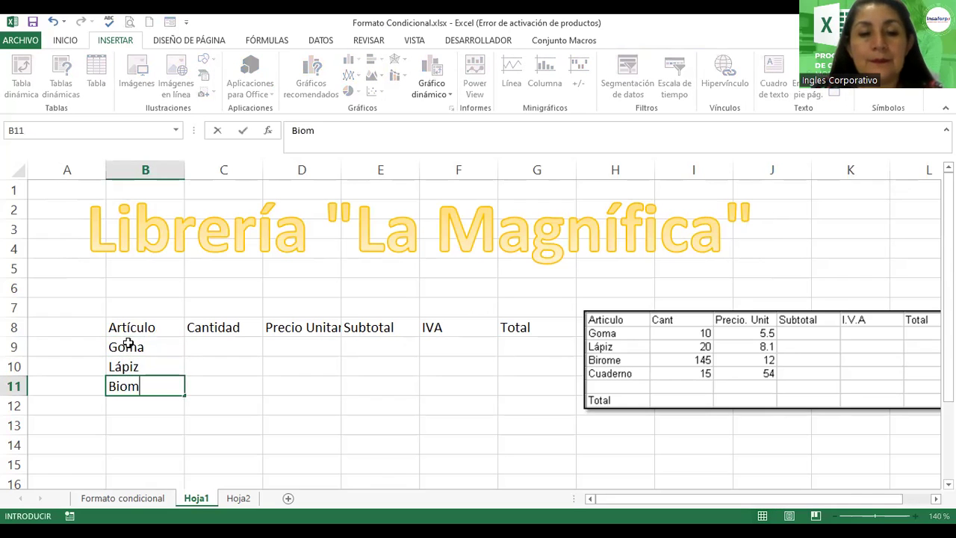
key("BackSpace")
key("BackSpace")
type("romé")
key("Return")
type("Cuaderno")
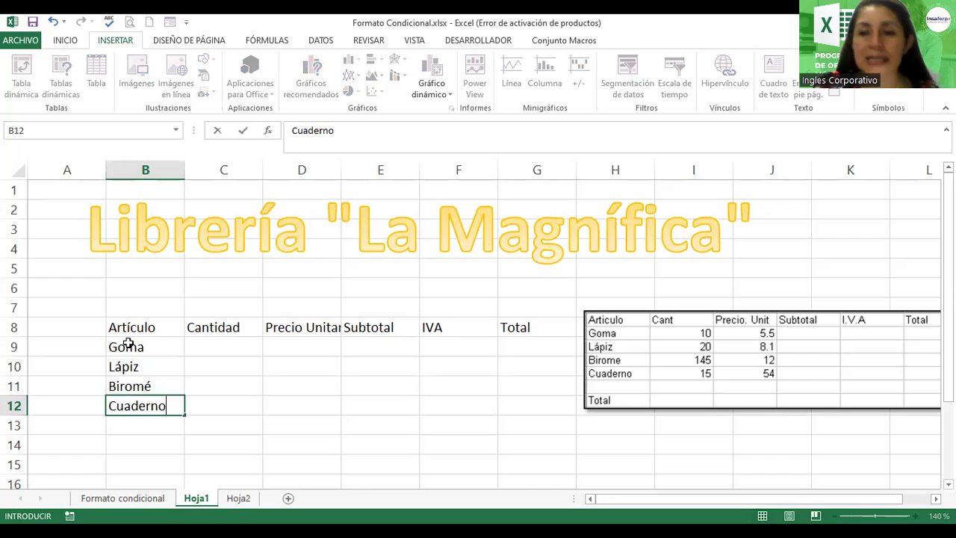
left_click(217, 345)
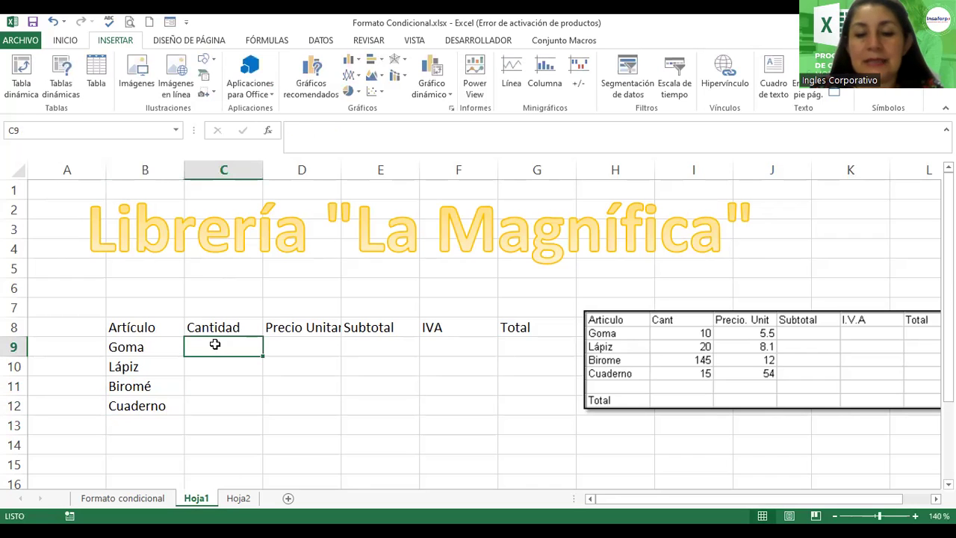
Enter the quantities 10, 20, 145 and 15 in C9:C12
type("10")
key("Return")
type("20")
key("Return")
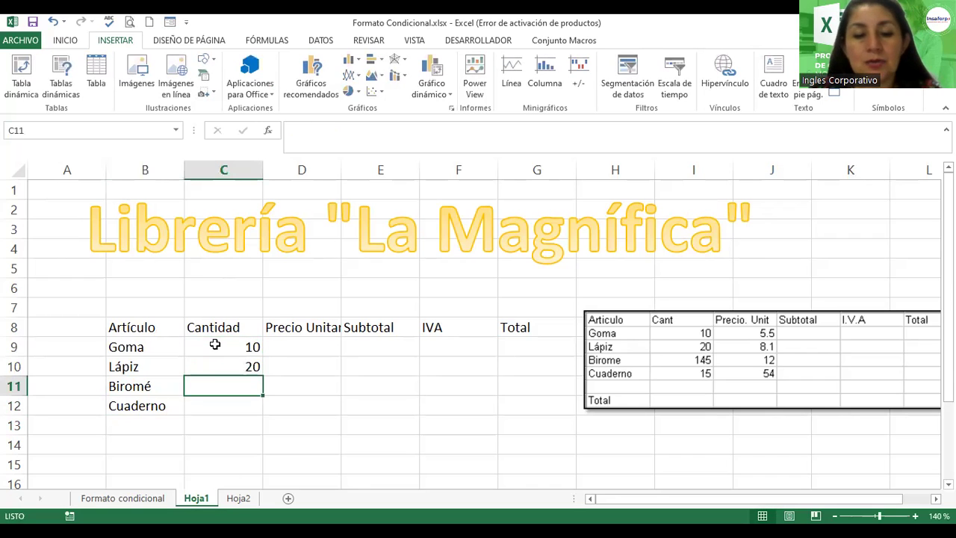
type("5")
key("BackSpace")
type("145")
key("Return")
type("15")
key("Return")
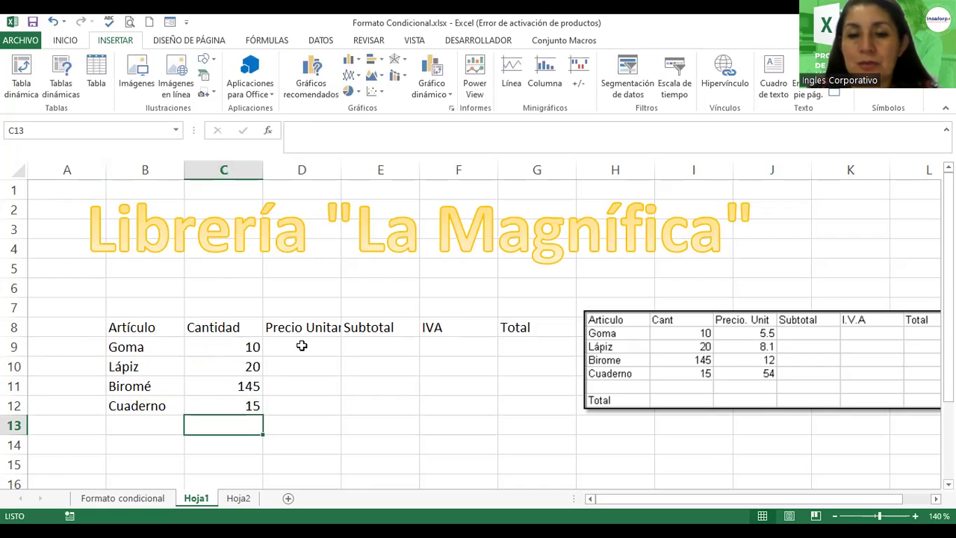
Enter the unit prices 5.5, 8.1, 12 and 54 in D9:D12
left_click(300, 346)
type("5.5")
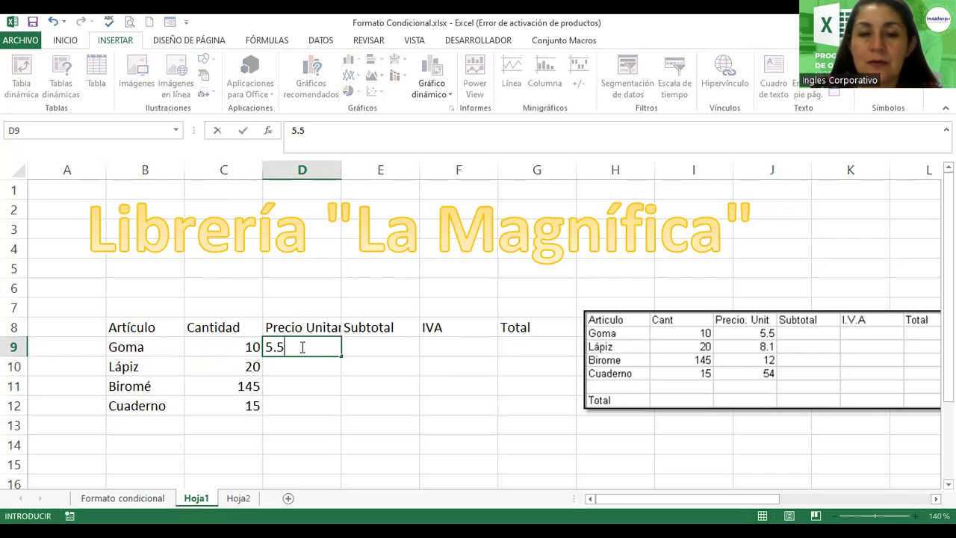
key("Return")
type("8.1")
key("Return")
type("12")
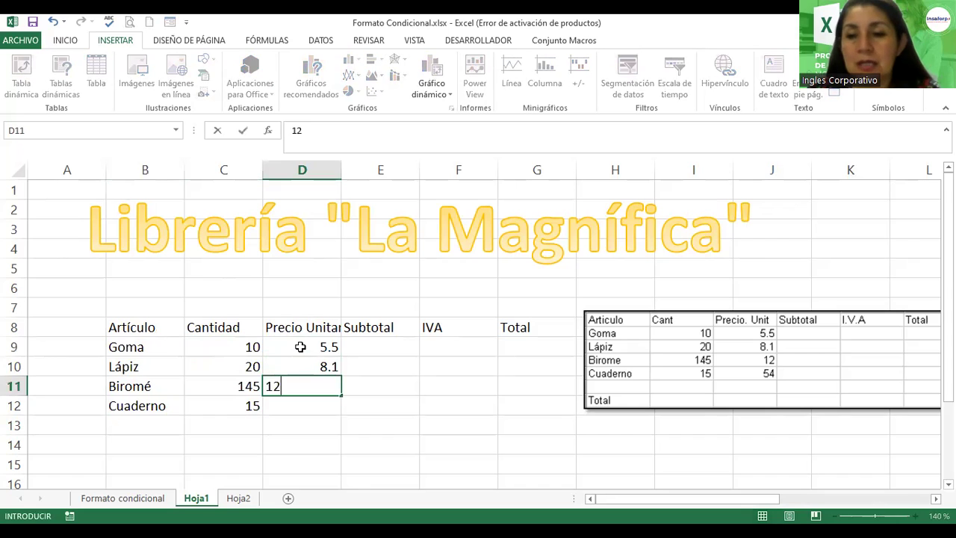
key("Return")
type("4")
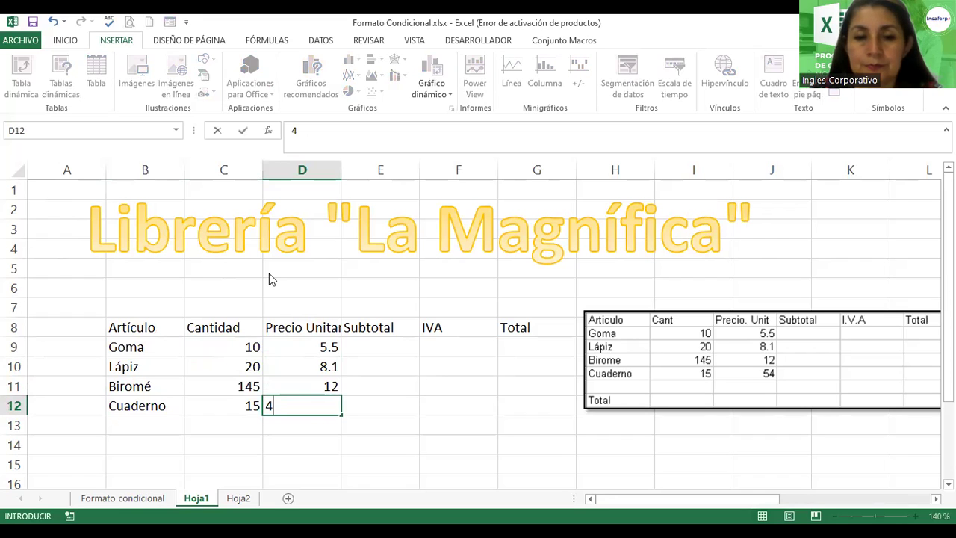
left_click(299, 408)
key("BackSpace")
type("54")
key("Return")
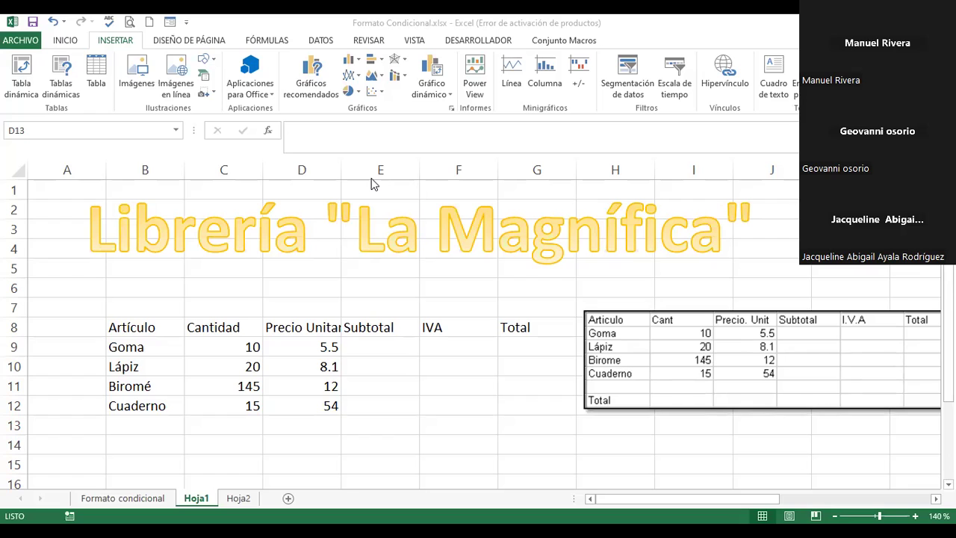
Enter =C9*D9 in E9 and fill it down to E12, giving 55, 162, 1740 and 810
left_click(381, 348)
type("=")
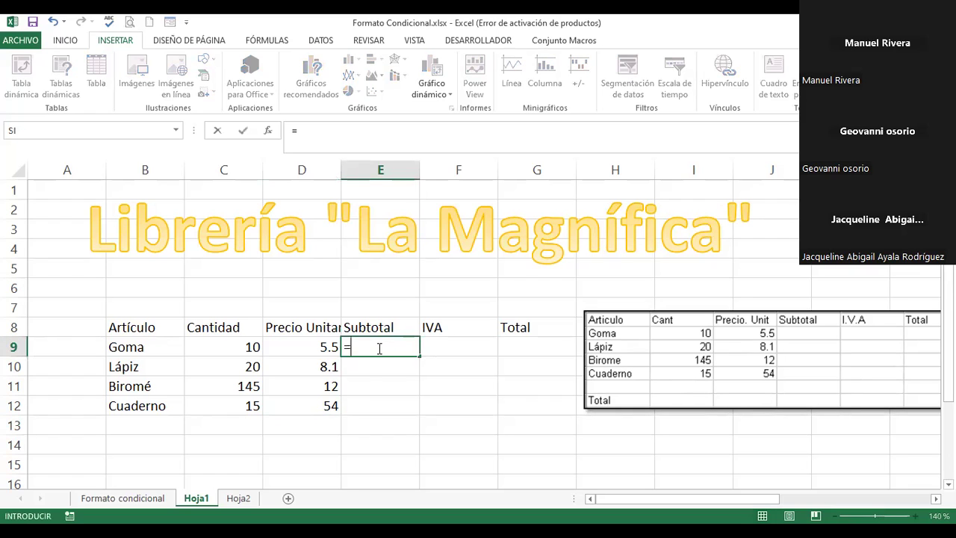
left_click(240, 347)
type("*")
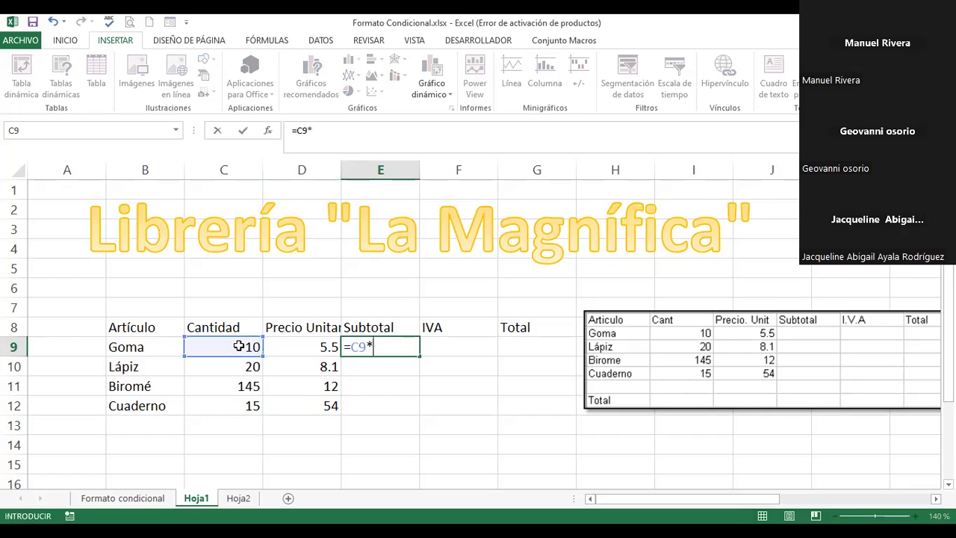
left_click(299, 346)
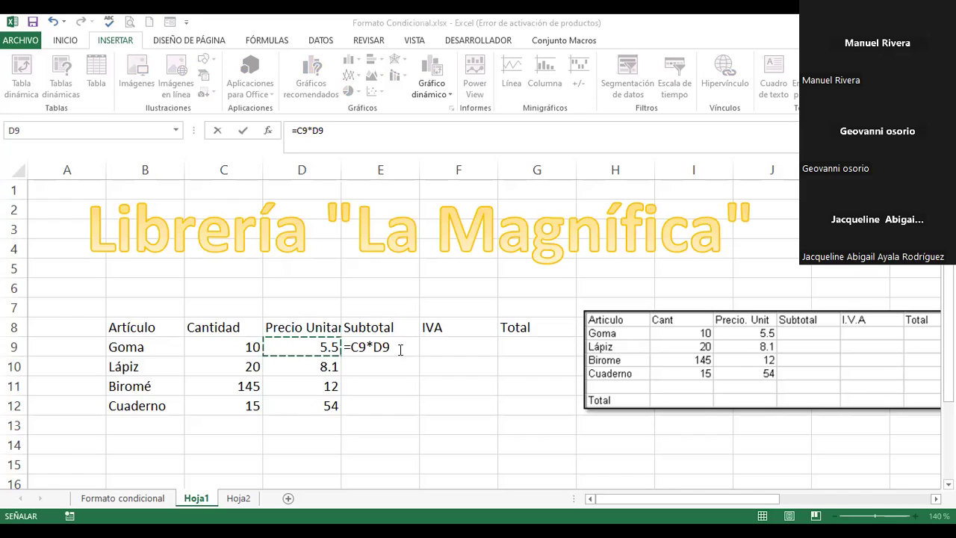
key("Return")
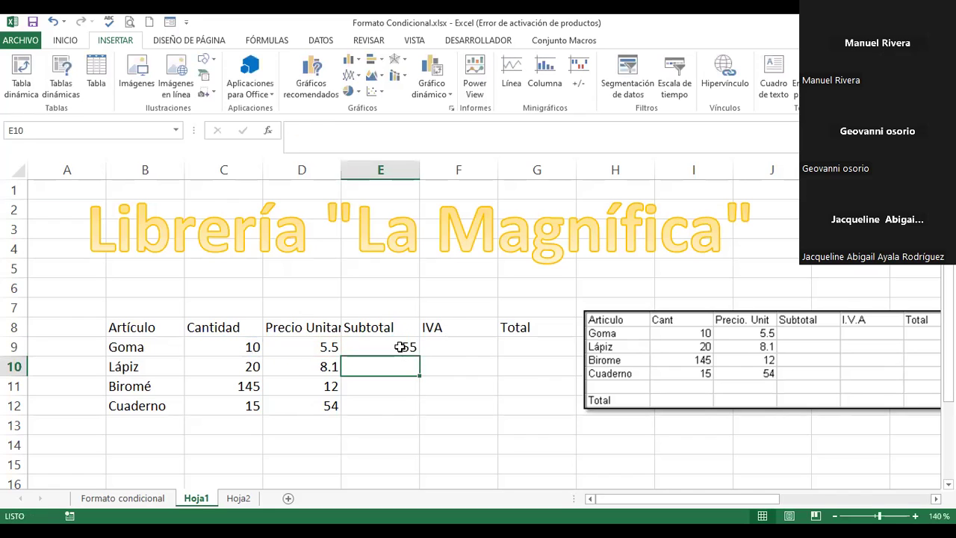
left_click(401, 346)
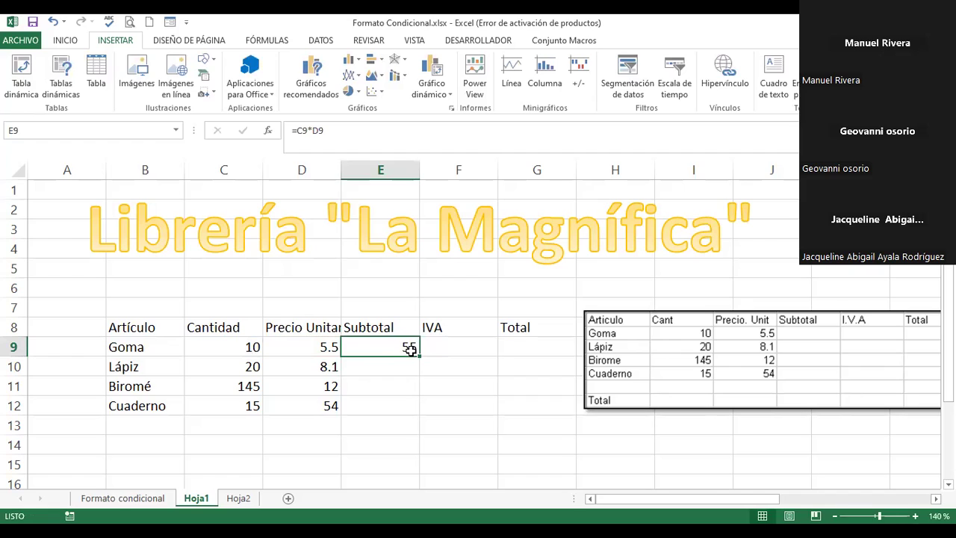
left_click_drag(420, 357, 419, 395)
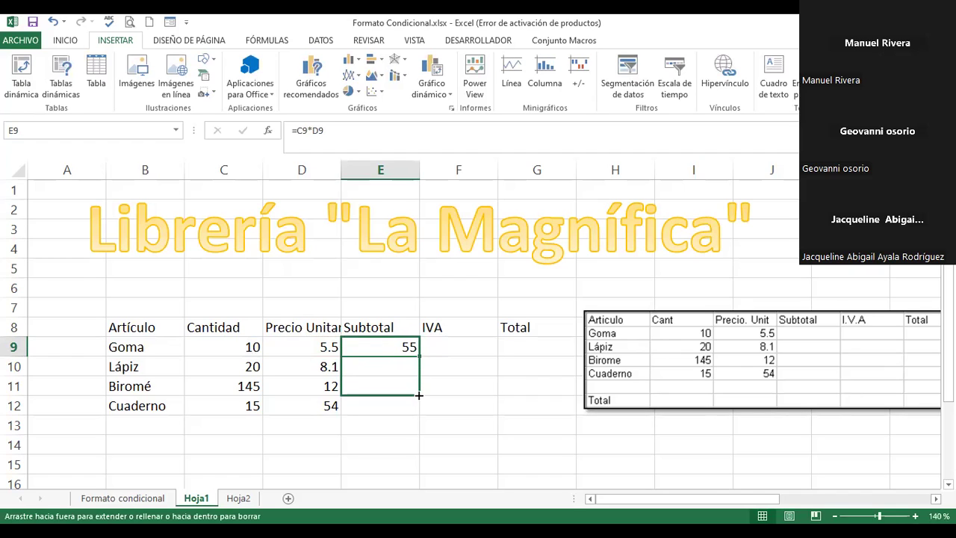
left_click_drag(419, 395, 419, 407)
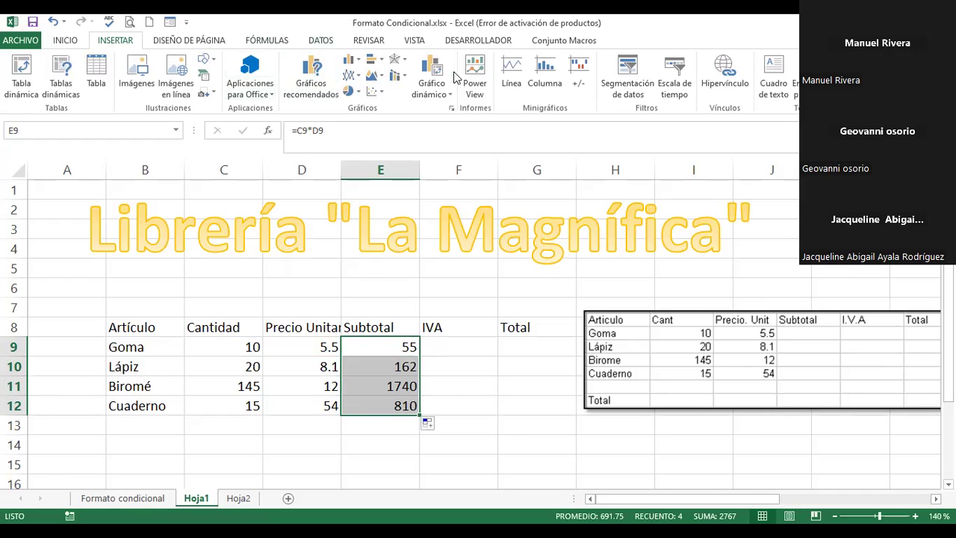
Apply accounting format to E9:E12 and D9:D12, and widen column D to fit Precio Unitario
left_click(65, 42)
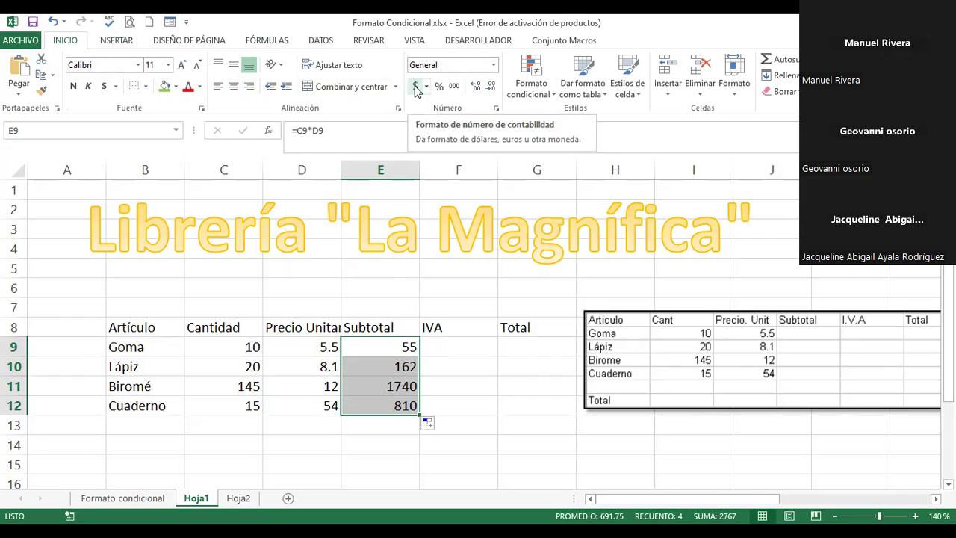
left_click(417, 87)
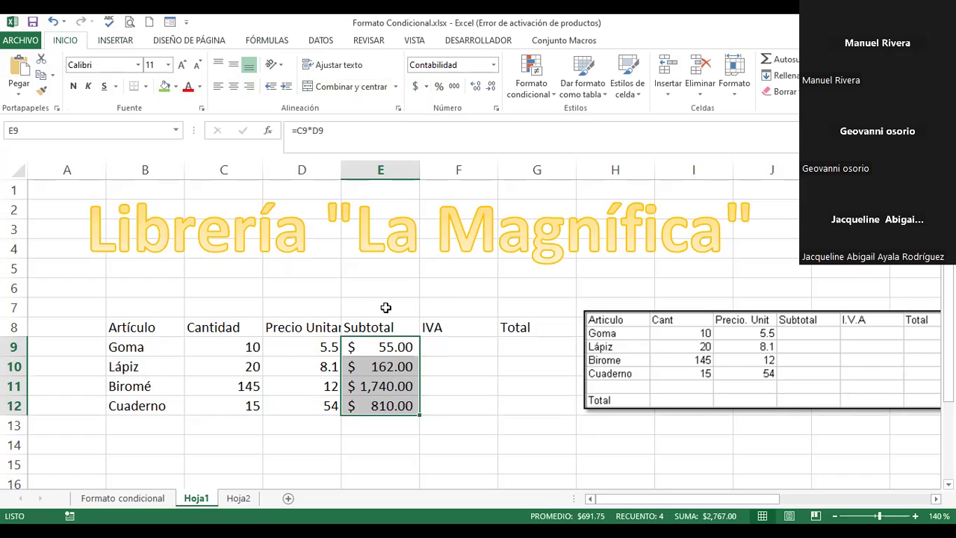
left_click(310, 349)
left_click_drag(310, 349, 317, 407)
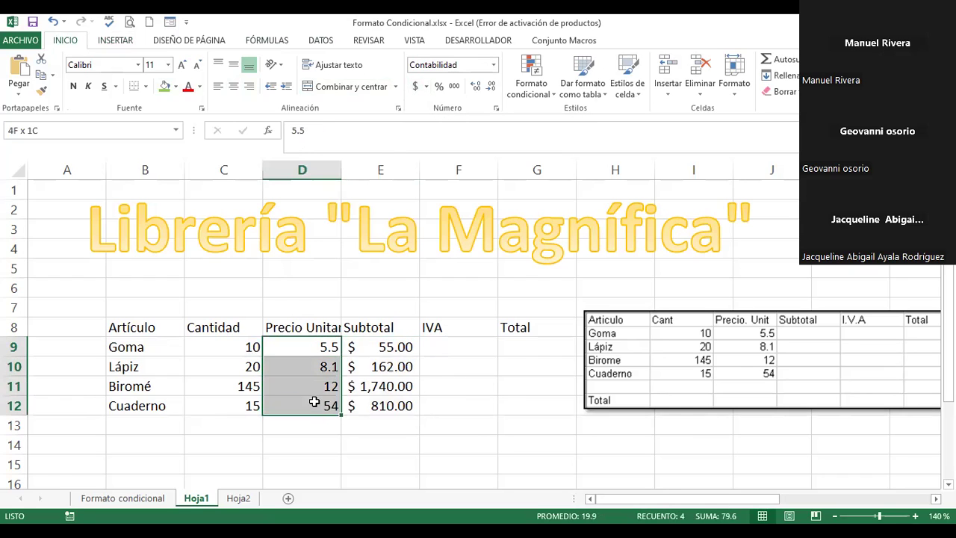
left_click(415, 86)
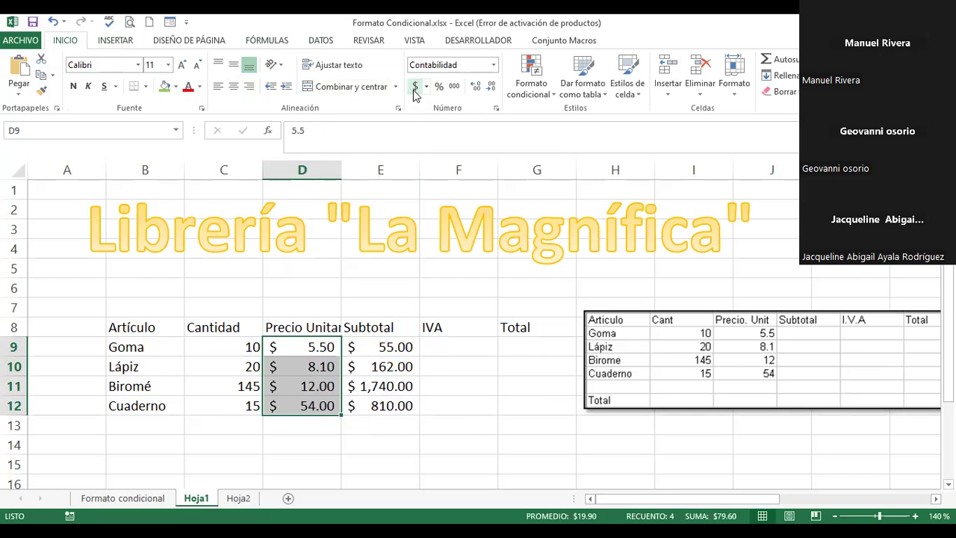
left_click_drag(339, 165, 365, 164)
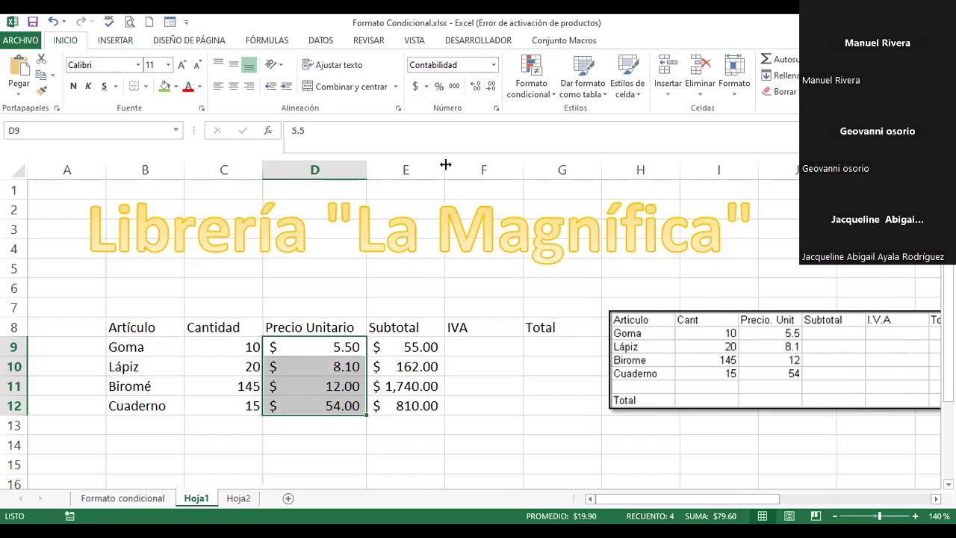
Widen column E and type the Goma IVA formula =E9*13% in F9
left_click(490, 350)
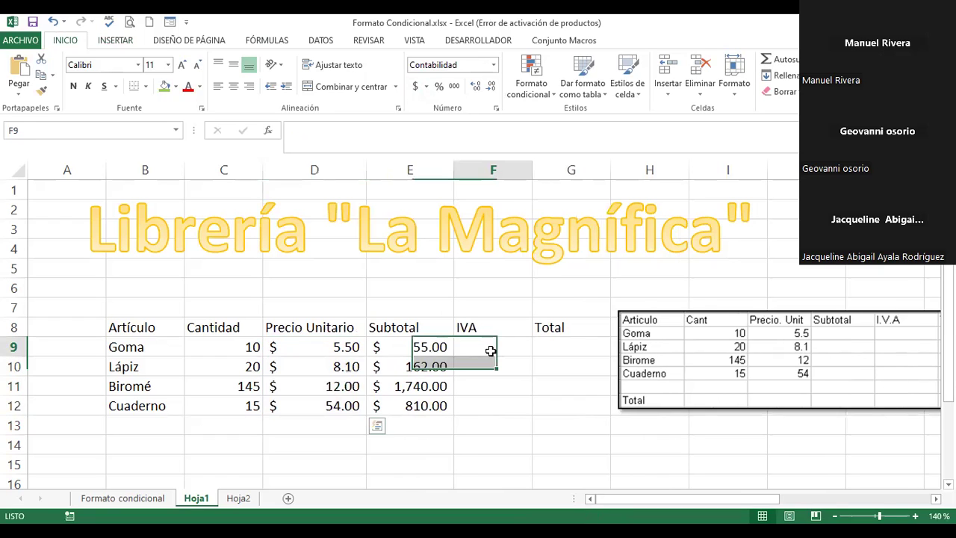
double_click(492, 351)
type("=")
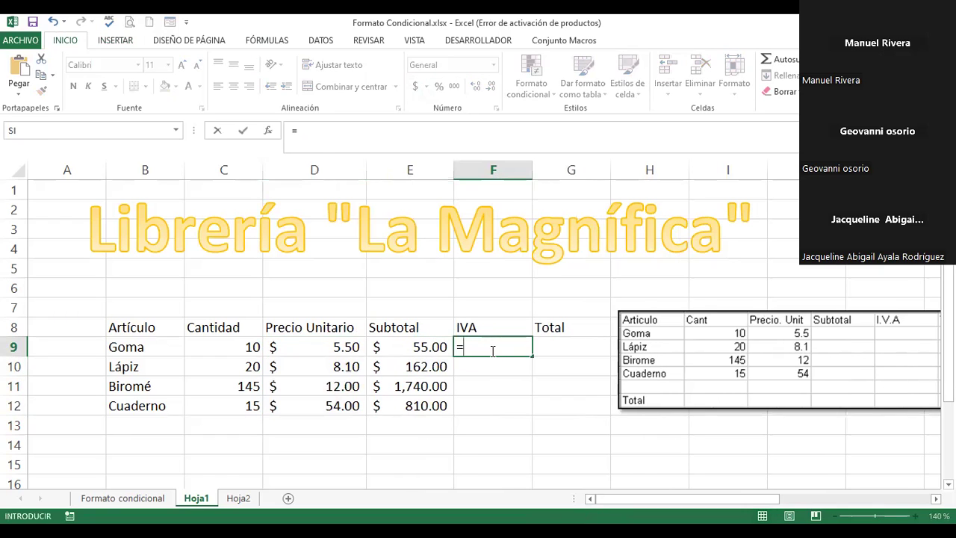
left_click(411, 349)
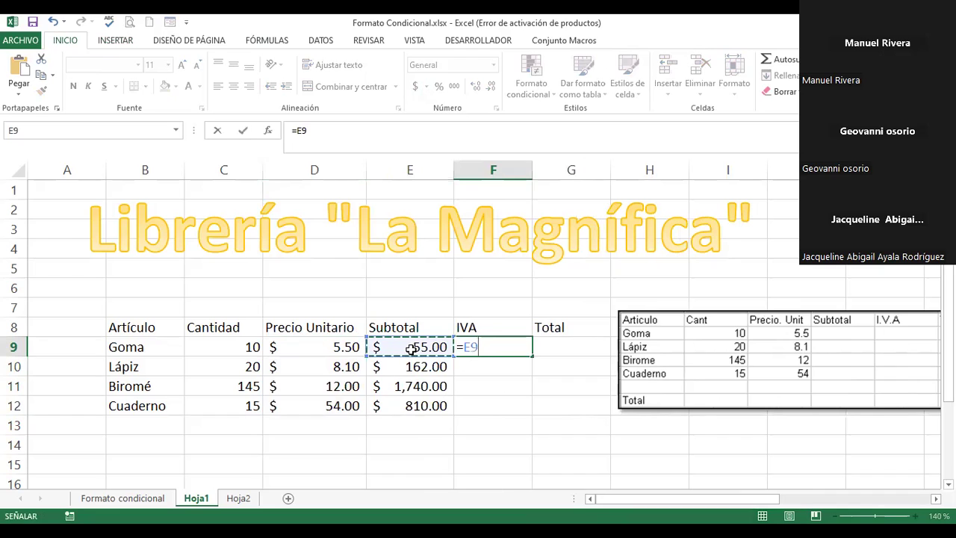
type("*")
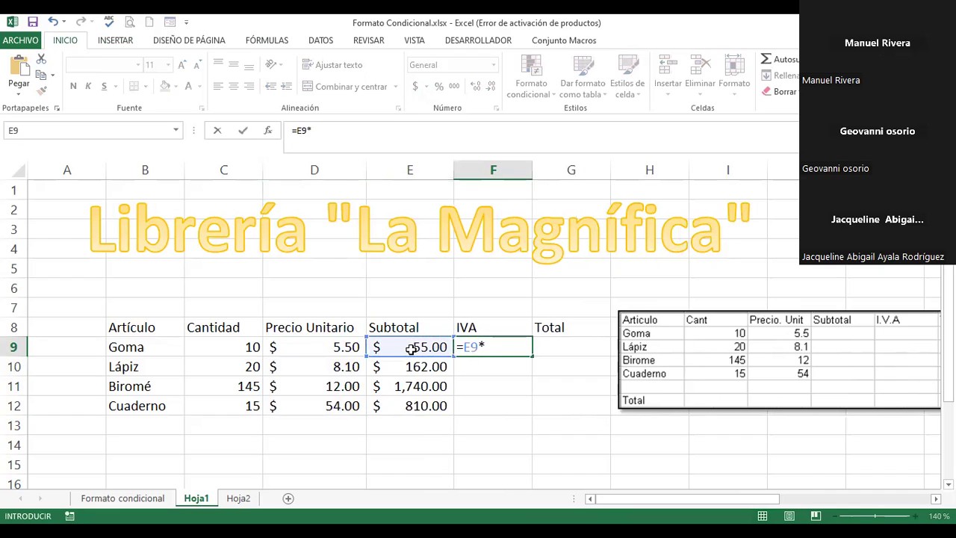
type("13%")
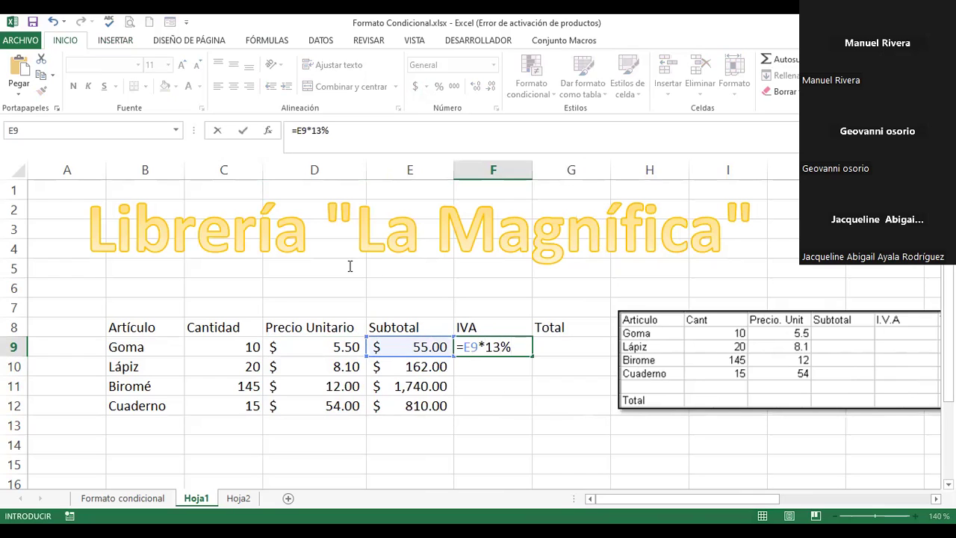
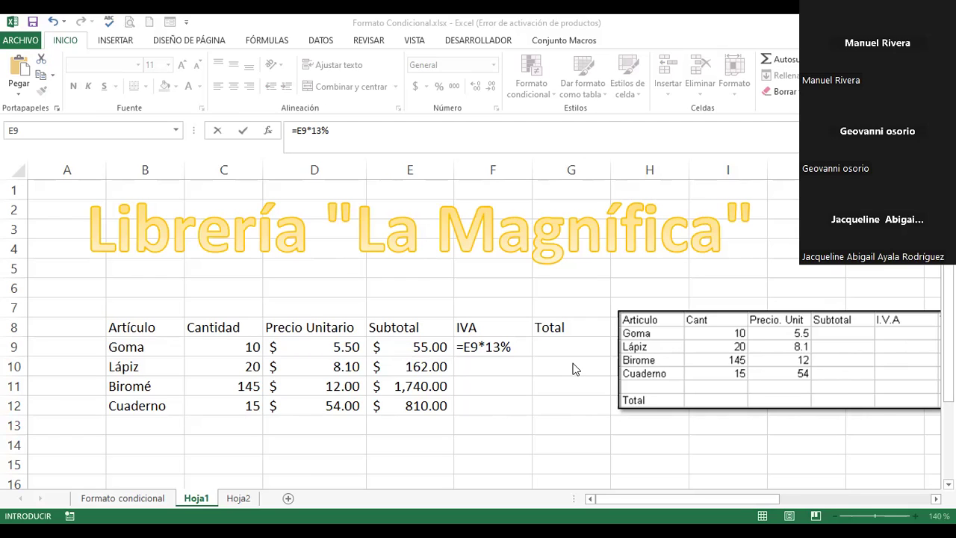
Commit the IVA formula =E9*13% in F9 and fill it down to F12
left_click(519, 349)
key("Return")
left_click(518, 347)
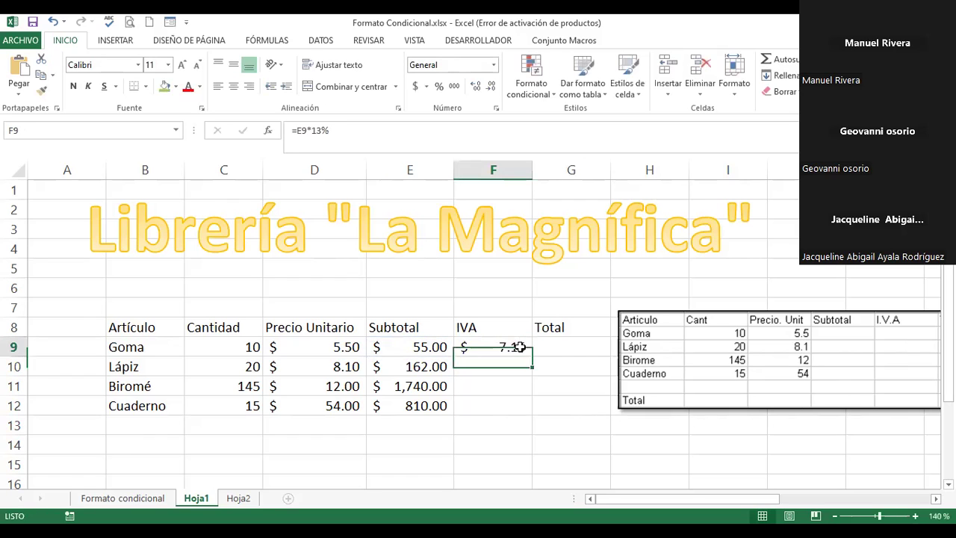
left_click_drag(531, 360, 523, 414)
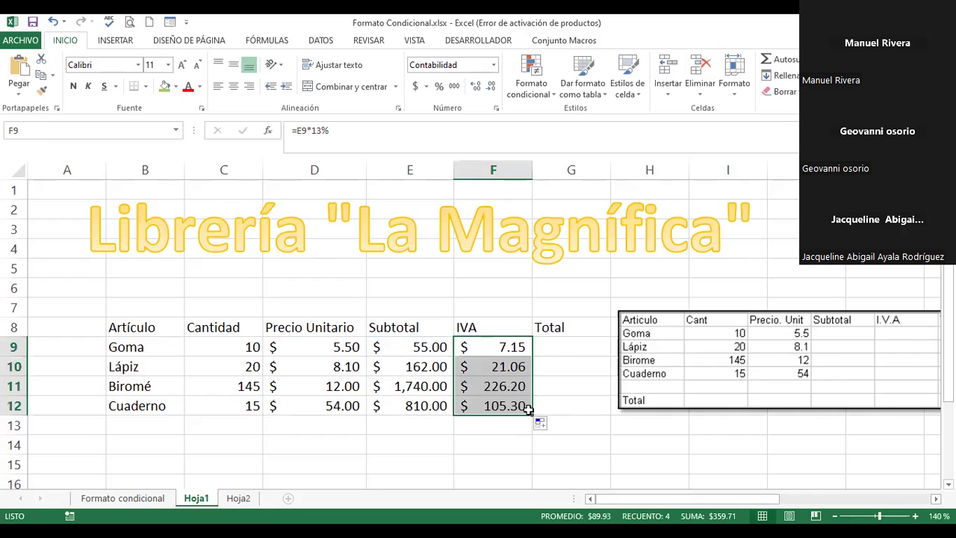
Enter the total formula =E9+F9 in G9
left_click(557, 342)
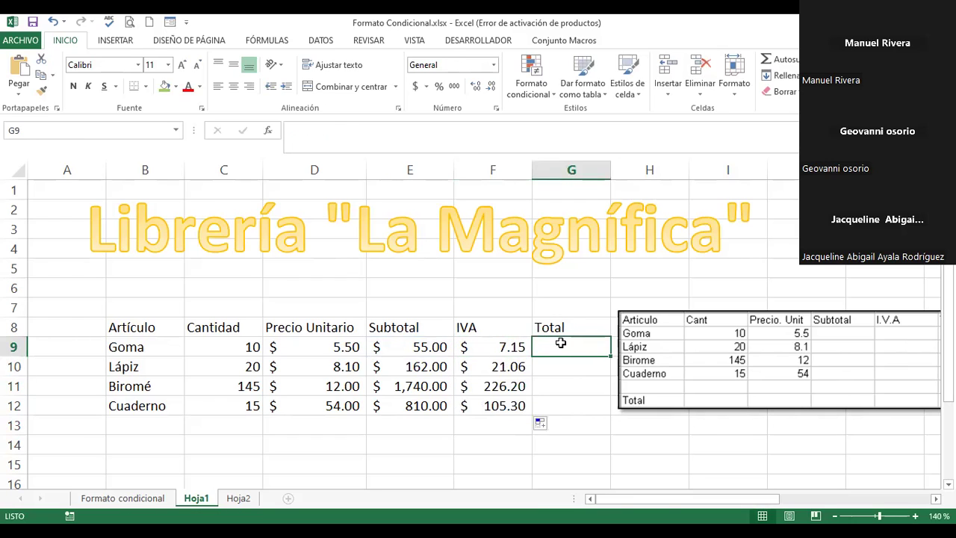
type("=")
left_click(420, 344)
type("*")
key("BackSpace")
type("+")
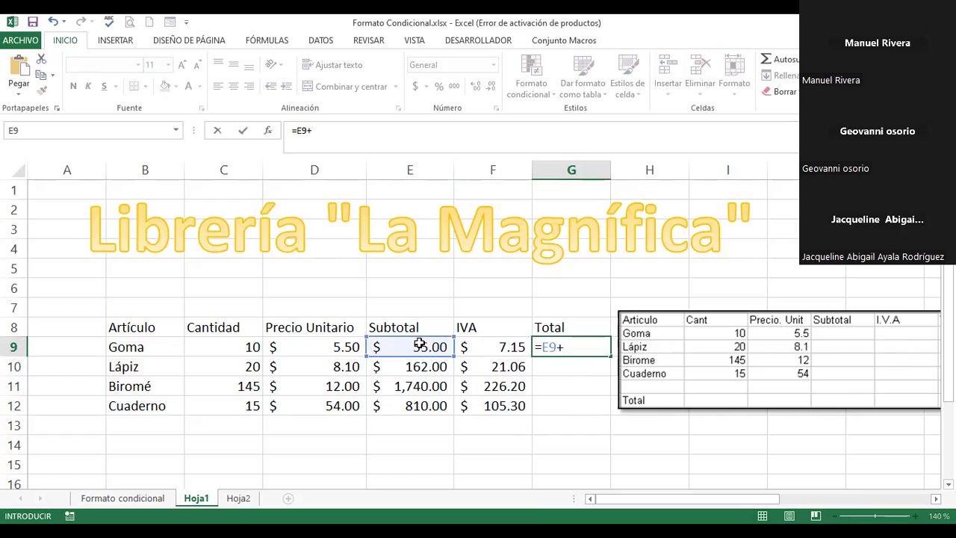
left_click(484, 349)
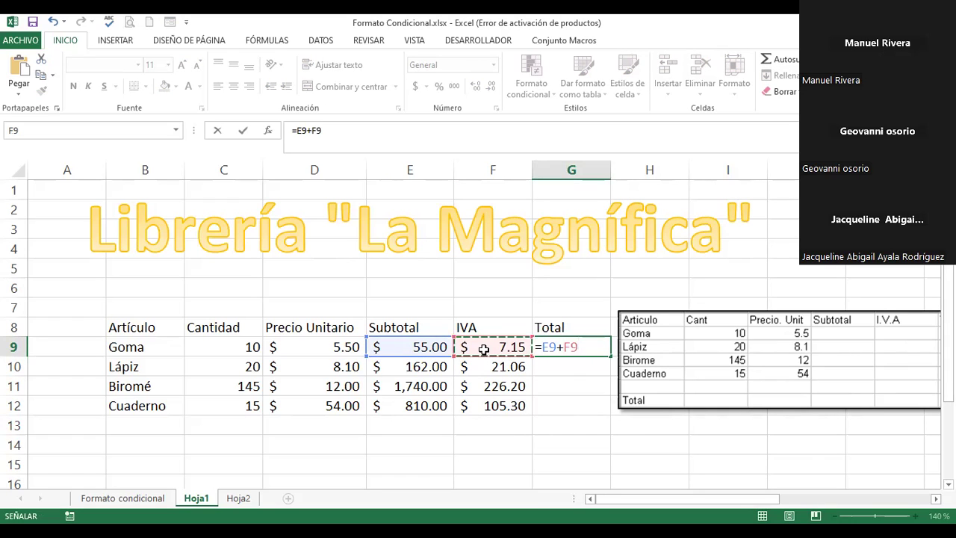
key("Return")
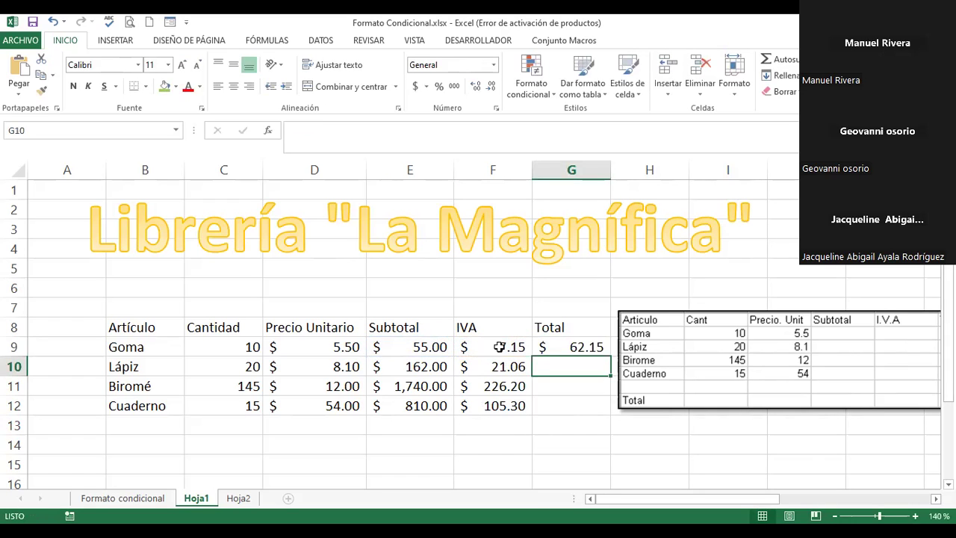
left_click(584, 346)
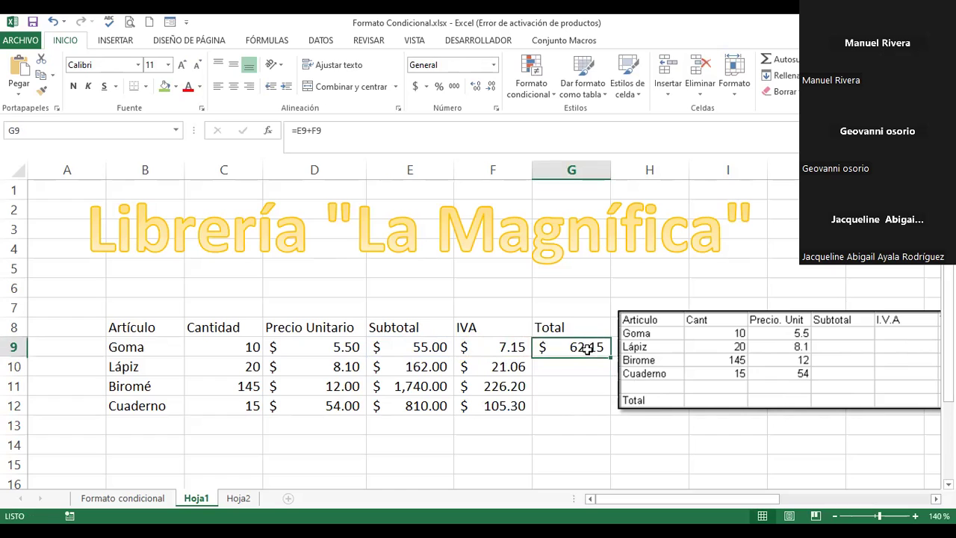
Delete the pasted table picture and fill the G9 total formula down to G12
left_click(661, 366)
key("Delete")
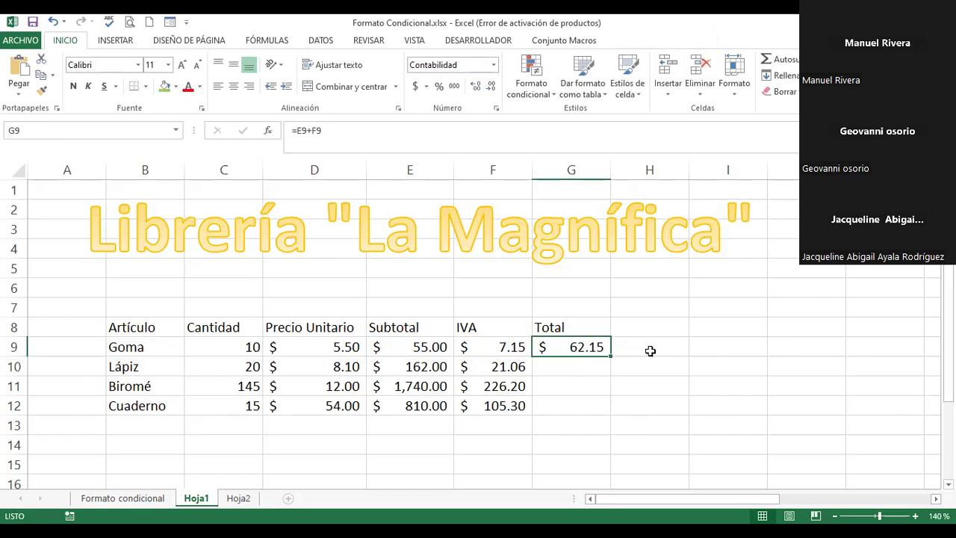
left_click_drag(611, 358, 600, 419)
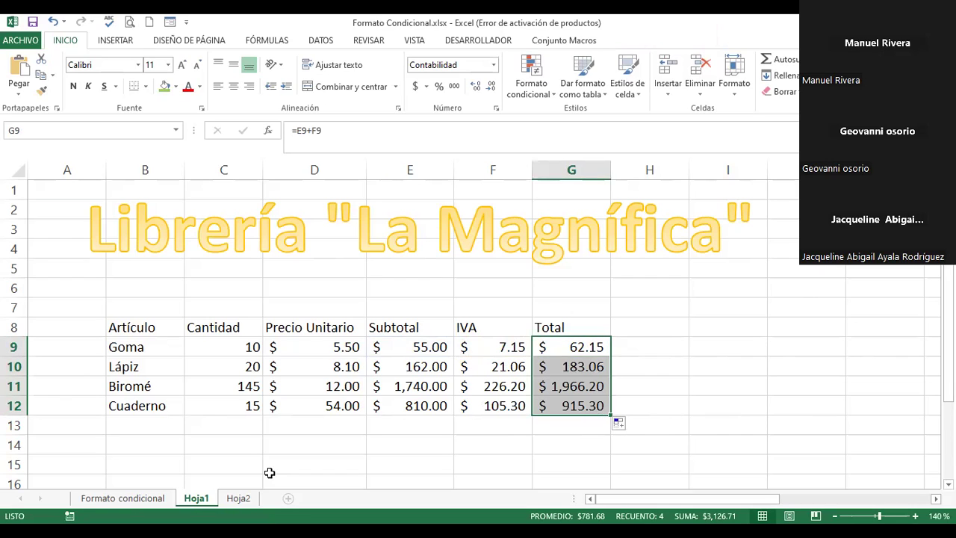
left_click(134, 442)
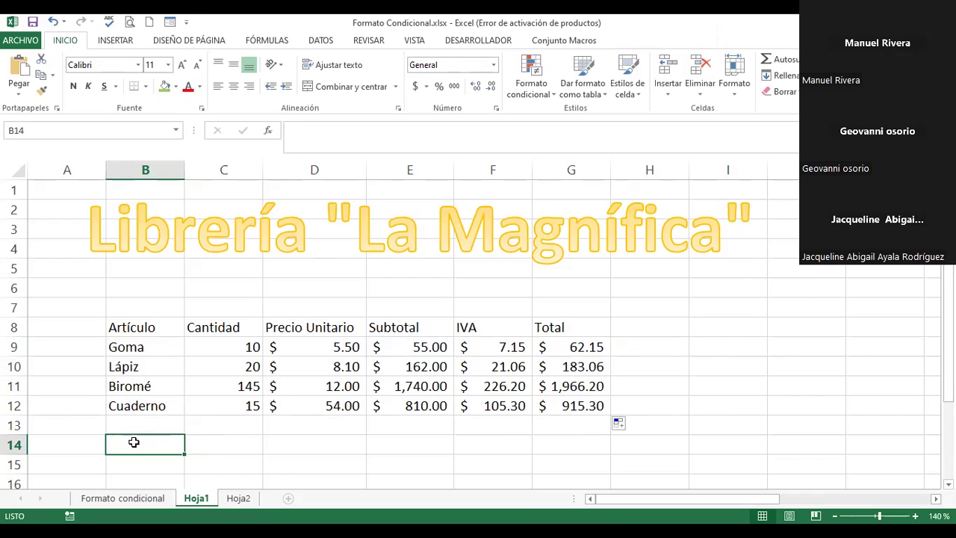
Enter 'Total General' in B14, merge it across B14:C14, and make it bold on green fill
type("Total General")
key("Return")
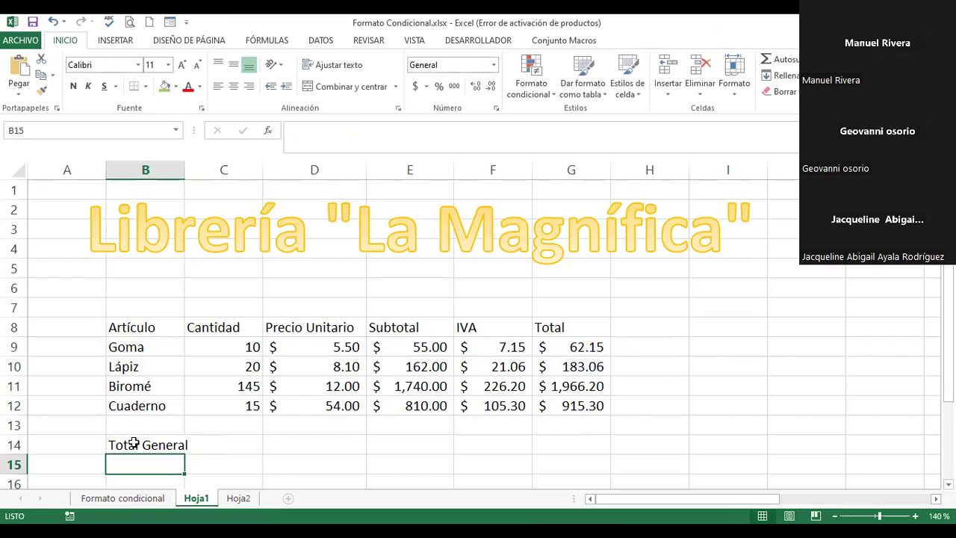
left_click(136, 444)
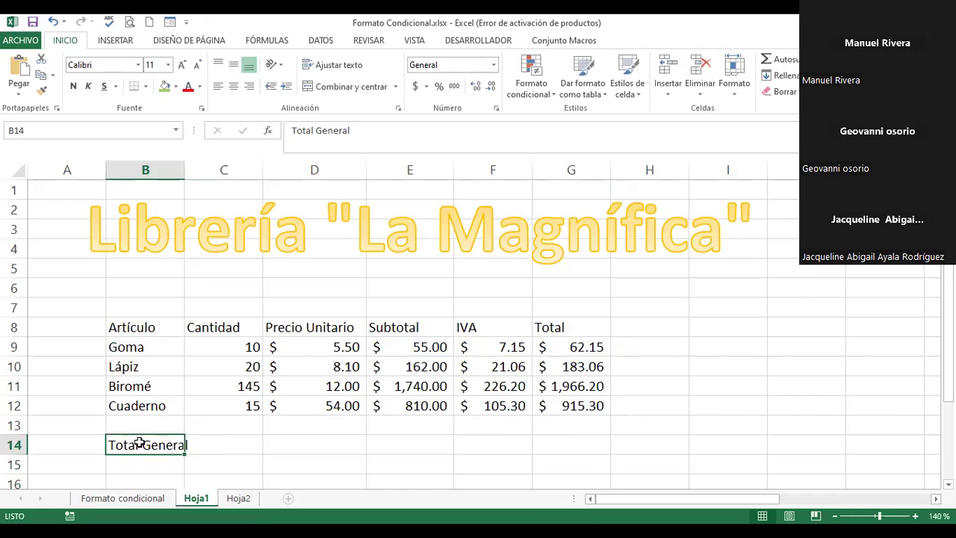
left_click_drag(126, 445, 224, 440)
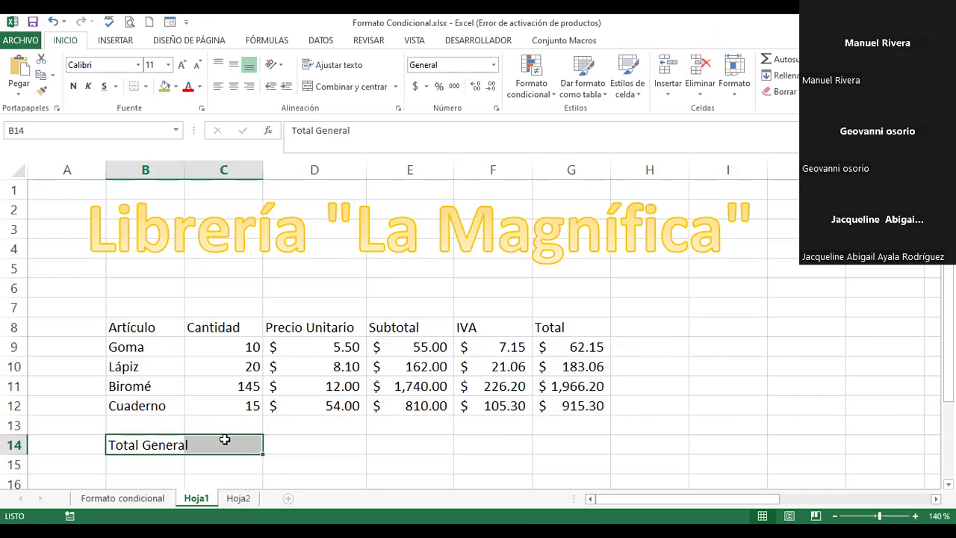
left_click(340, 87)
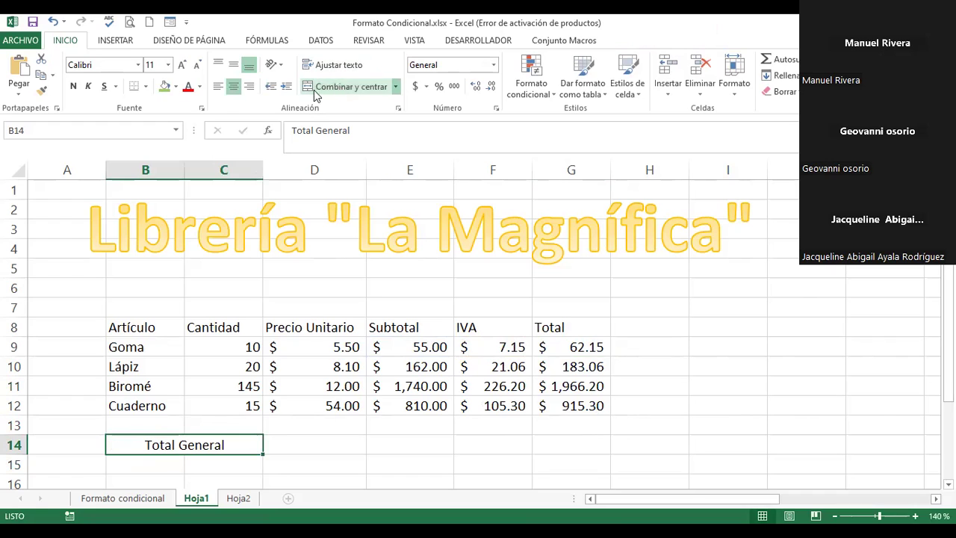
left_click(164, 86)
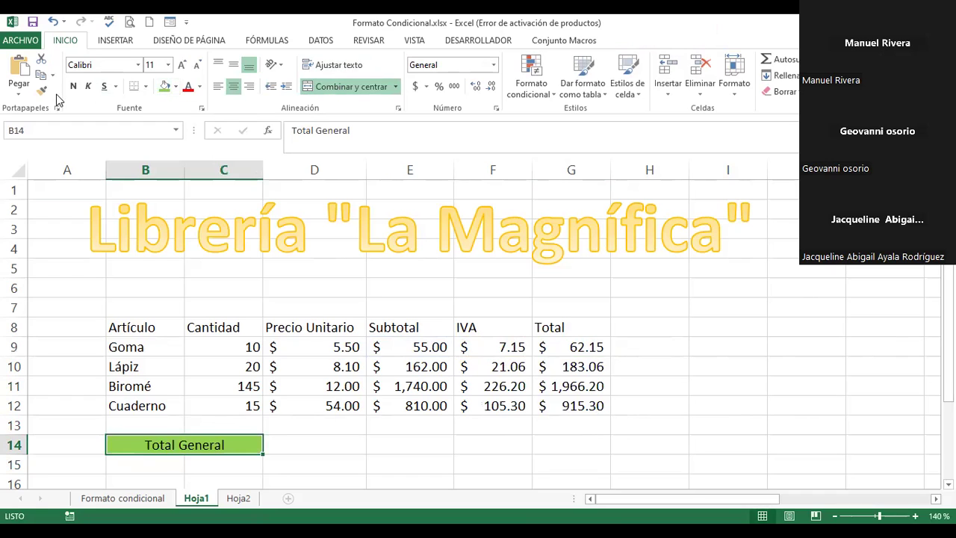
left_click(73, 86)
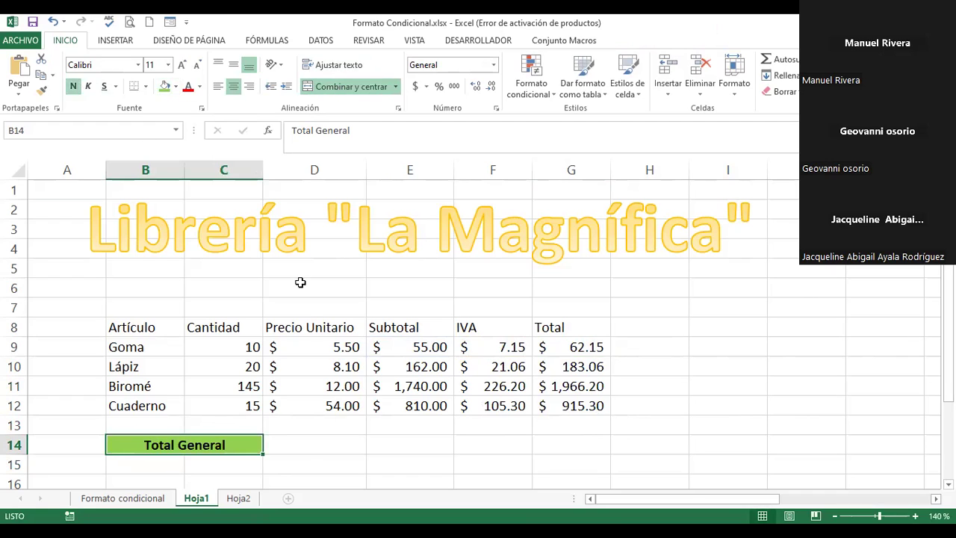
left_click(333, 442)
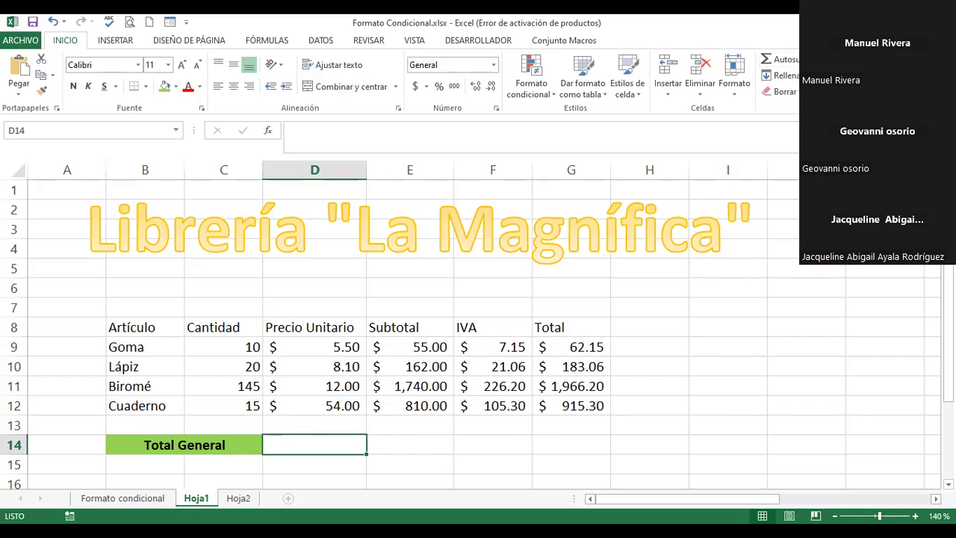
Sum the prices D9:D12 into D14 and the subtotals E9:E12 into E14
left_click(825, 59)
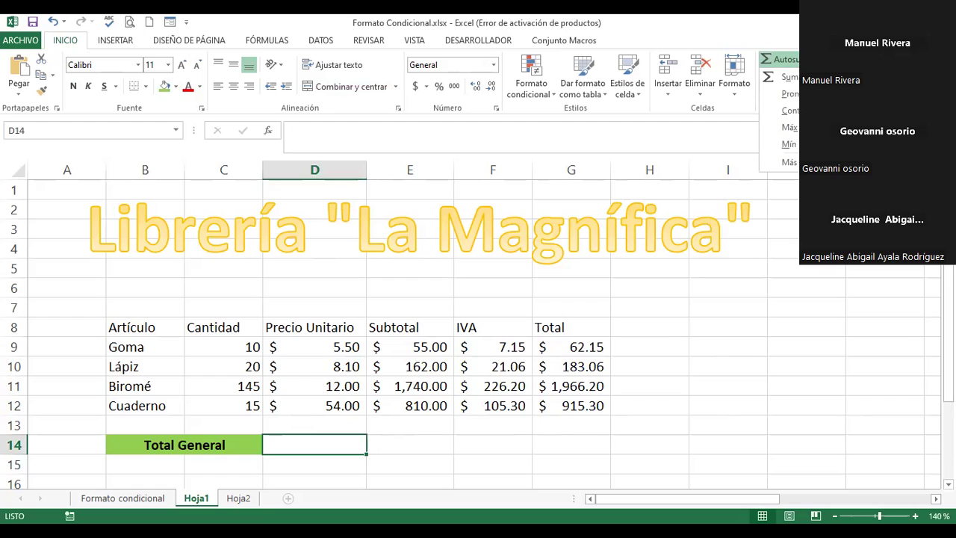
left_click(793, 78)
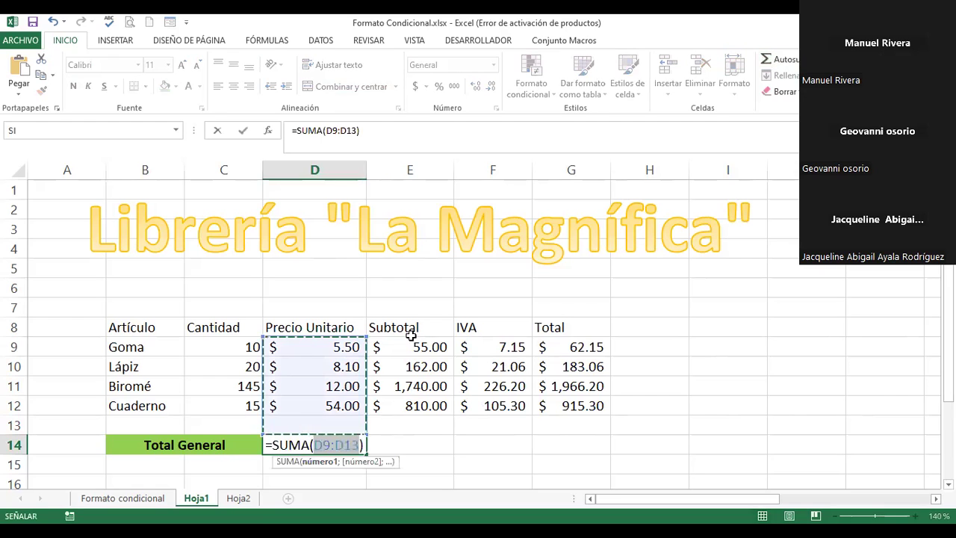
left_click(311, 347)
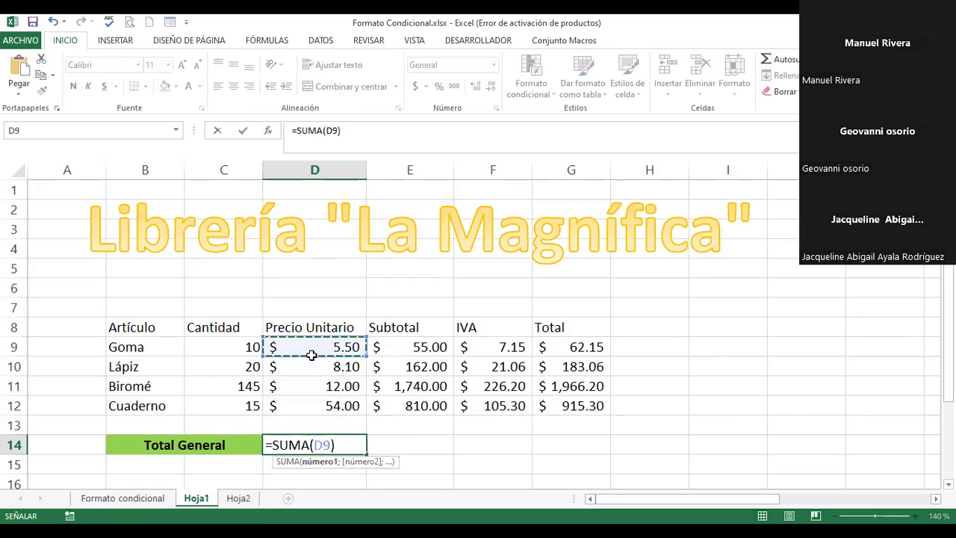
left_click_drag(311, 347, 314, 406)
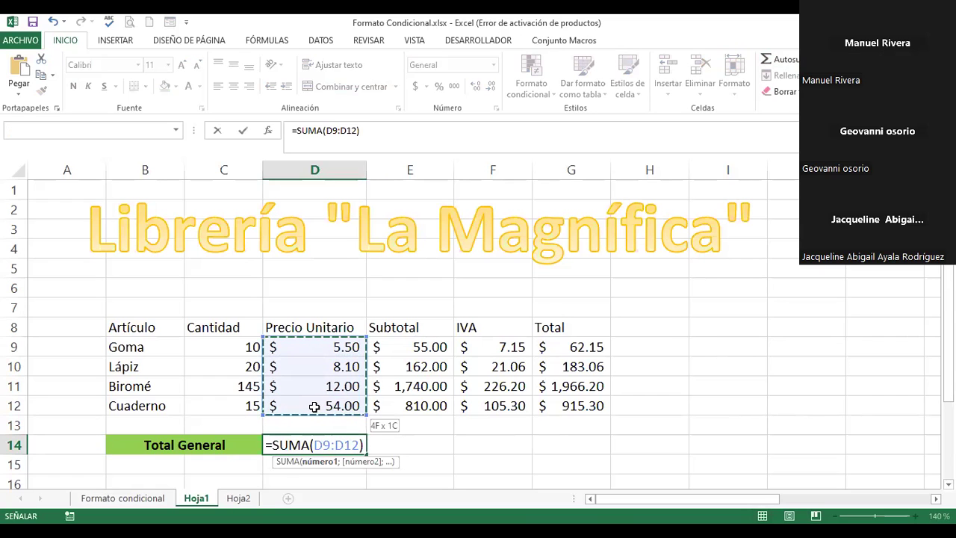
left_click_drag(315, 406, 315, 406)
key("Return")
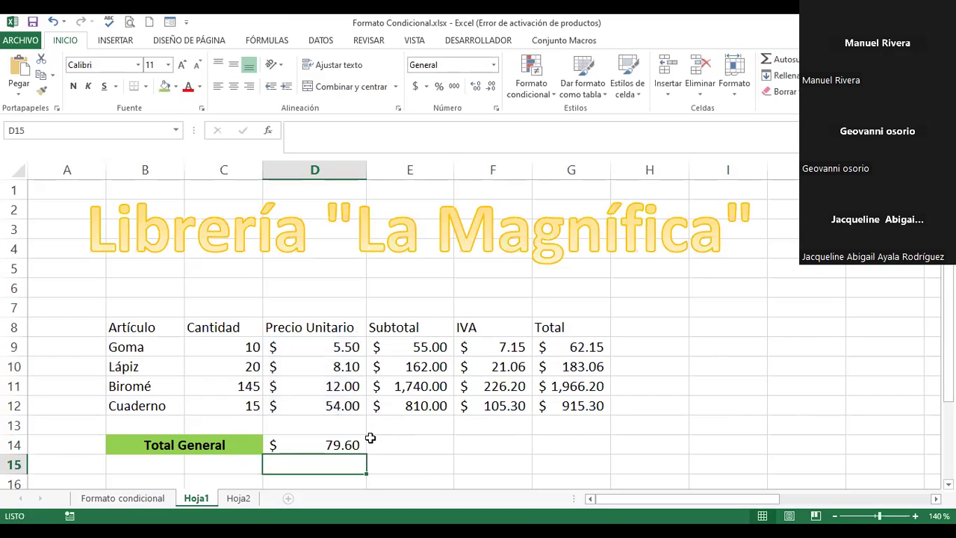
left_click(382, 445)
left_click(777, 59)
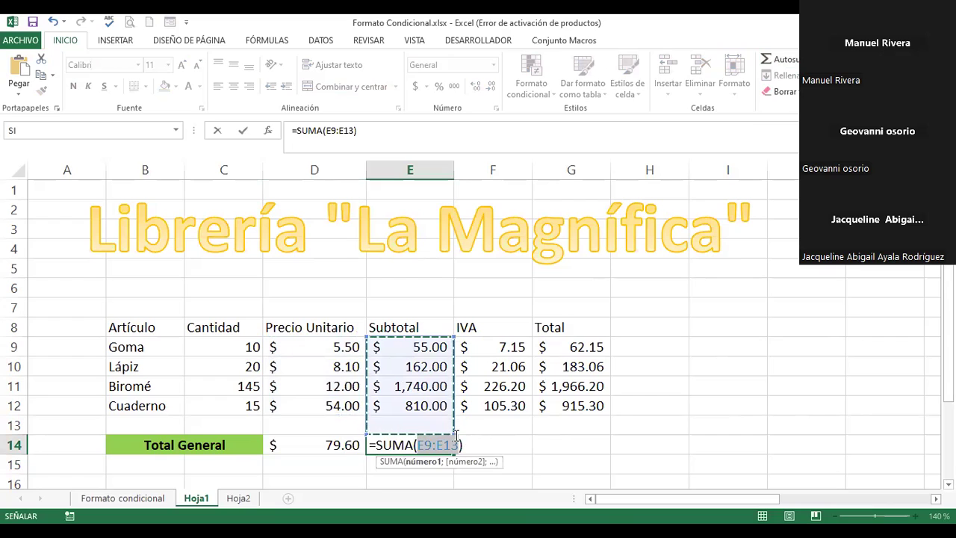
left_click(424, 355)
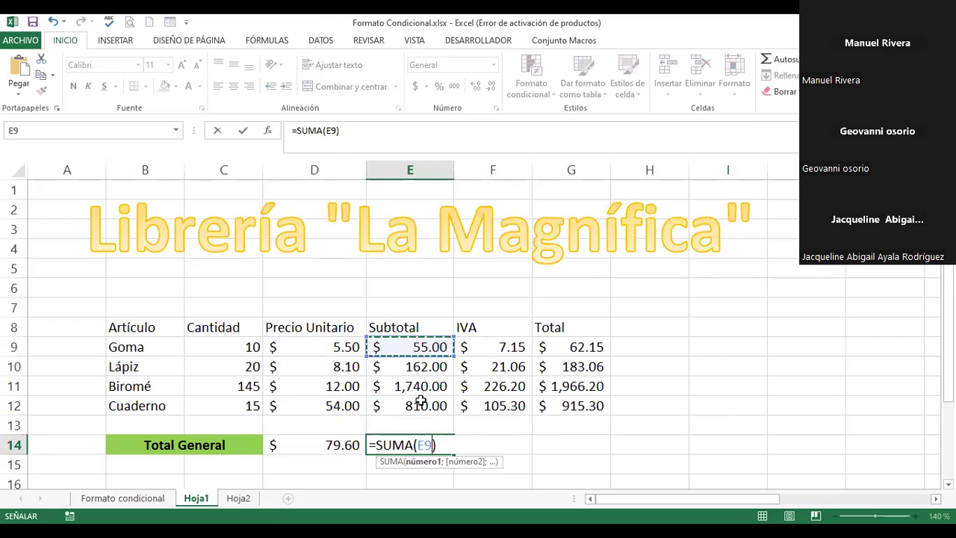
left_click_drag(421, 397, 421, 399)
key("Return")
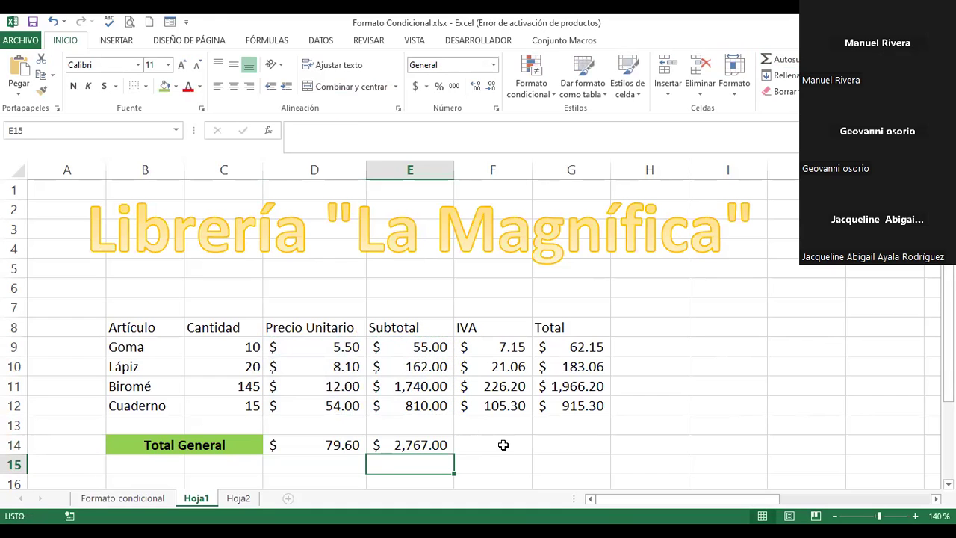
Sum the IVA values F9:F12 into F14, giving $359.71
left_click(499, 444)
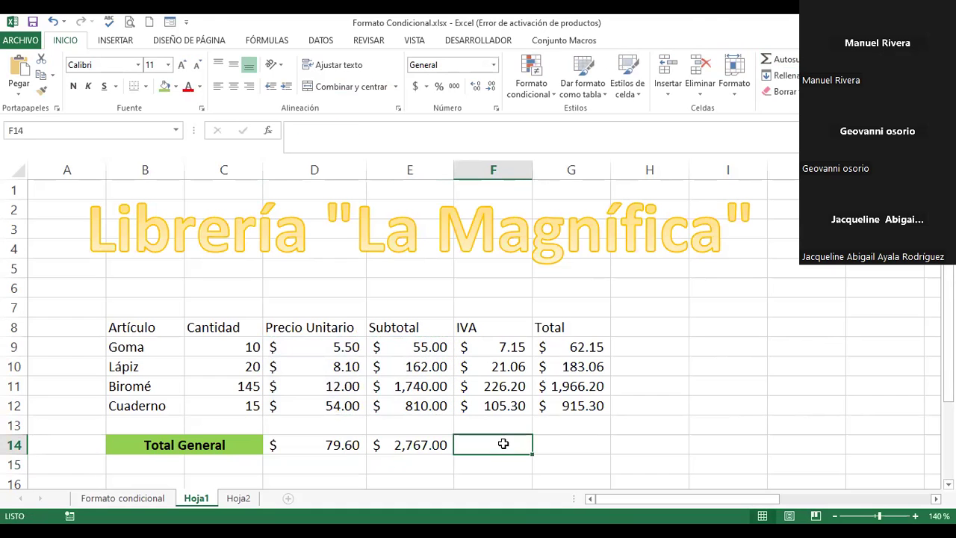
left_click(780, 60)
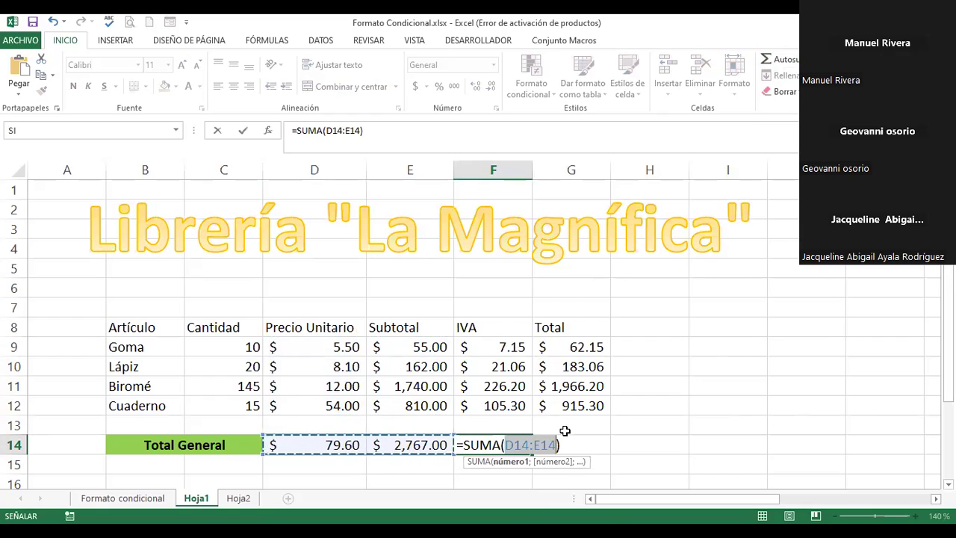
left_click(539, 445)
left_click_drag(557, 444, 506, 447)
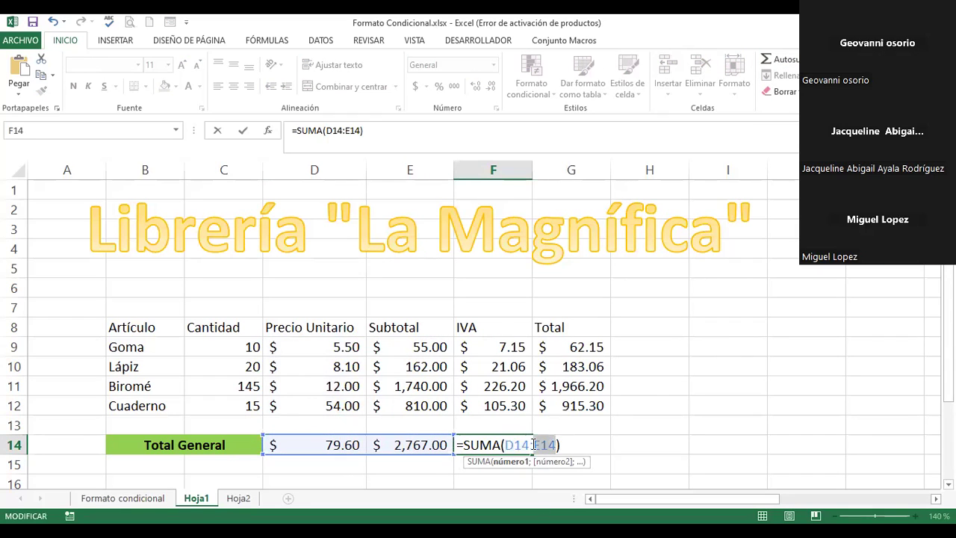
key("BackSpace")
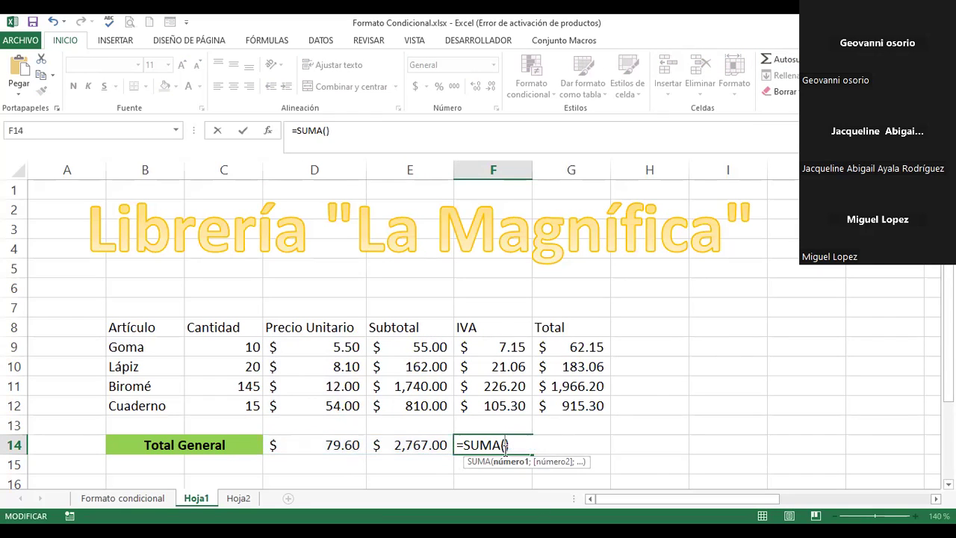
left_click(498, 345)
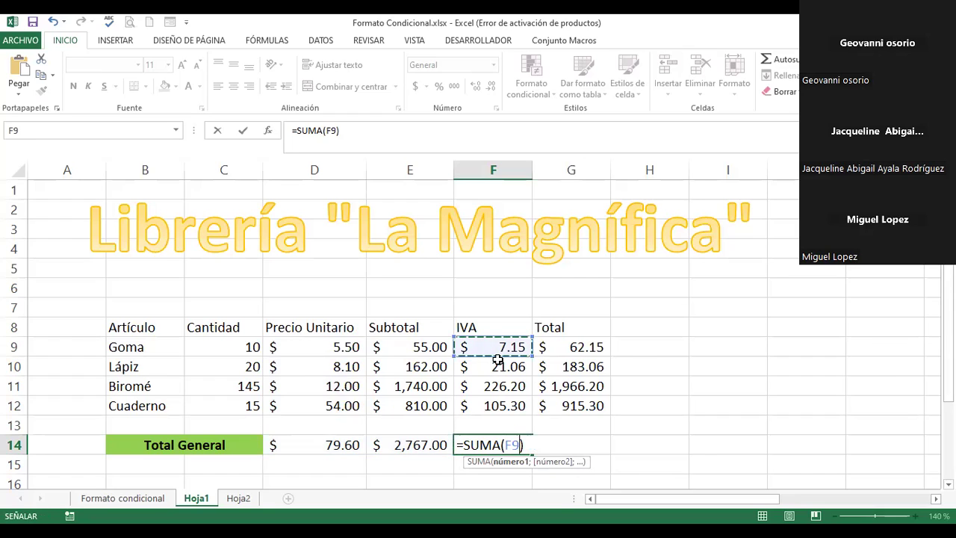
left_click(498, 402, "shift")
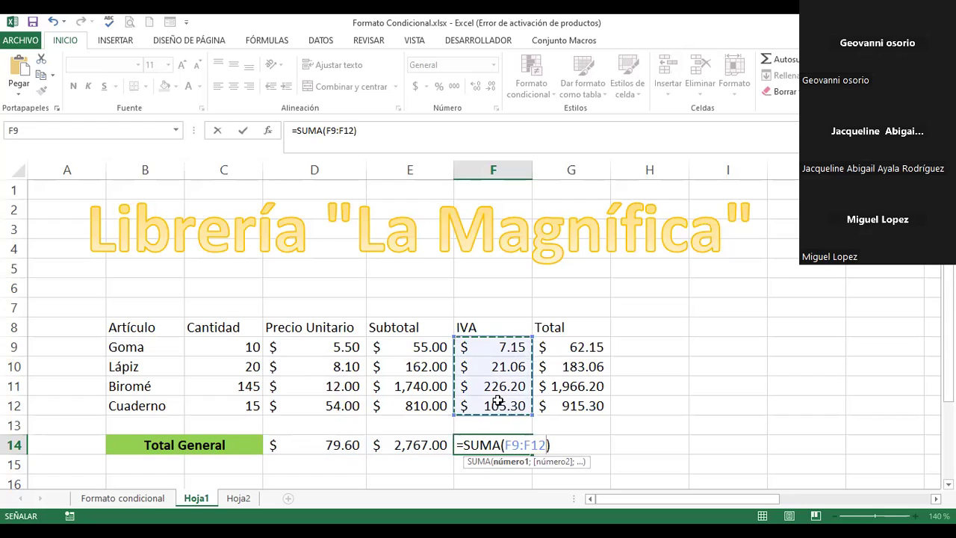
key("Return")
Enter =suma(G9:G12) in G14 for a grand total of $3,126.71
left_click(563, 441)
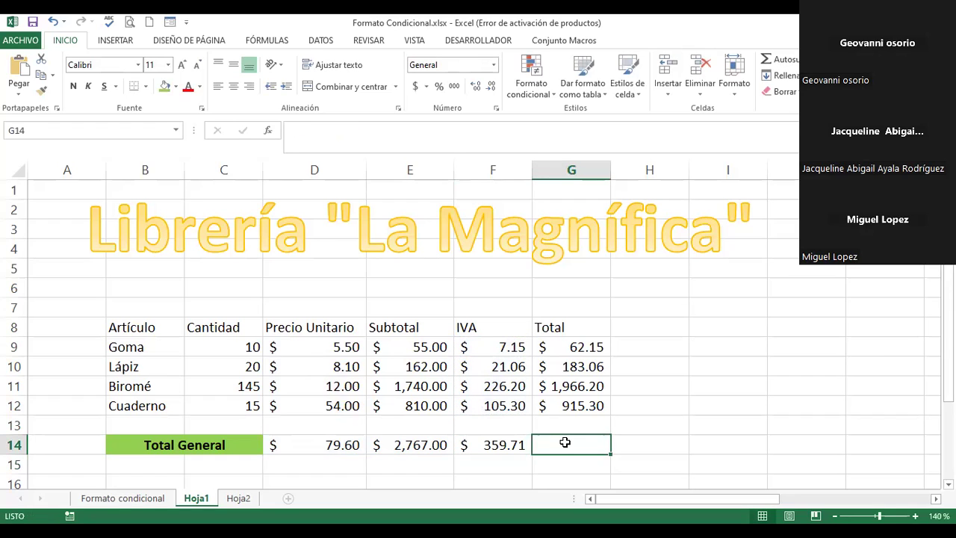
type("=")
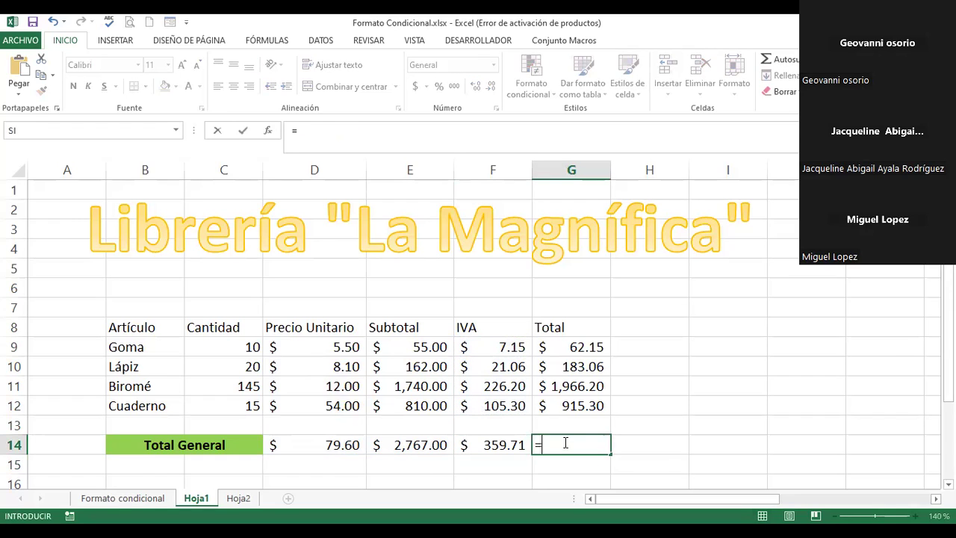
type("suma(")
left_click(580, 345)
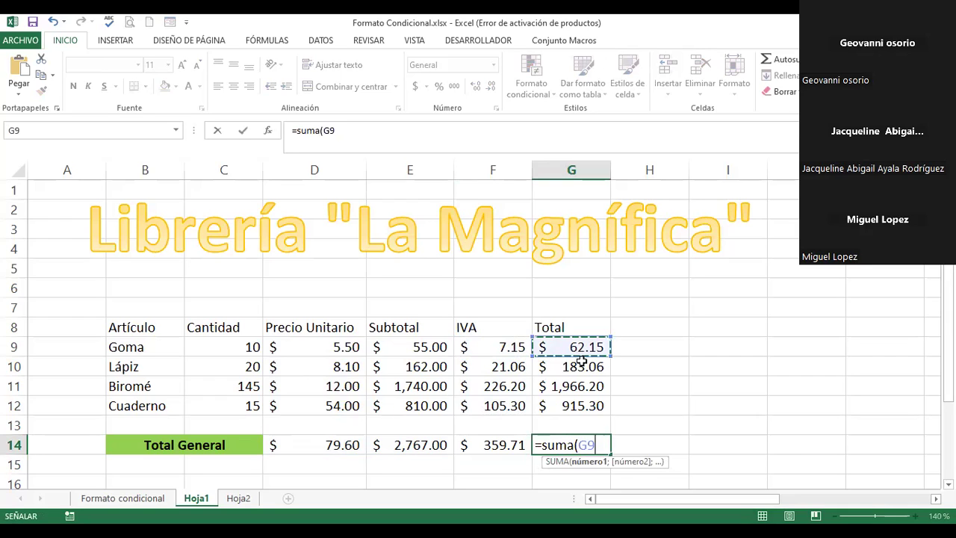
key("shift+Down")
key("shift+Down")
key("shift+Down")
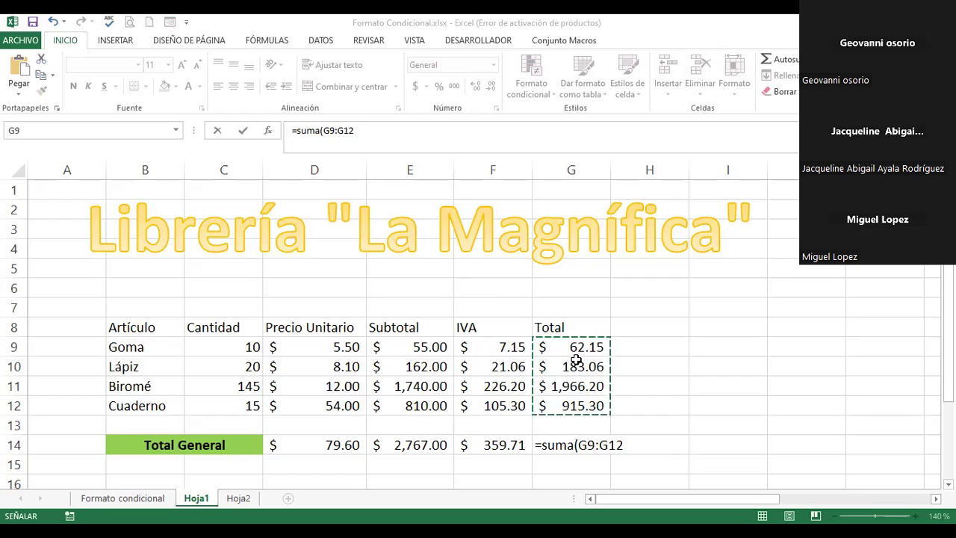
key("Return")
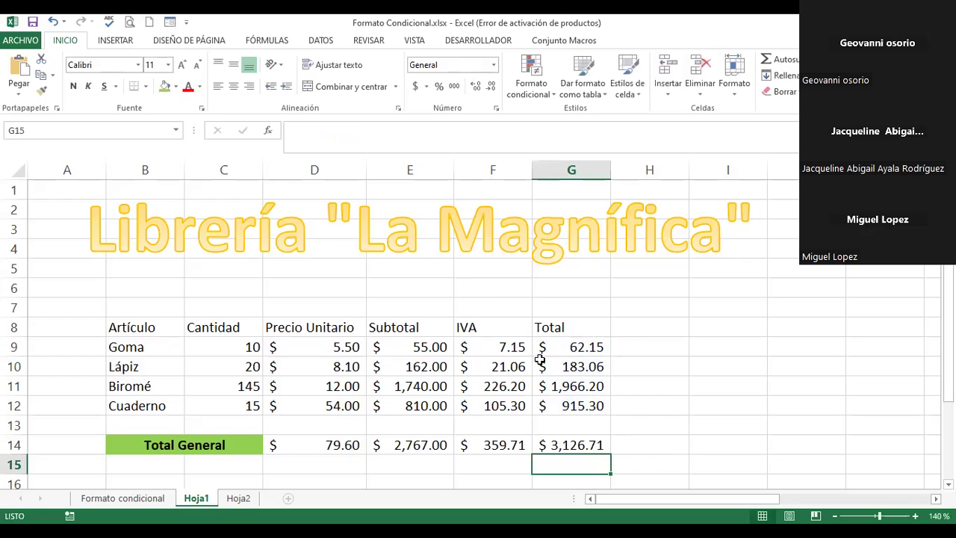
double_click(514, 351)
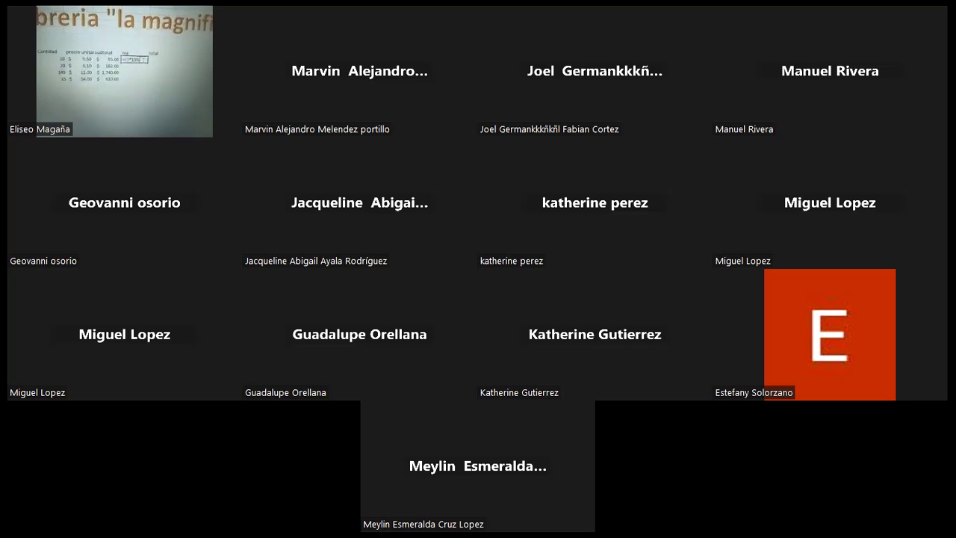
key("alt+F1")
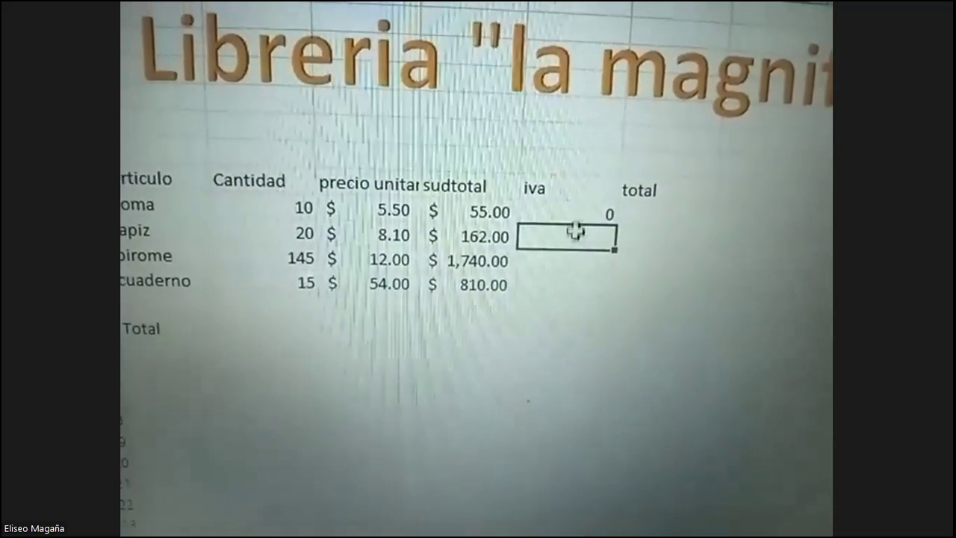
left_click(587, 209)
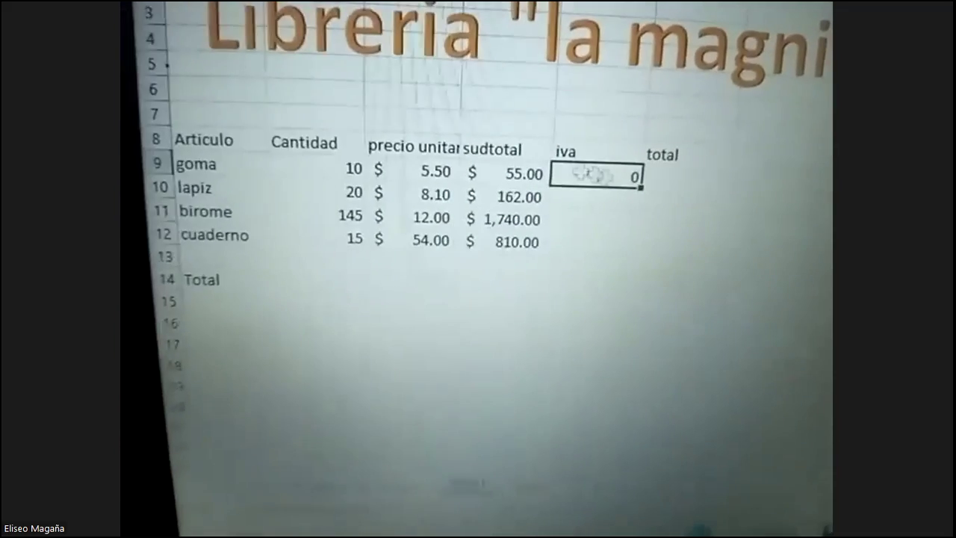
left_click(519, 183)
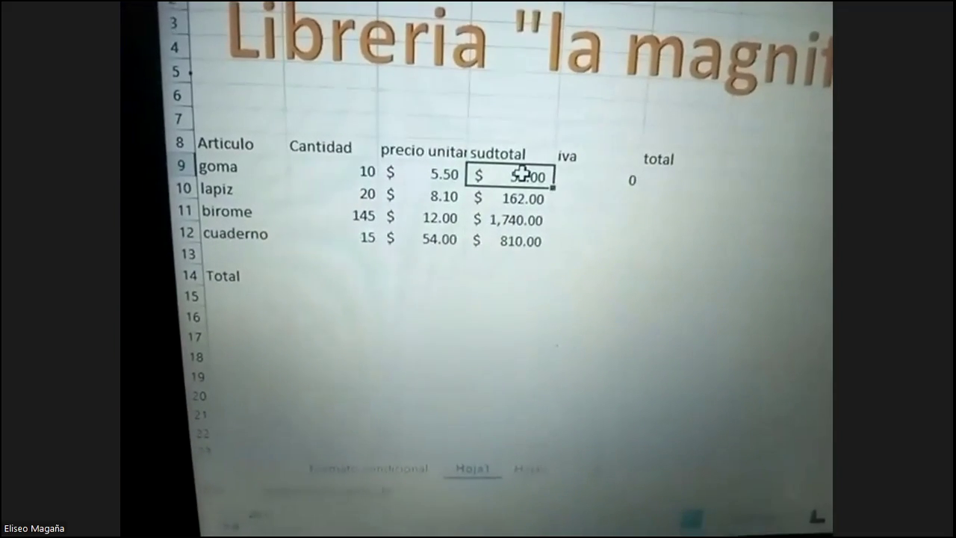
left_click(527, 226)
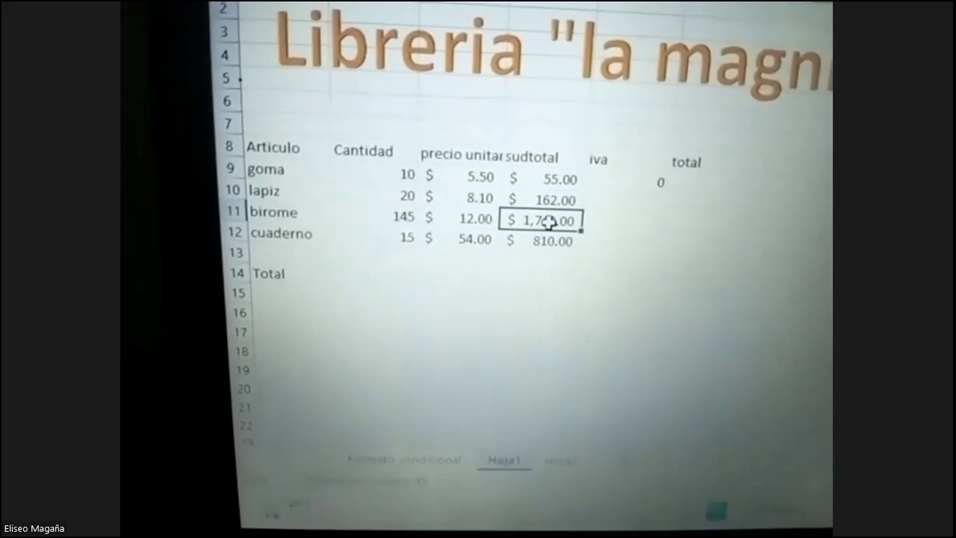
left_click(553, 172)
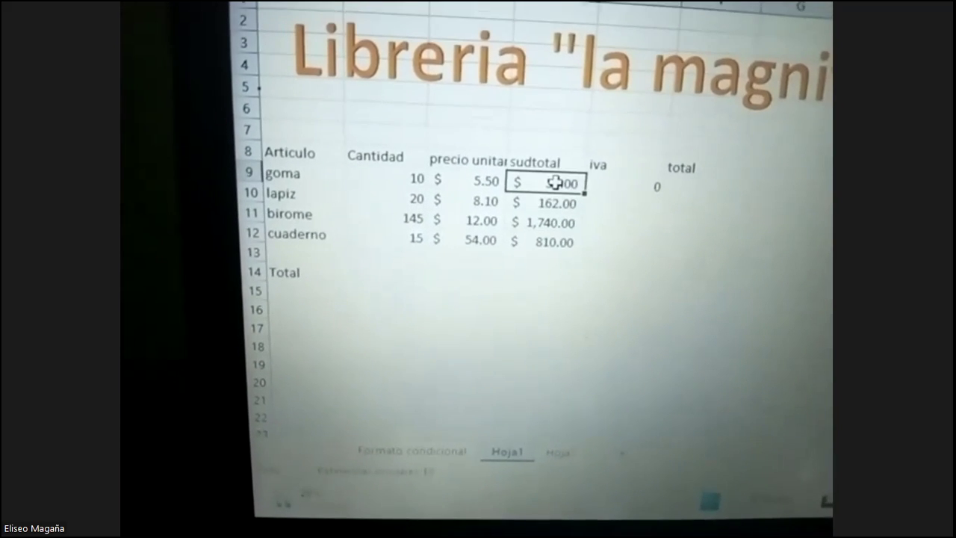
double_click(553, 172)
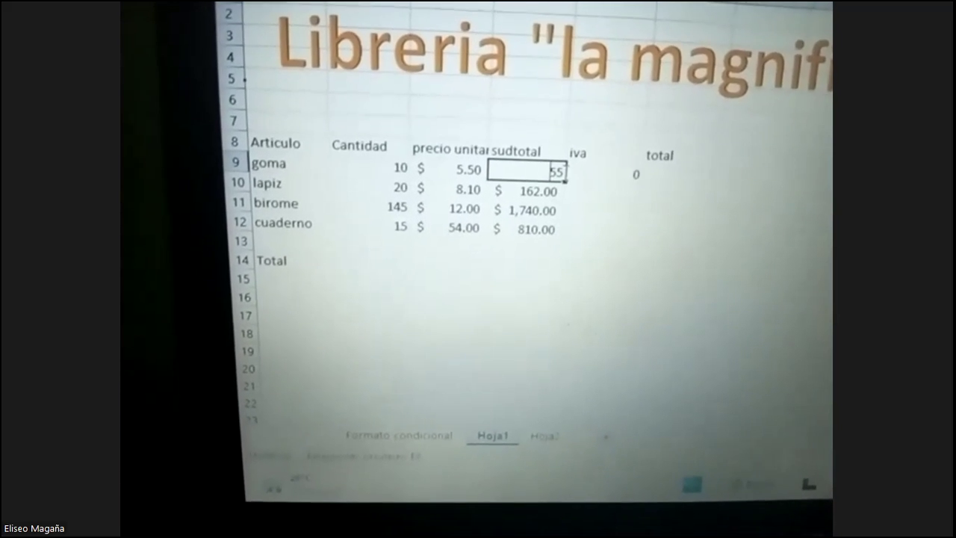
key("Return")
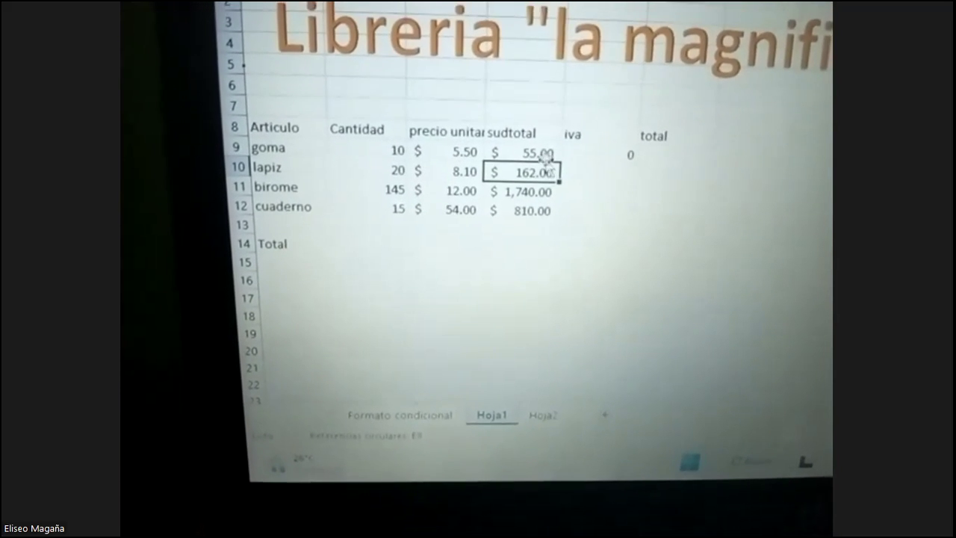
left_click(564, 160)
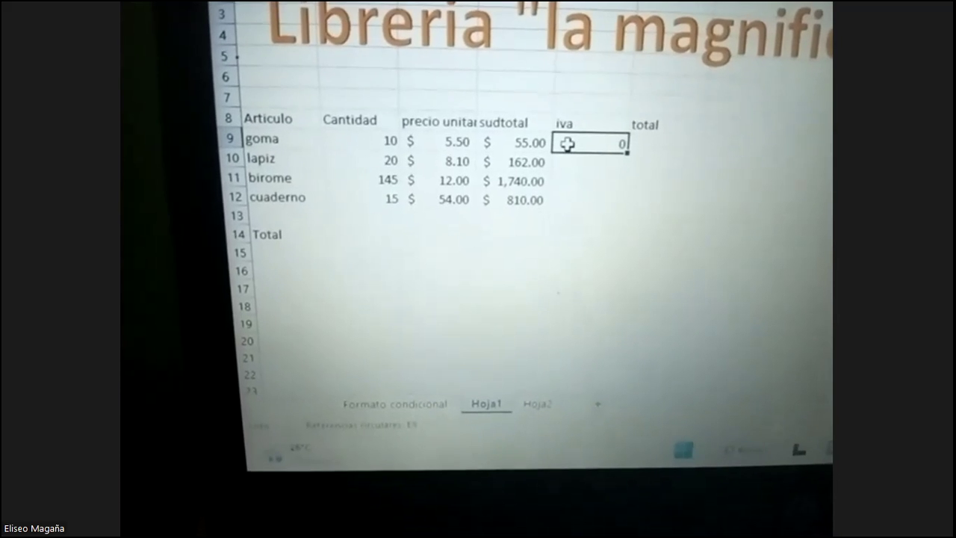
double_click(565, 161)
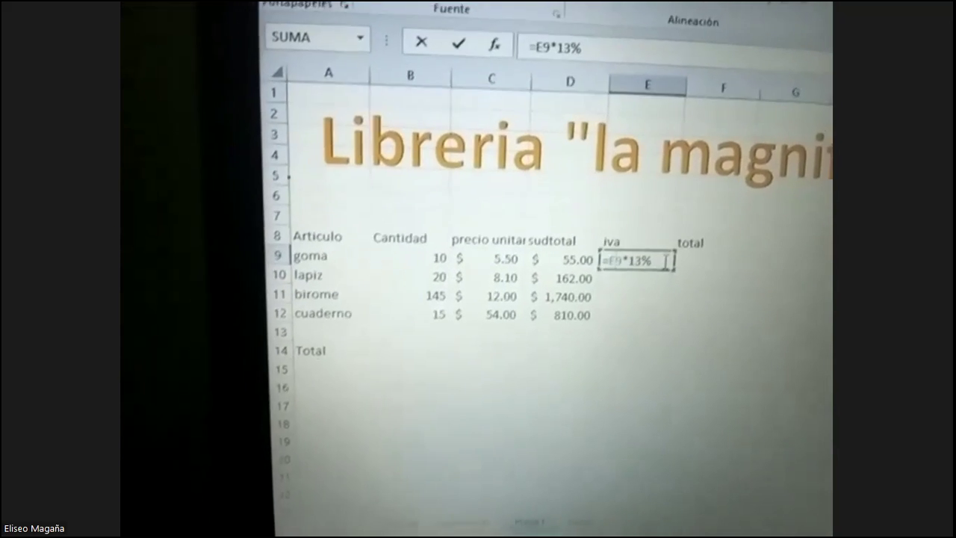
key("BackSpace")
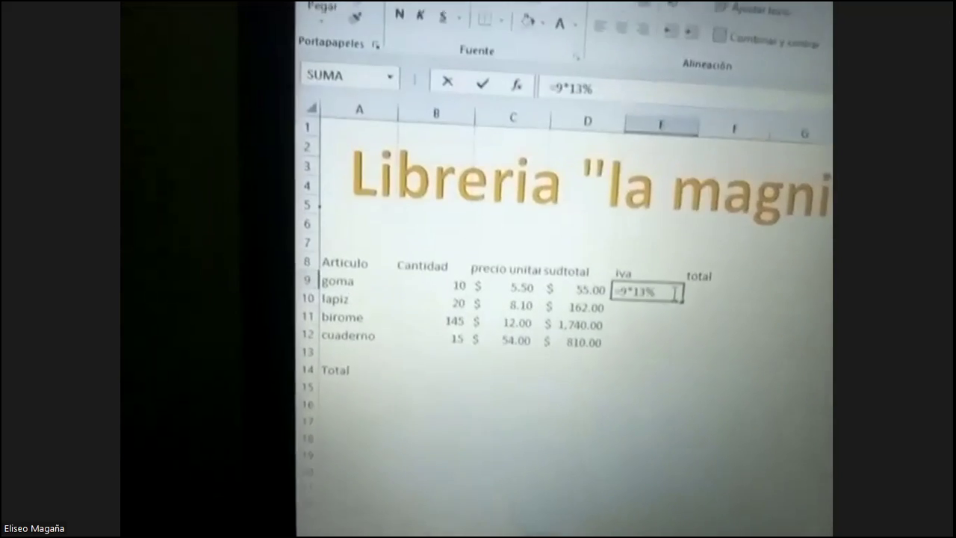
type("D")
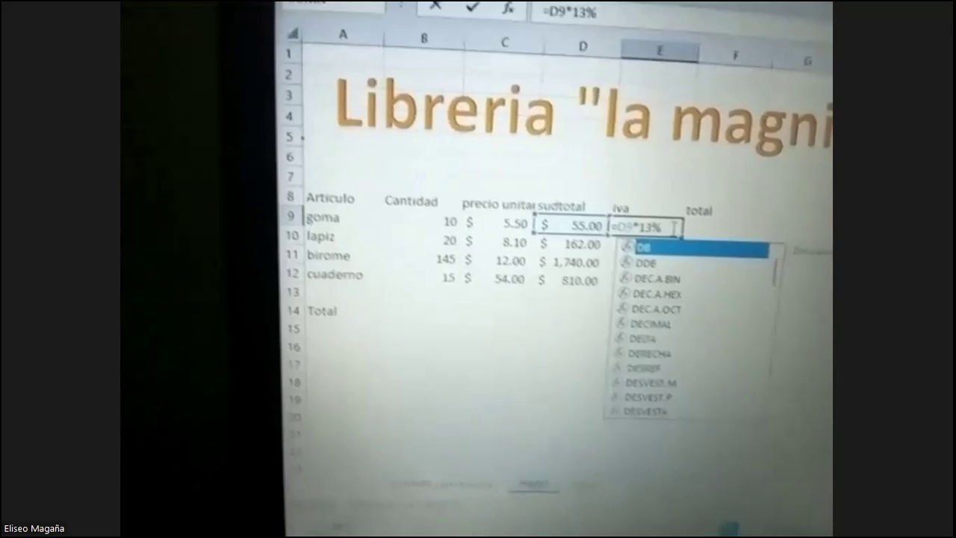
key("Return")
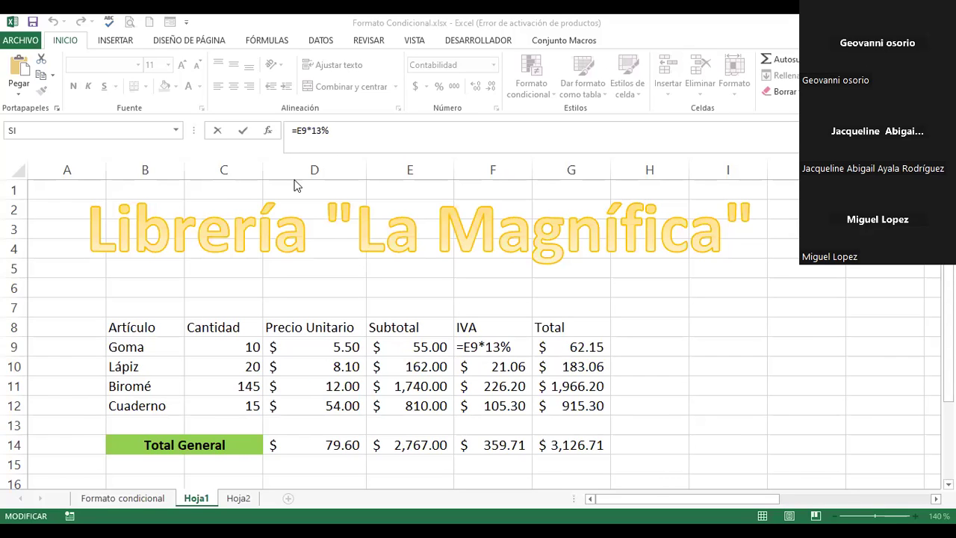
Apply a thick box border (Borde de cuadro grueso) around the product table B8:G12
key("Return")
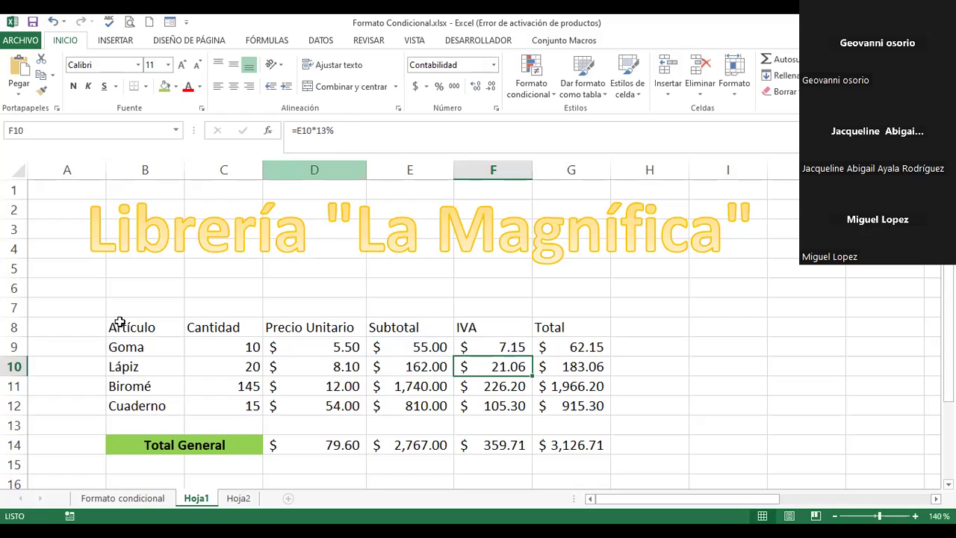
left_click_drag(120, 323, 599, 386)
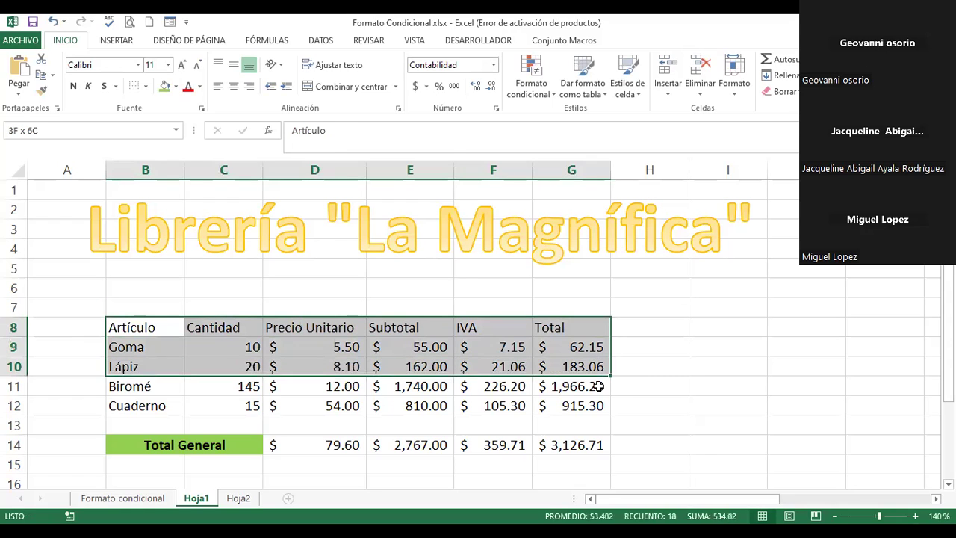
left_click_drag(599, 385, 600, 407)
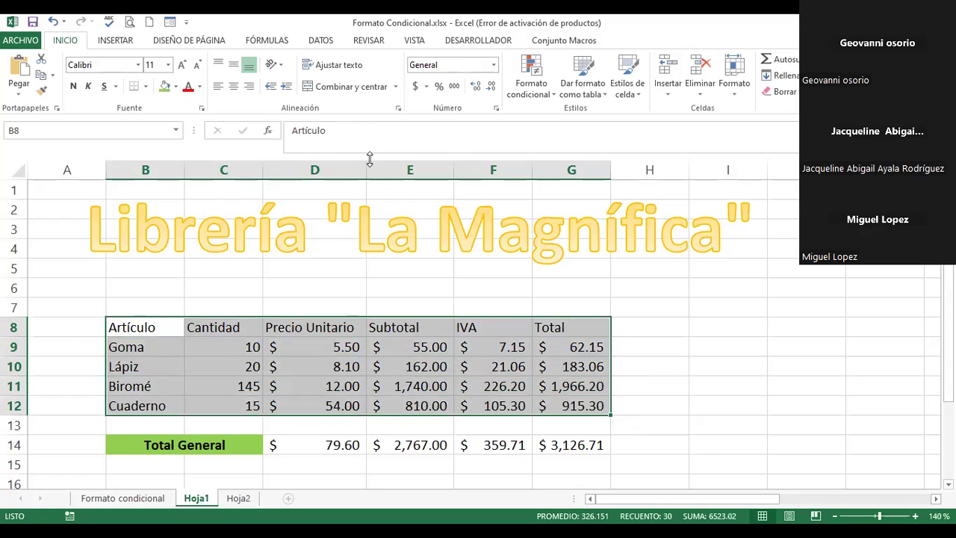
left_click(146, 86)
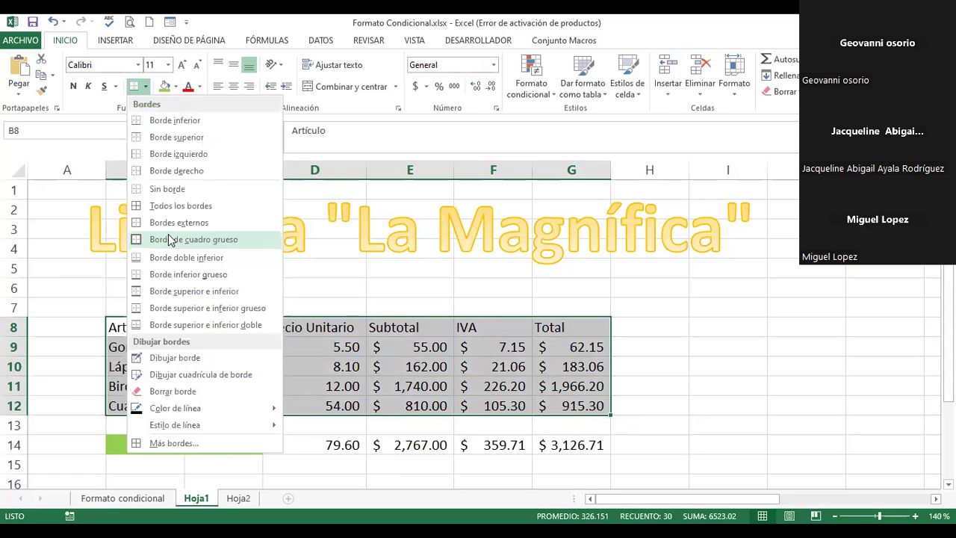
left_click(169, 236)
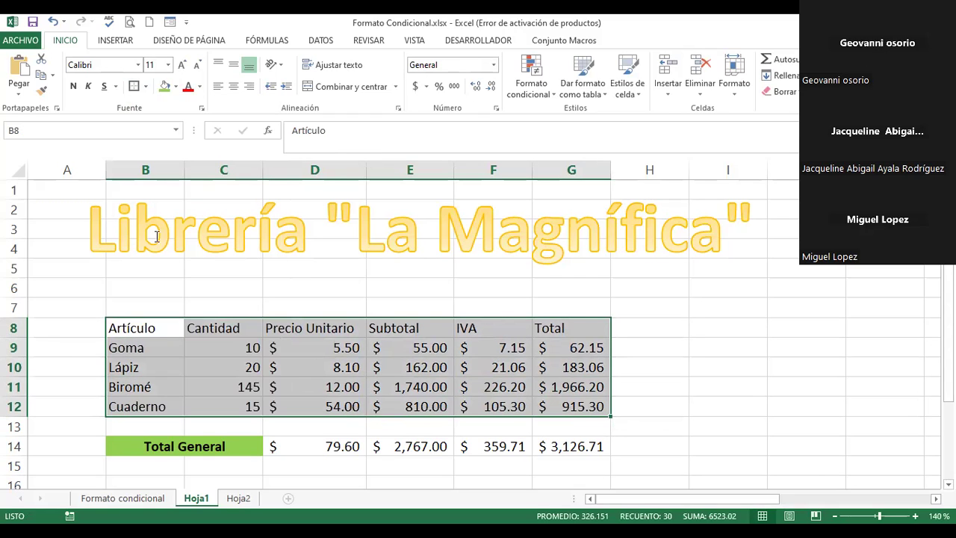
Box-border the Total General row and give the totals D14:G14 a gold fill
mouse_move(141, 442)
left_mouse_down()
mouse_move(378, 431)
mouse_move(551, 446)
left_mouse_up()
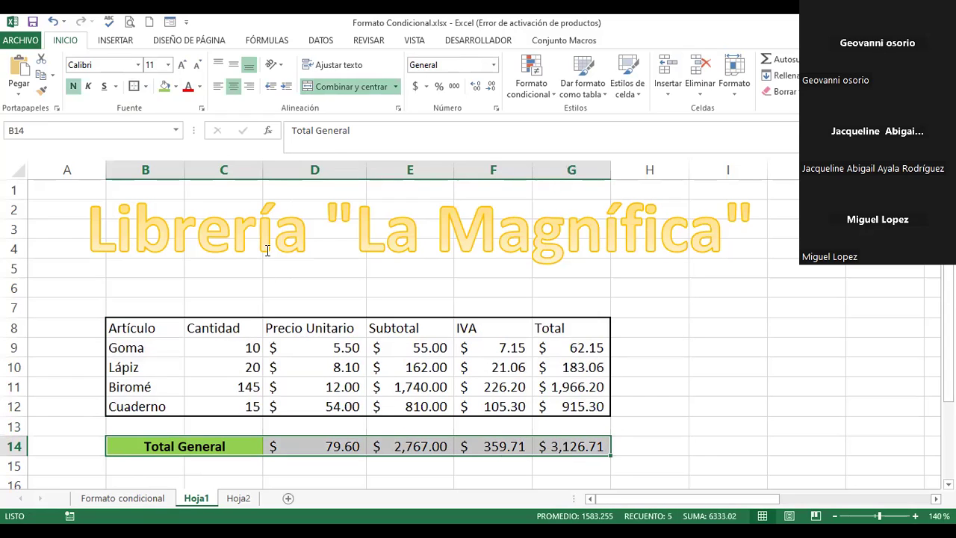
left_click(134, 85)
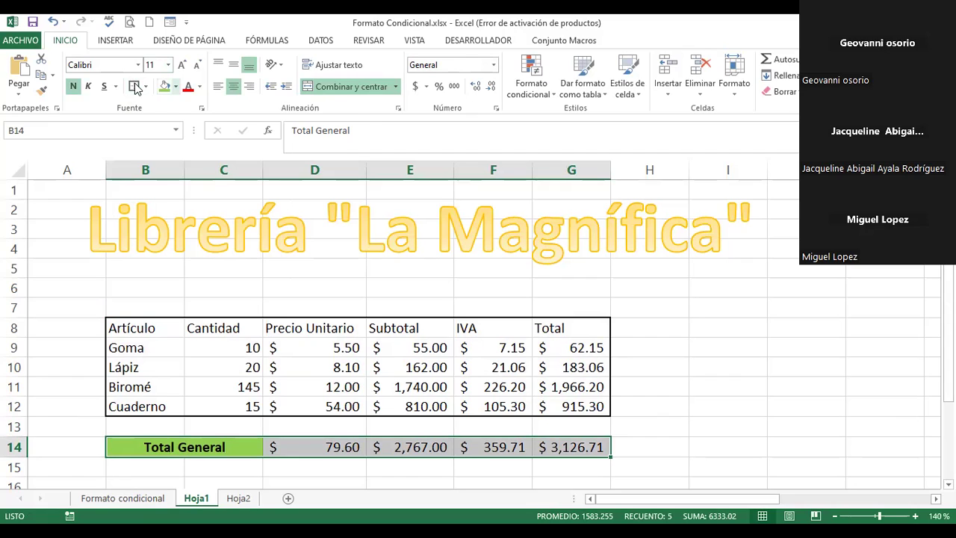
left_click_drag(332, 447, 572, 446)
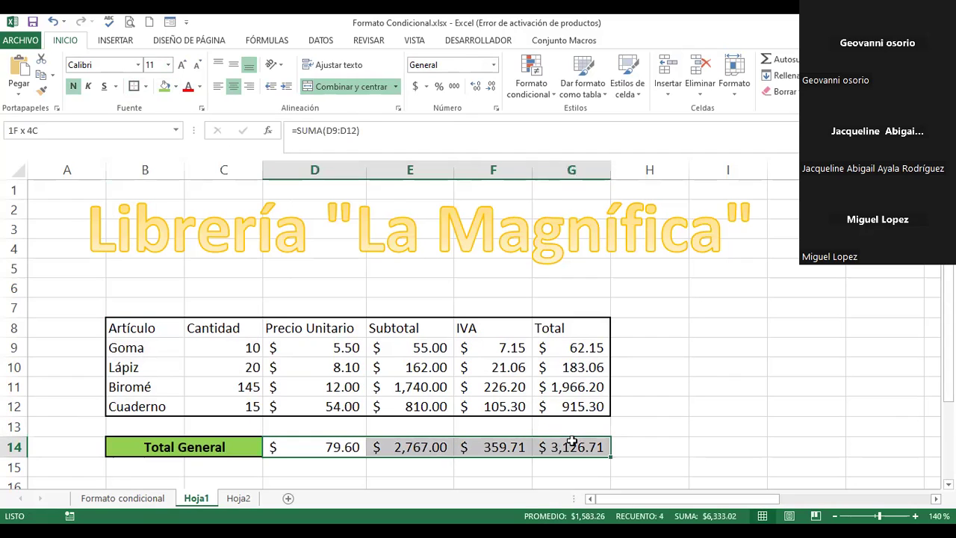
left_click(176, 86)
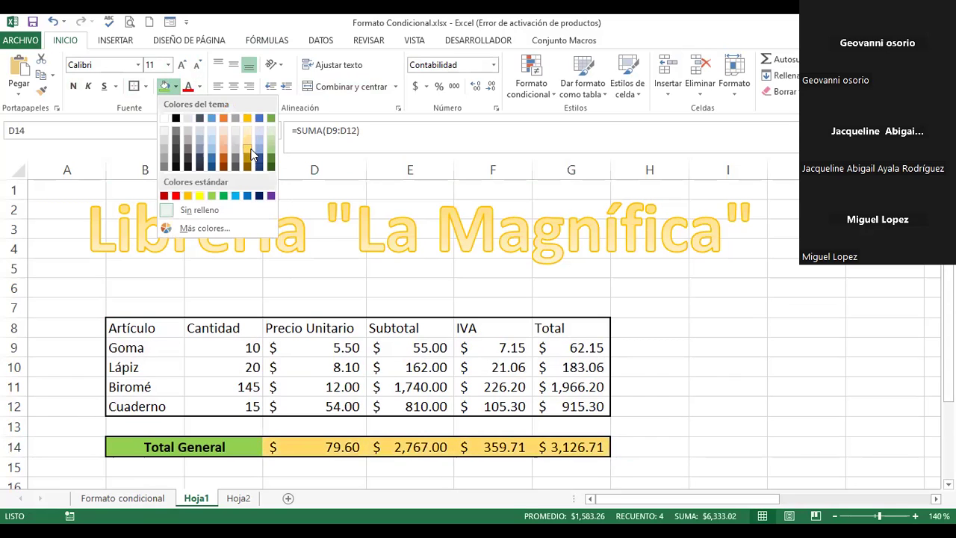
left_click(251, 153)
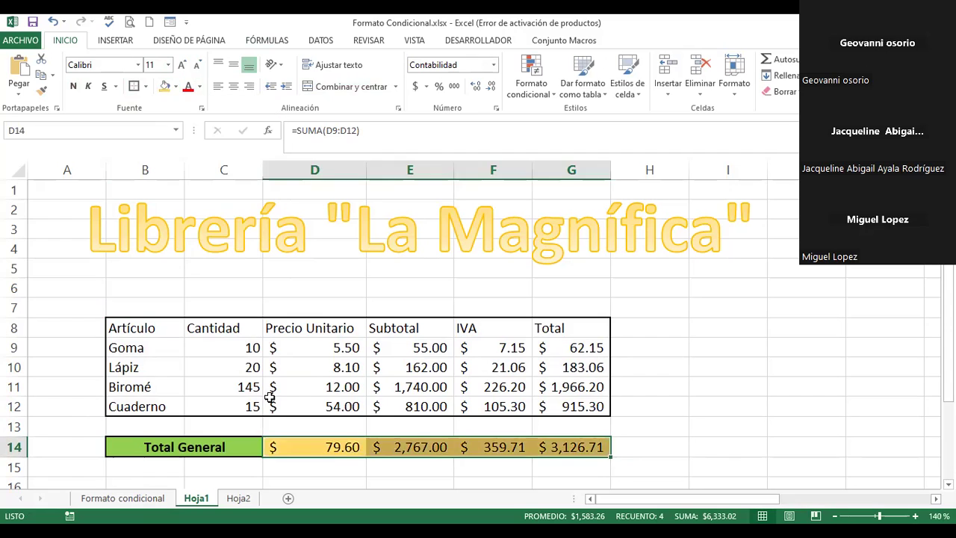
Make the table header row B8:G8 bold
left_click_drag(372, 406, 372, 351)
left_click(157, 326)
left_click_drag(158, 326, 550, 330)
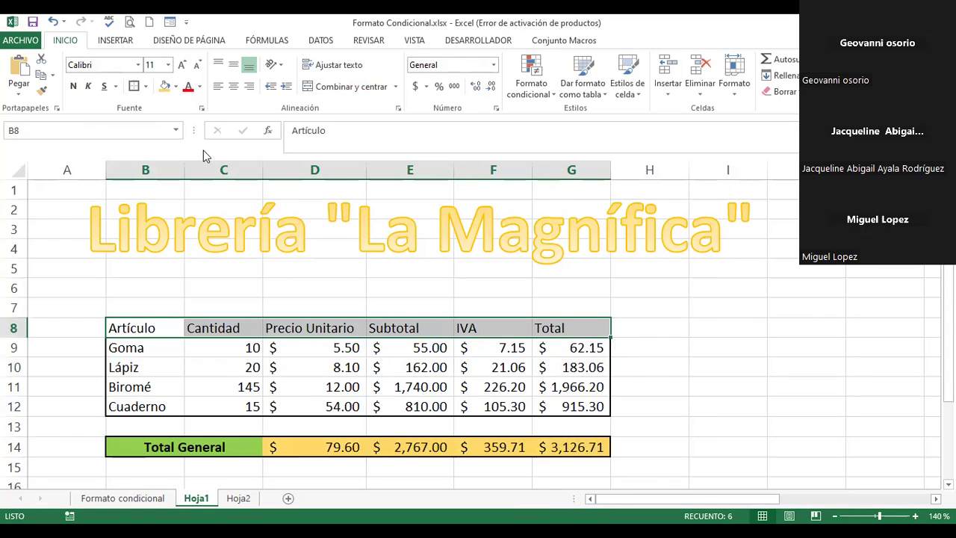
left_click(73, 85)
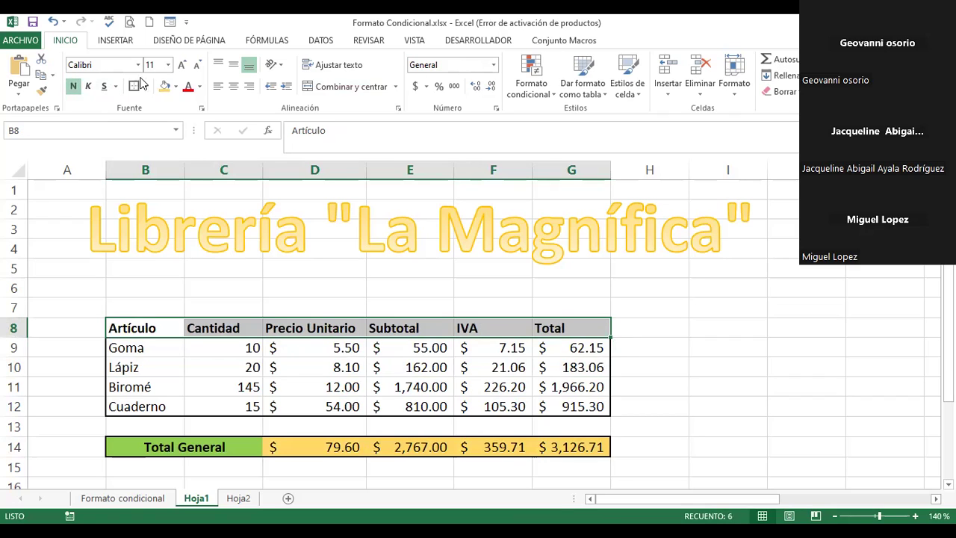
left_click(672, 354)
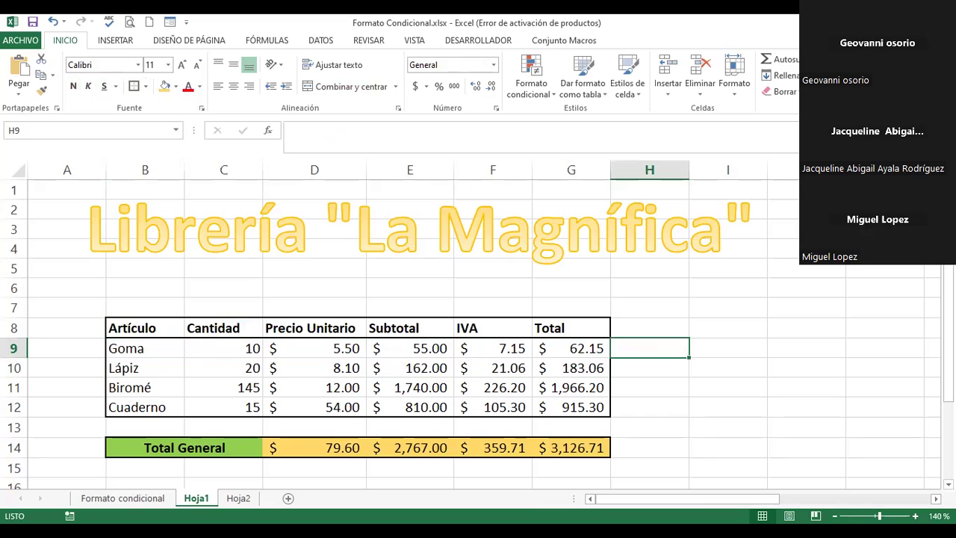
Nudge the Librería "La Magnífica" title shape slightly left and down
scroll(716, 269, "down", 1)
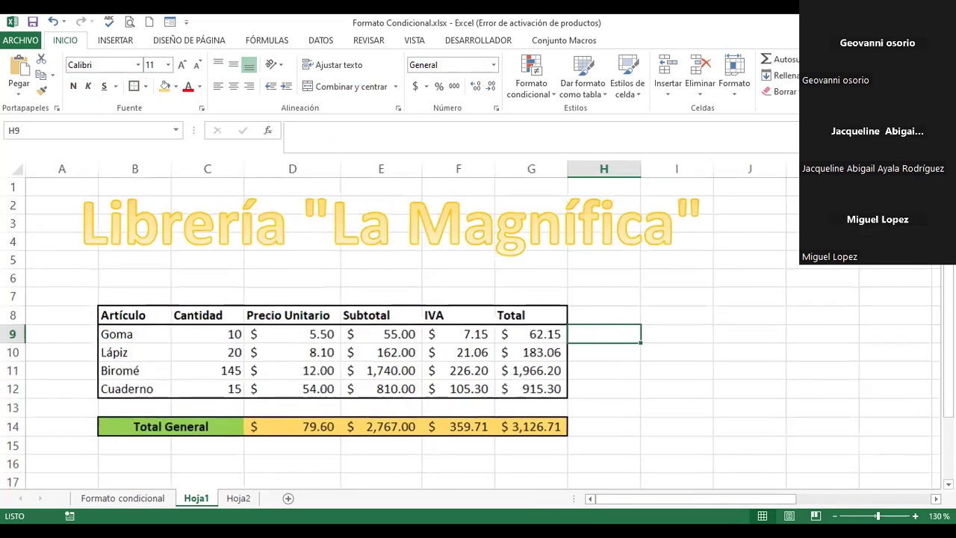
scroll(716, 268, "down", 1)
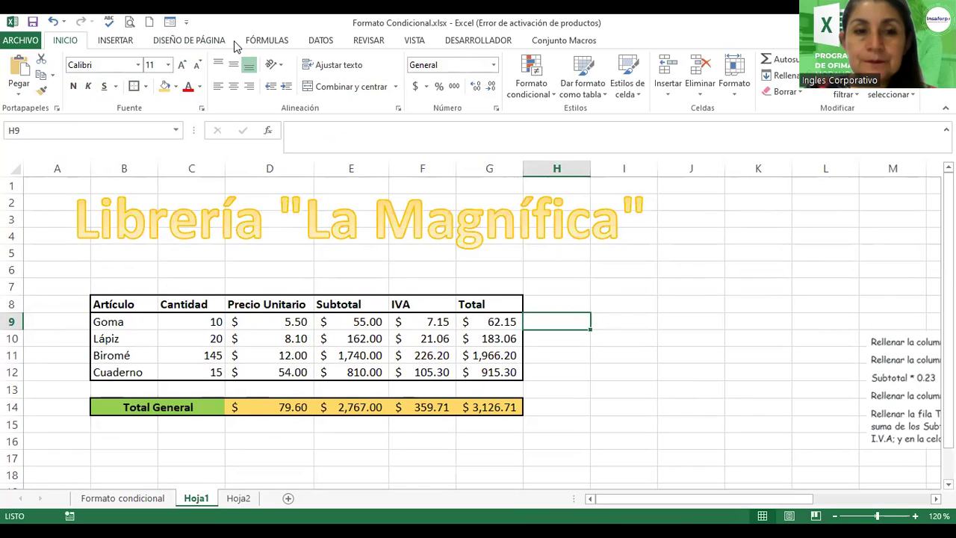
left_click(425, 246)
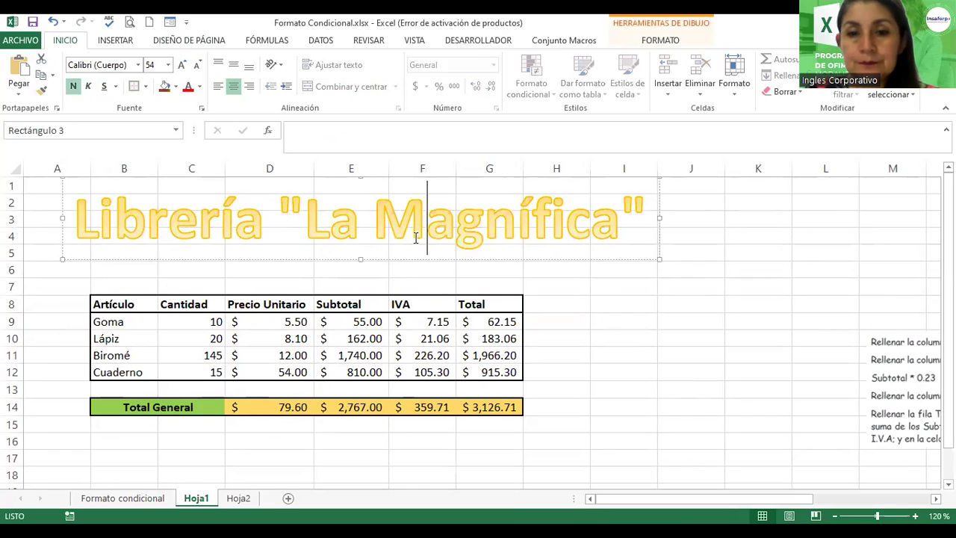
left_click_drag(397, 260, 378, 264)
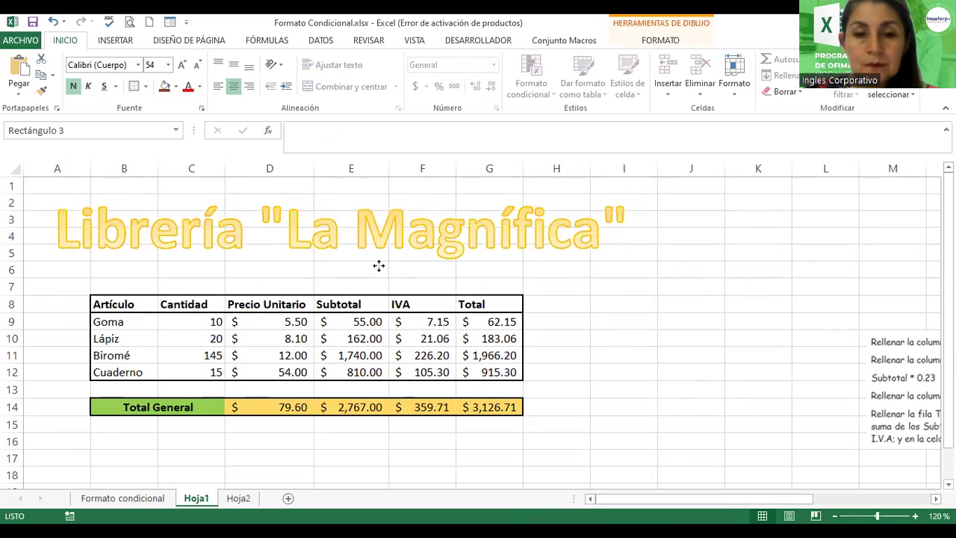
Delete the instructions picture beside the table
left_click(592, 341)
left_click_drag(870, 378, 513, 353)
key("Delete")
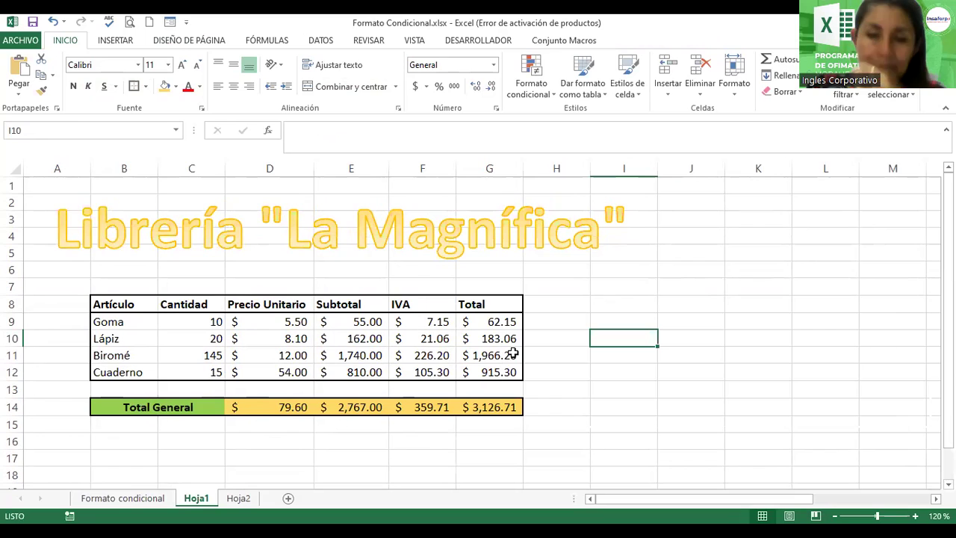
left_click(112, 40)
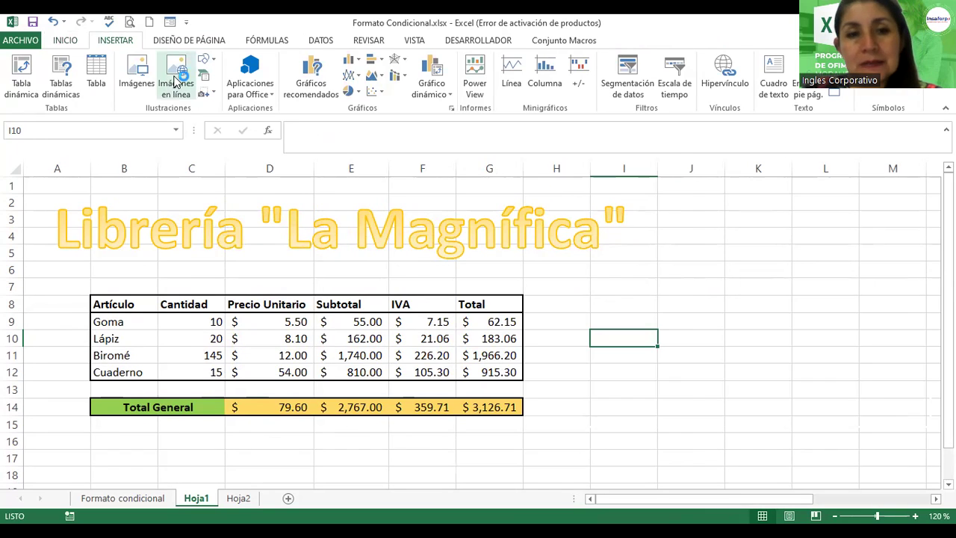
Search online pictures for 'libreria' and insert the orange bookshop shelves photo
left_click(175, 79)
left_click(529, 228)
type("libreria")
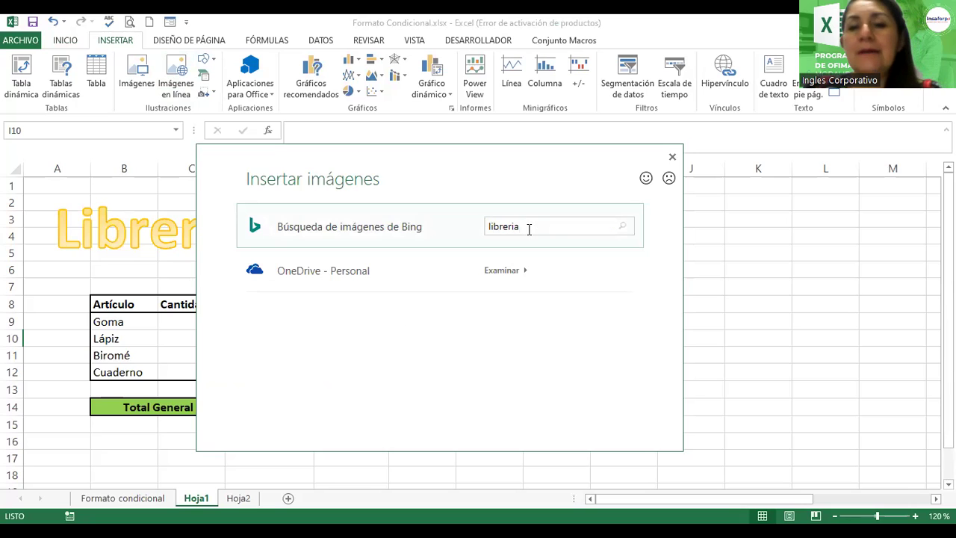
key("Return")
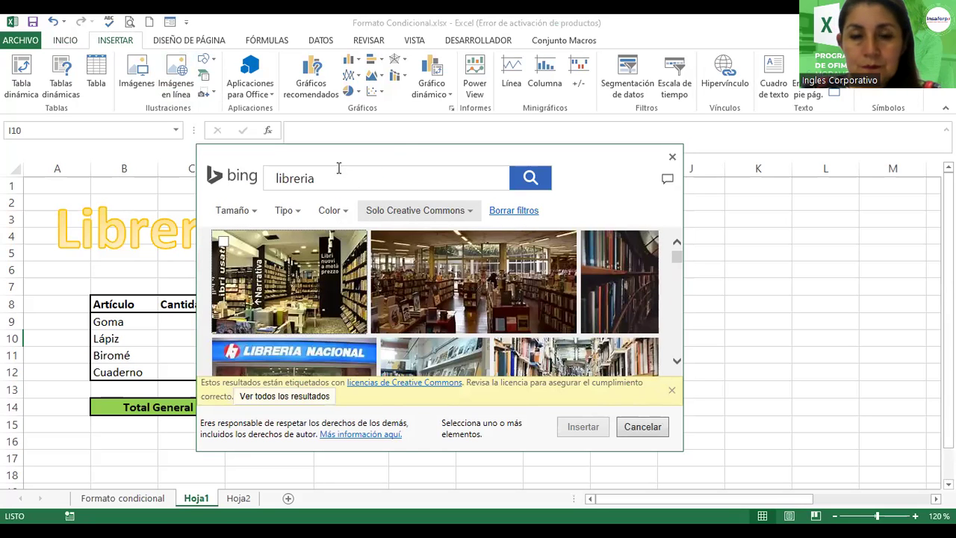
left_click_drag(676, 252, 682, 329)
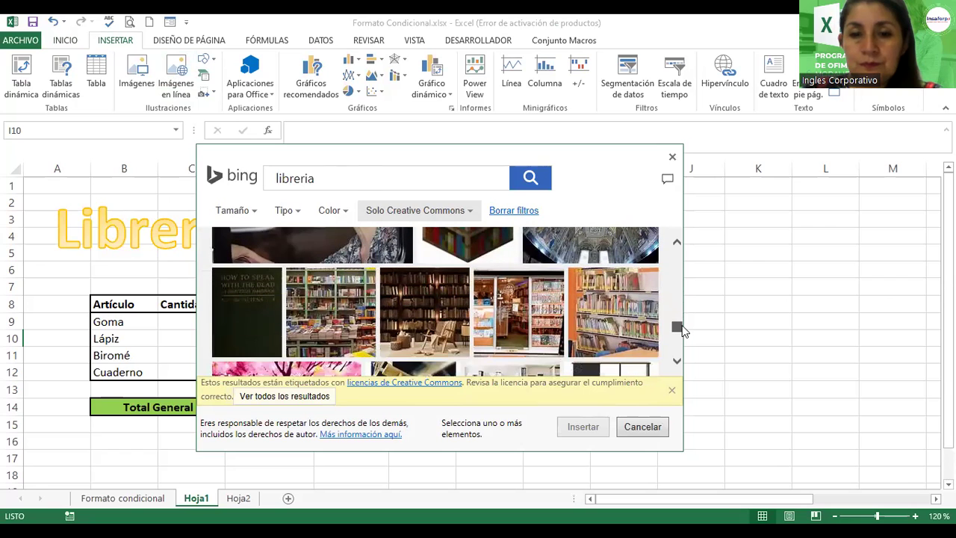
left_click(584, 299)
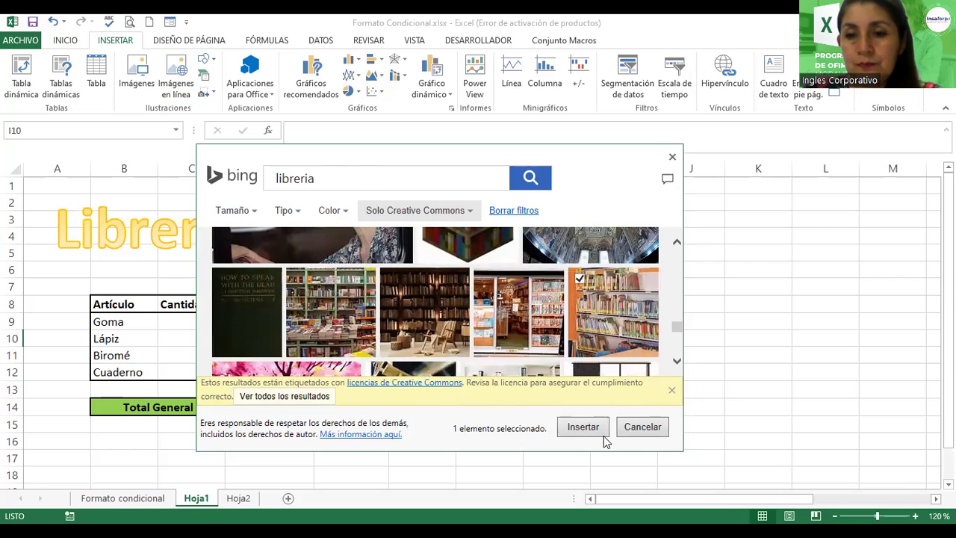
left_click(584, 427)
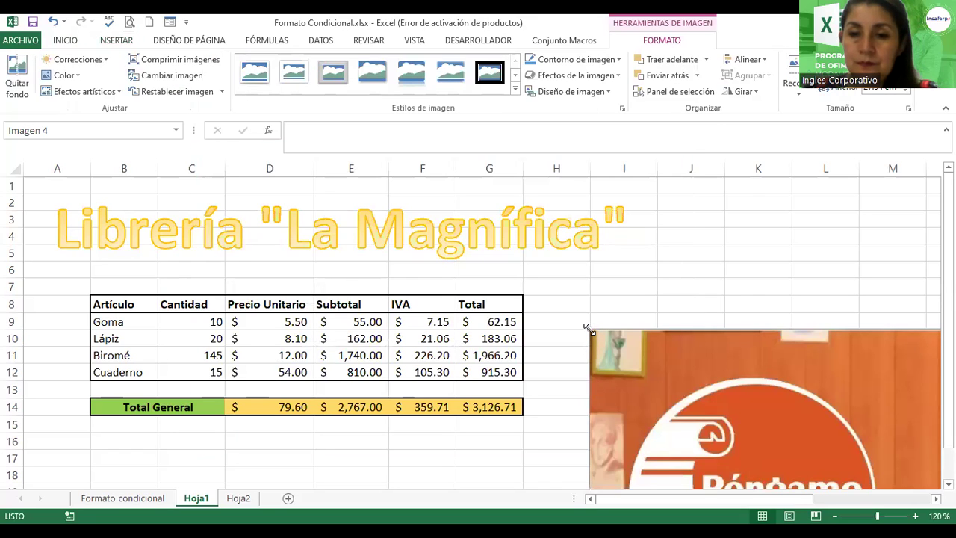
Shrink the bookshop photo, place it beside the table and tilt it counter-clockwise
mouse_move(588, 329)
left_mouse_down()
mouse_move(816, 454)
mouse_move(483, 200)
left_mouse_up()
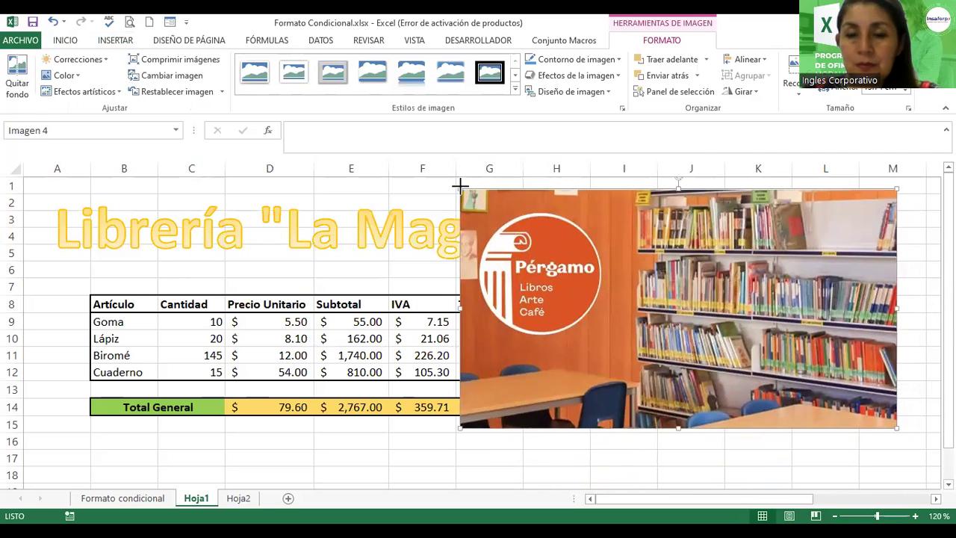
left_click_drag(706, 287, 673, 386)
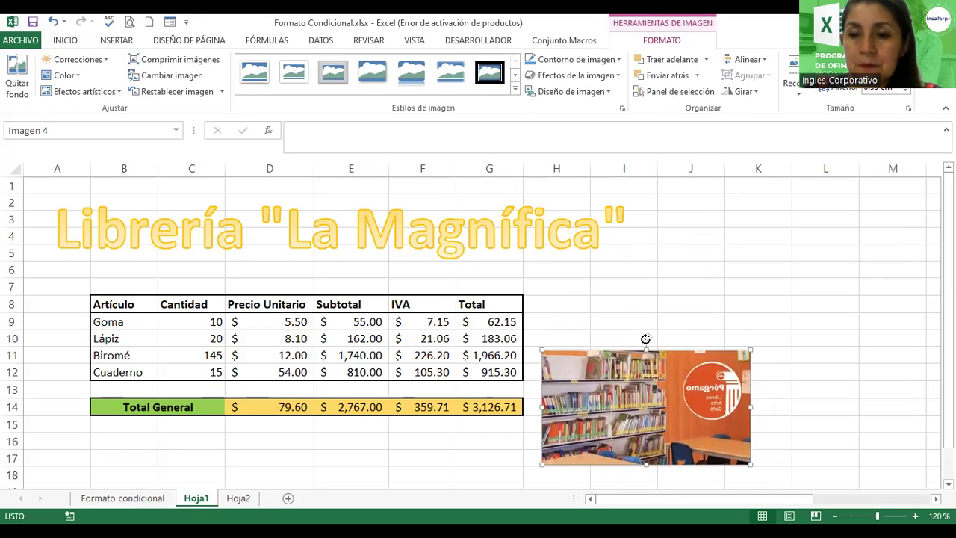
left_click_drag(646, 339, 630, 338)
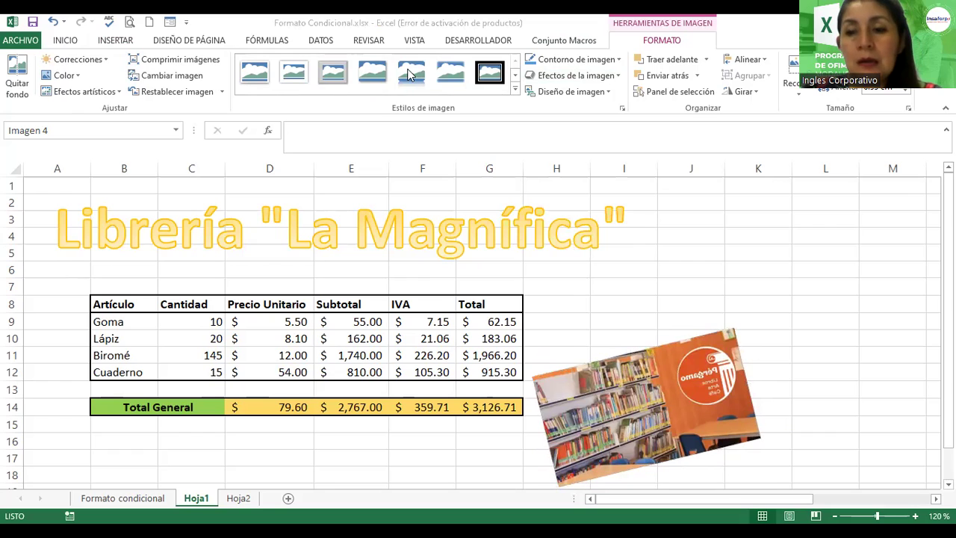
Apply the Rectángulo de bordes suaves picture style to the photo
left_click(374, 77)
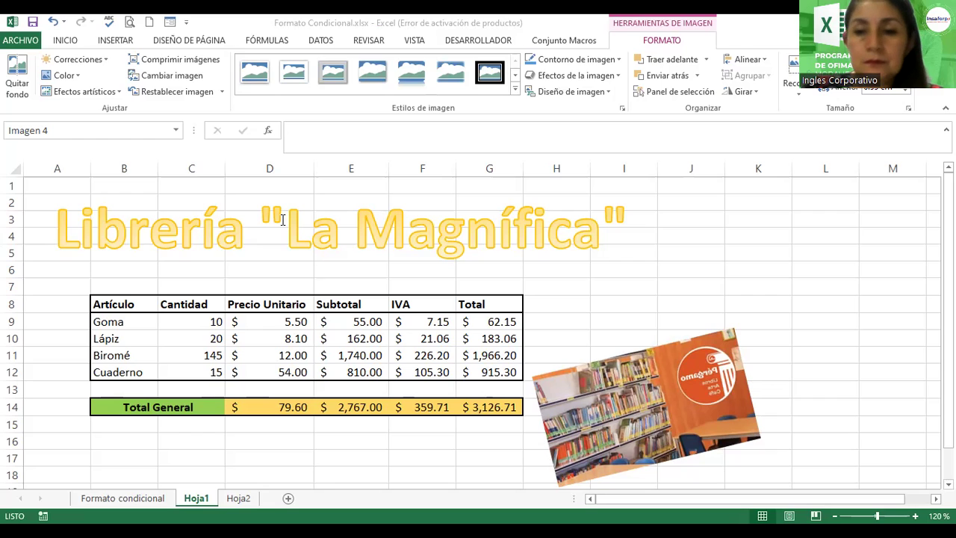
left_click(686, 420)
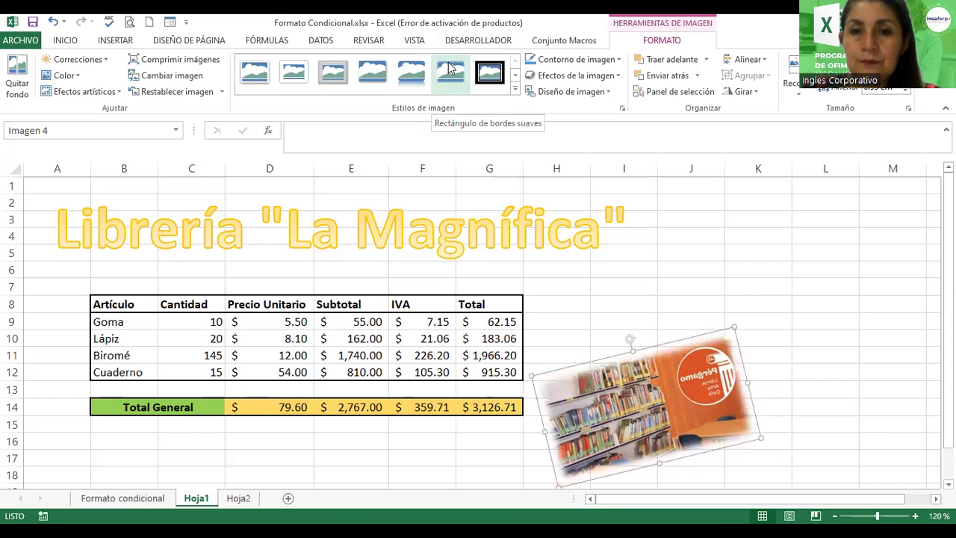
left_click(450, 68)
left_click(680, 251)
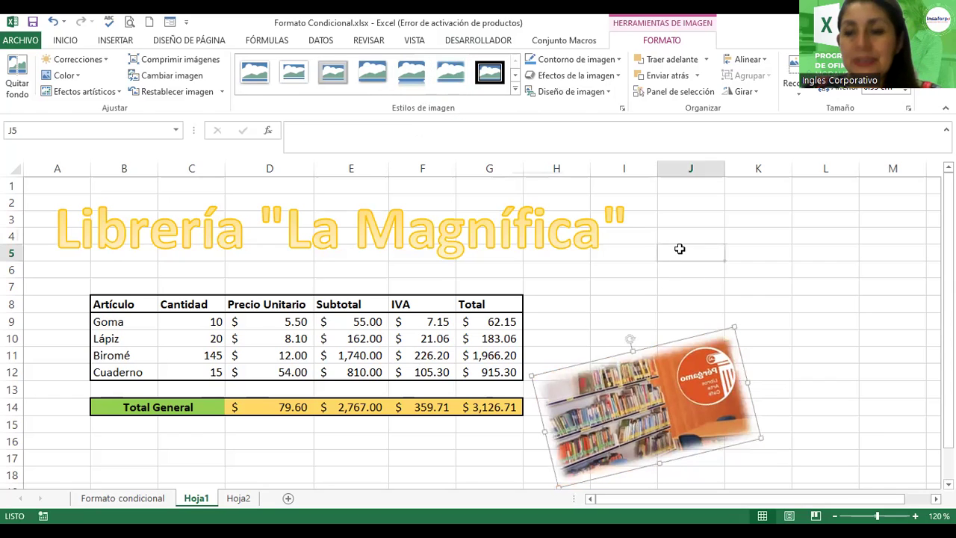
Draw a curved arrow from beside the title and arrange the photo under its tip
left_click(115, 42)
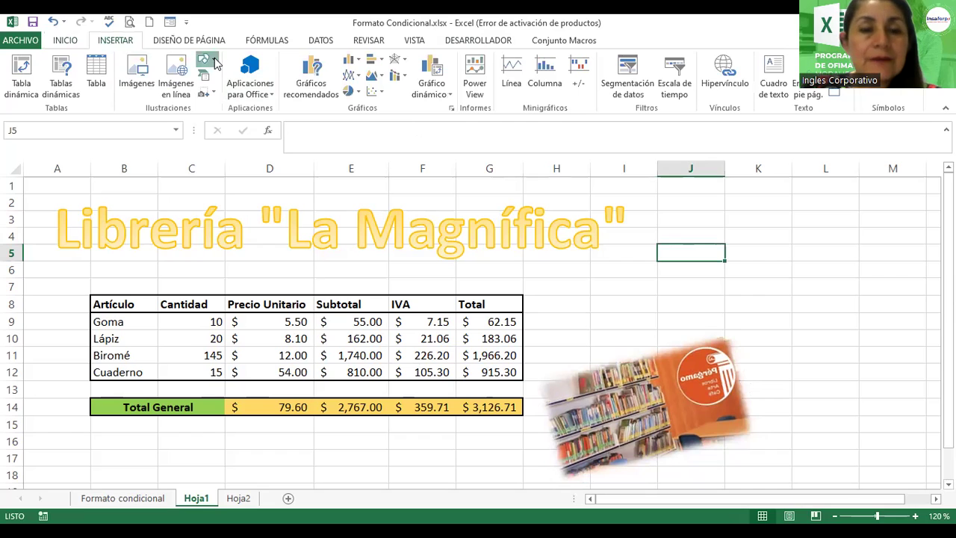
left_click(214, 63)
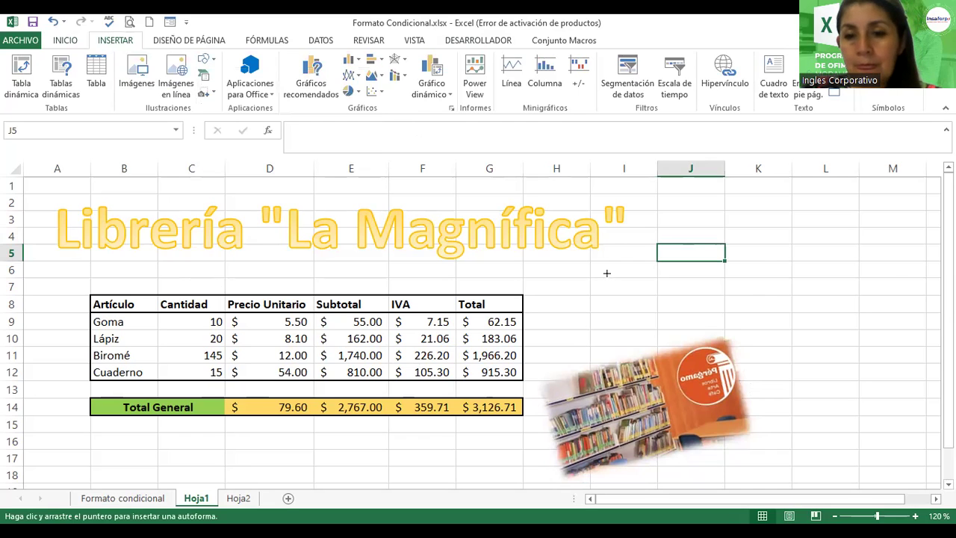
mouse_move(605, 271)
left_mouse_down()
mouse_move(688, 399)
mouse_move(677, 440)
left_mouse_up()
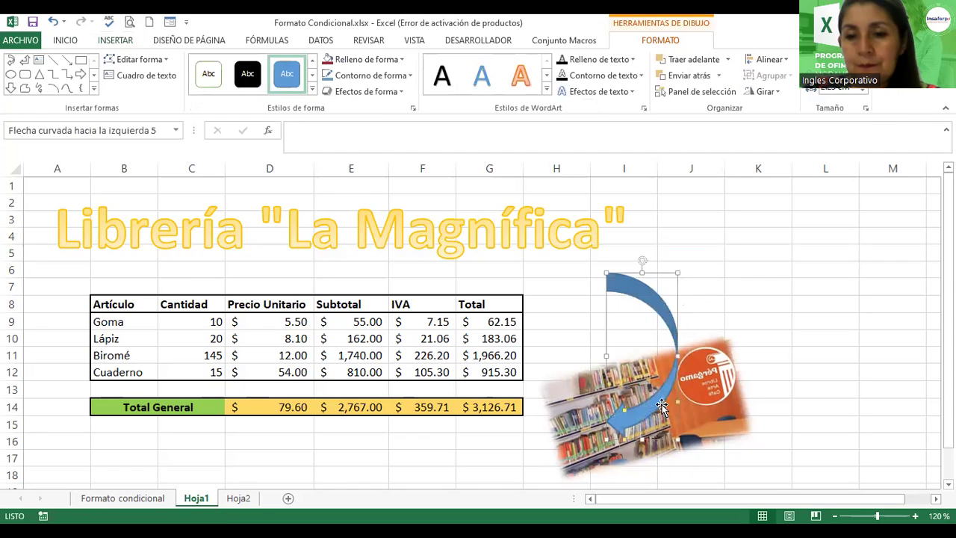
left_click_drag(661, 407, 630, 422)
mouse_move(688, 404)
left_mouse_down()
mouse_move(730, 409)
mouse_move(844, 328)
left_mouse_up()
mouse_move(635, 398)
left_mouse_down()
mouse_move(624, 378)
mouse_move(702, 306)
left_mouse_up()
mouse_move(806, 358)
left_mouse_down()
mouse_move(671, 424)
mouse_move(742, 404)
left_mouse_up()
left_click(826, 356)
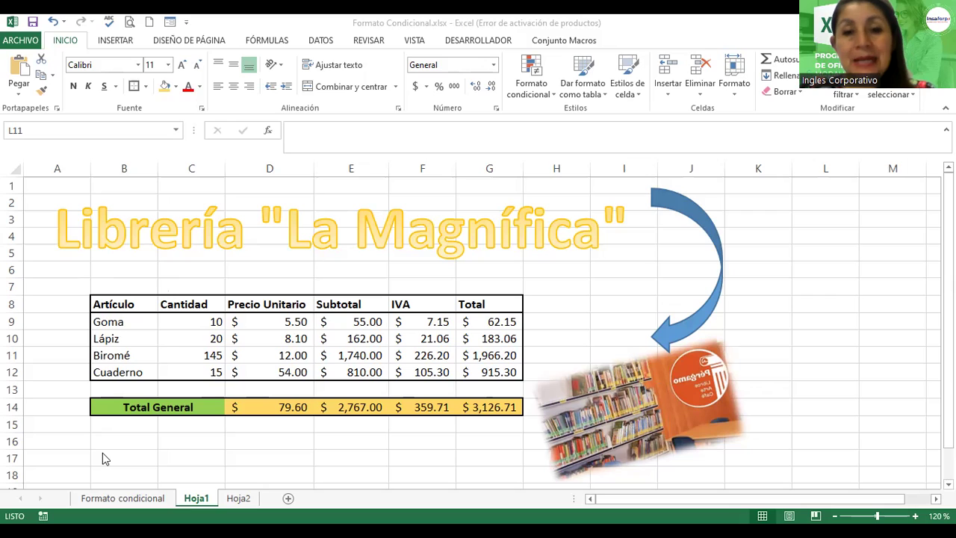
Rename the Hoja1 sheet to 'Tabla producto'
double_click(197, 498)
type("Tabla producto")
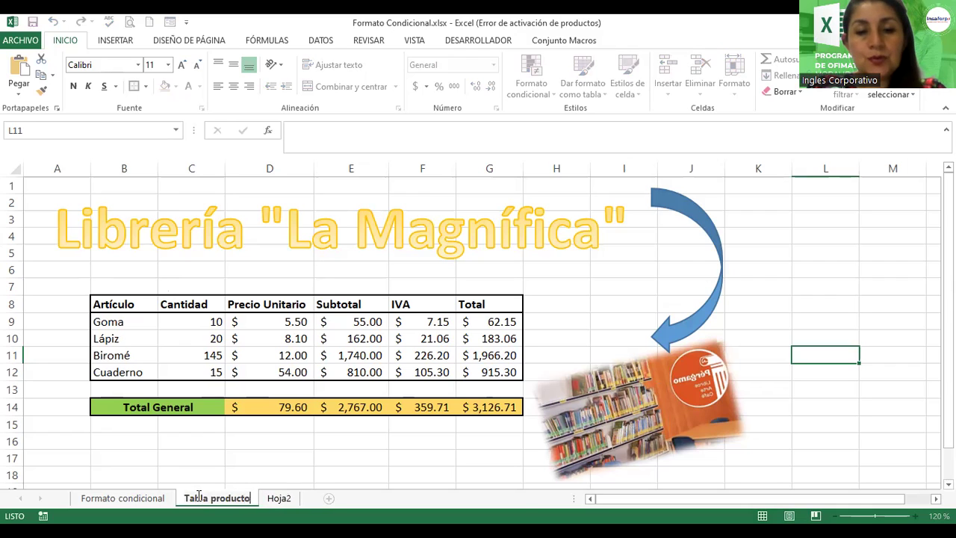
key("Return")
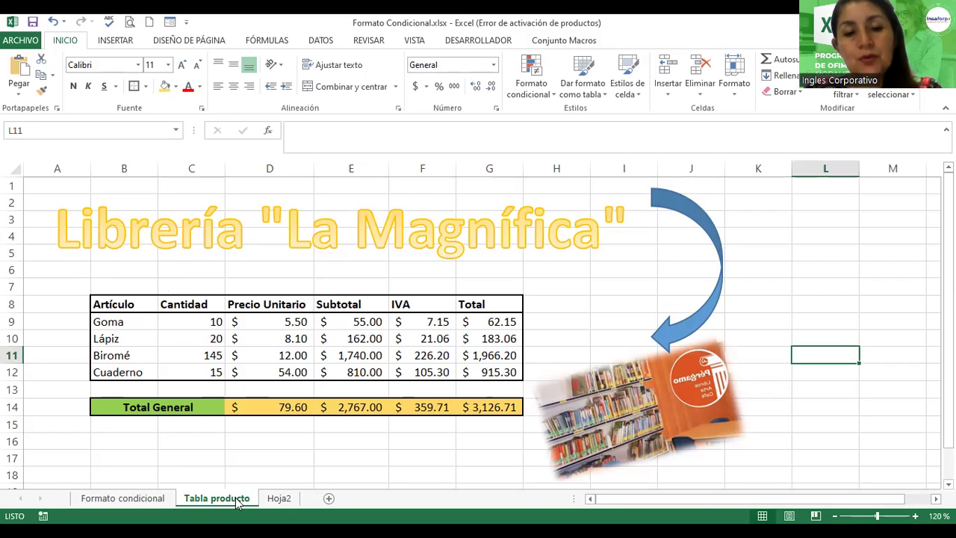
Colour the Formato condicional sheet tab orange and return to Tabla producto
right_click(236, 499)
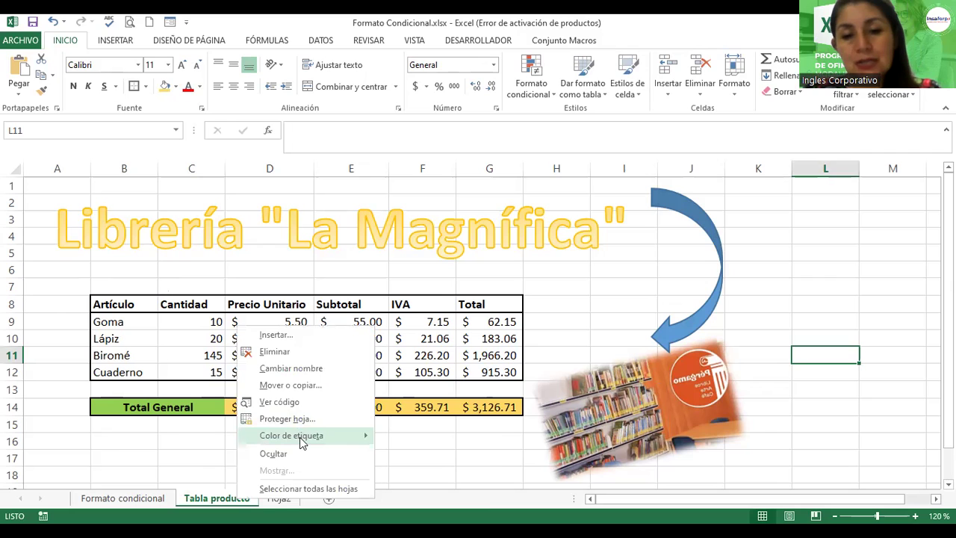
mouse_move(291, 435)
left_click(440, 453)
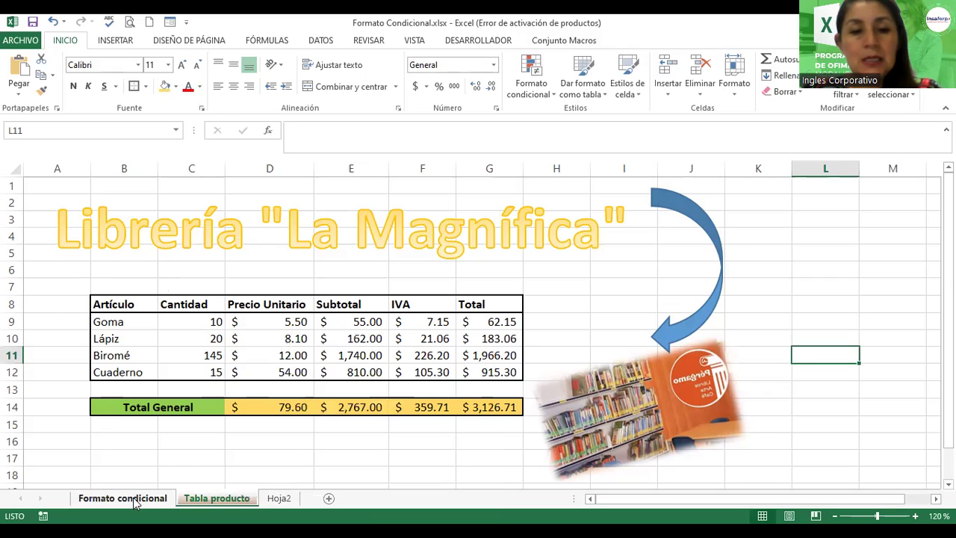
right_click(137, 500)
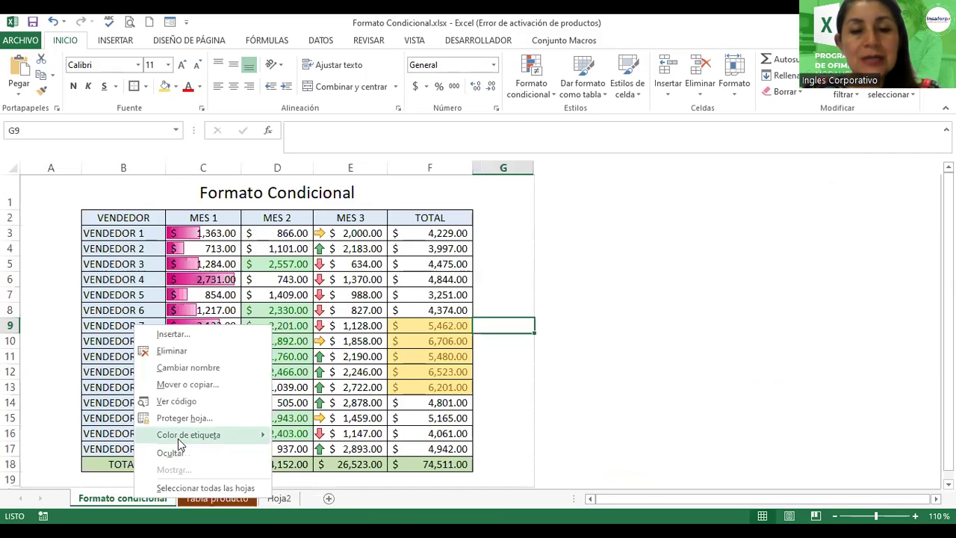
left_click(220, 501)
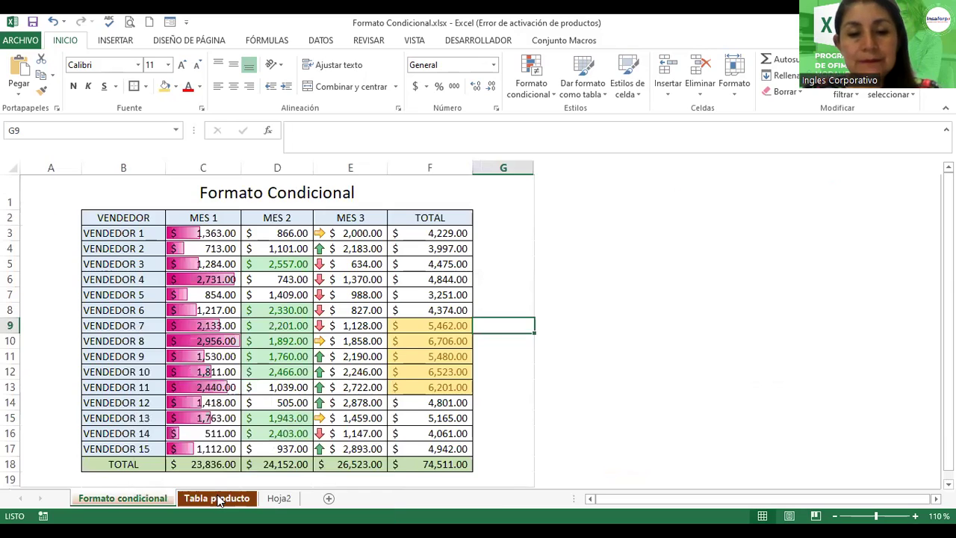
left_click(220, 498)
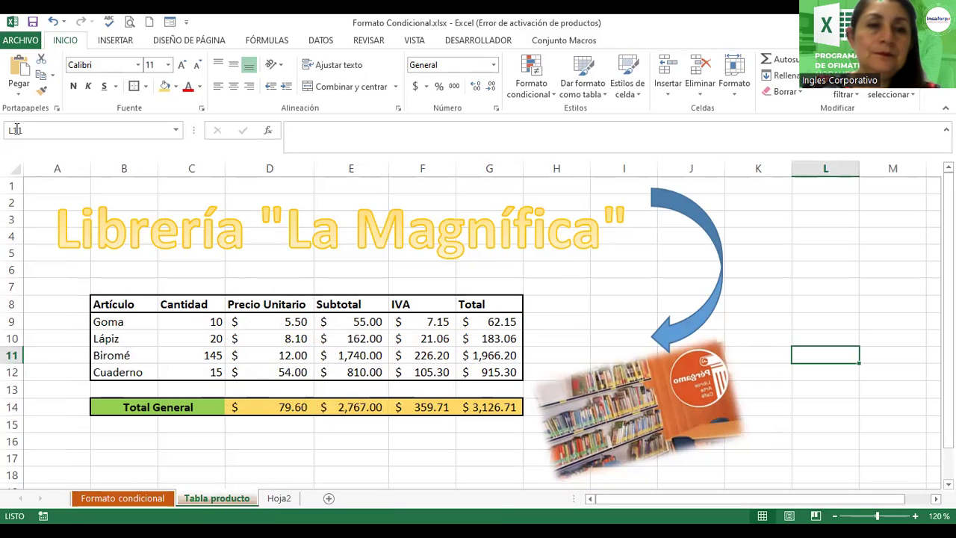
Back in Excel, begin the note 'Elaborado por : Su no…' in cell B16
key("alt+Tab")
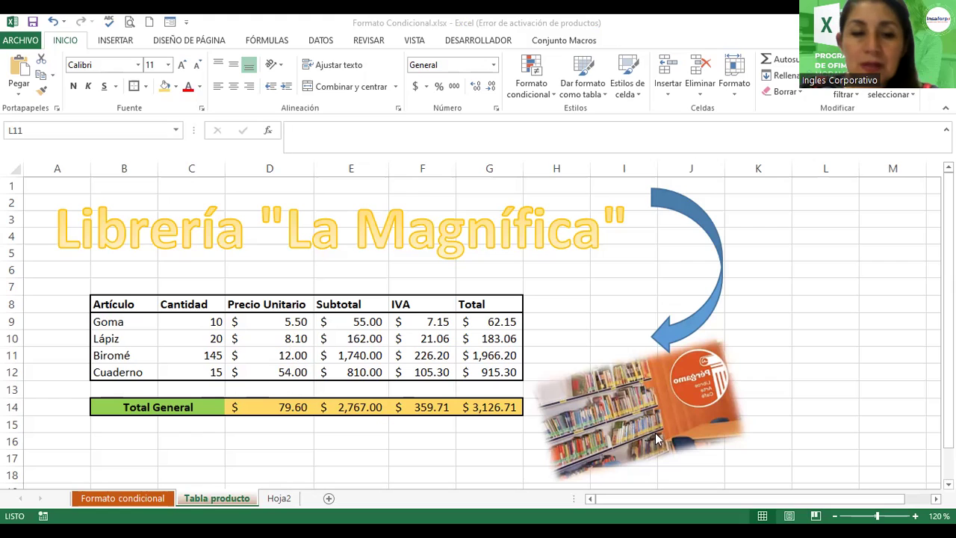
left_click(124, 446)
type("Elaor")
key("BackSpace")
key("BackSpace")
type("borado por ")
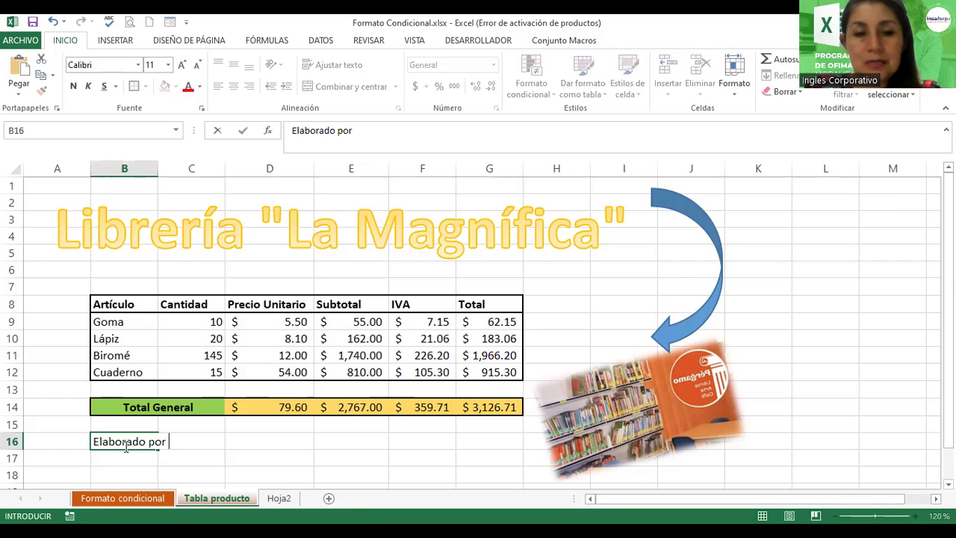
type(": Su no")
Complete and commit the B16 note as 'Elaborado por : Su nombre'
key("BackSpace")
key("BackSpace")
type("nombre")
key("Return")
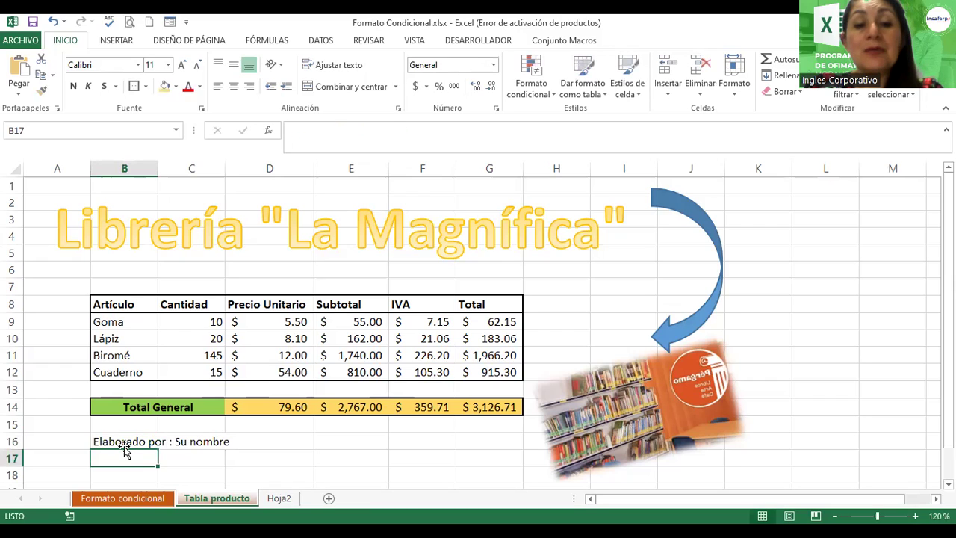
Rename Hoja2 to 'Grupos', shift its groups picture right, and return to Tabla producto
left_click(289, 500)
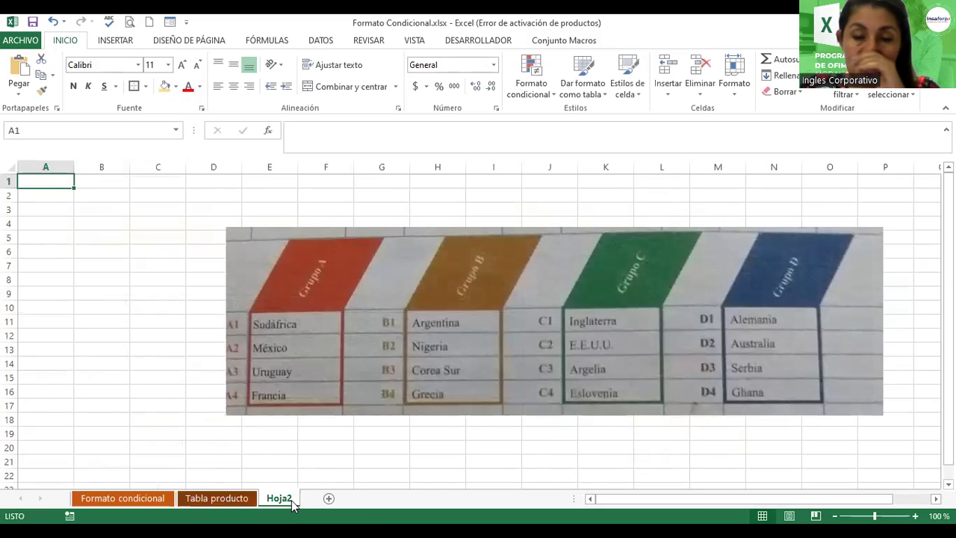
double_click(290, 499)
type("Grupo")
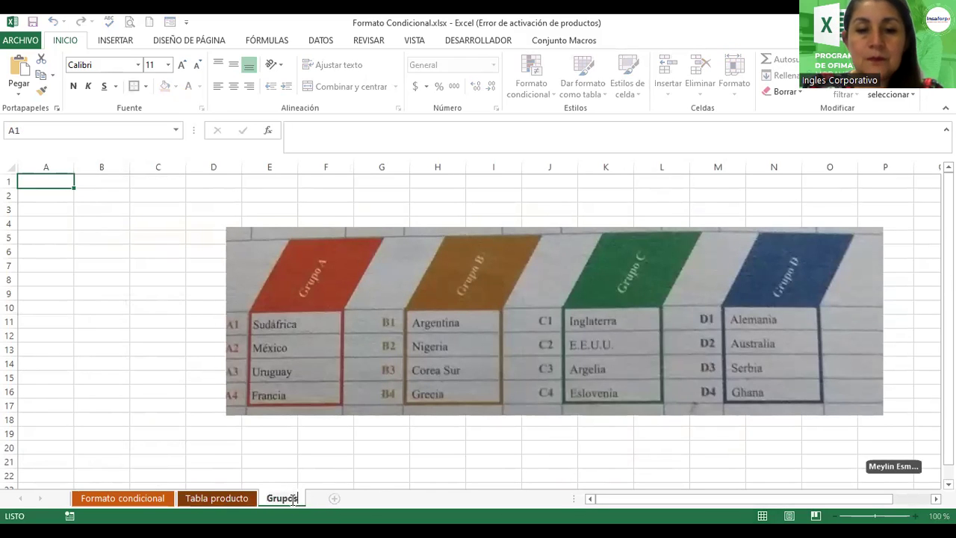
type("s")
key("Return")
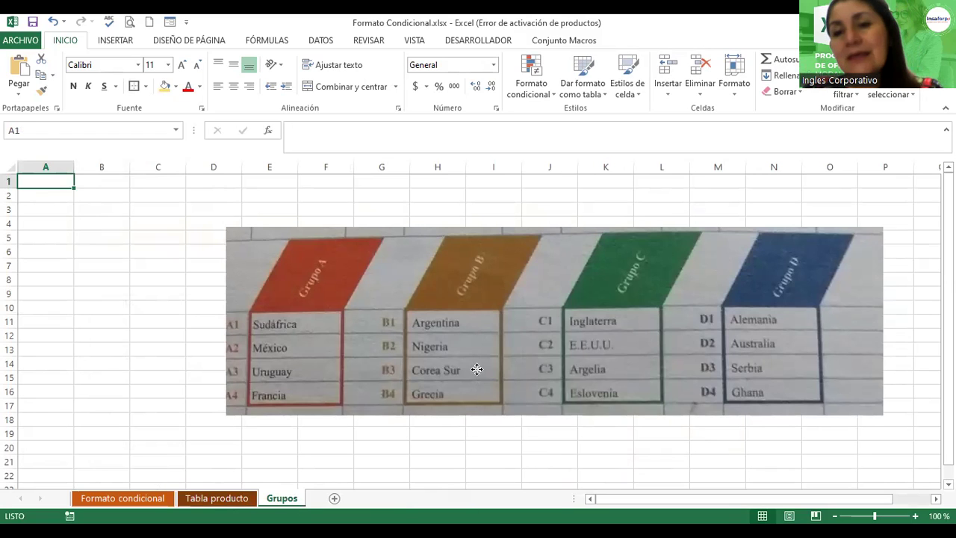
left_click_drag(473, 369, 608, 372)
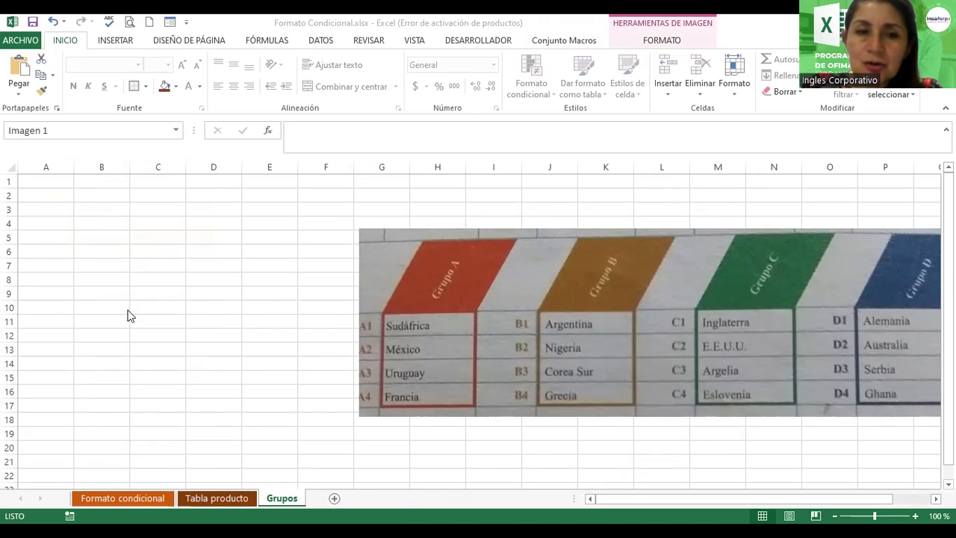
left_click(229, 499)
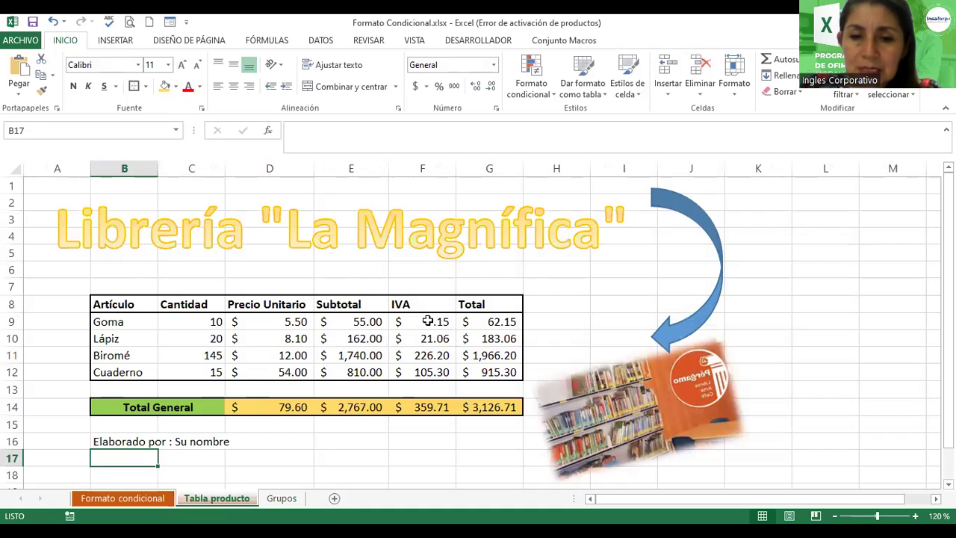
double_click(429, 321)
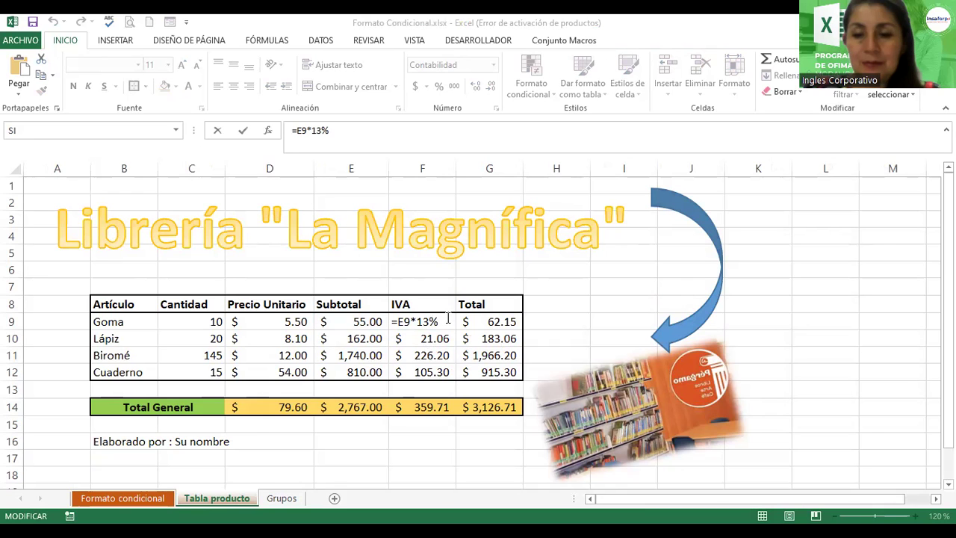
key("Return")
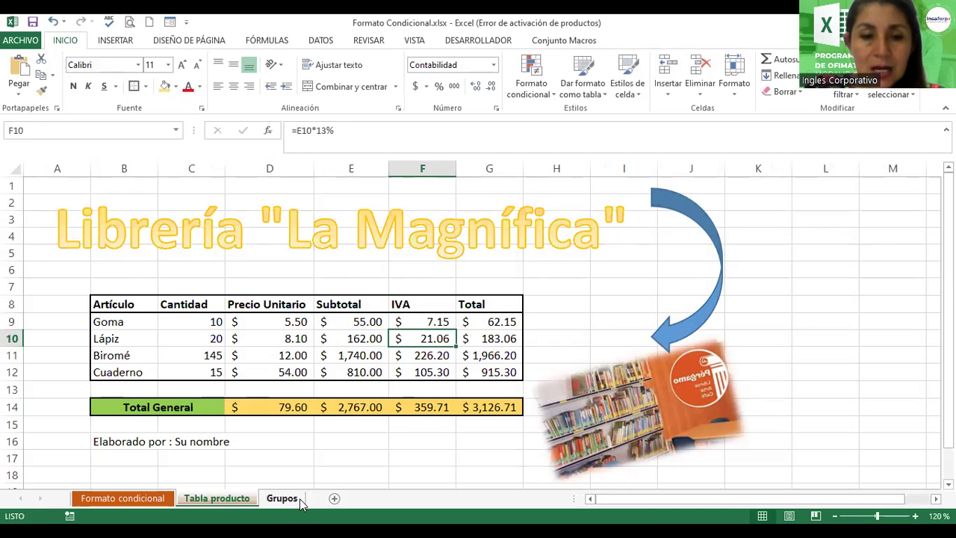
On Grupos, move the picture left to columns E–O and enter label A1 in A2
left_click(281, 498)
left_click_drag(456, 314, 364, 318)
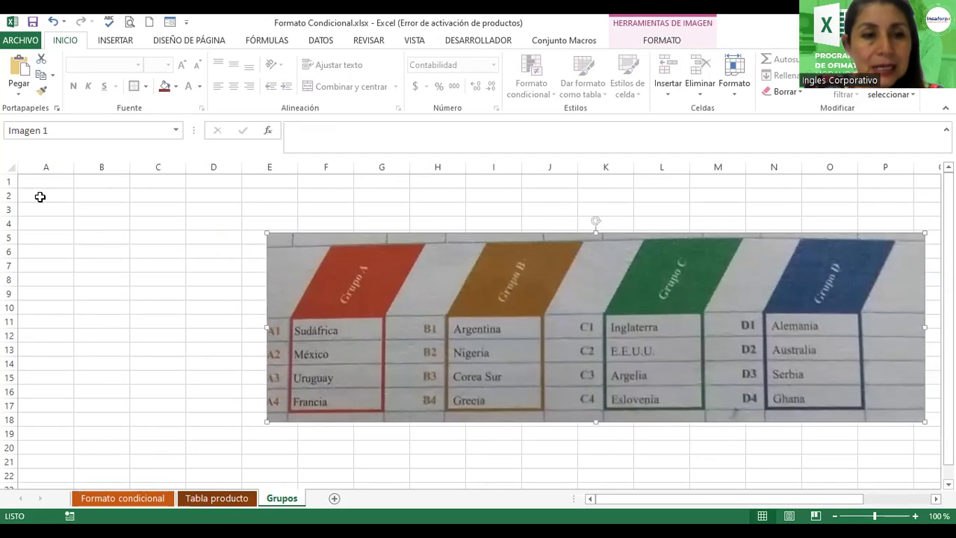
left_click(40, 196)
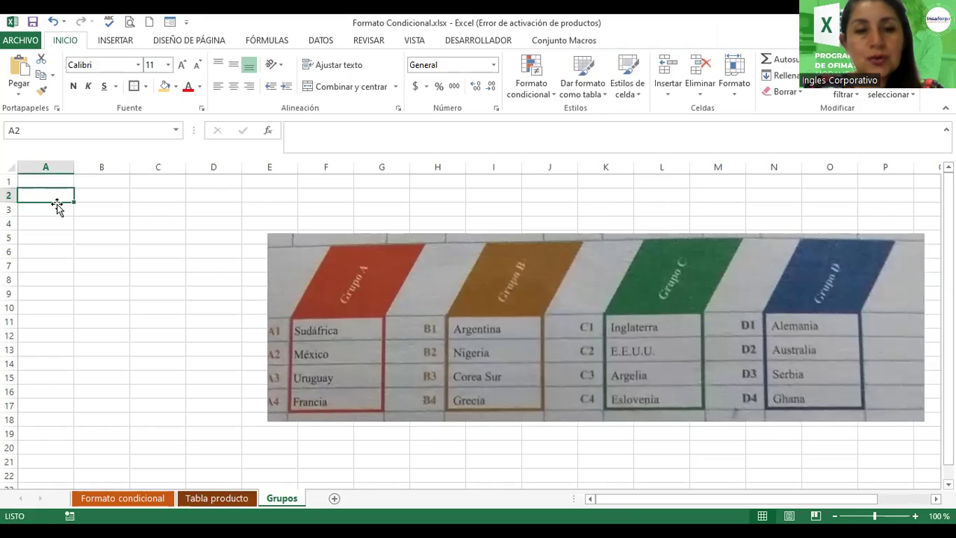
type("A1")
key("Return")
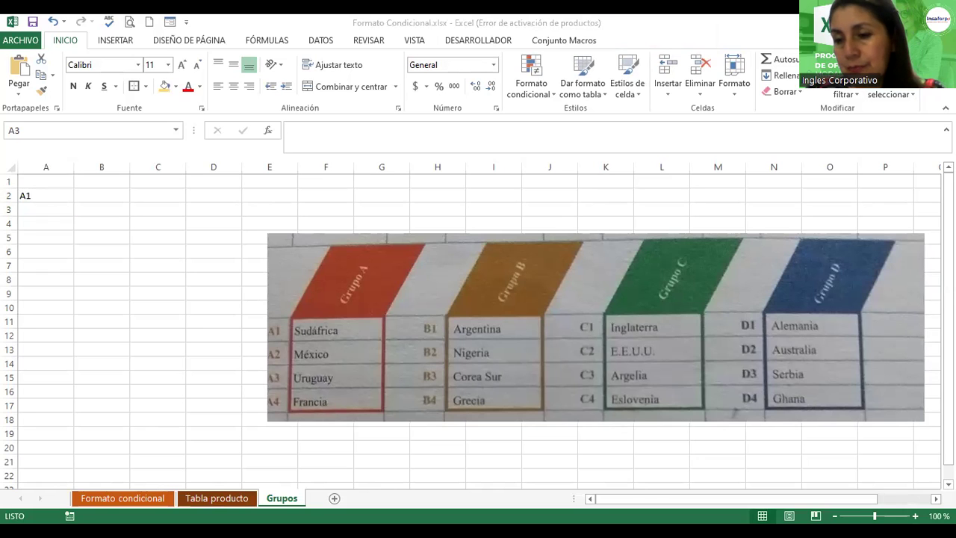
scroll(478, 325, "up", 2, "ctrl")
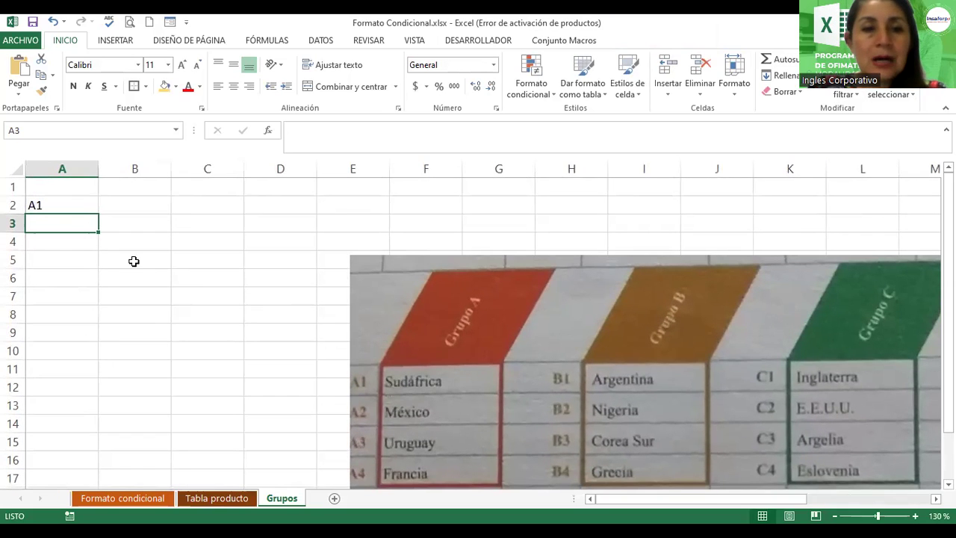
left_click(87, 207)
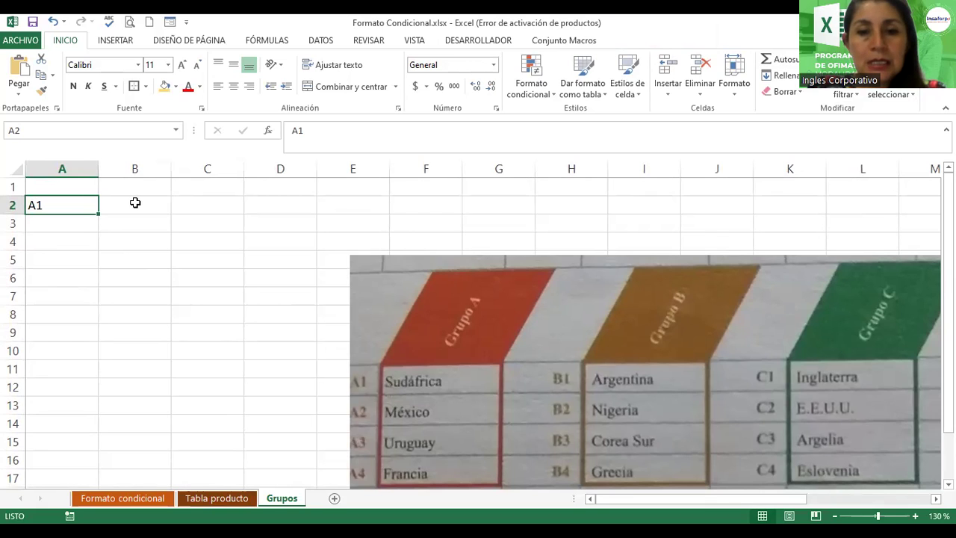
Type the heading 'Grupo A' in cell B1
left_click(135, 189)
type("Grupo a")
key("BackSpace")
type("A")
key("Return")
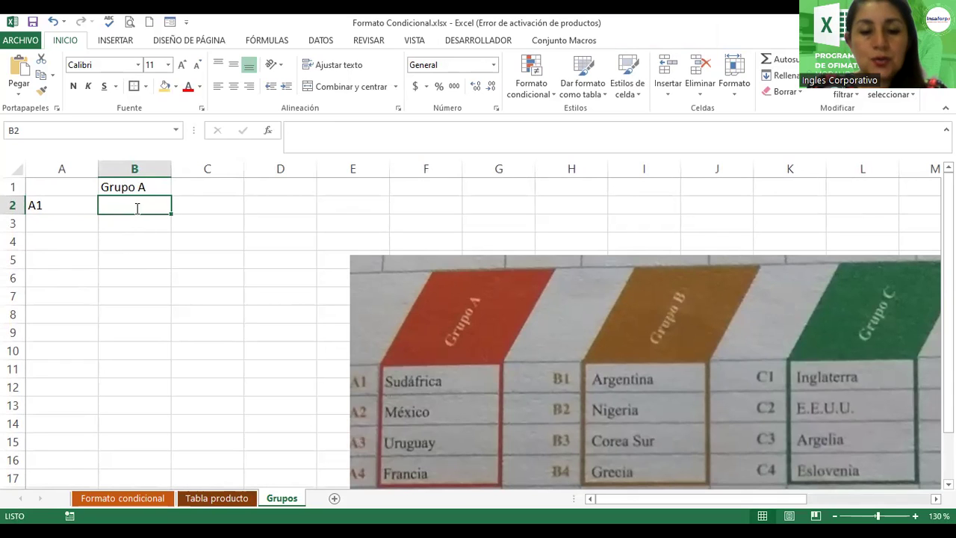
List Sudáfrica, México, Uruguay and Francia in B2:B5
type("Su")
key("BackSpace")
key("BackSpace")
type("Sudág")
key("BackSpace")
type("frica")
key("Return")
type("M")
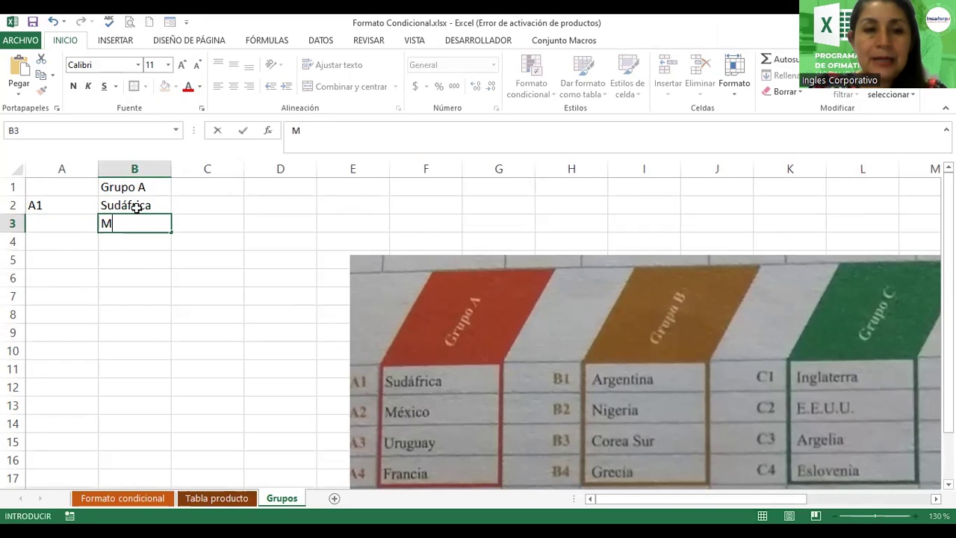
type("éxico")
key("Return")
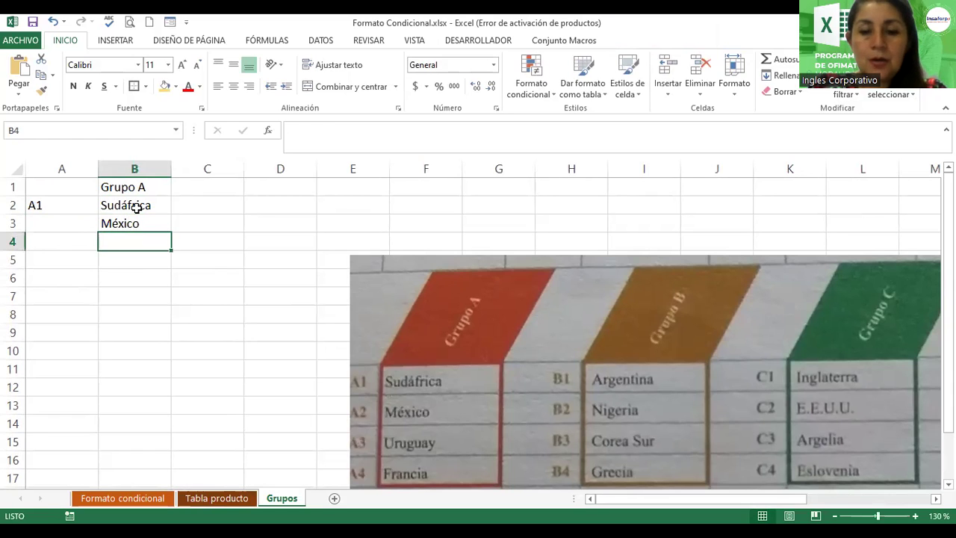
type("Uruguay")
key("Return")
type("Francia")
key("Return")
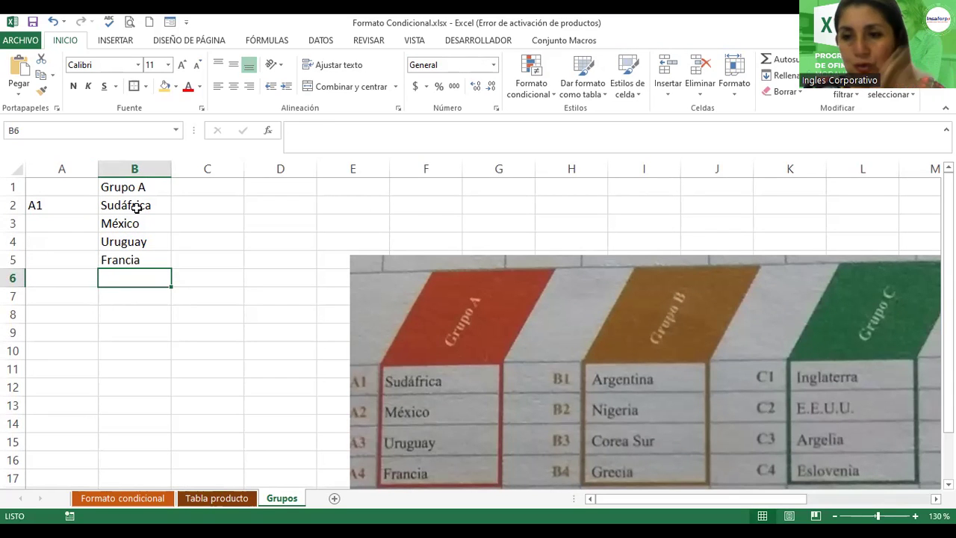
Fill A3:A5 with labels A2–A4 and nudge the picture up and left
left_click(81, 209)
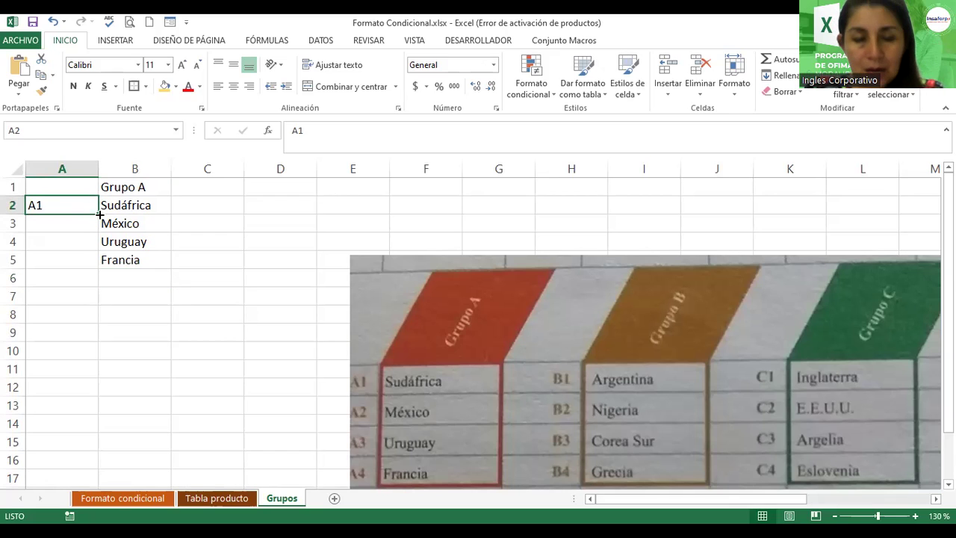
left_click_drag(99, 214, 98, 247)
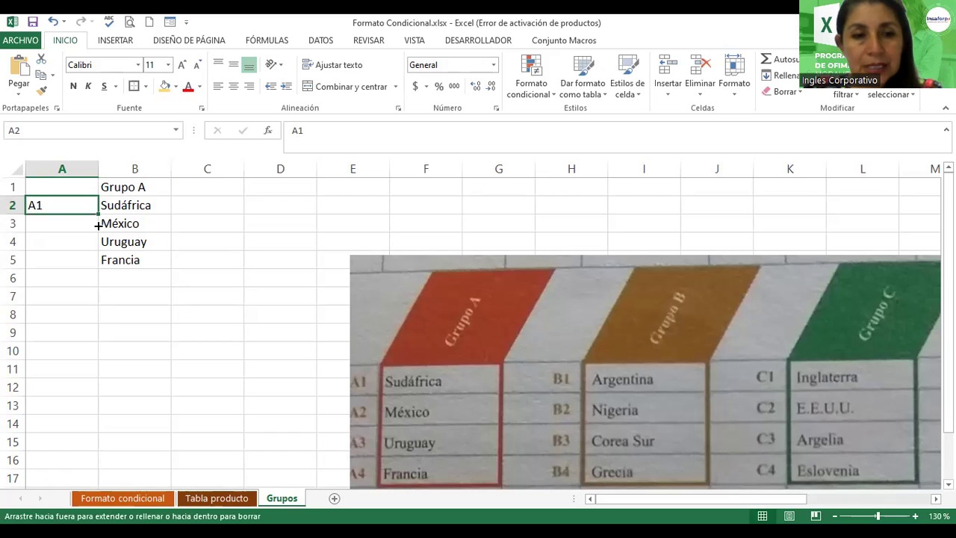
left_click_drag(98, 247, 100, 265)
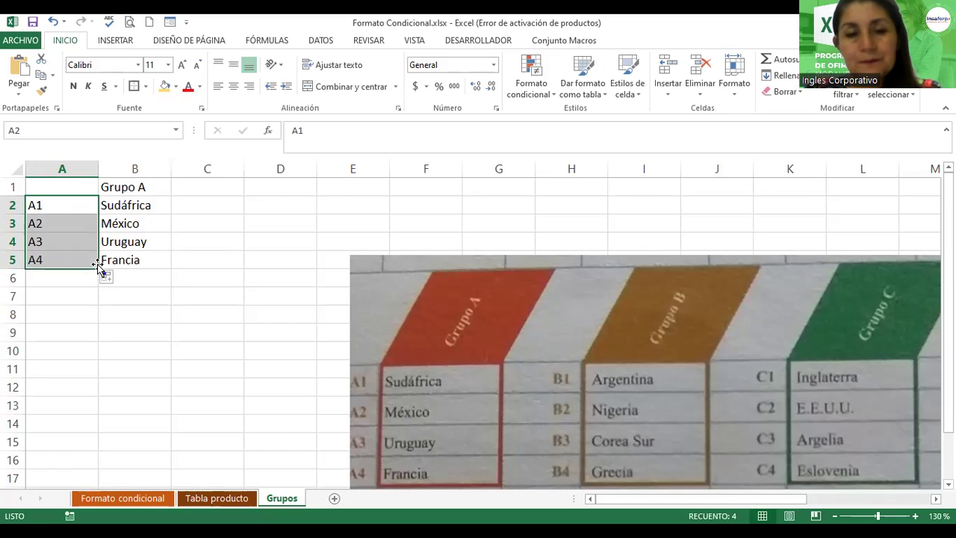
left_click_drag(474, 372, 462, 318)
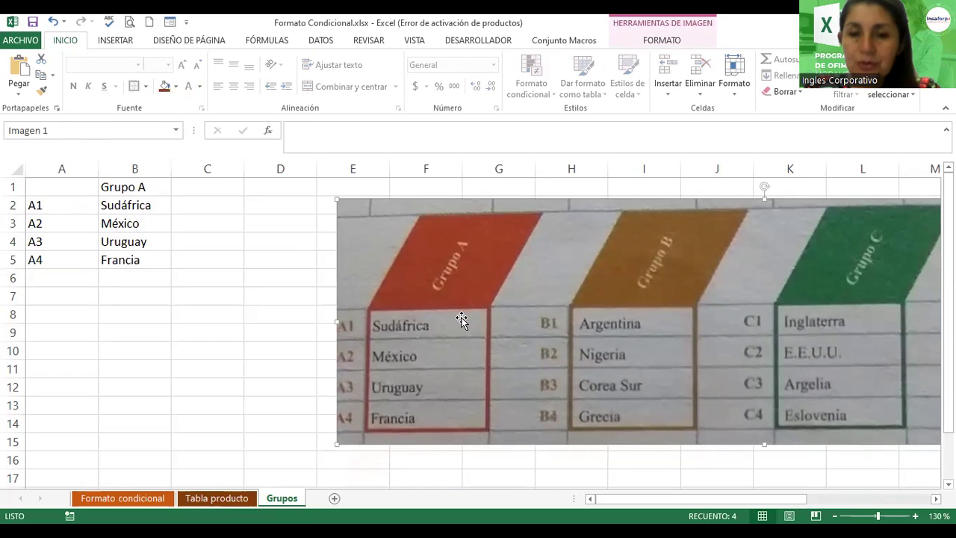
Give the B1 'Grupo A' heading a dark red fill, white font and Ángulo ascendente slant
left_click(127, 186)
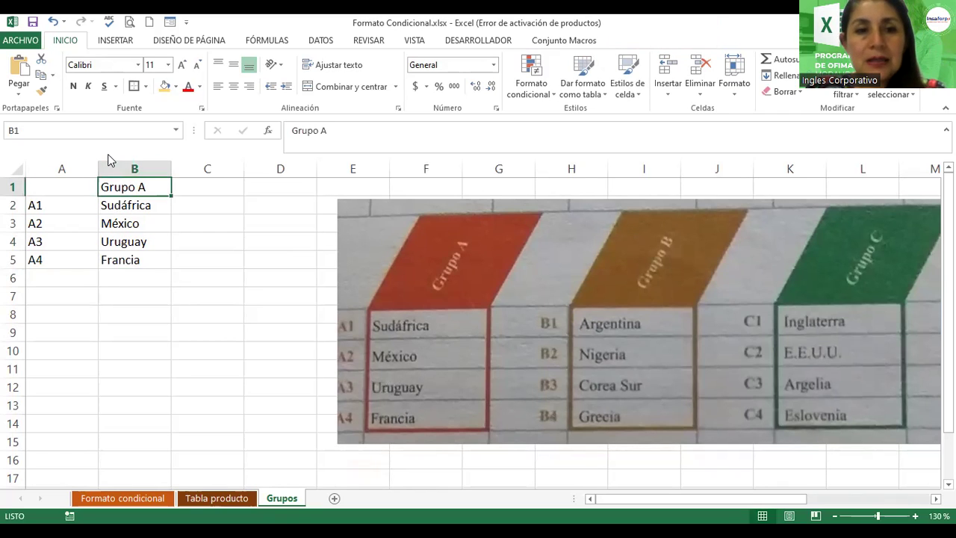
left_click(152, 191)
left_click(176, 86)
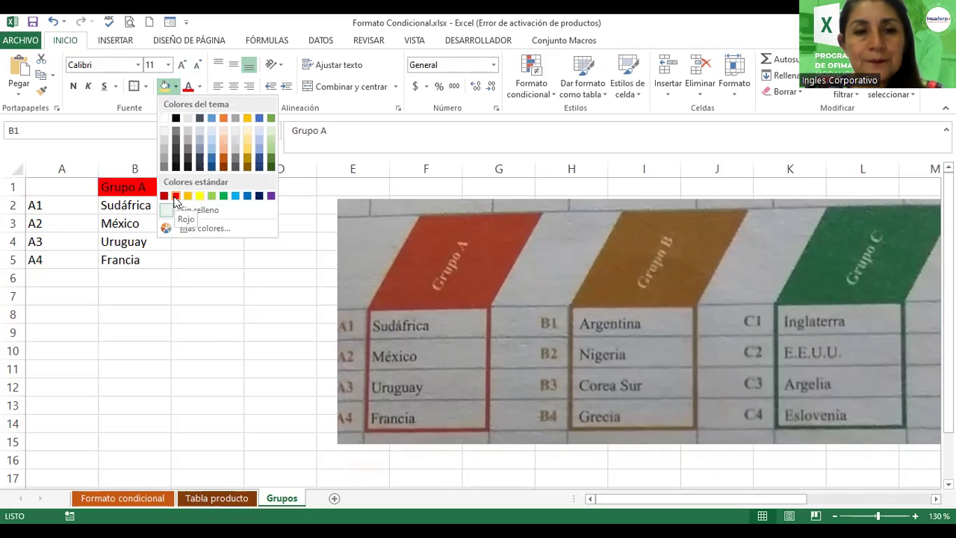
left_click(163, 196)
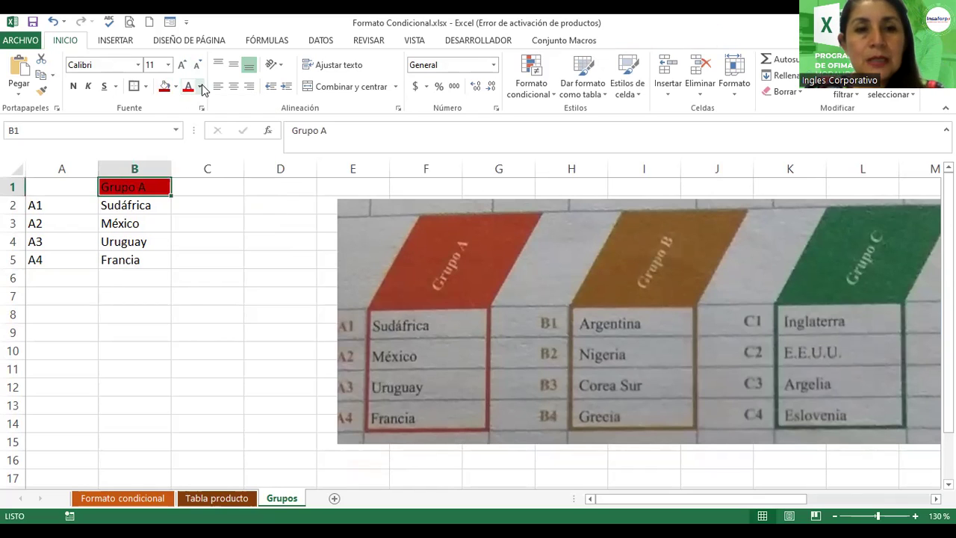
left_click(200, 87)
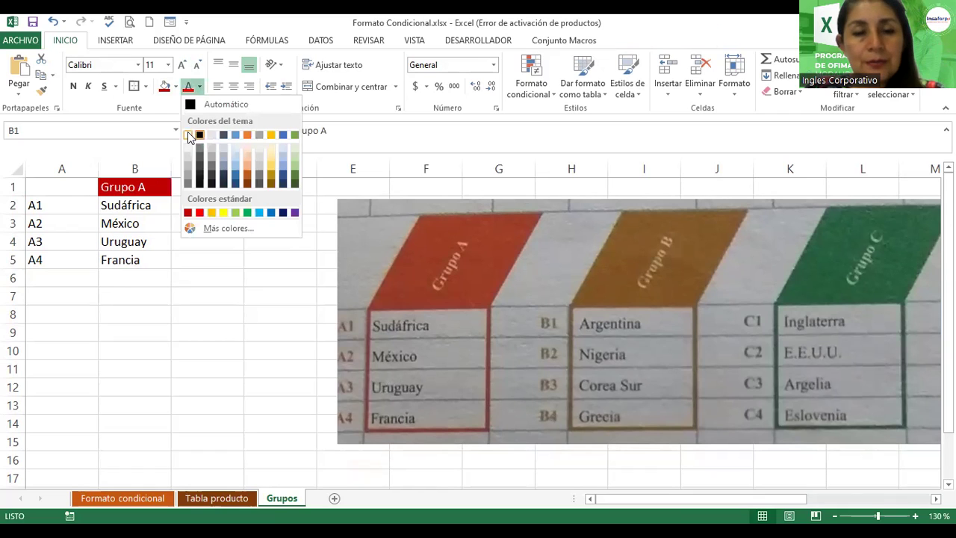
left_click(187, 135)
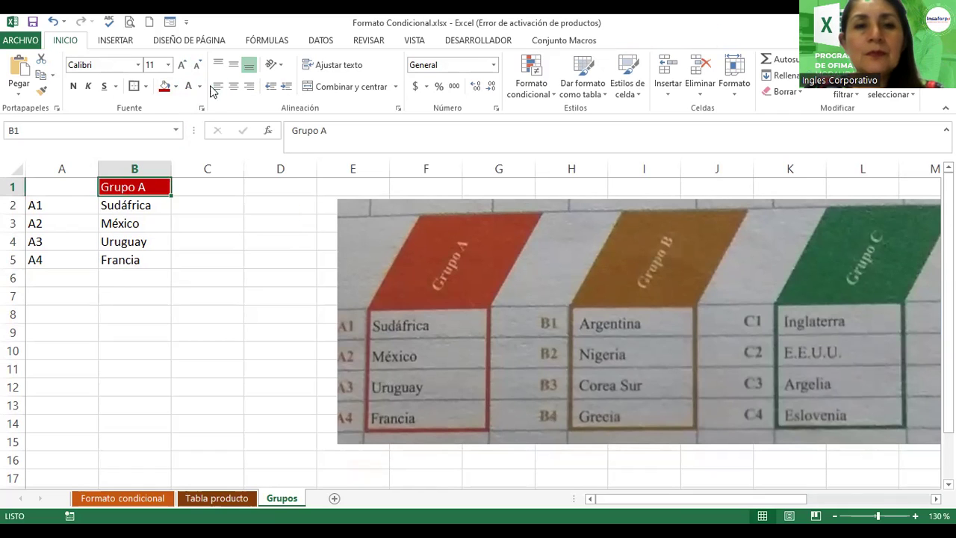
left_click(281, 69)
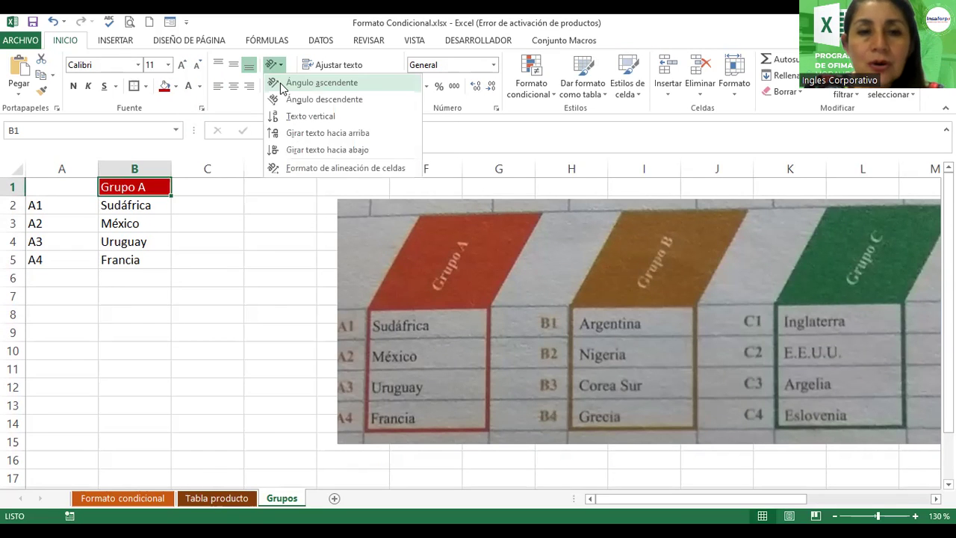
left_click(283, 84)
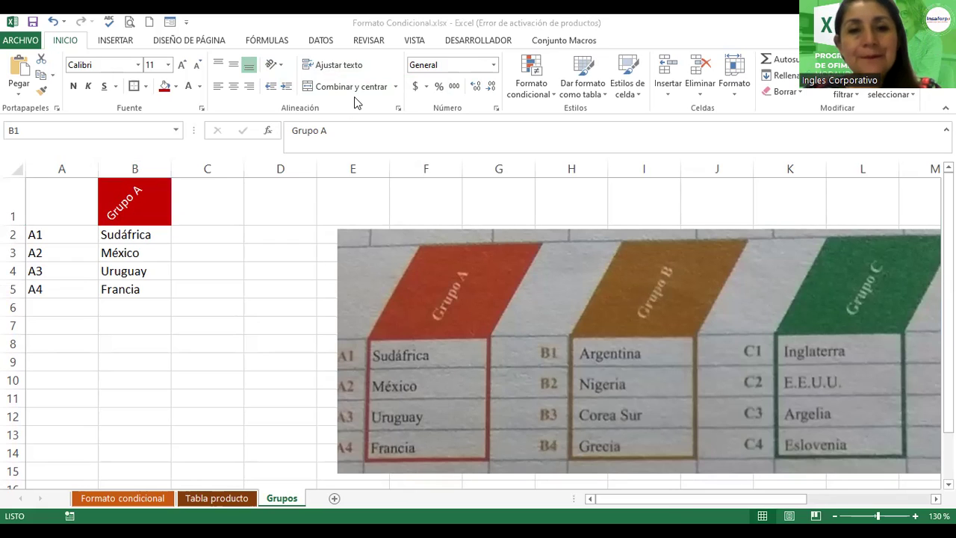
left_click_drag(140, 204, 138, 283)
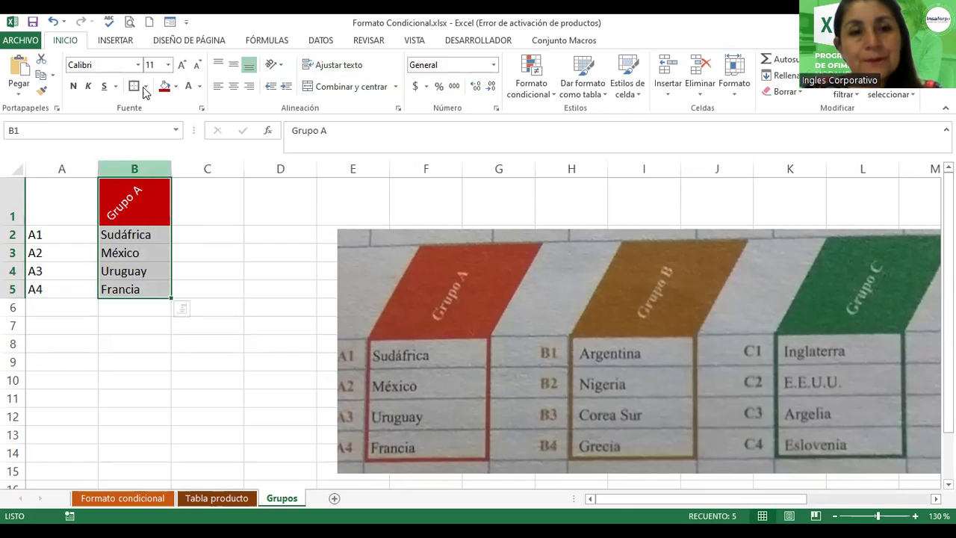
Keep Grupo A's red fill and upward slant, make it bold, and centre it in B1
left_click(202, 108)
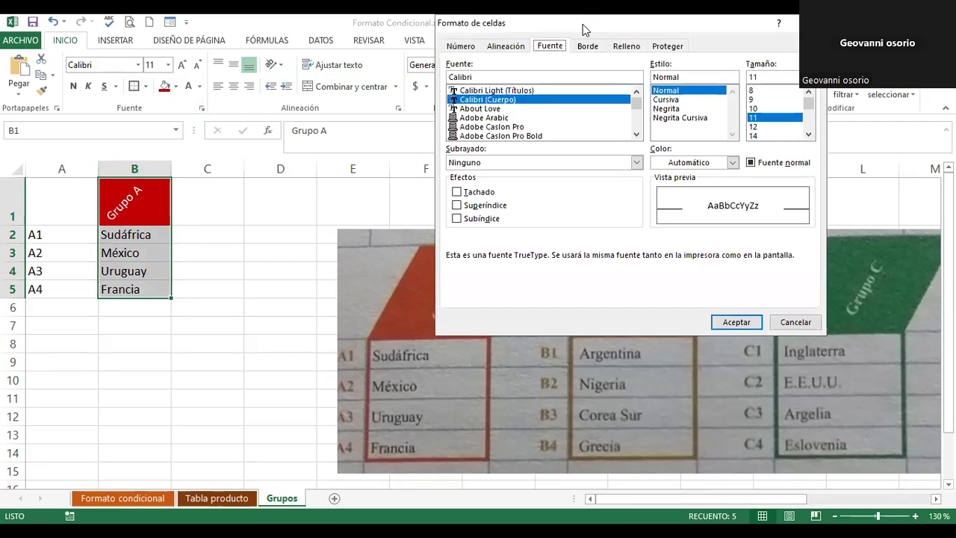
left_click_drag(583, 25, 438, 171)
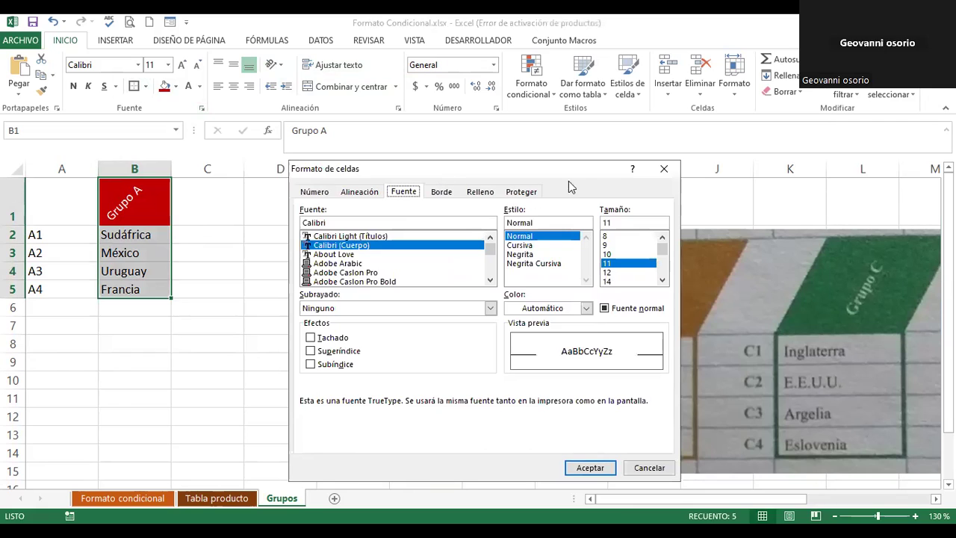
left_click(663, 169)
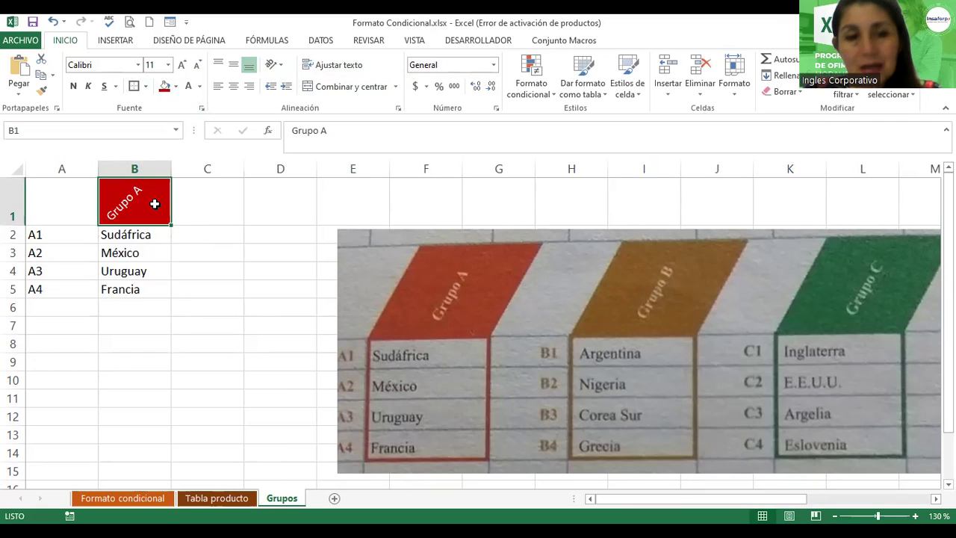
left_click(176, 87)
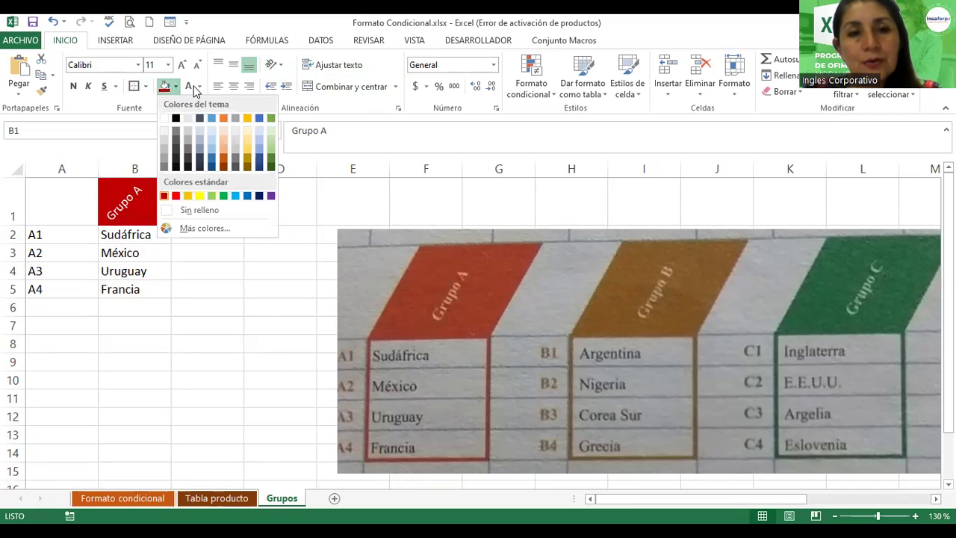
left_click(192, 90)
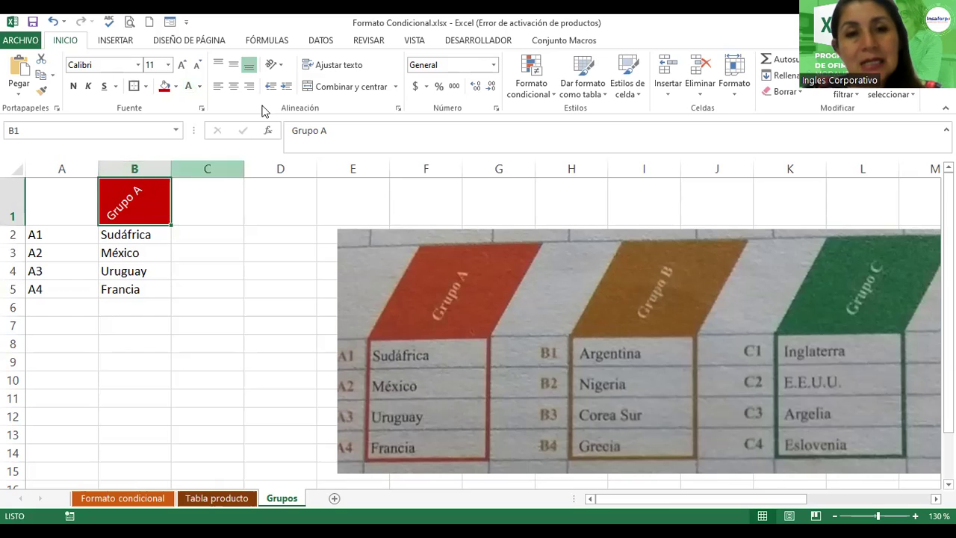
left_click(284, 67)
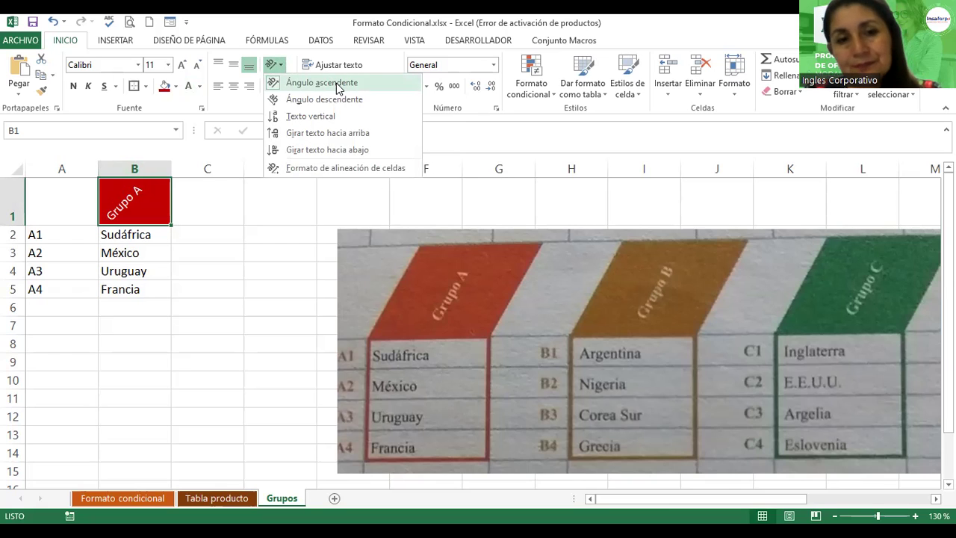
left_click(336, 84)
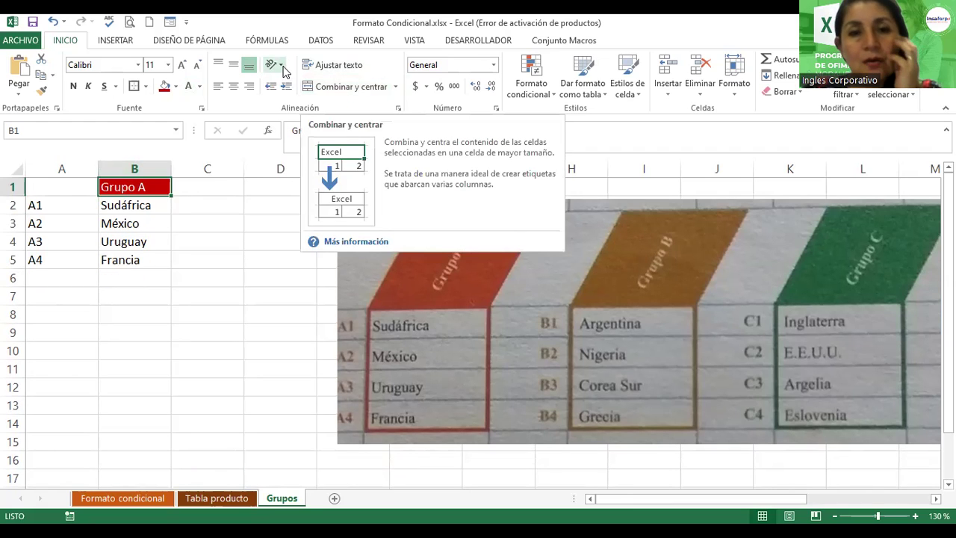
key("ctrl+z")
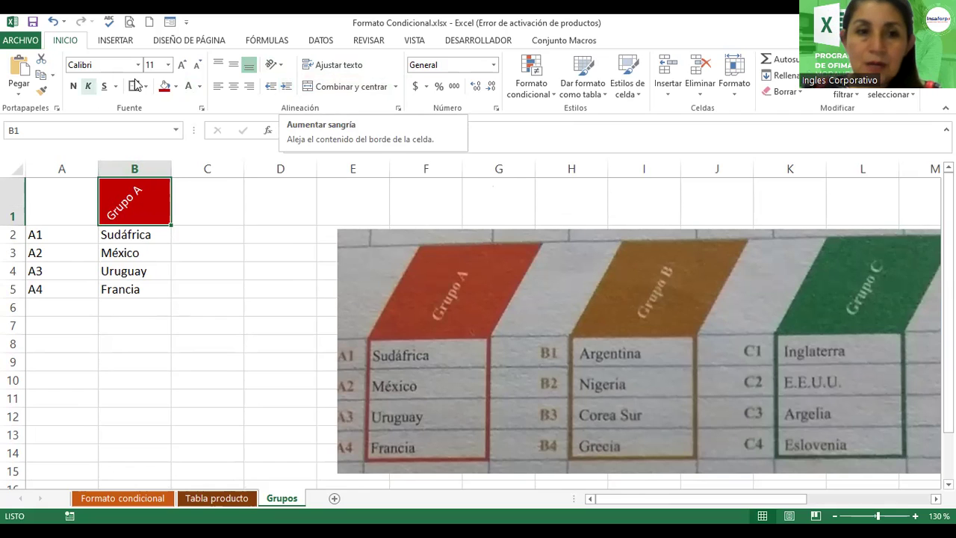
key("ctrl+z")
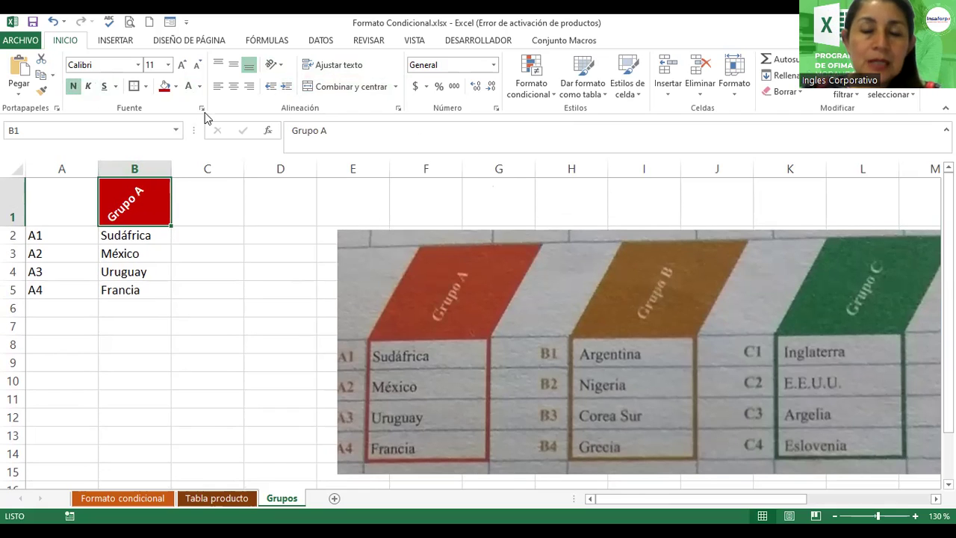
left_click(236, 89)
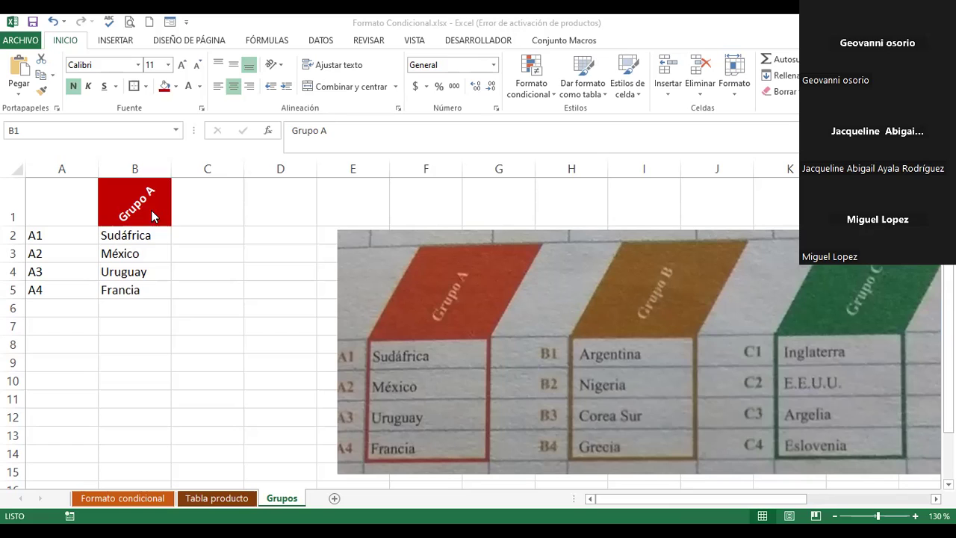
left_click_drag(151, 212, 130, 290)
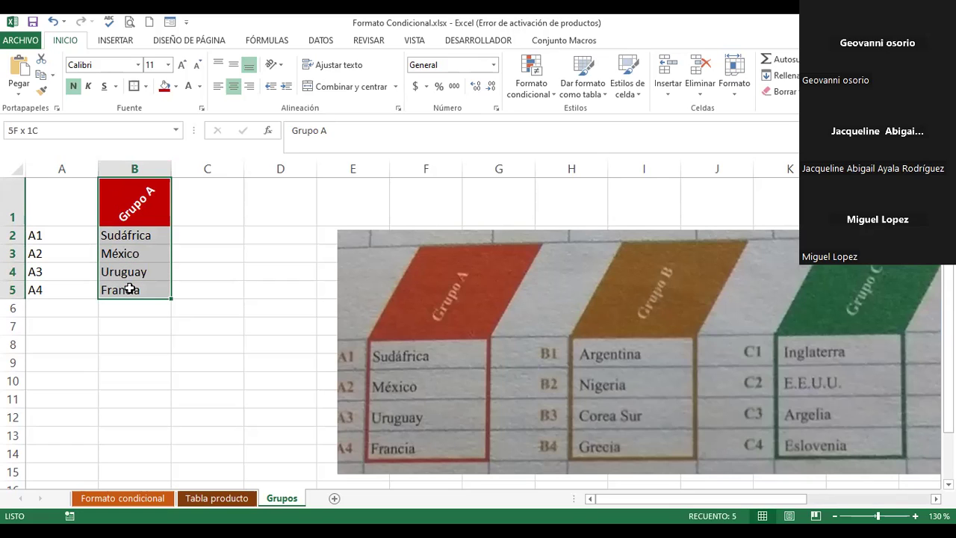
Frame B1:B5 with a thick dark red Contorno border in Format Cells > Borde
left_click(202, 110)
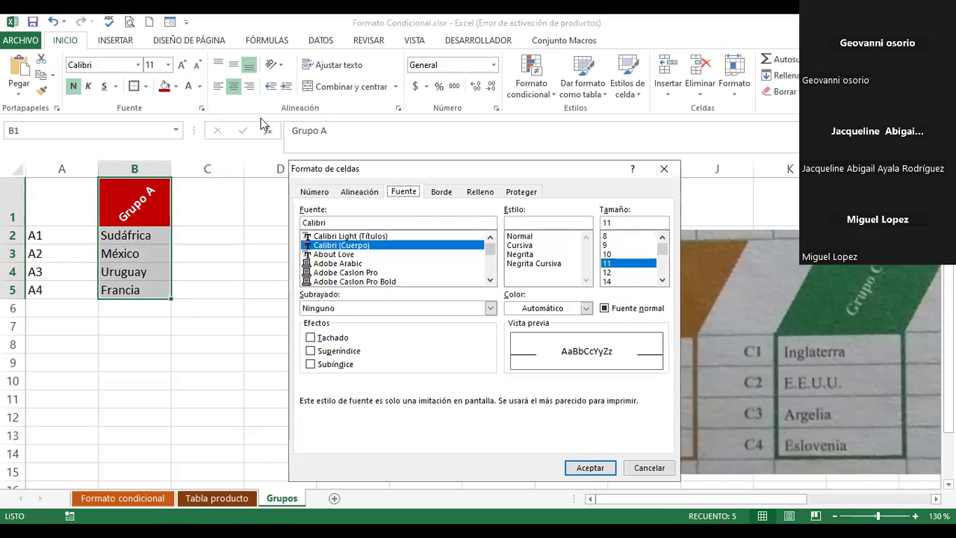
left_click(440, 193)
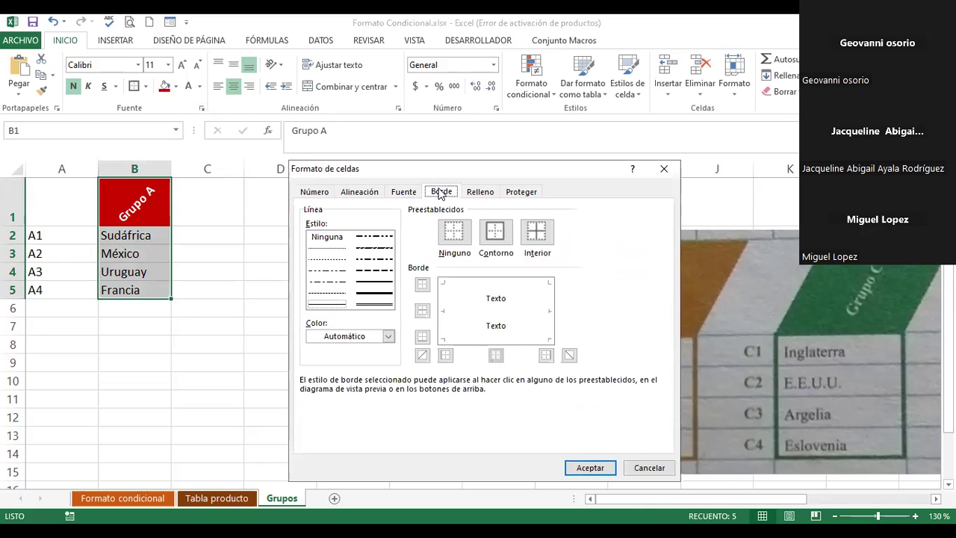
left_click(389, 336)
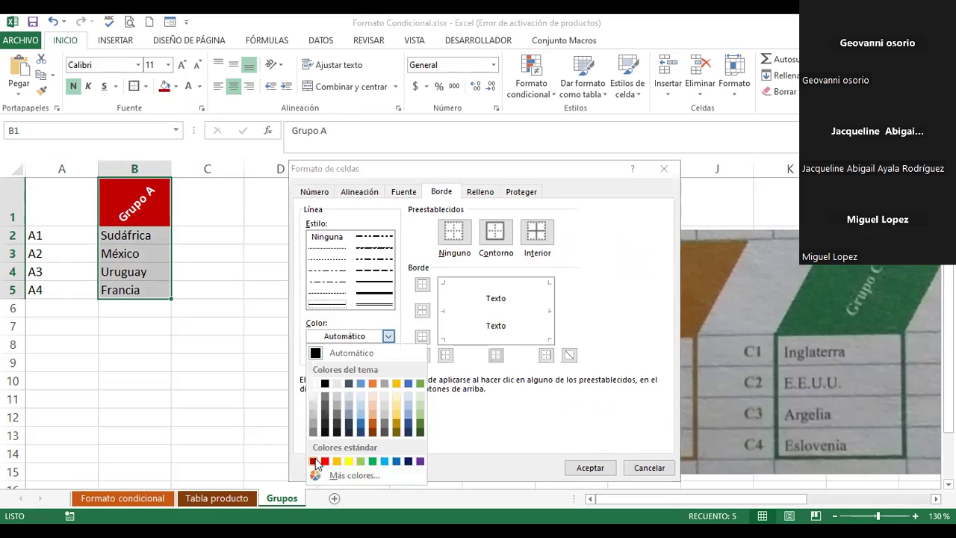
left_click(313, 461)
left_click(497, 233)
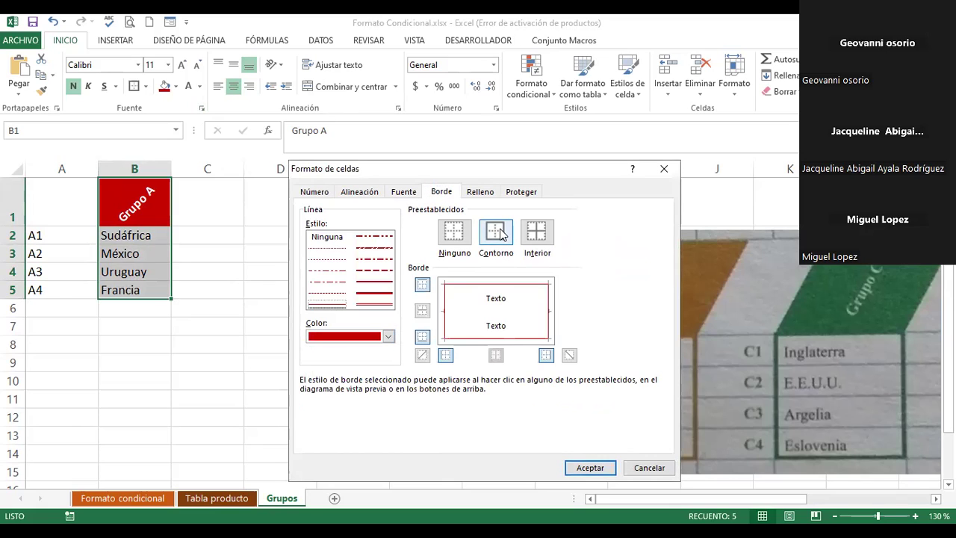
left_click(375, 295)
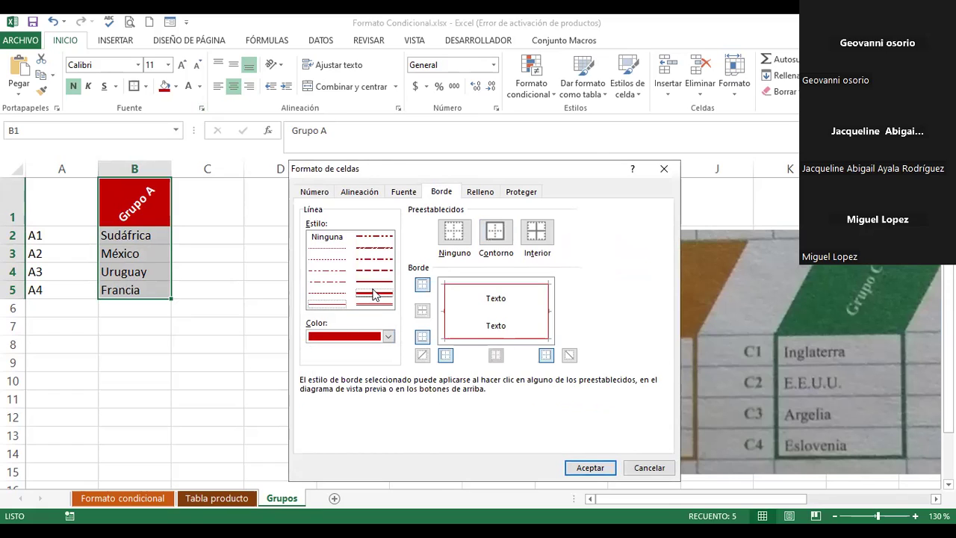
left_click(493, 234)
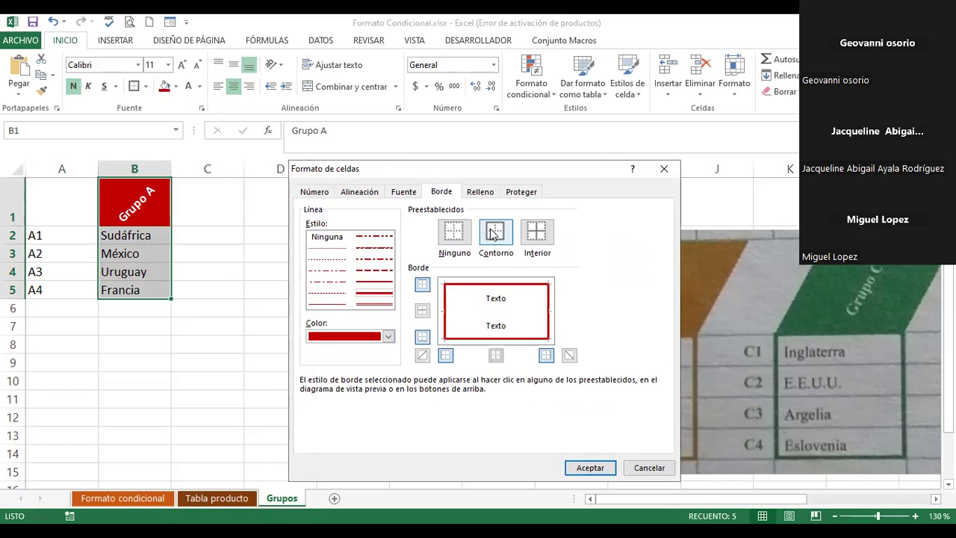
left_click(590, 467)
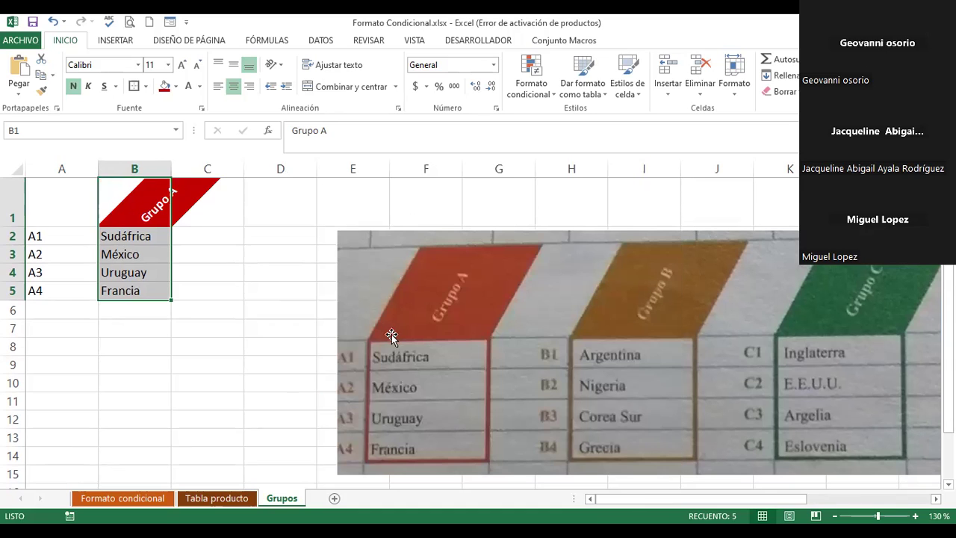
left_click(254, 266)
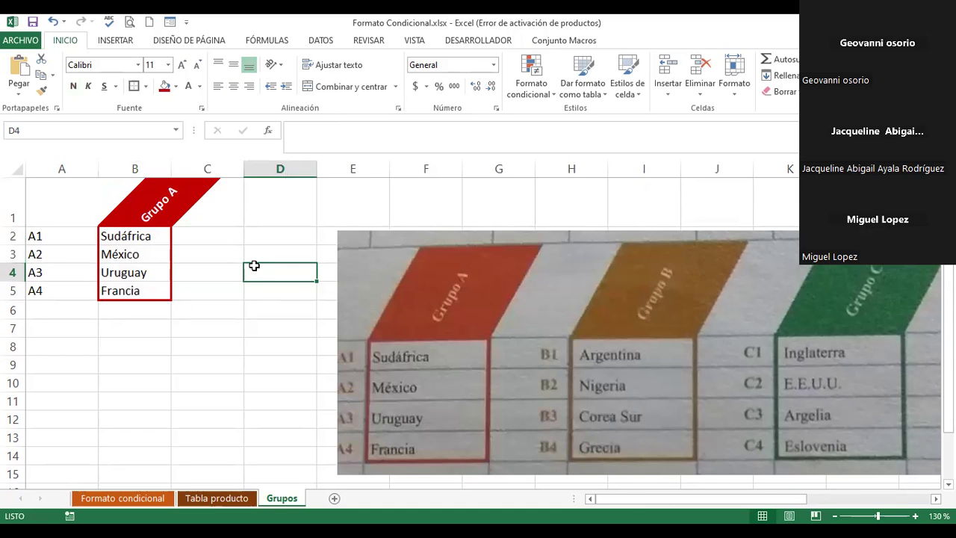
Make the A1–A4 labels bold and red, centre them, and narrow column A to 3.71
left_click_drag(47, 238, 48, 291)
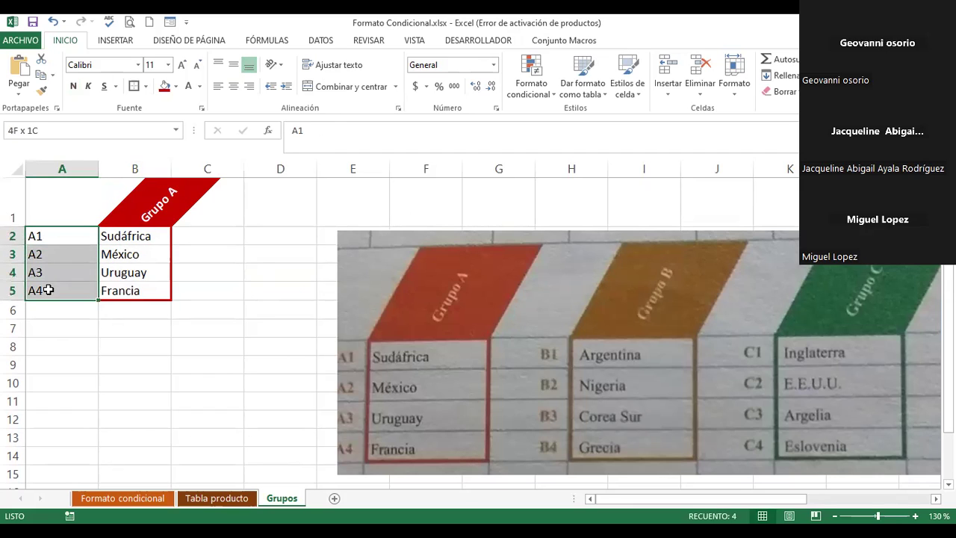
left_click(73, 86)
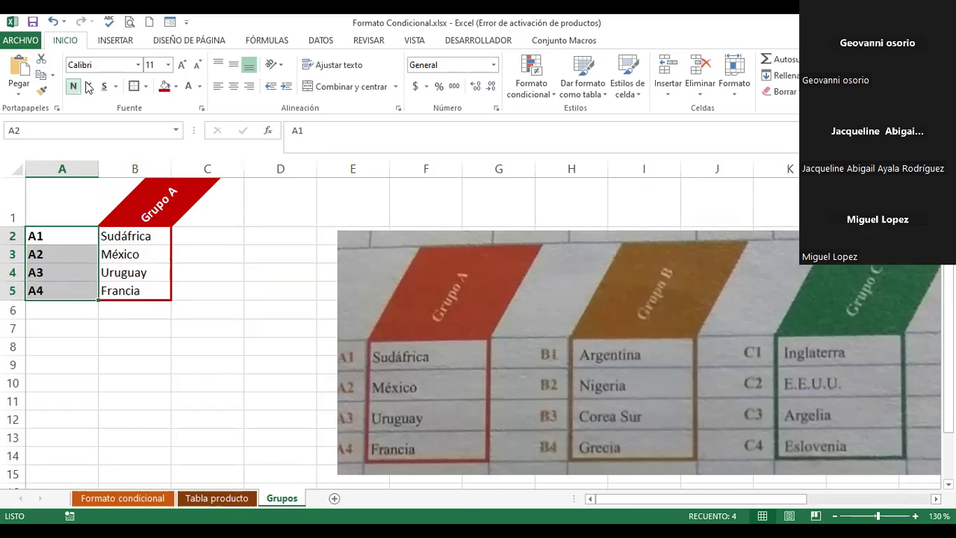
left_click(200, 92)
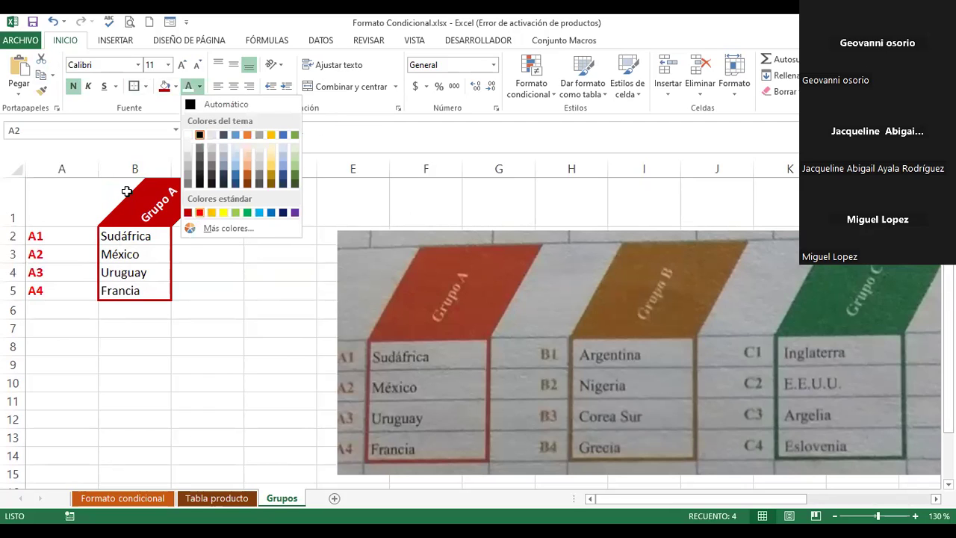
mouse_move(97, 169)
left_mouse_down()
mouse_move(44, 176)
mouse_move(59, 174)
left_mouse_up()
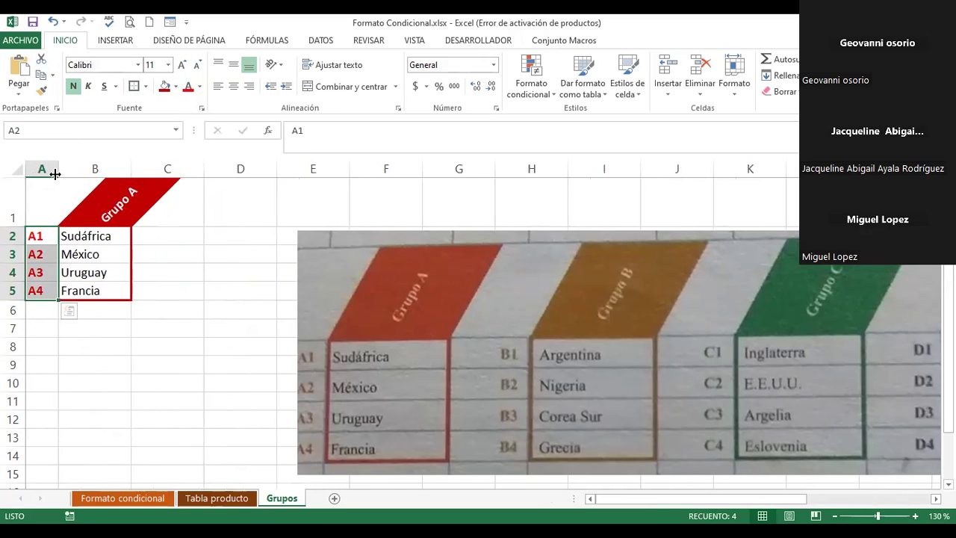
left_click(231, 89)
Select the Grupo A block, cells B1 through B5
left_click(220, 252)
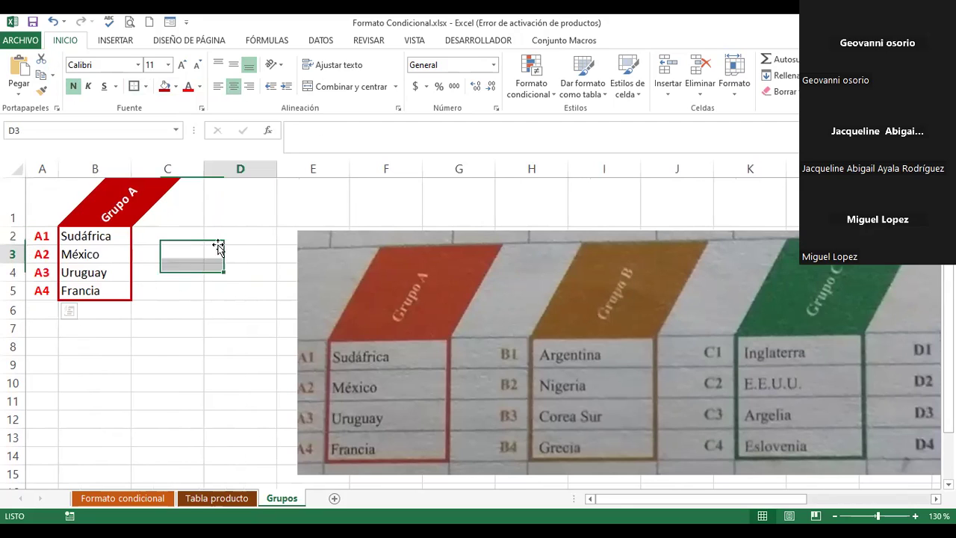
left_click(110, 188)
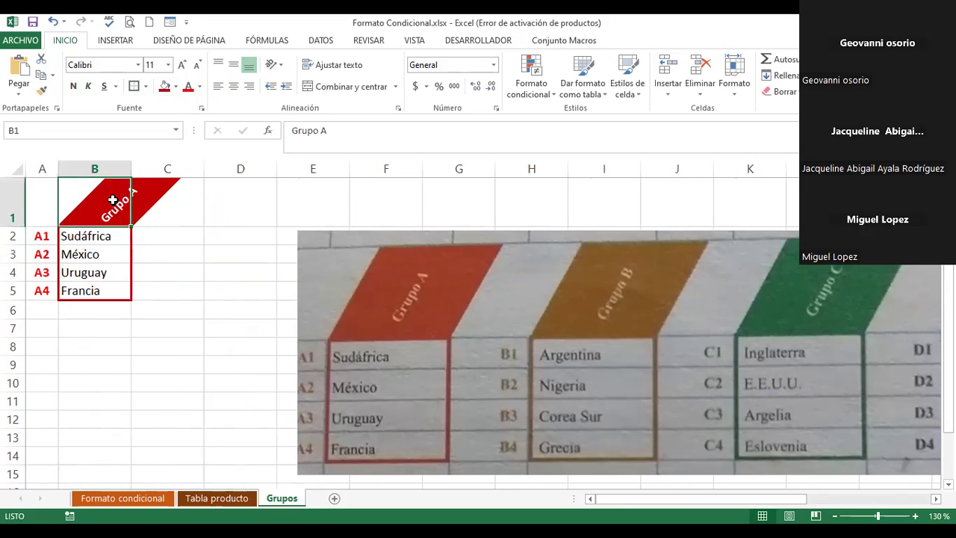
left_click_drag(112, 217, 117, 295)
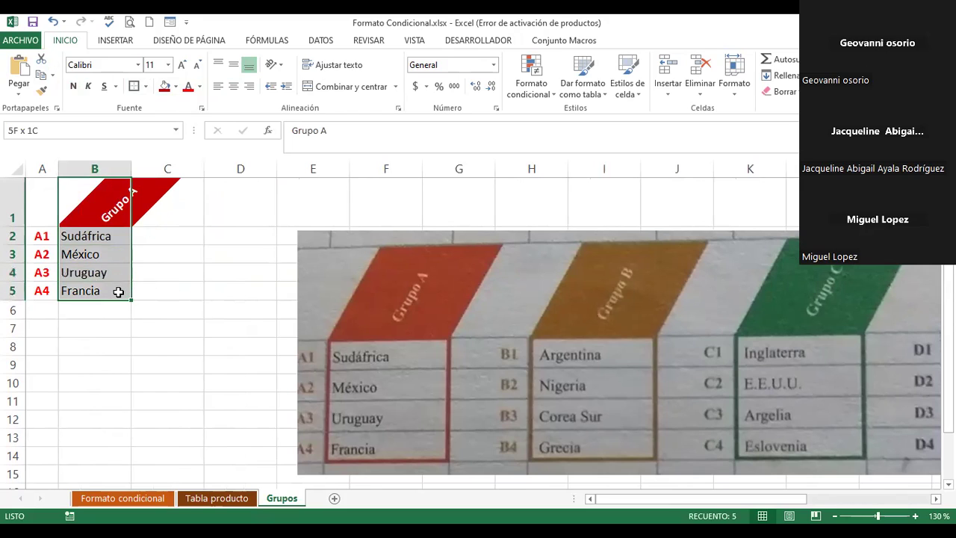
Set a dark red Contorno outline for B1:B5 in Format Cells > Borde
left_click(202, 108)
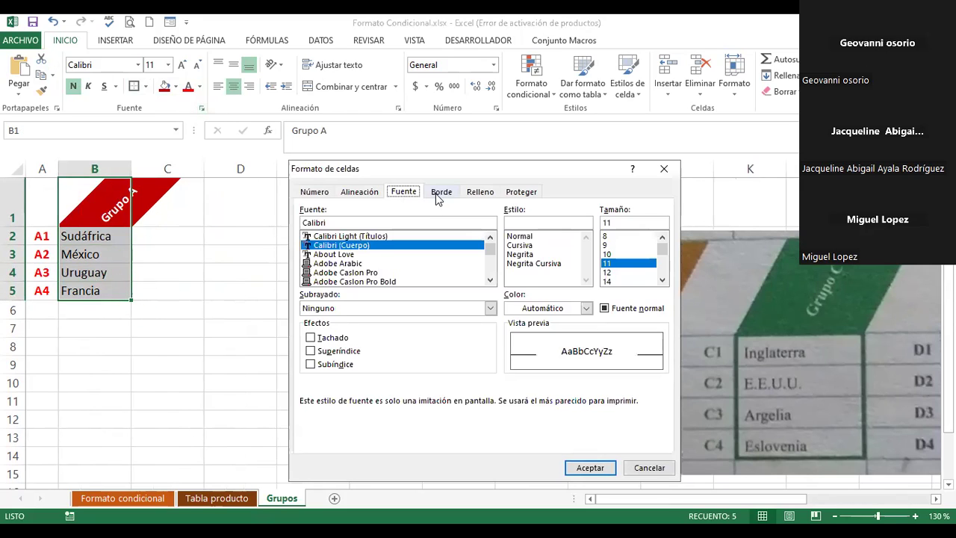
left_click(439, 192)
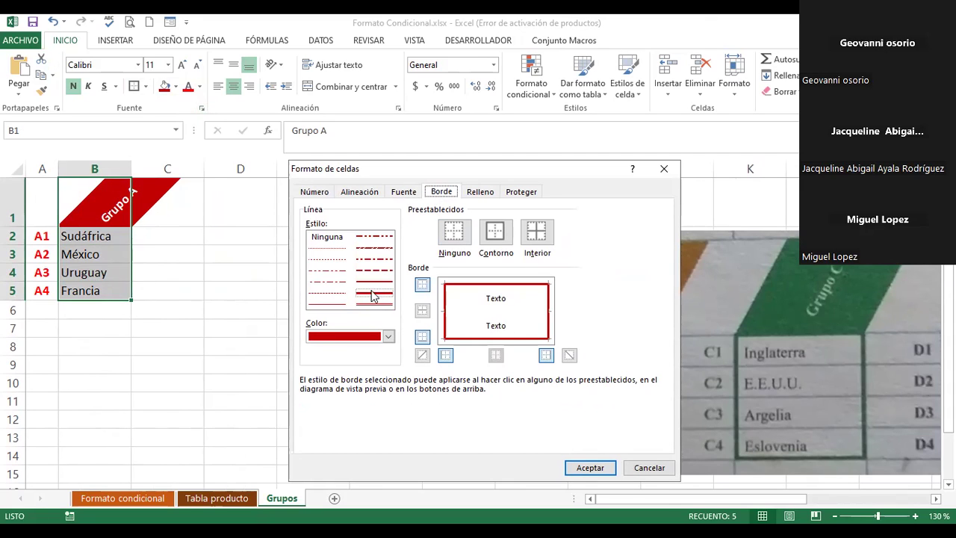
left_click(355, 342)
left_click(355, 342)
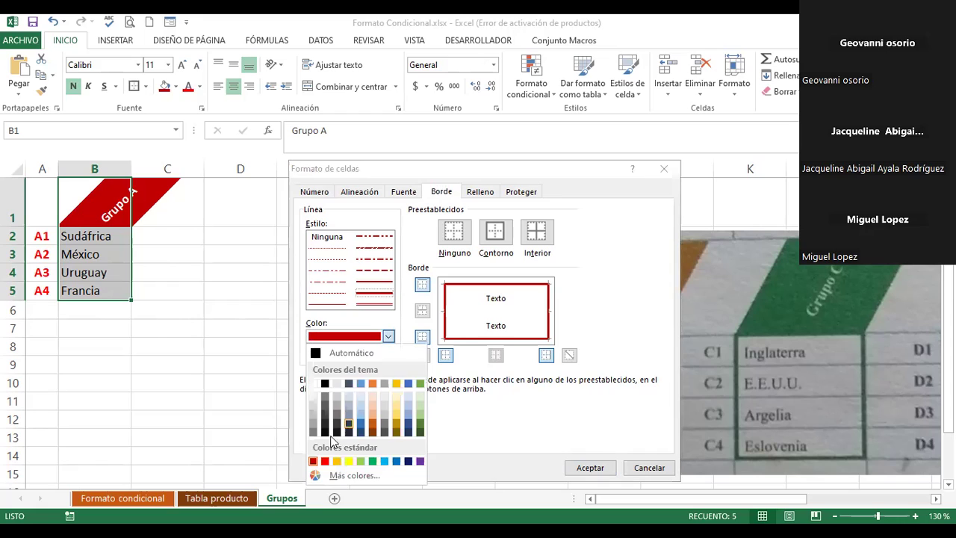
left_click(314, 461)
left_click(496, 230)
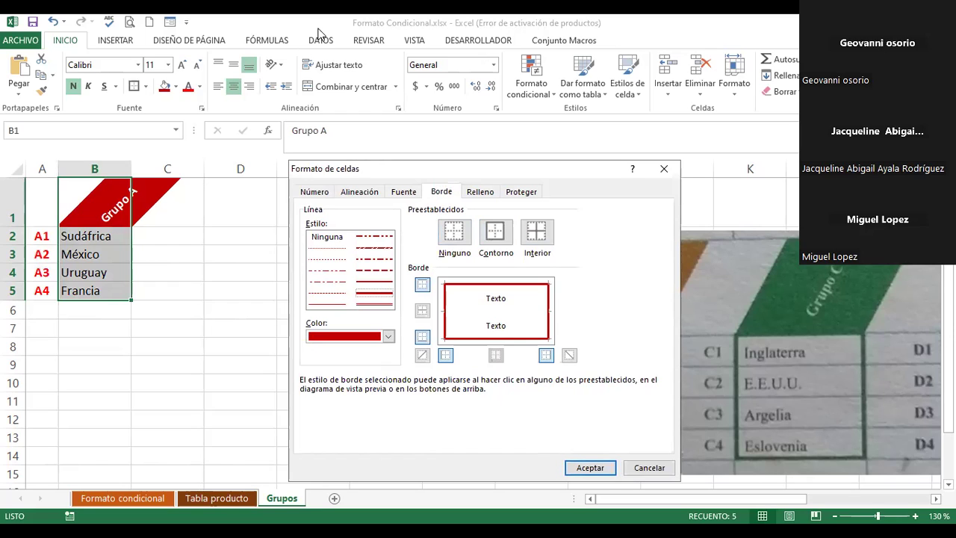
key("Return")
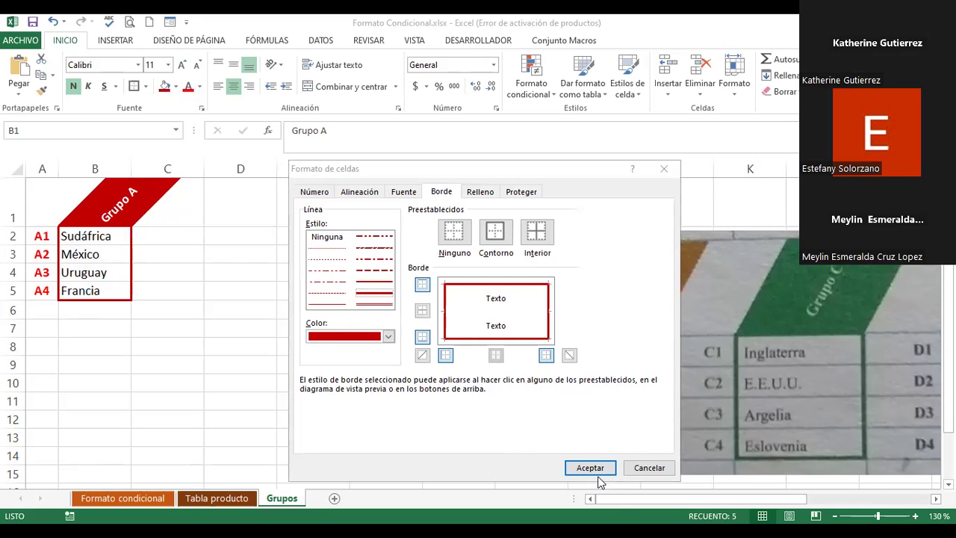
Add right-aligned labels B1–B4 in cells C2:C5
key("Return")
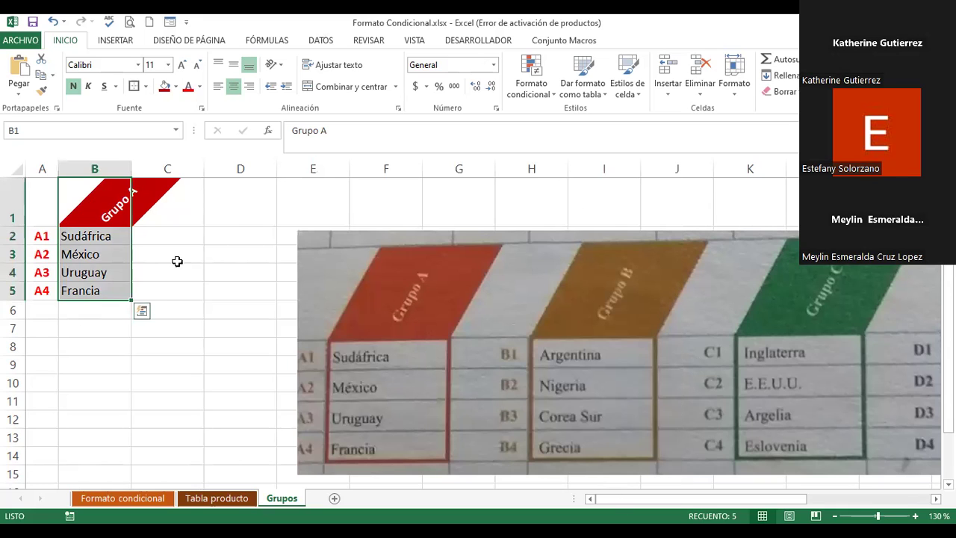
left_click(183, 235)
type("B1")
key("Return")
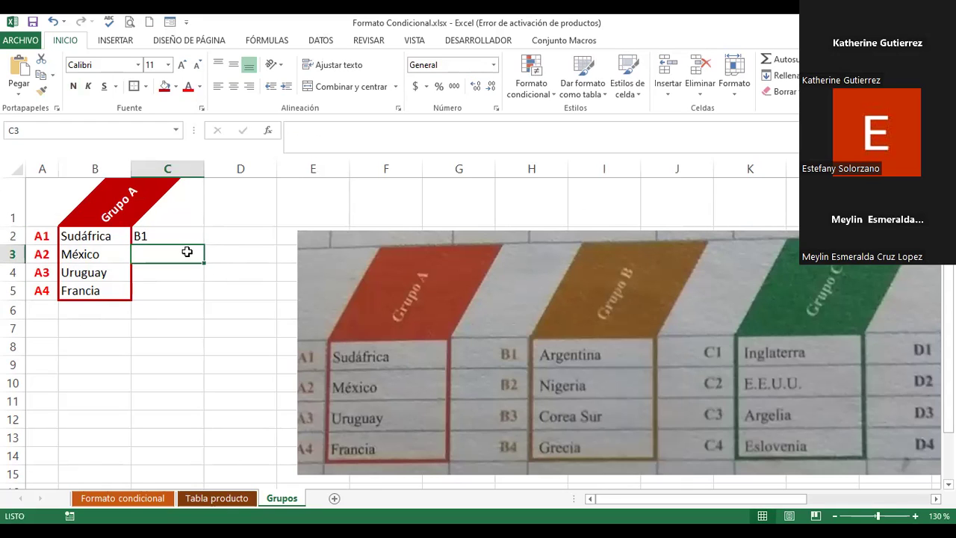
left_click(188, 241)
left_click_drag(205, 249, 203, 301)
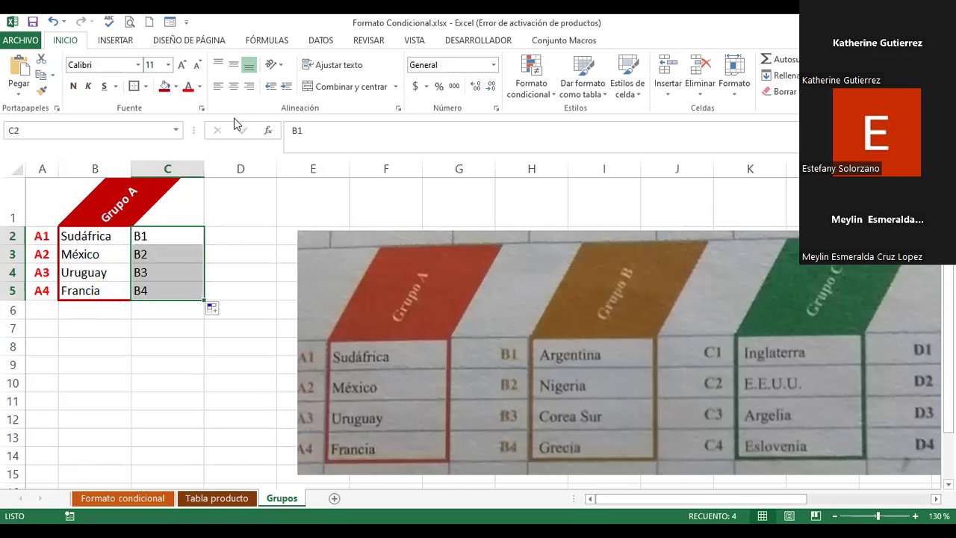
left_click(250, 87)
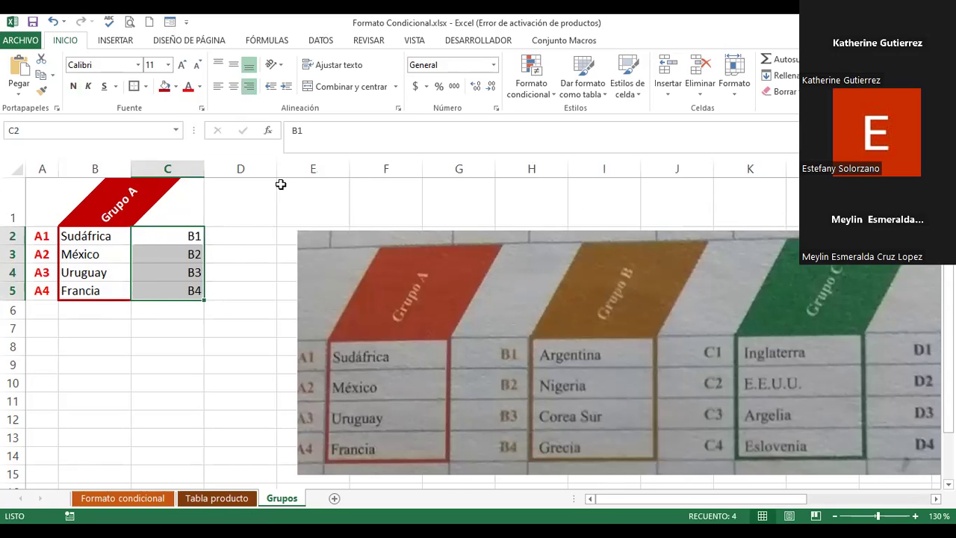
Enter 'Grupo B' in D1 with Argentina, Nigeria, Corea Sur and Grecia below it
left_click(239, 209)
type("Grupo B")
key("Return")
type("Argentina")
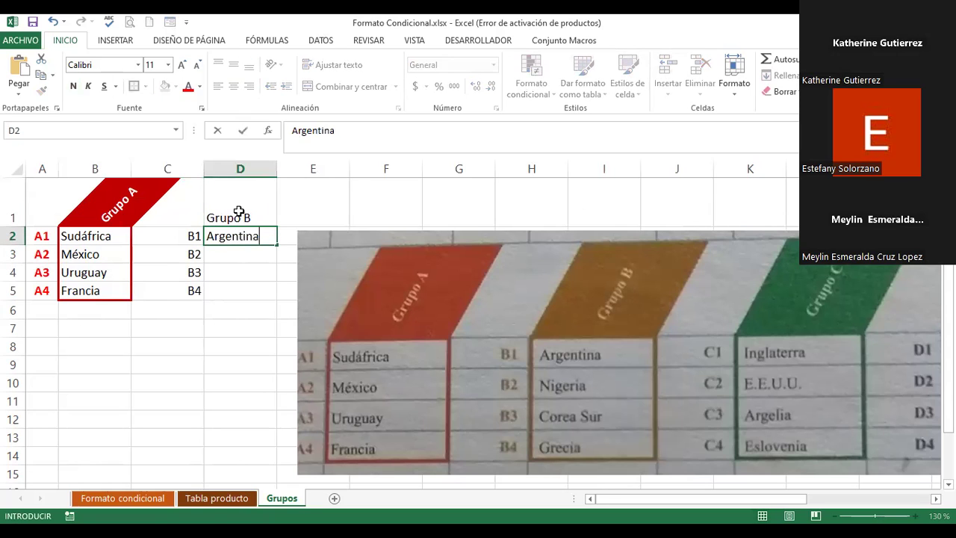
key("Return")
type("Nigeria")
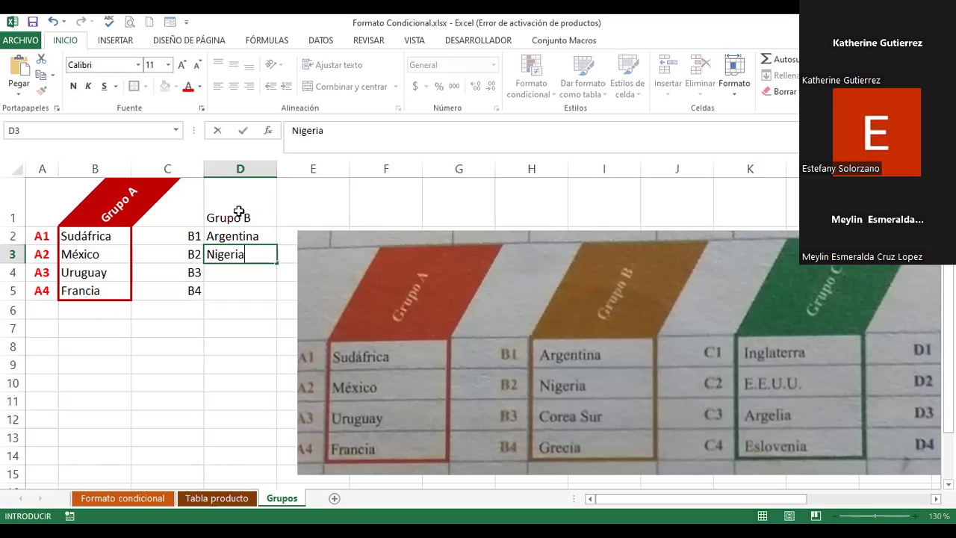
key("Return")
type("Corea Sur")
key("Return")
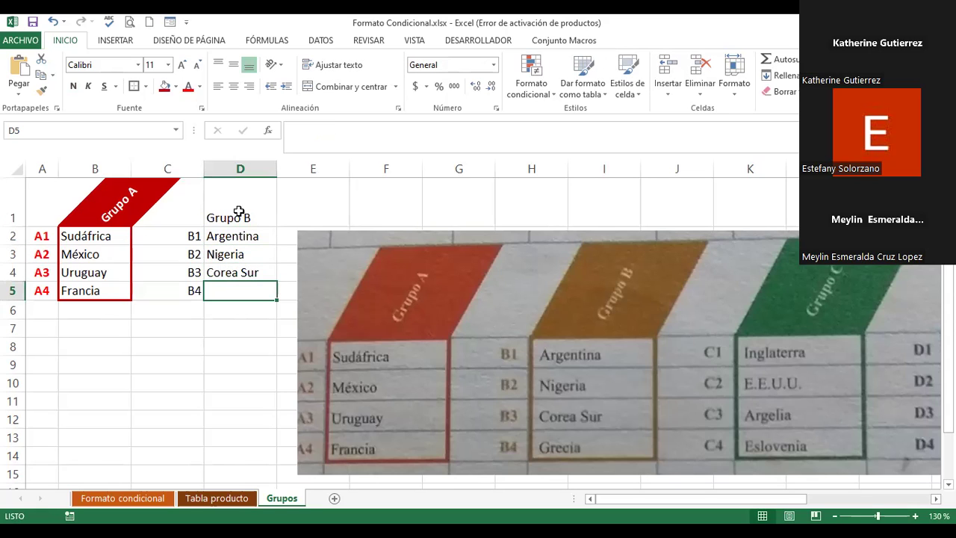
type("Gracia")
key("BackSpace")
key("BackSpace")
key("BackSpace")
key("BackSpace")
type("eci")
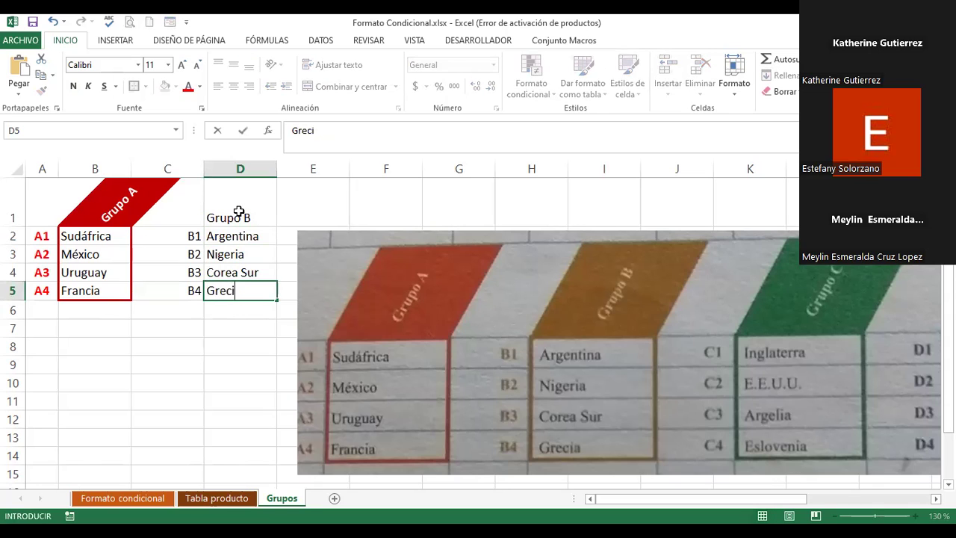
type("a")
key("Return")
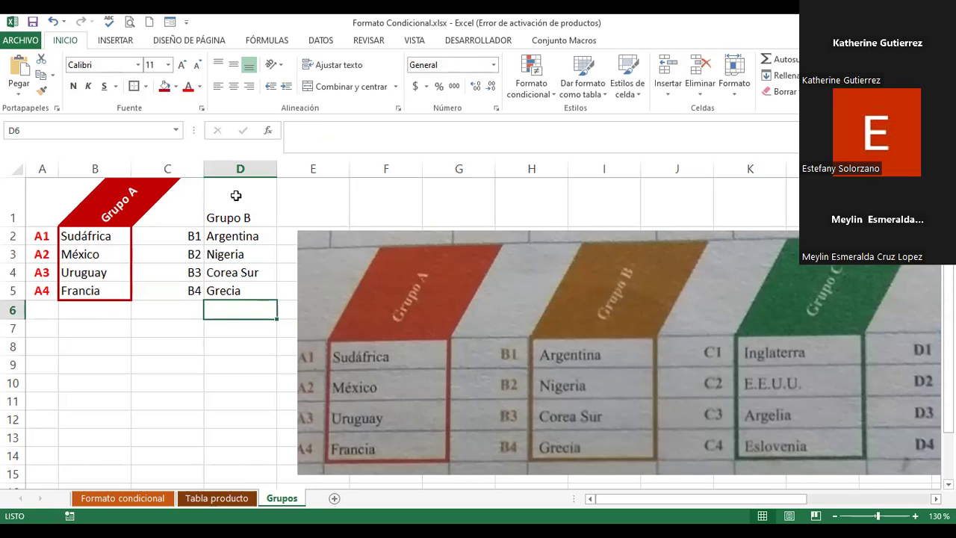
left_click(236, 197)
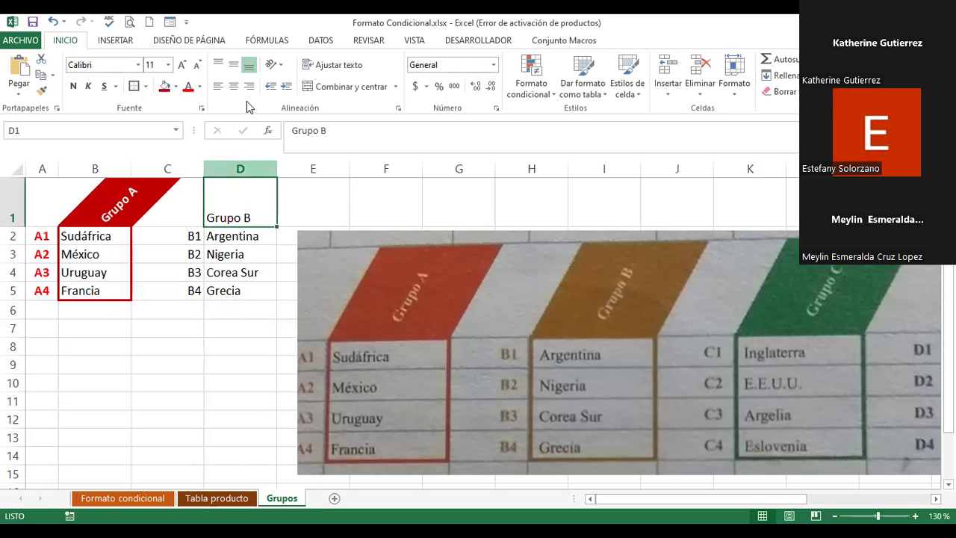
Give the Grupo B heading in D1 a dark gold fill with bold, white, upward-angled text
left_click(176, 87)
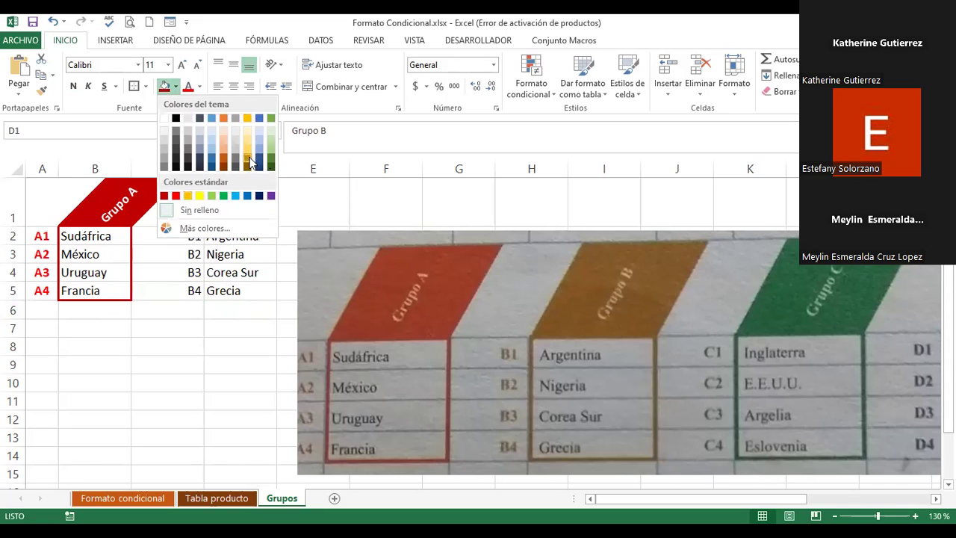
key("Escape")
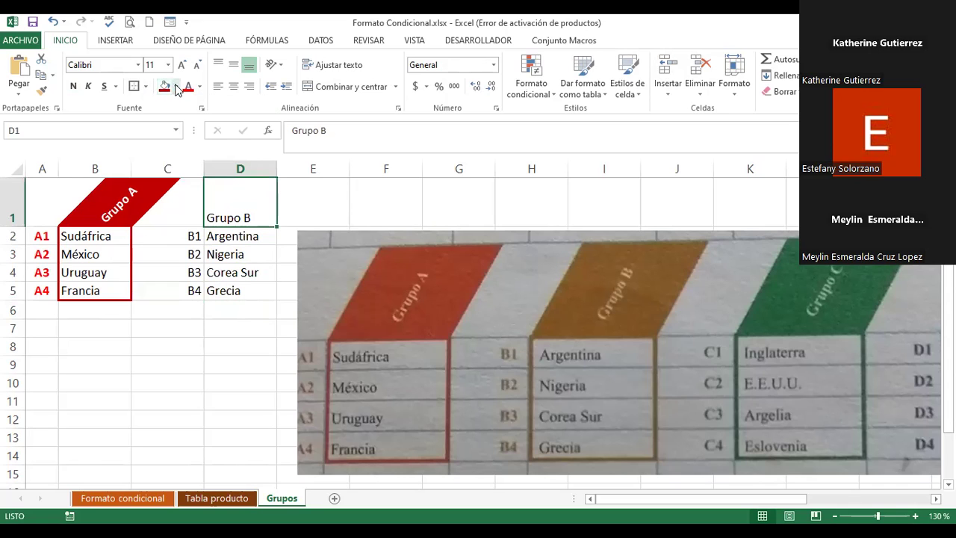
left_click(177, 86)
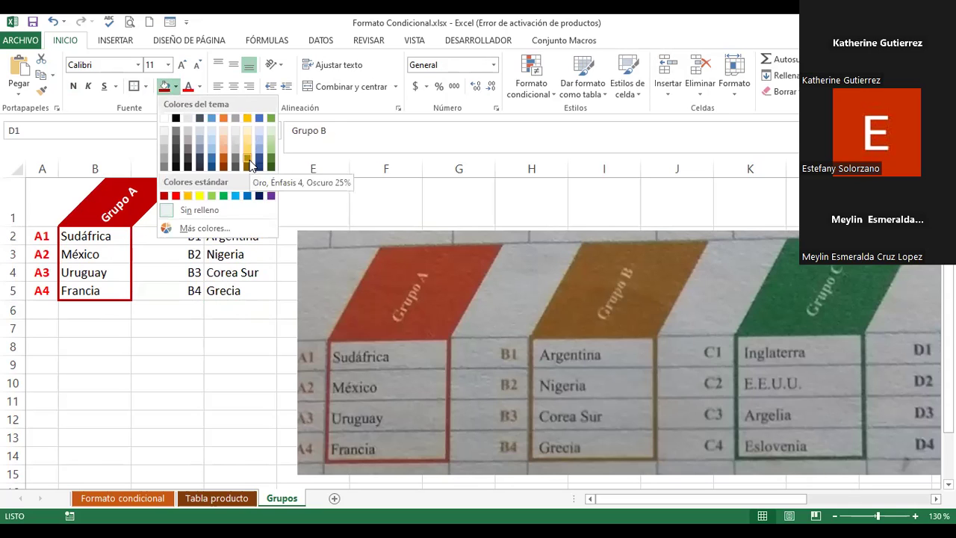
left_click(251, 166)
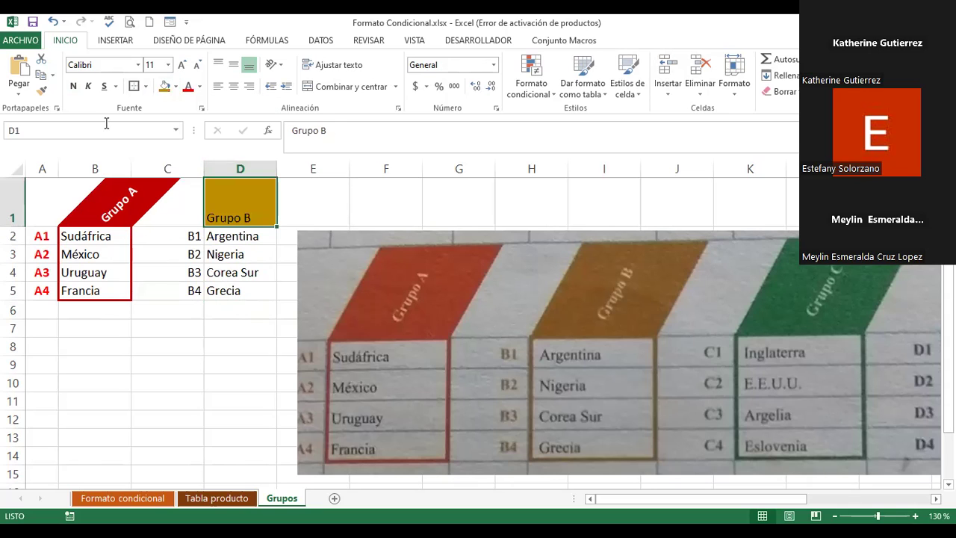
left_click(74, 87)
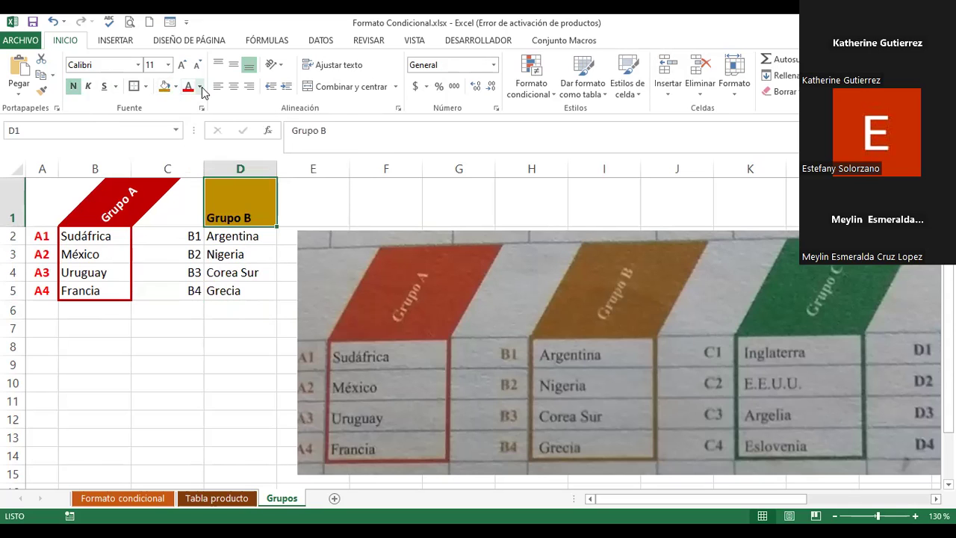
left_click(200, 86)
left_click(189, 135)
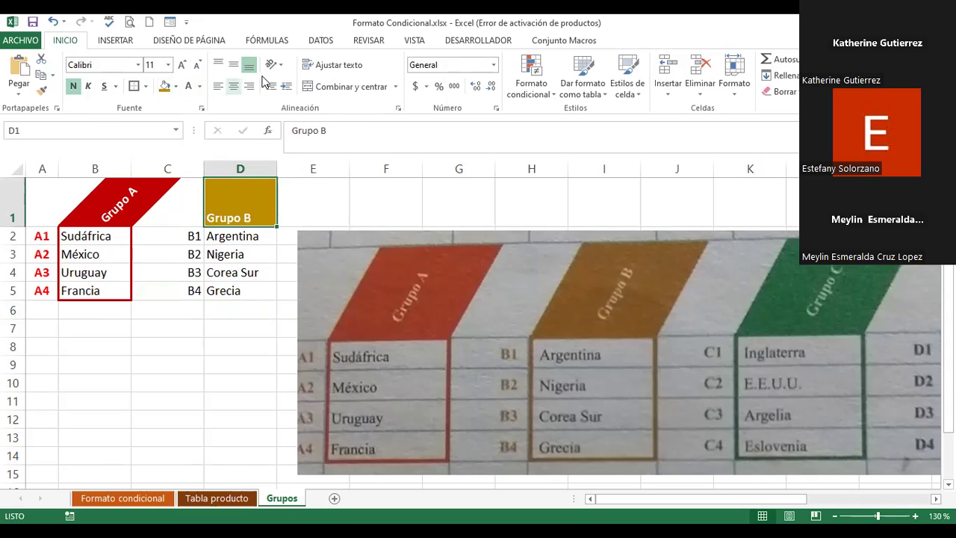
left_click(281, 66)
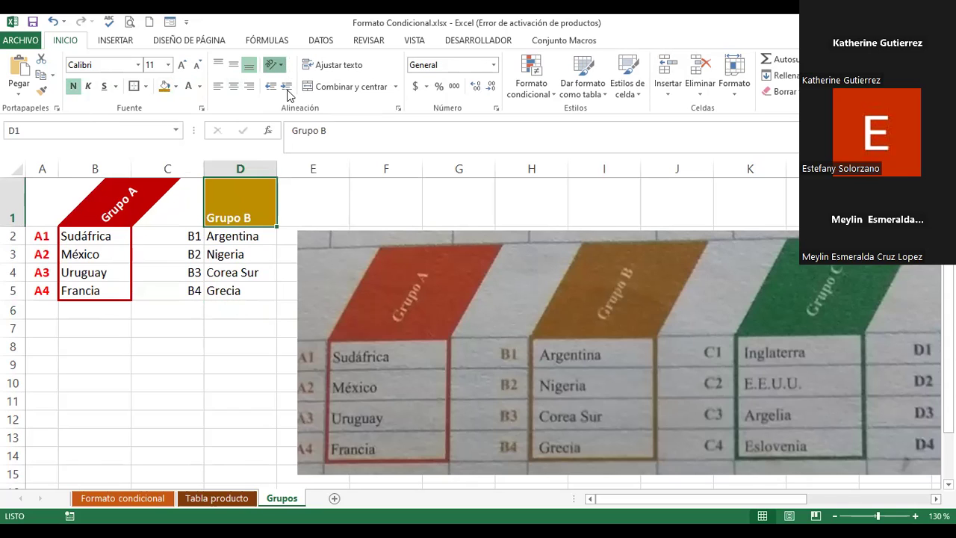
left_click(288, 84)
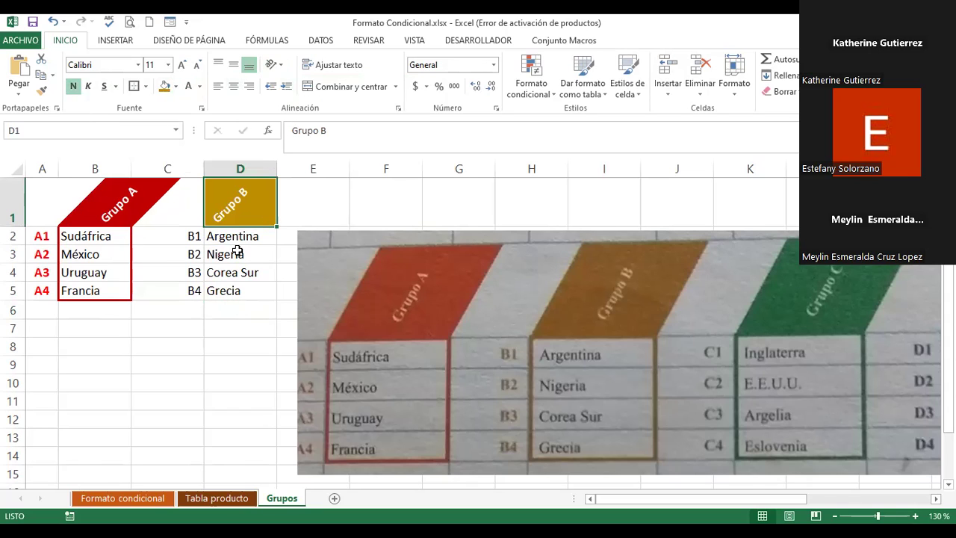
Colour the B1–B4 labels in C2:C5 gold and select the Grupo B block
left_click_drag(180, 235, 182, 290)
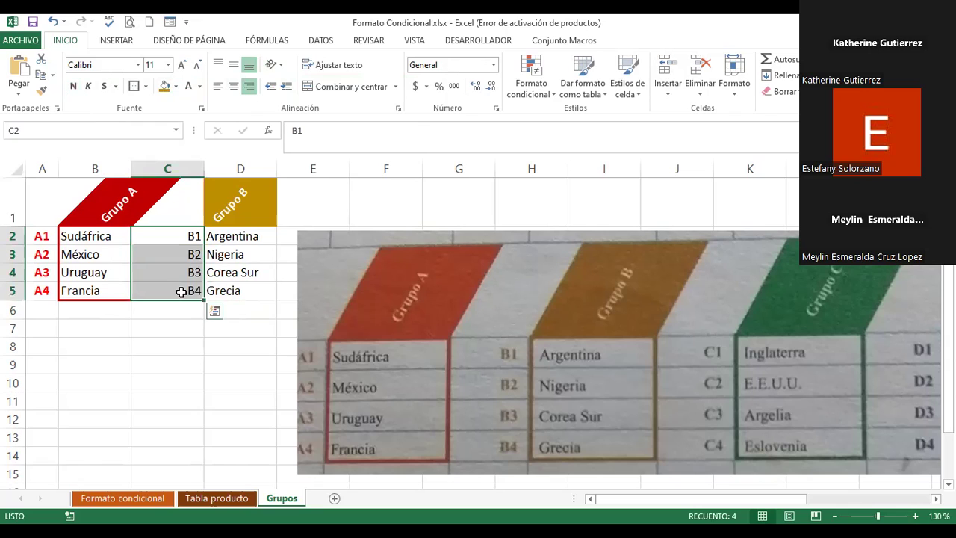
left_click(200, 86)
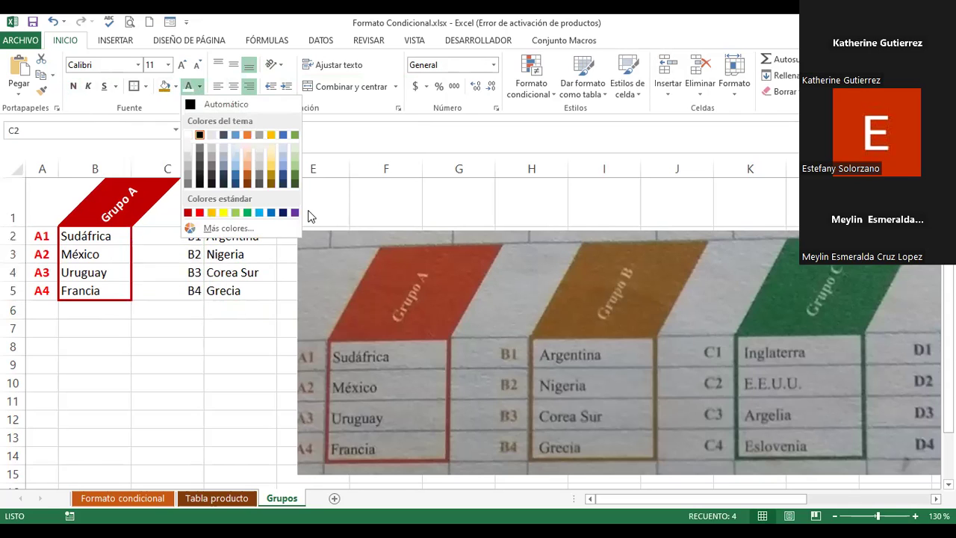
left_click(271, 185)
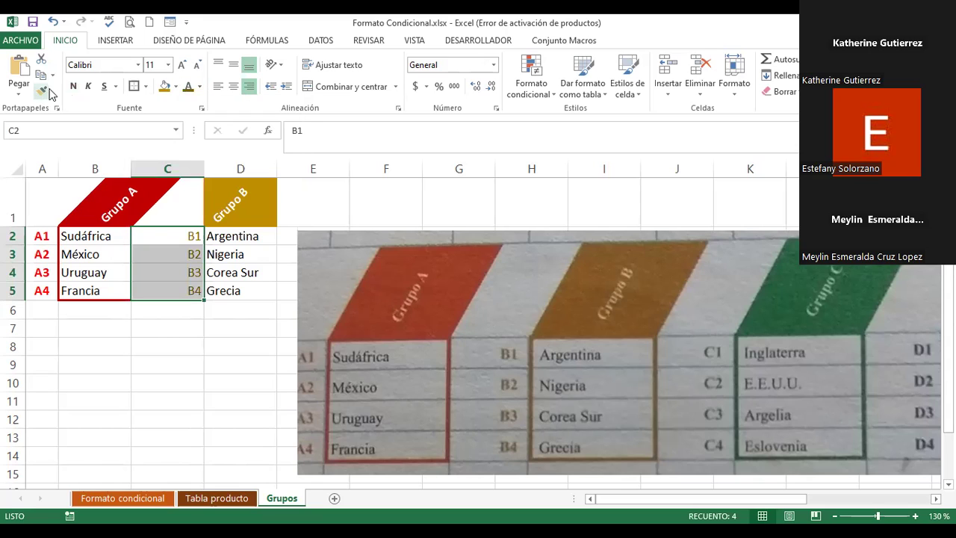
left_click_drag(244, 195, 234, 293)
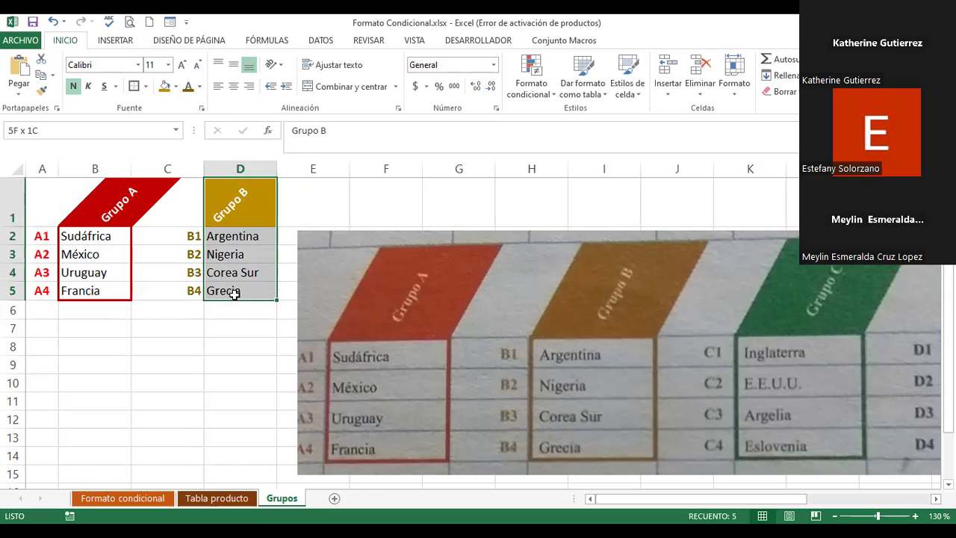
Angle the Grupo B header and outline D1:D5 with a dark gold border via Format Cells
left_click(136, 86)
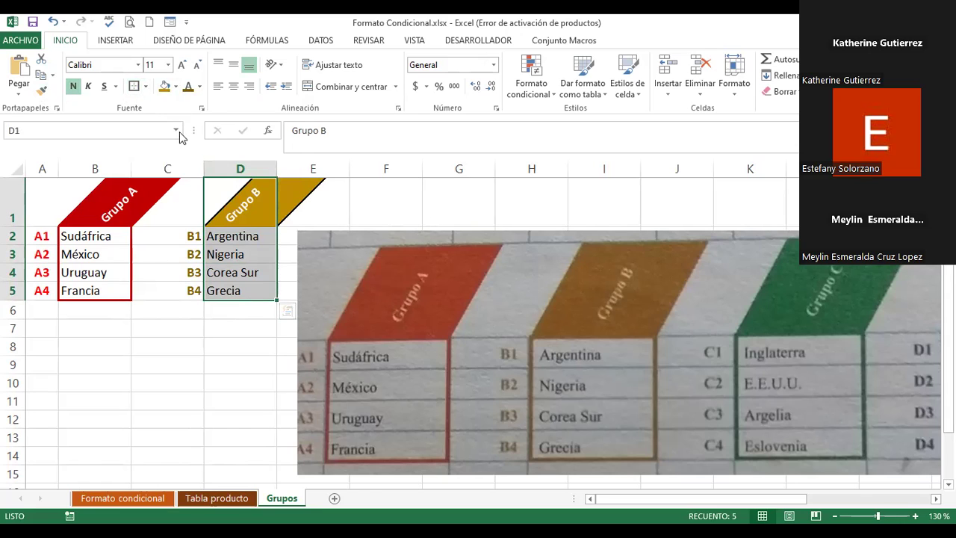
left_click(202, 109)
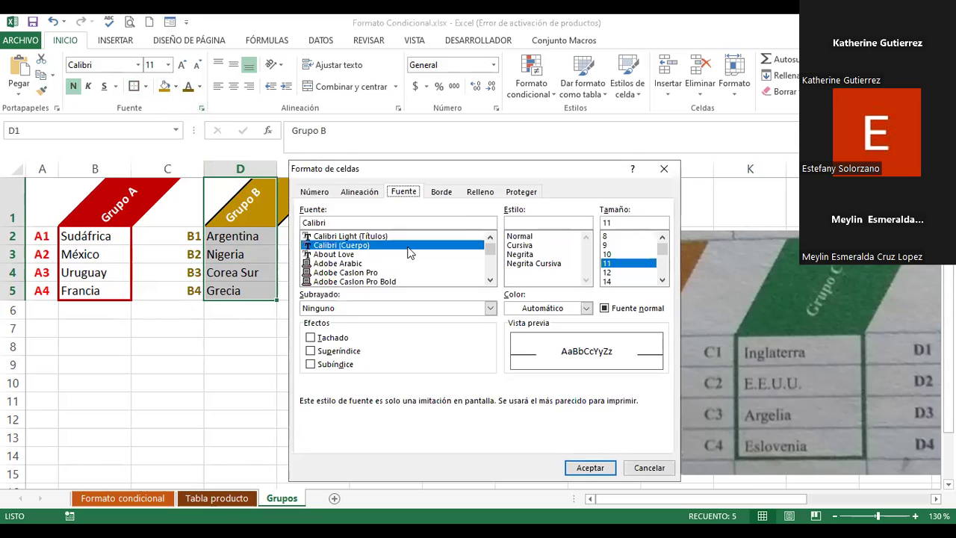
left_click(441, 192)
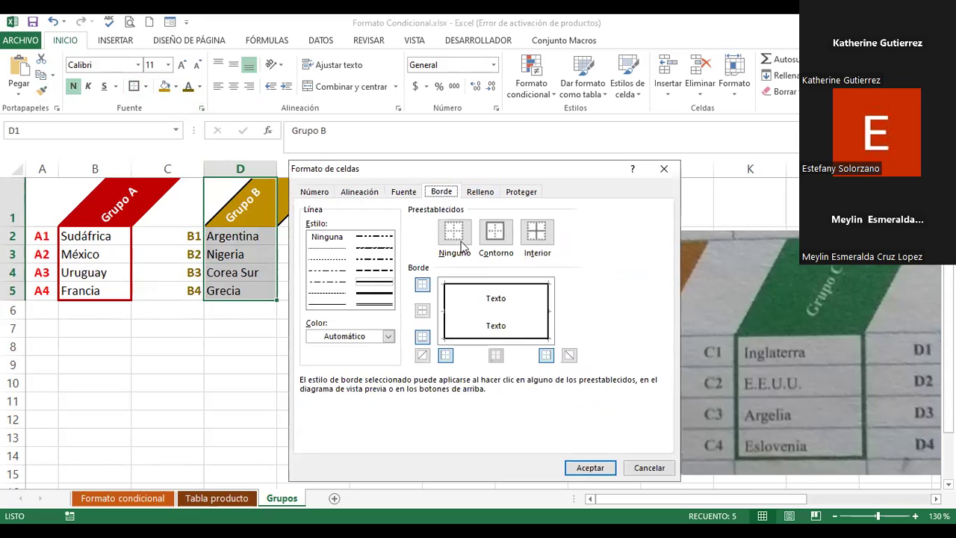
left_click(359, 342)
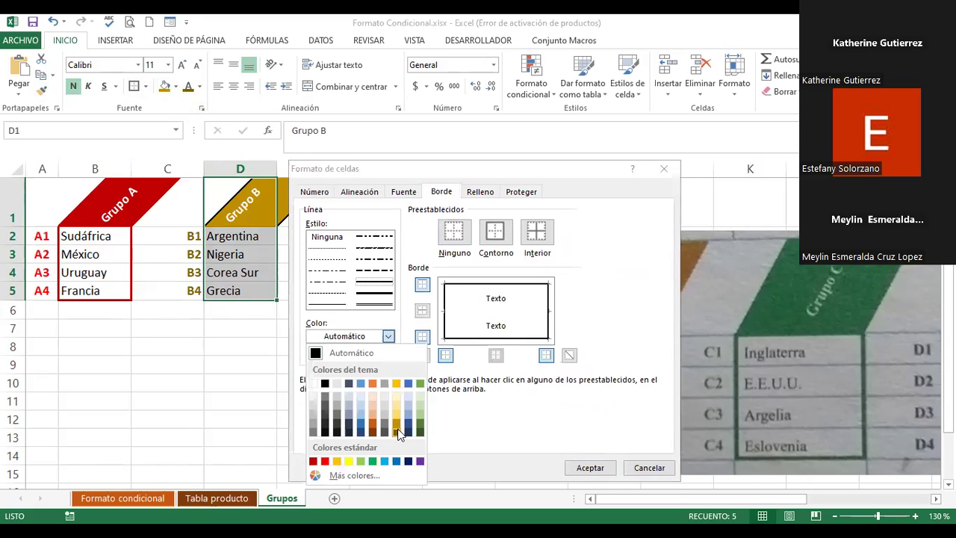
left_click(398, 433)
left_click(493, 238)
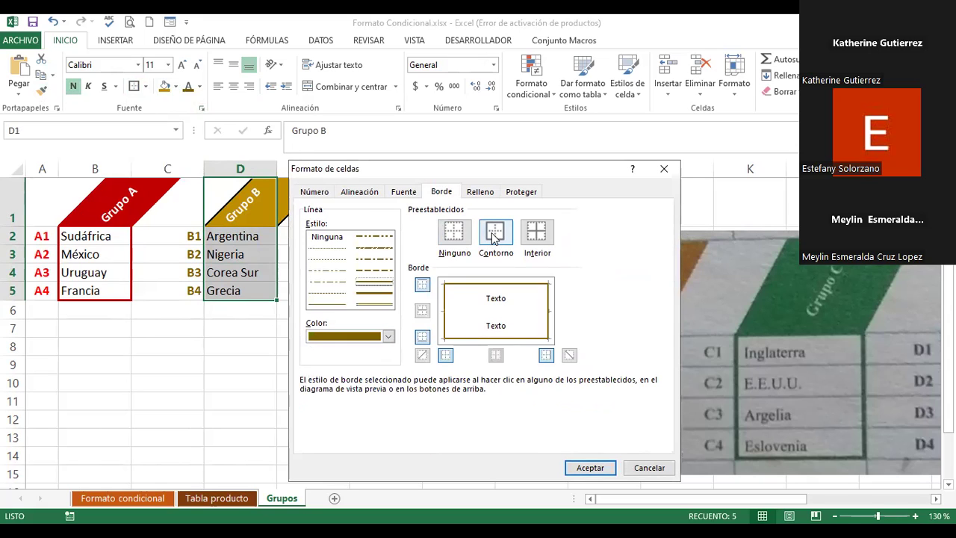
left_click(595, 467)
left_click(406, 205)
left_click(427, 247)
Narrow column C to 60 pixels and reposition the reference photo beside the lists
mouse_move(427, 247)
left_mouse_down()
mouse_move(538, 238)
mouse_move(543, 224)
left_mouse_up()
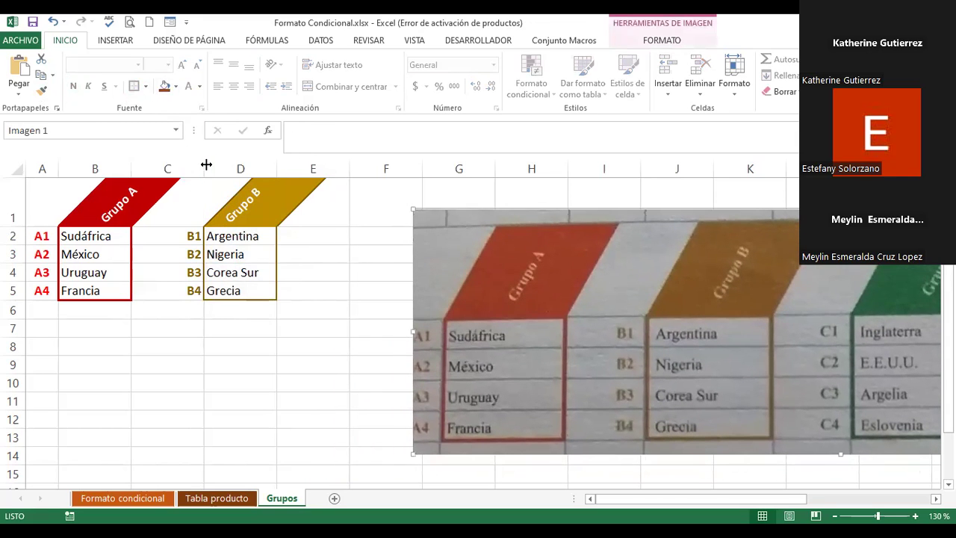
left_click_drag(206, 164, 176, 168)
left_click_drag(368, 306, 145, 353)
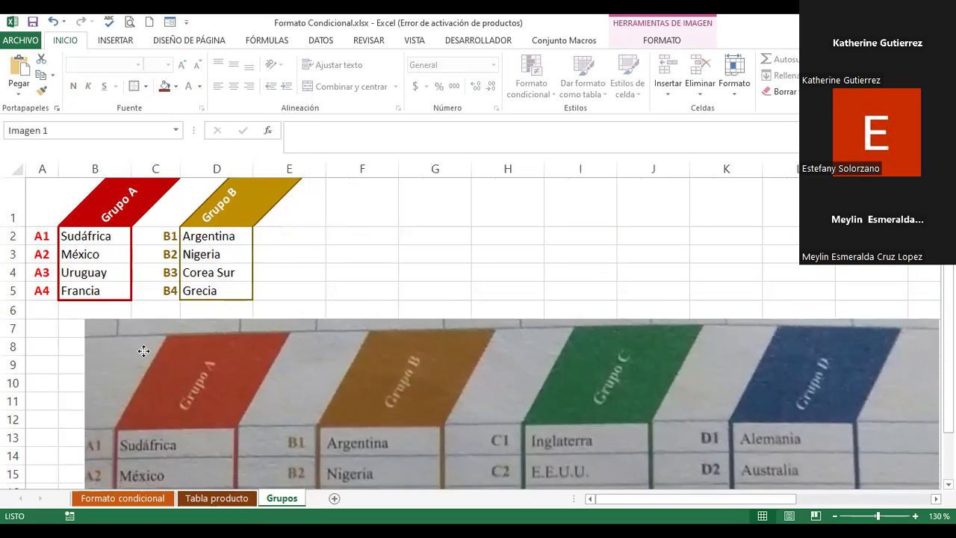
mouse_move(145, 353)
left_mouse_down()
mouse_move(274, 213)
mouse_move(221, 226)
left_mouse_up()
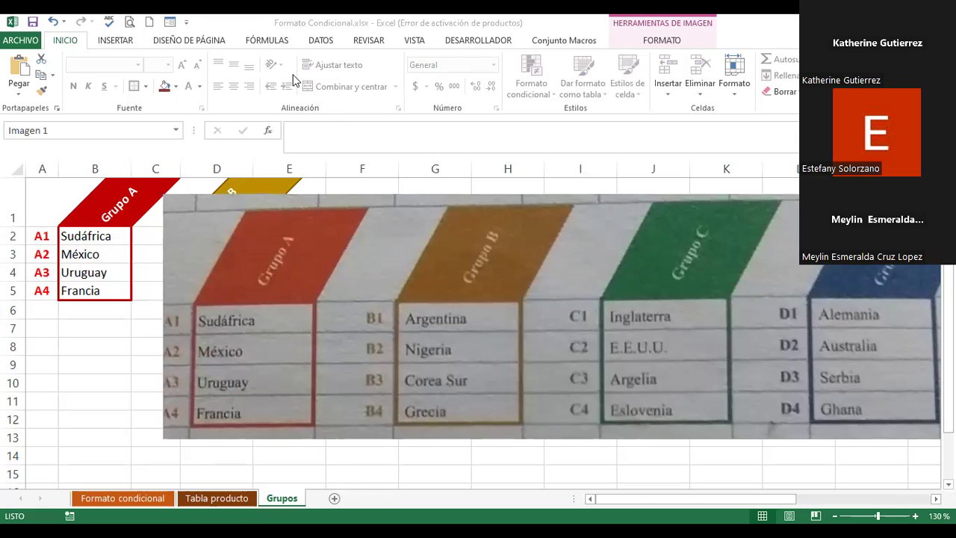
Crop the reference photo to remove Grupo A and B, and place it under columns D–J
left_click(554, 254)
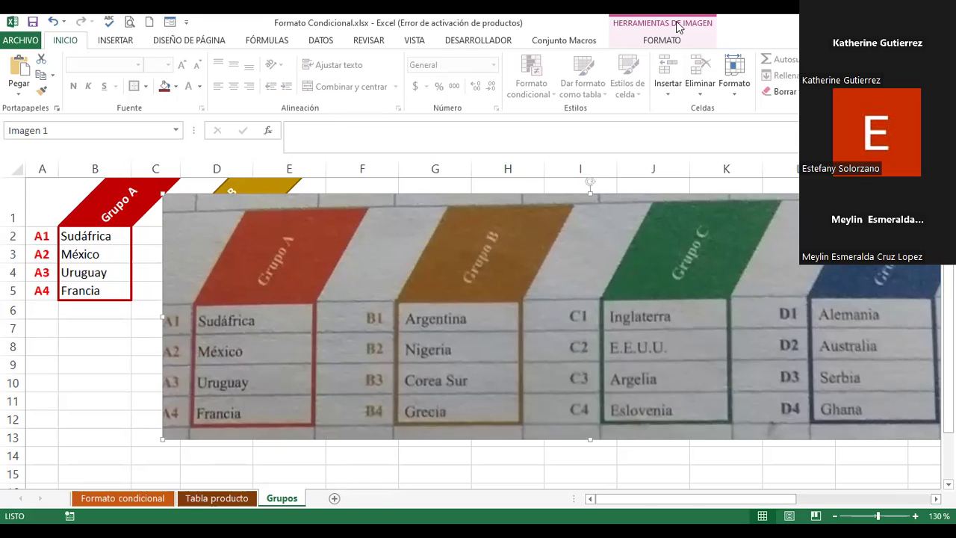
left_click(669, 44)
left_click(790, 75)
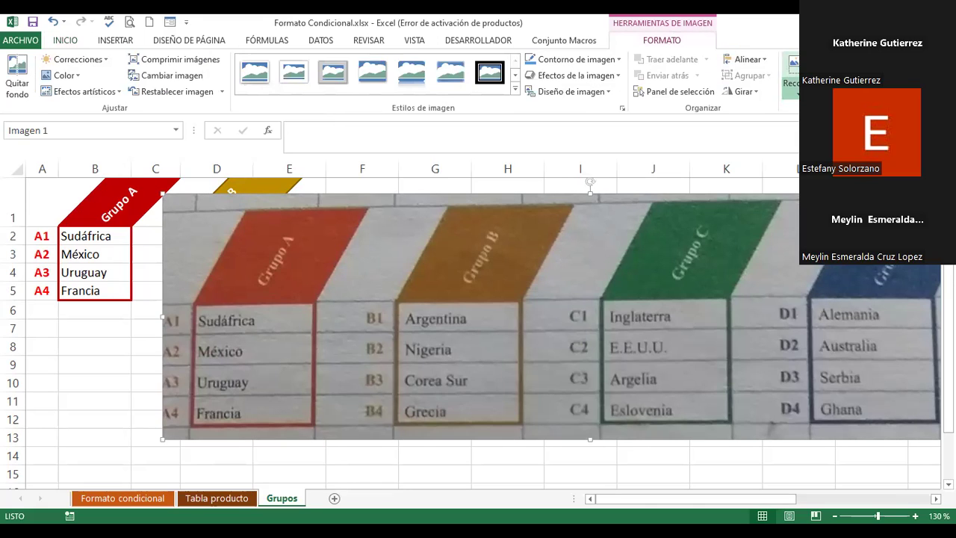
left_click_drag(164, 316, 541, 308)
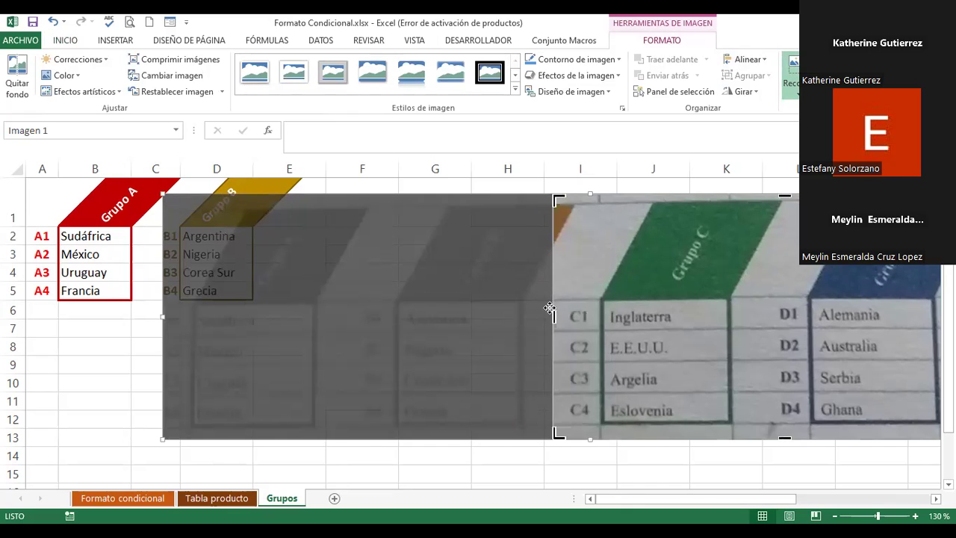
left_click(116, 347)
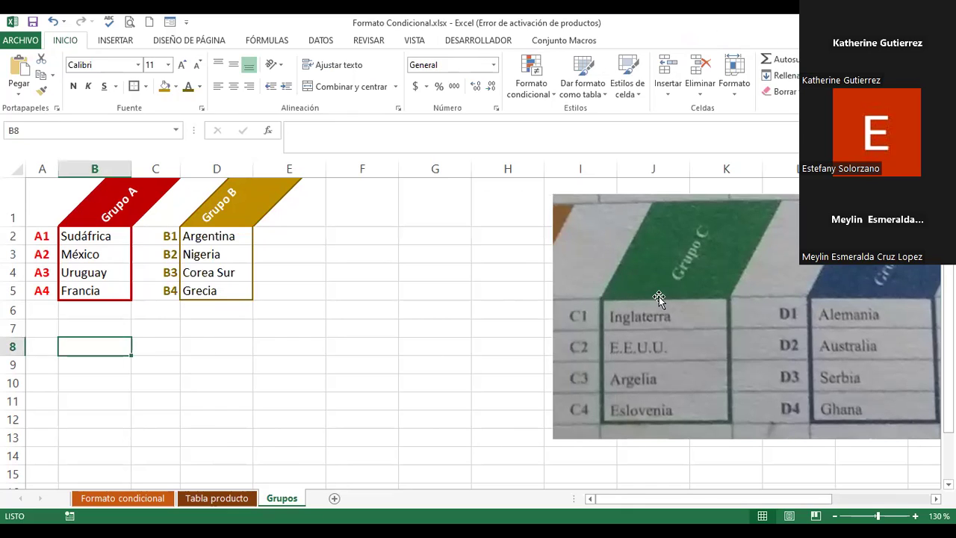
left_click_drag(635, 301, 409, 339)
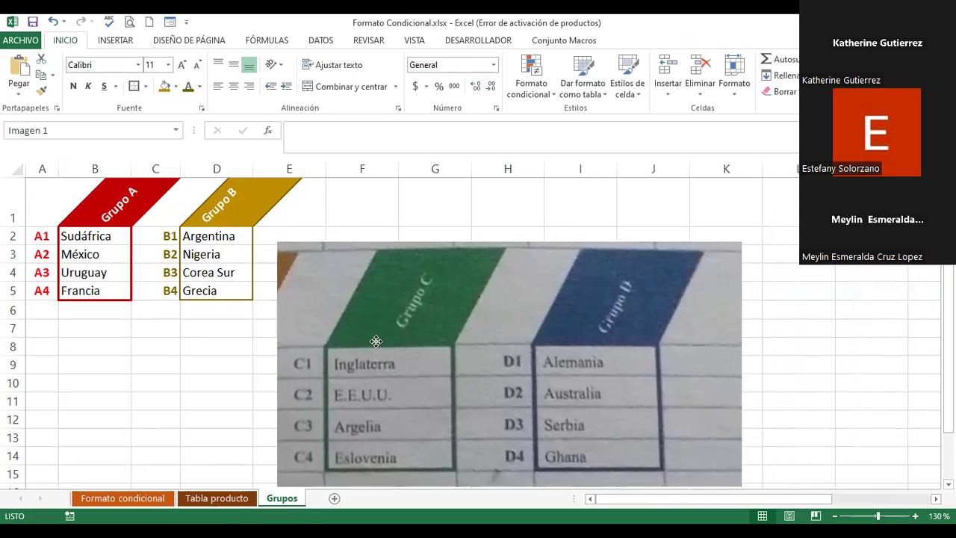
left_click_drag(408, 339, 456, 360)
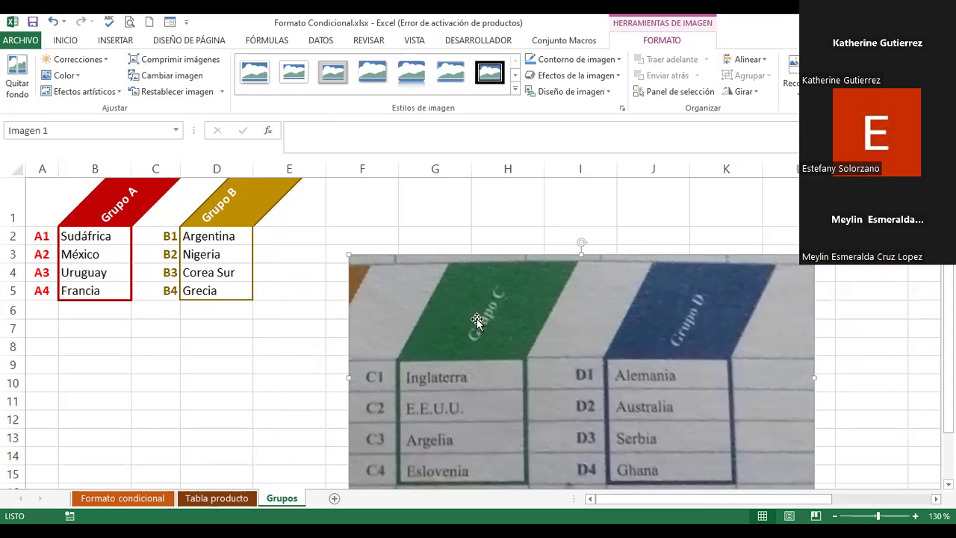
mouse_move(479, 322)
left_mouse_down()
mouse_move(339, 357)
mouse_move(374, 379)
left_mouse_up()
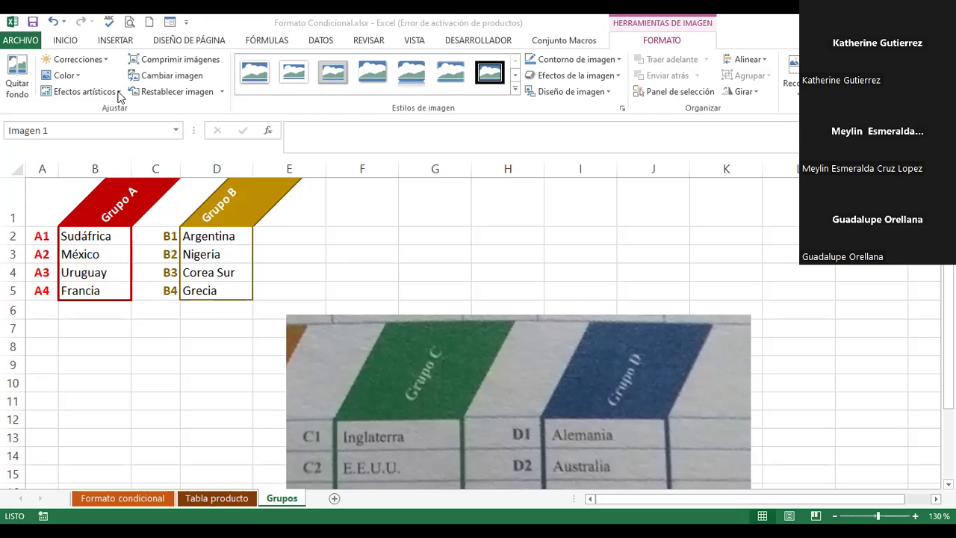
Enter C1 in E2 and fill the labels C1–C4 down to E5
left_click(341, 204)
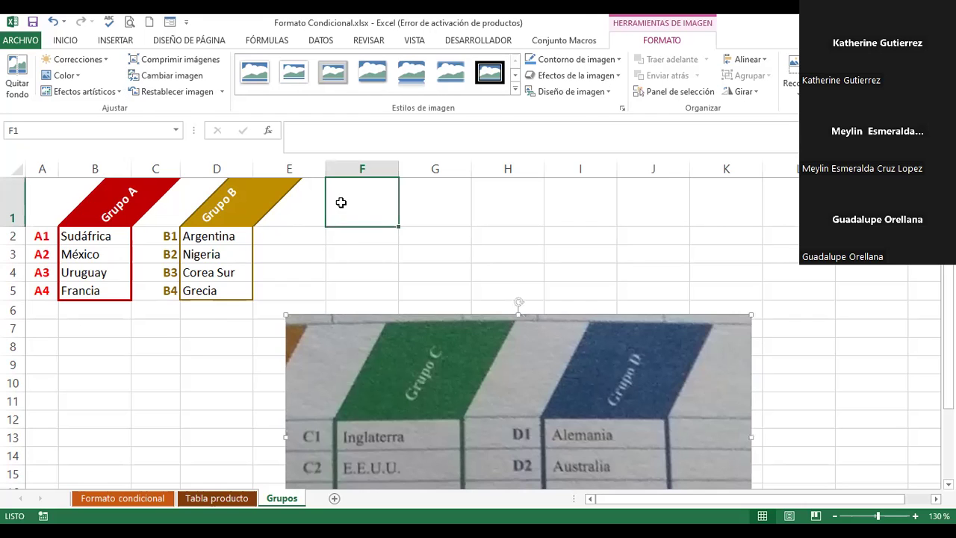
left_click(297, 234)
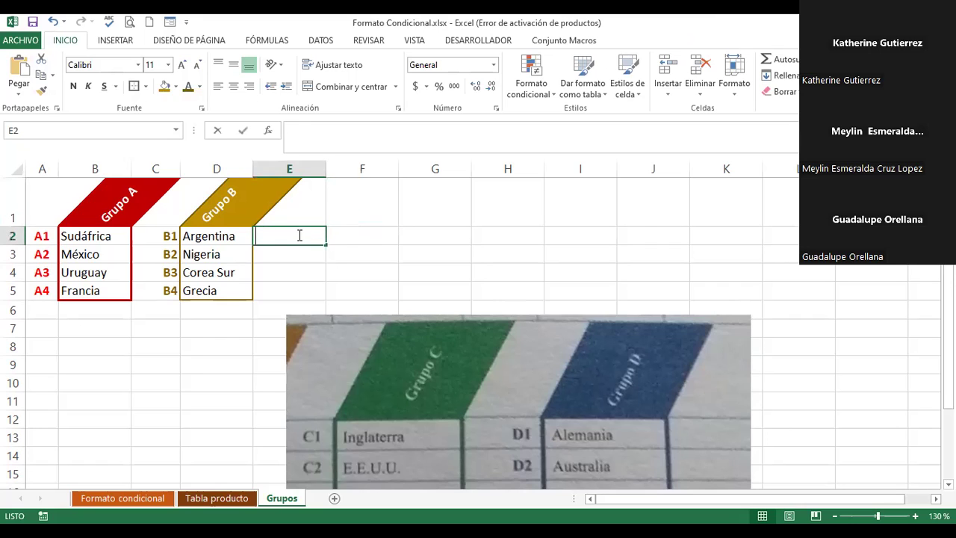
type("C1")
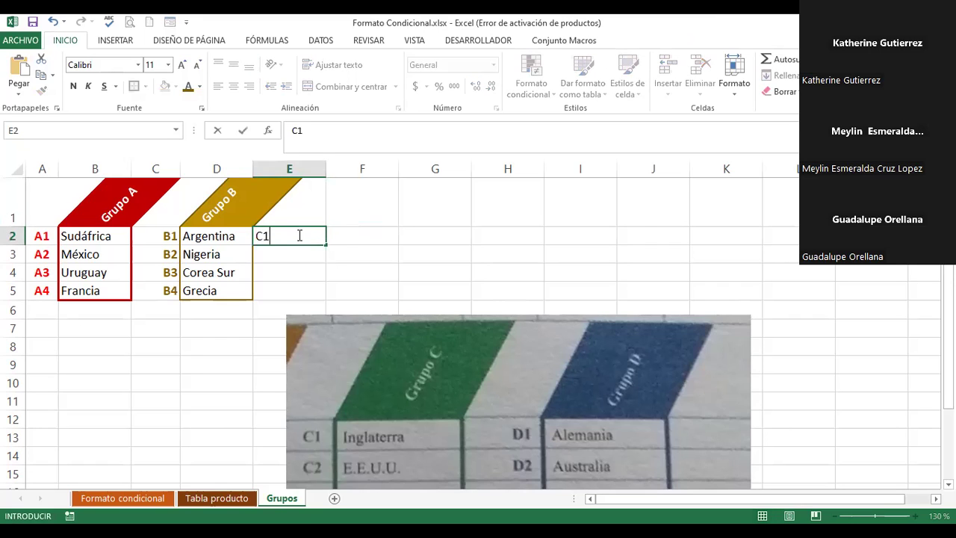
key("Return")
left_click(298, 235)
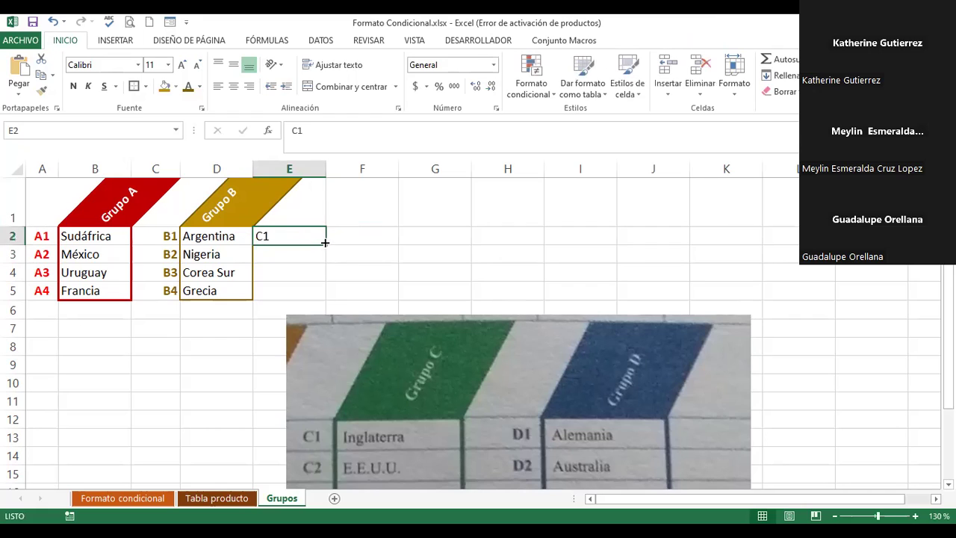
left_click_drag(326, 255, 324, 292)
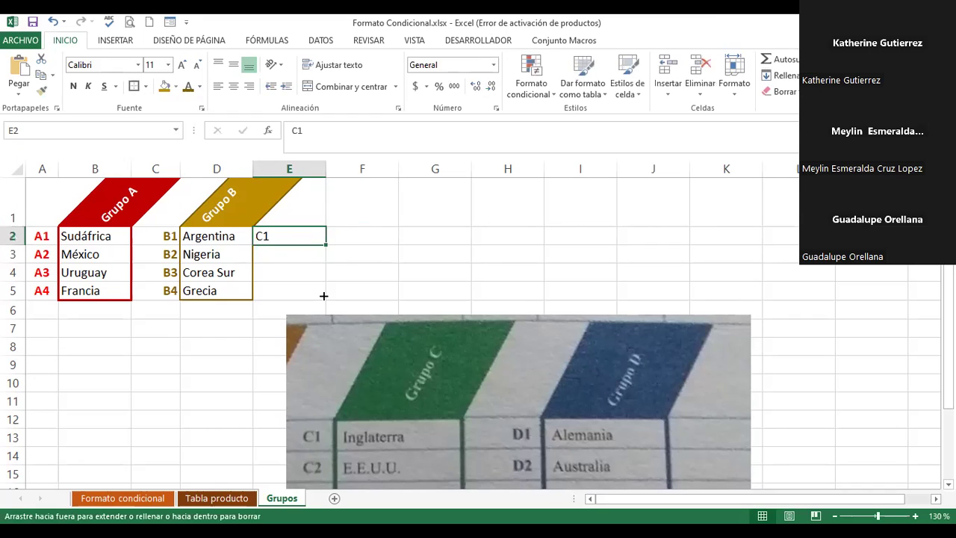
Type the Grupo C heading in F1 followed by Inglaterra and E.E. U.U. below it
left_click(379, 217)
type("Grupo C")
key("Return")
type("Inglaterra")
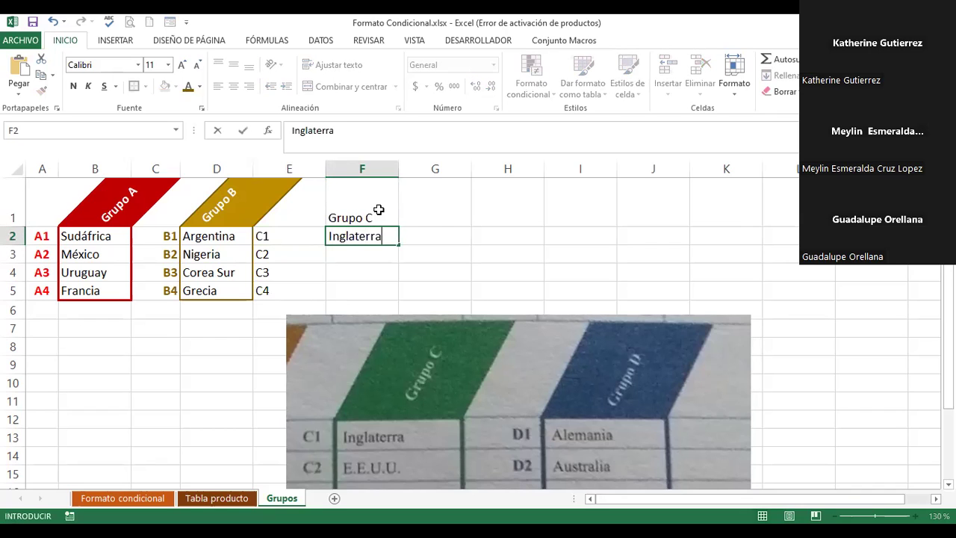
key("Return")
type("E.E. ")
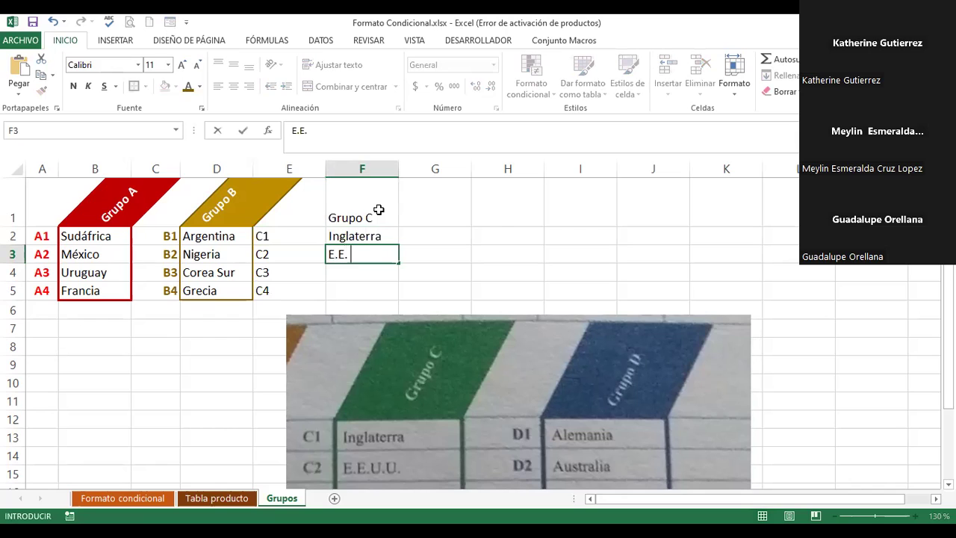
type("U.U.")
key("Return")
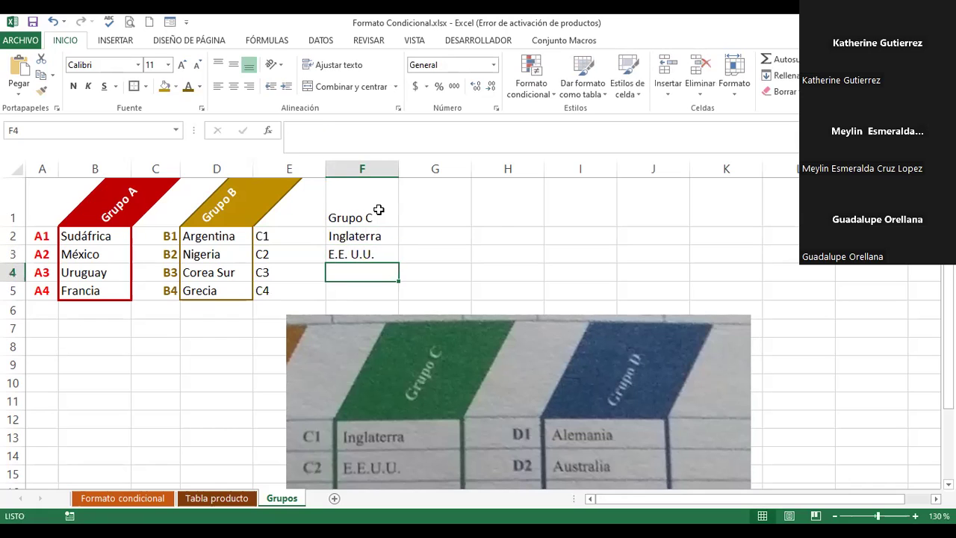
left_click_drag(470, 385, 641, 247)
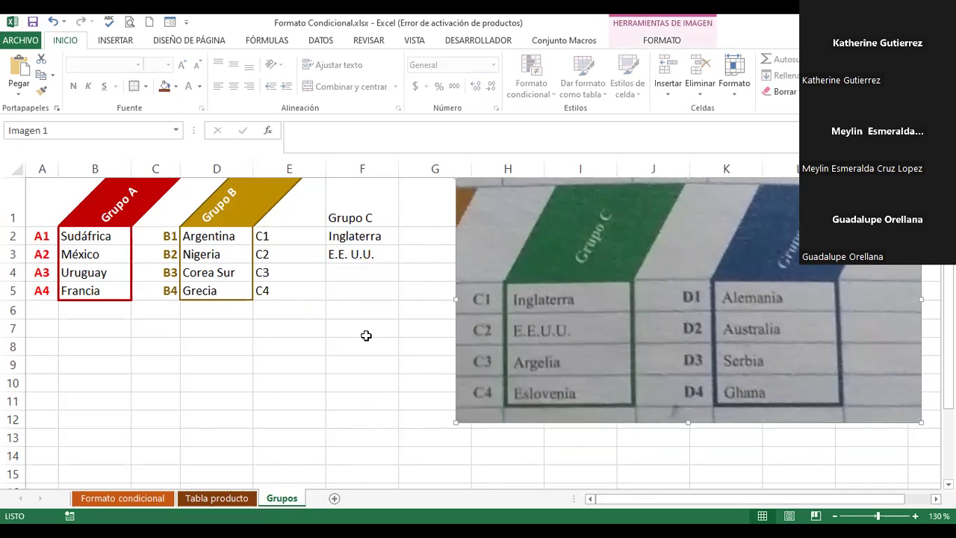
Add Argelia and Eslovenia in F4:F5 to complete the Grupo C list
left_click(357, 274)
type("Argelia")
key("Return")
type("Esc")
key("BackSpace")
type("lovenia")
key("Return")
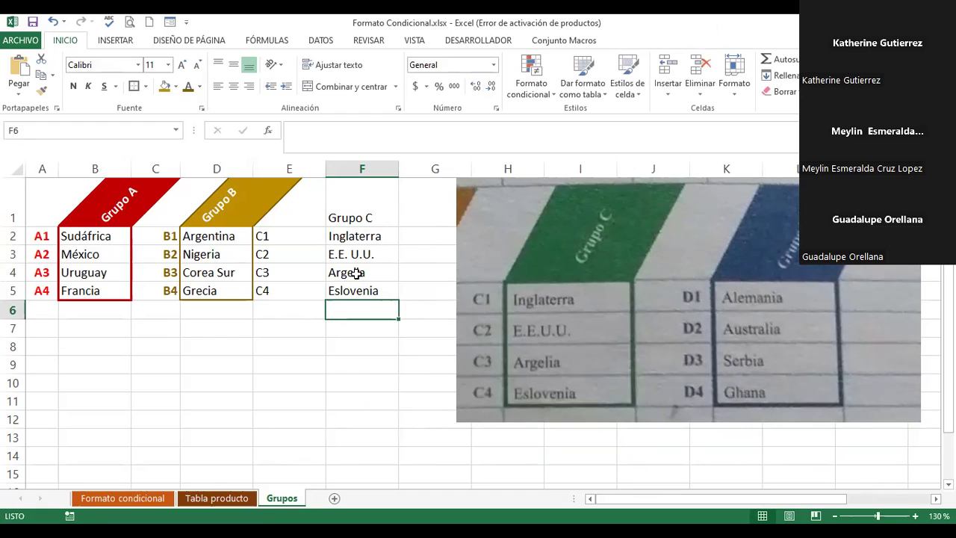
left_click(351, 198)
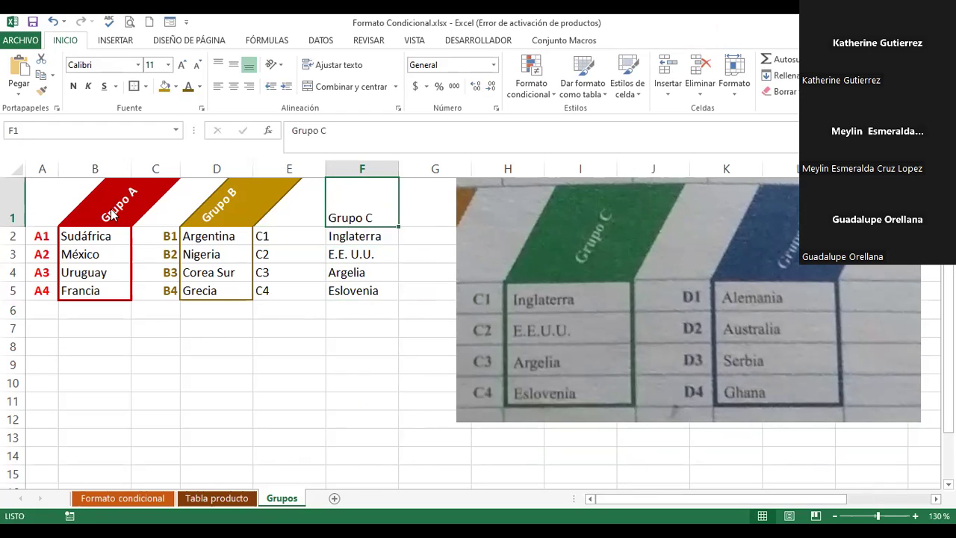
Give the Grupo C header in F1 upward-angled white text on a dark green fill
left_click(365, 205)
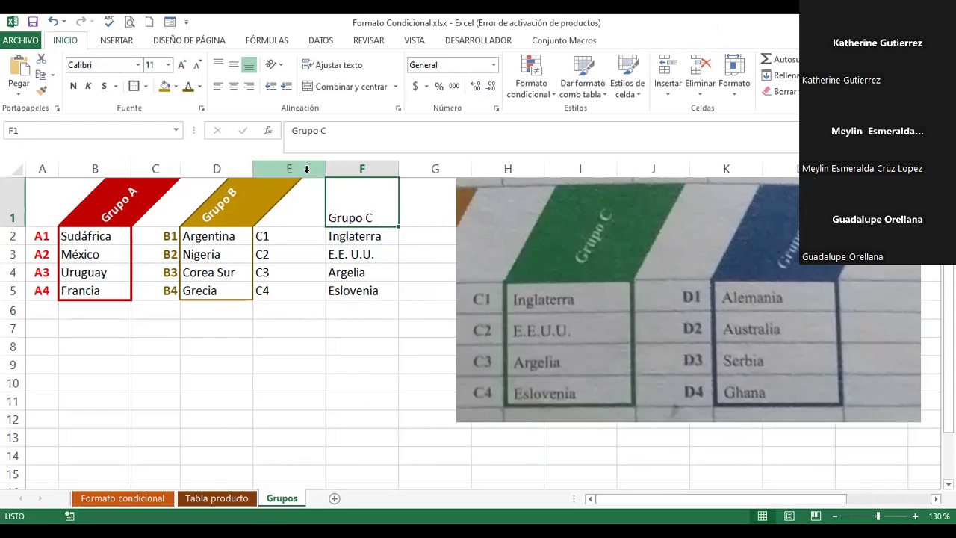
left_click(274, 66)
left_click(285, 84)
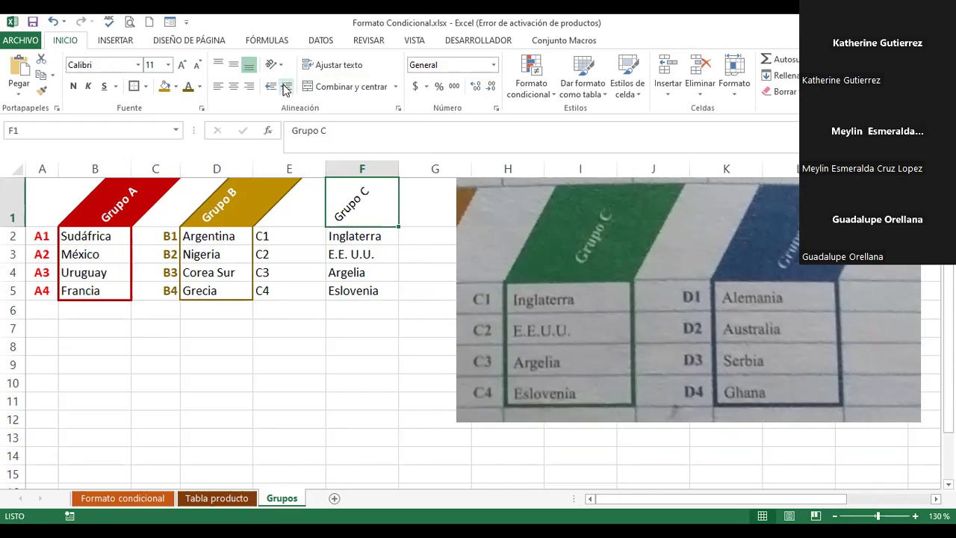
left_click(175, 87)
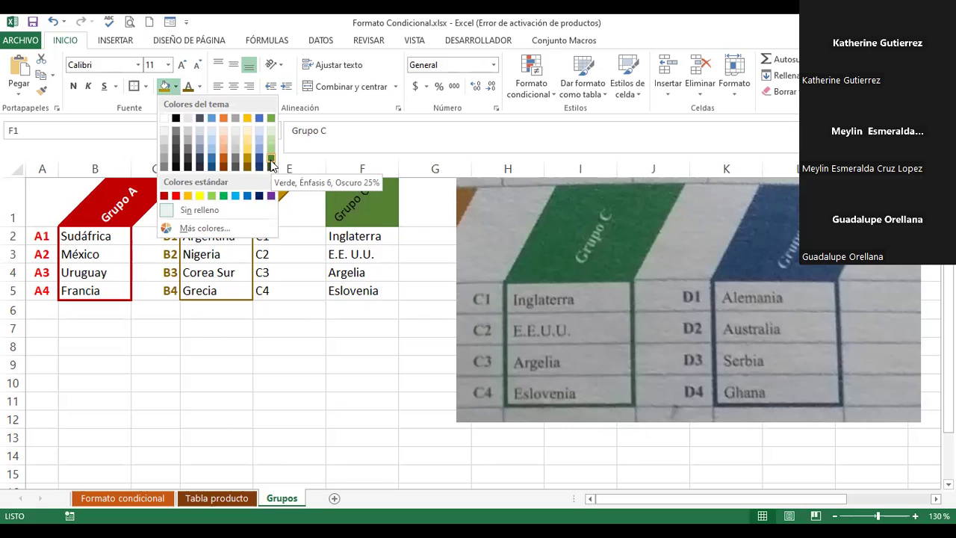
left_click(271, 162)
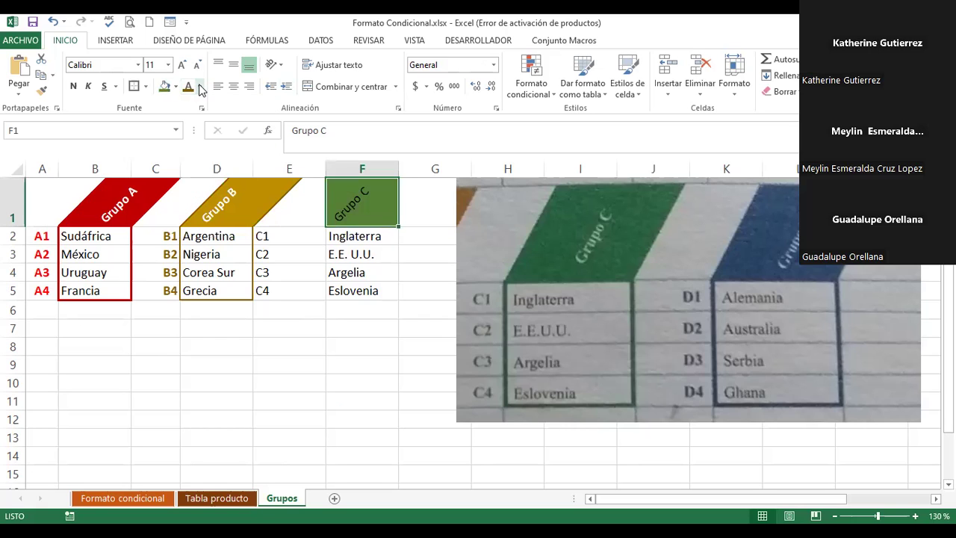
left_click(199, 87)
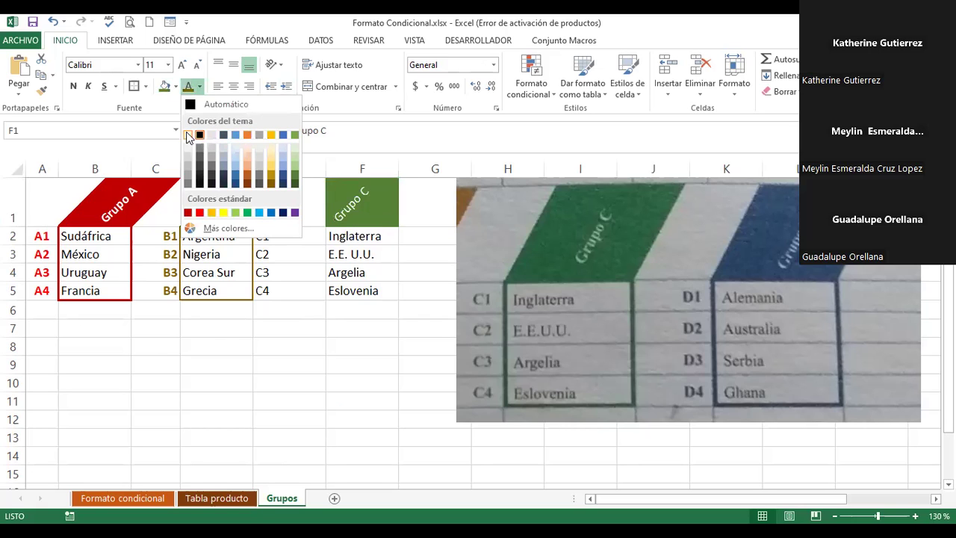
left_click(187, 135)
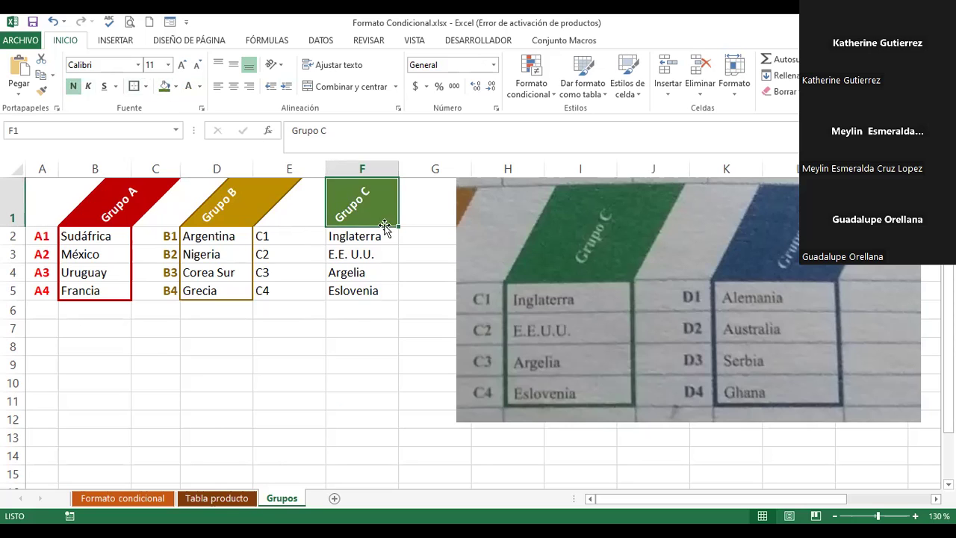
Make the C1–C4 labels dark green and right-aligned, then select F1:F5
left_click_drag(285, 236, 289, 293)
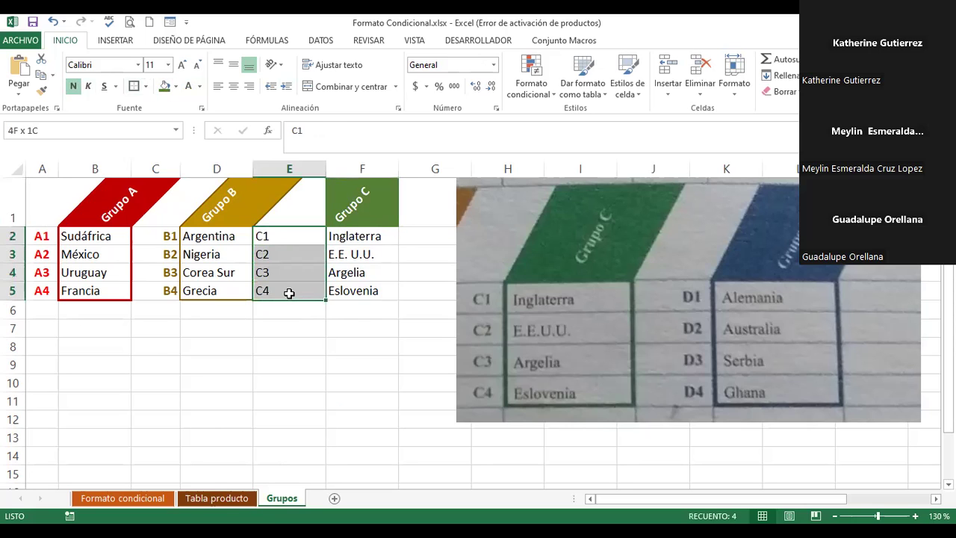
left_click(200, 86)
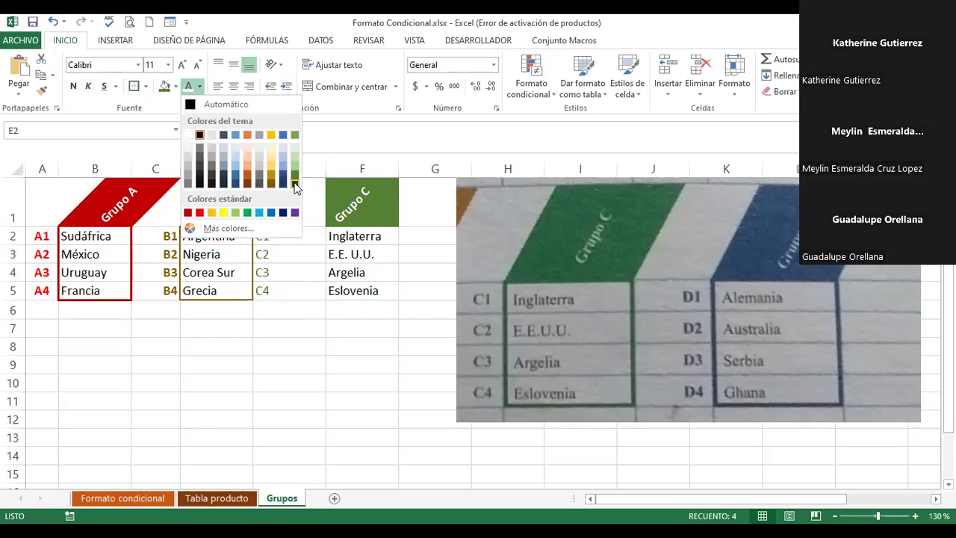
left_click(295, 186)
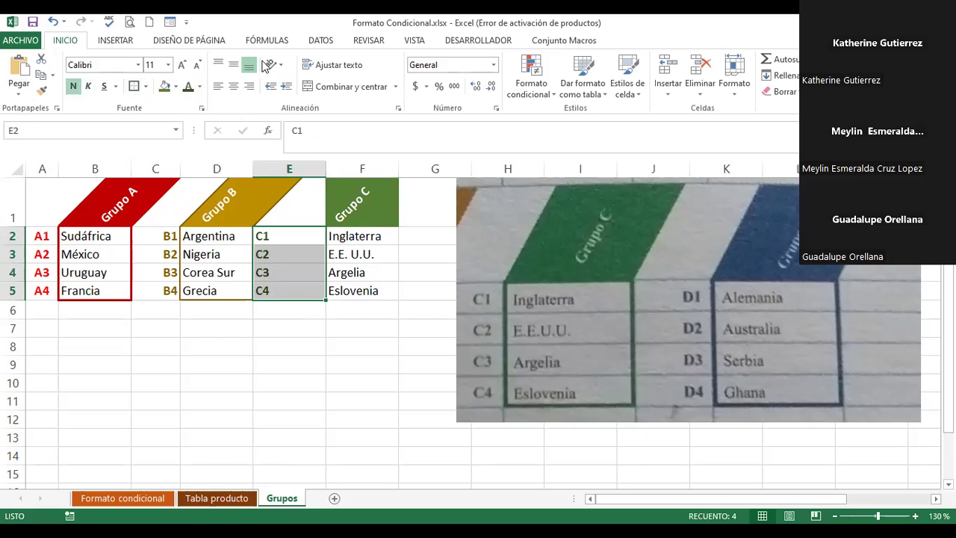
left_click(250, 86)
left_click(377, 201)
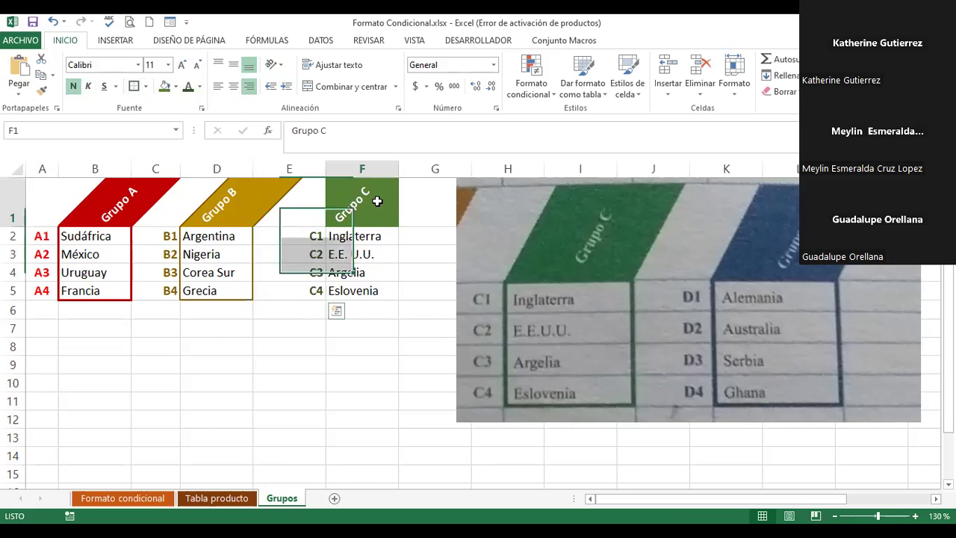
left_click_drag(377, 201, 377, 295)
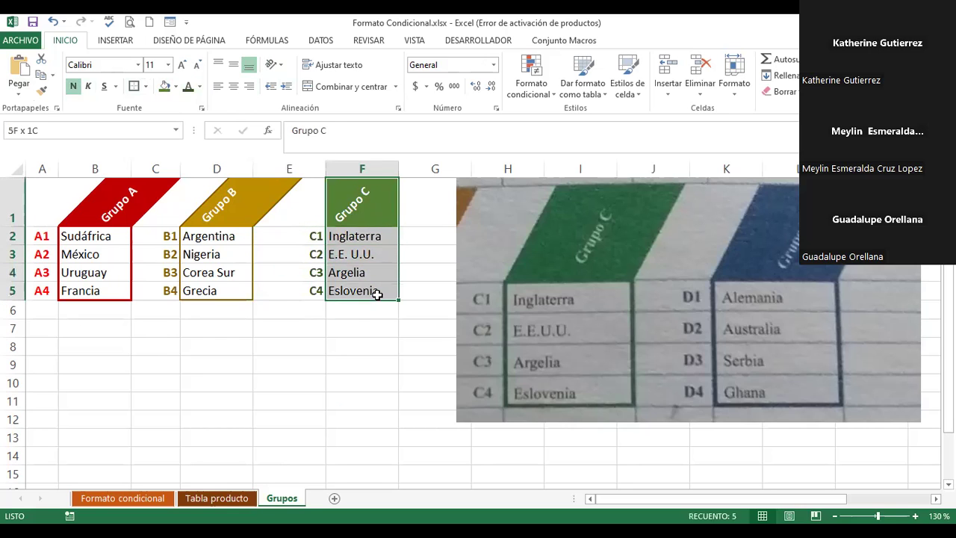
Frame F1:F5 with a thick dark green outline border through Format Cells
left_click(200, 112)
left_click(445, 193)
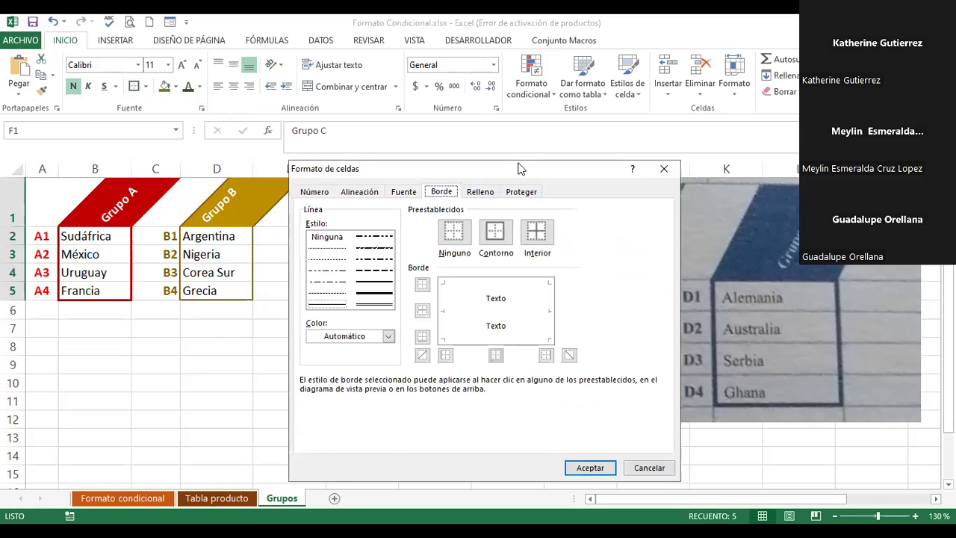
left_click_drag(521, 169, 677, 73)
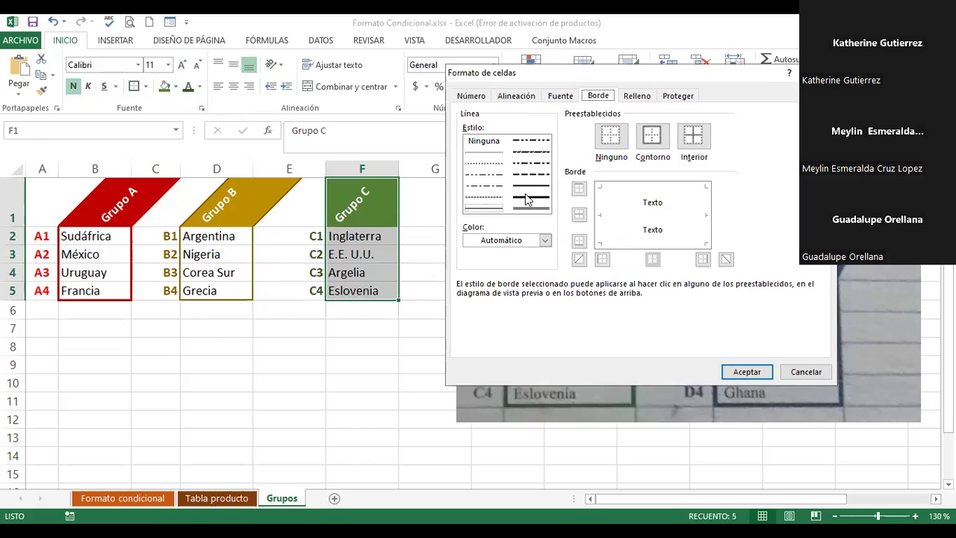
left_click(527, 201)
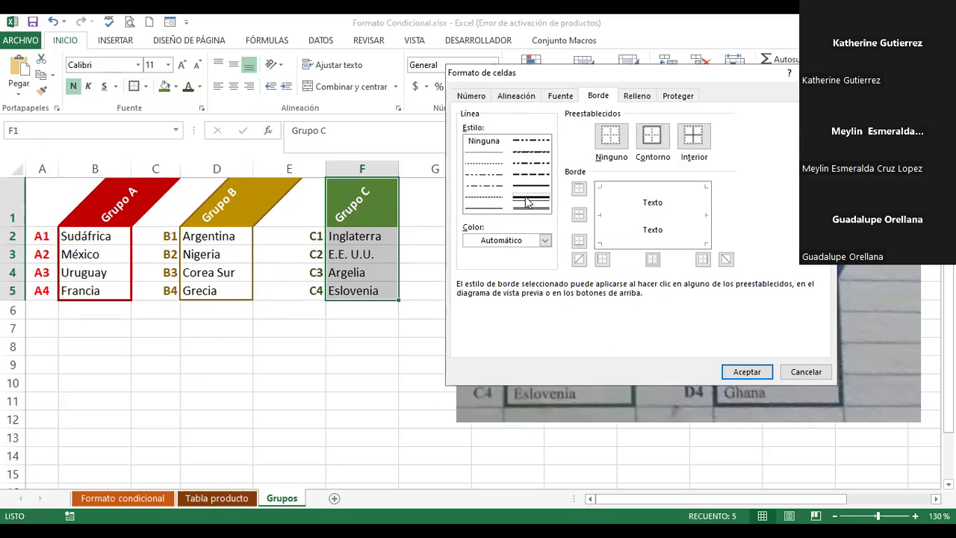
left_click(524, 240)
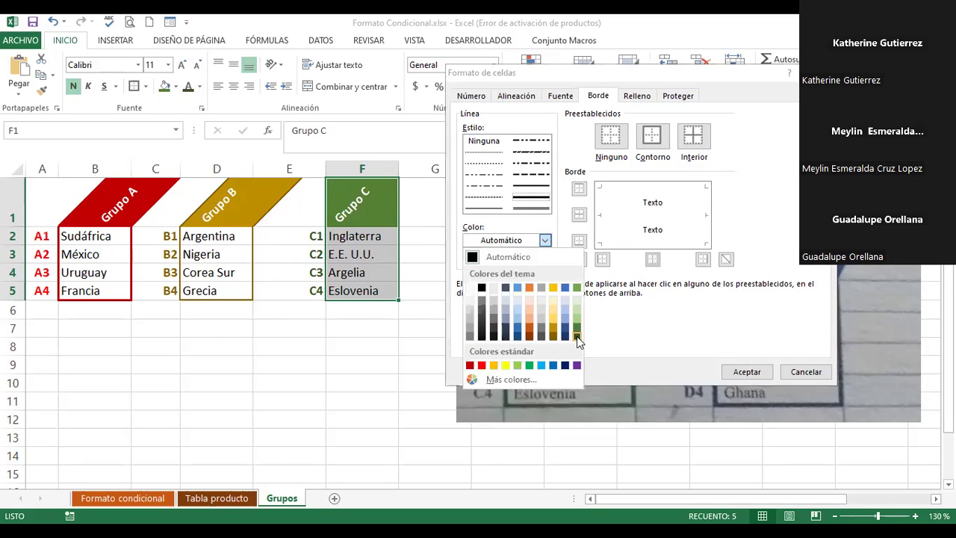
left_click(577, 336)
left_click(652, 137)
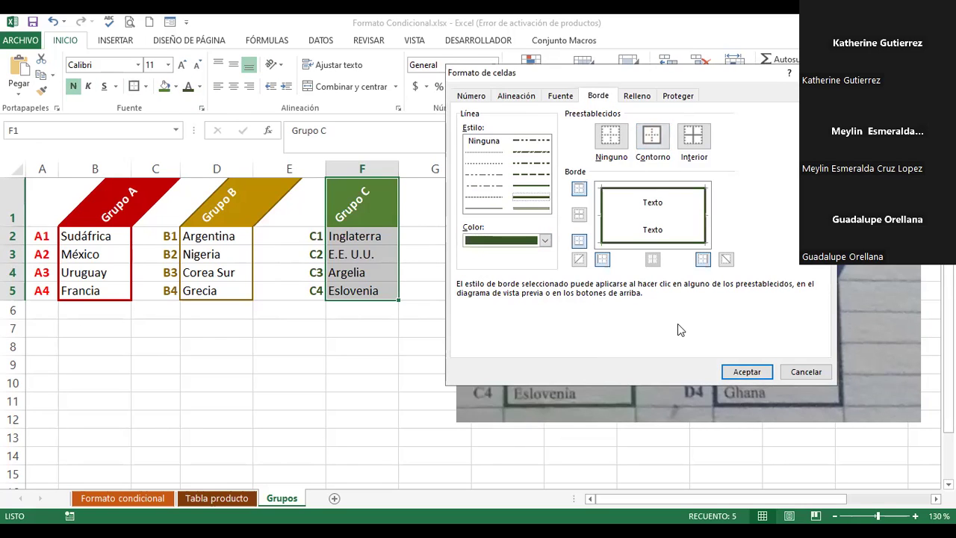
left_click(746, 372)
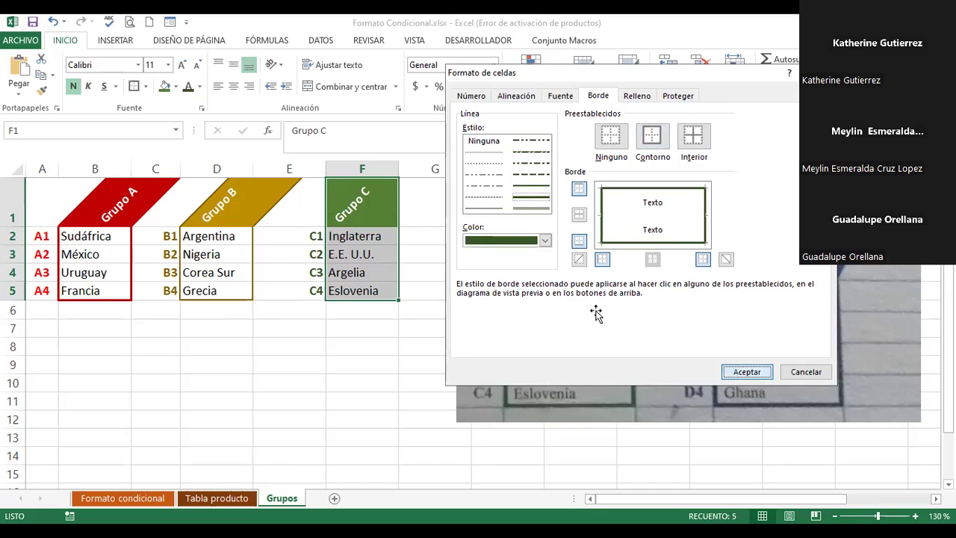
left_click_drag(519, 207, 435, 200)
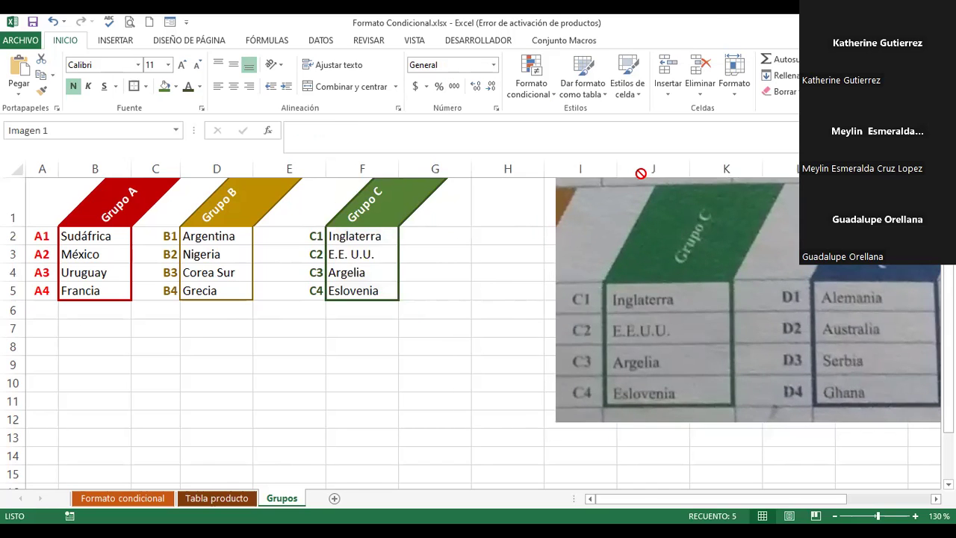
Delete the reference photo from the Grupos sheet
mouse_move(600, 244)
left_mouse_down()
mouse_move(515, 245)
mouse_move(253, 385)
left_mouse_up()
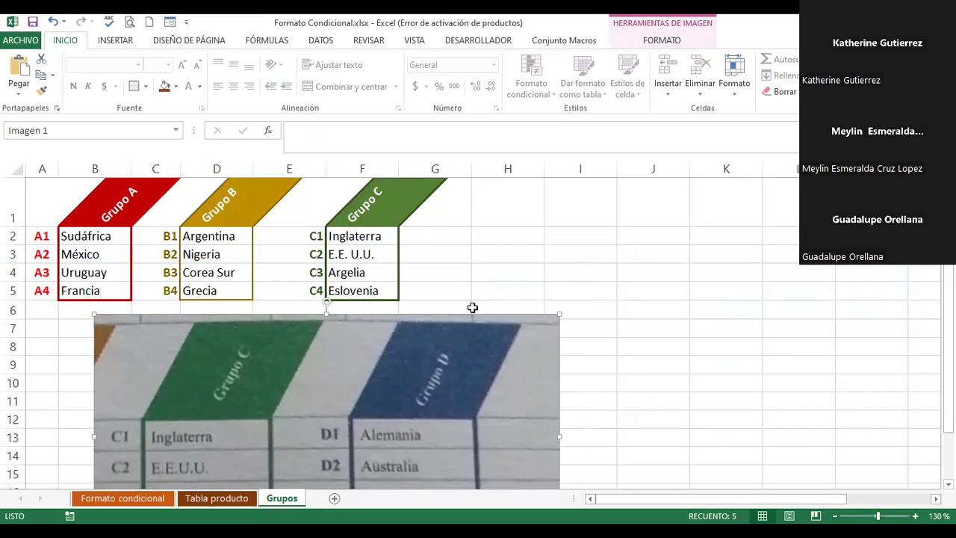
left_click_drag(445, 358, 565, 299)
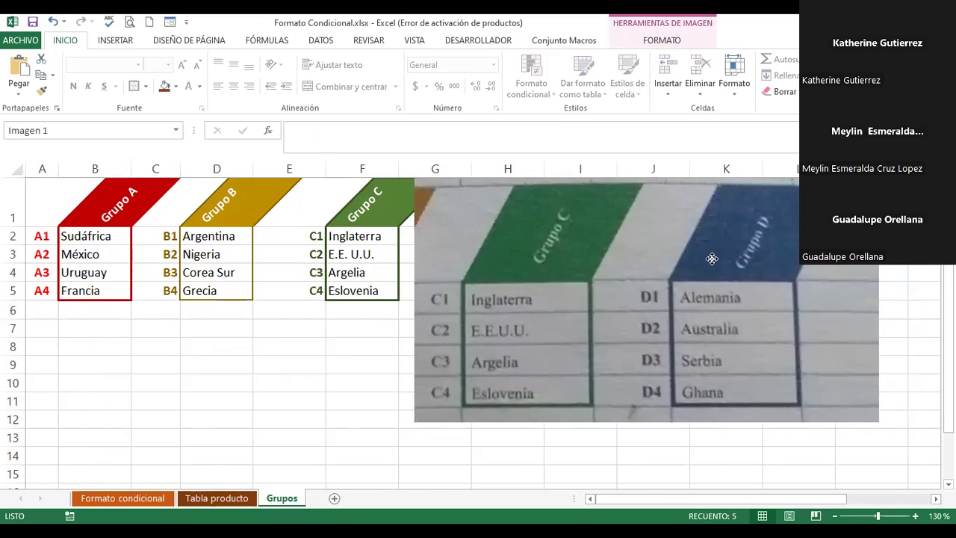
left_click_drag(677, 246, 747, 224)
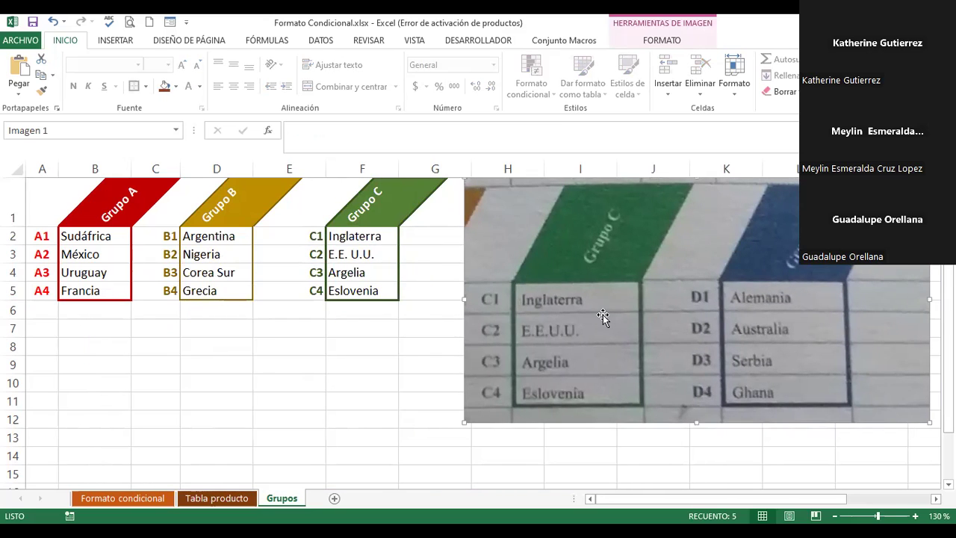
key("Delete")
Enter the label 'Elaborado por:' in cell B7
left_click(96, 332)
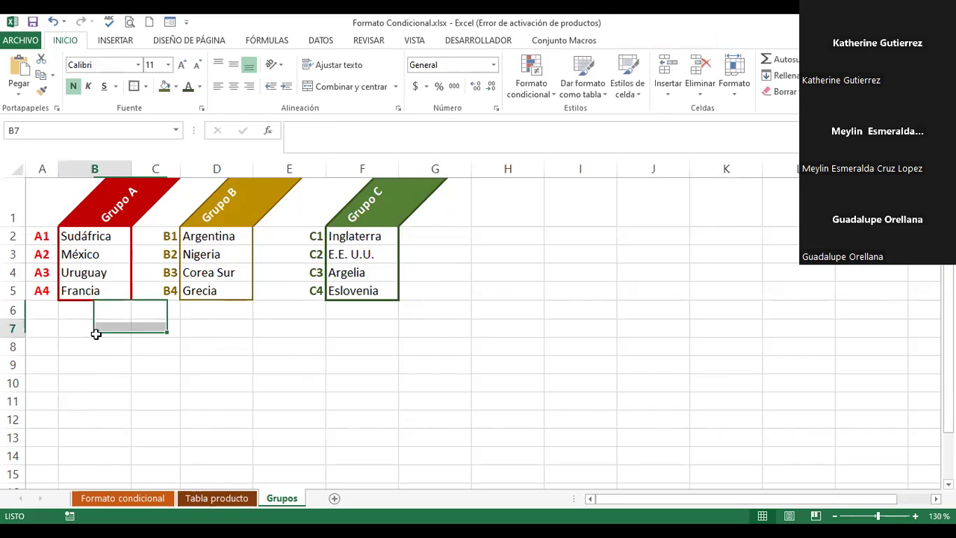
type("Elaborado por:")
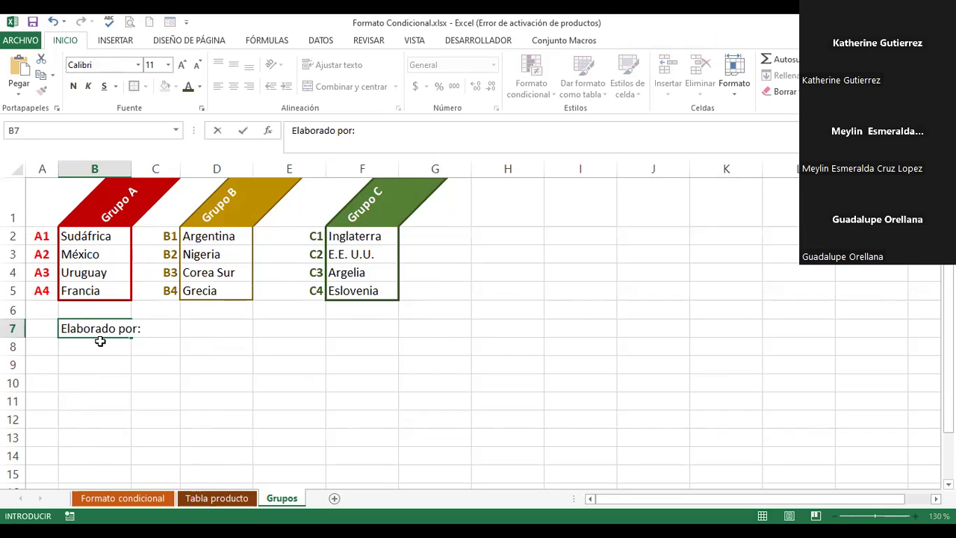
key("Return")
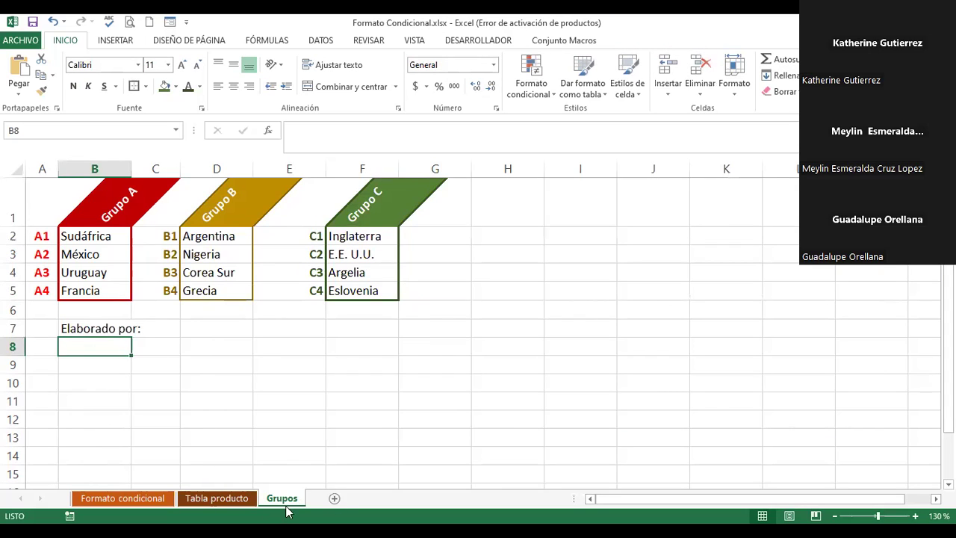
Open the Grupos tab's colour options, then switch to the Formato condicional sheet
left_click(298, 453)
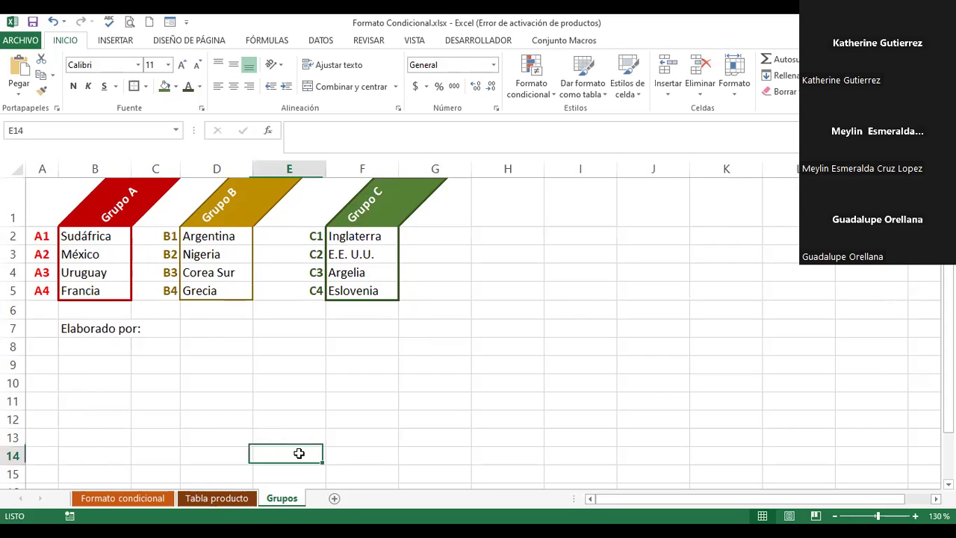
right_click(279, 505)
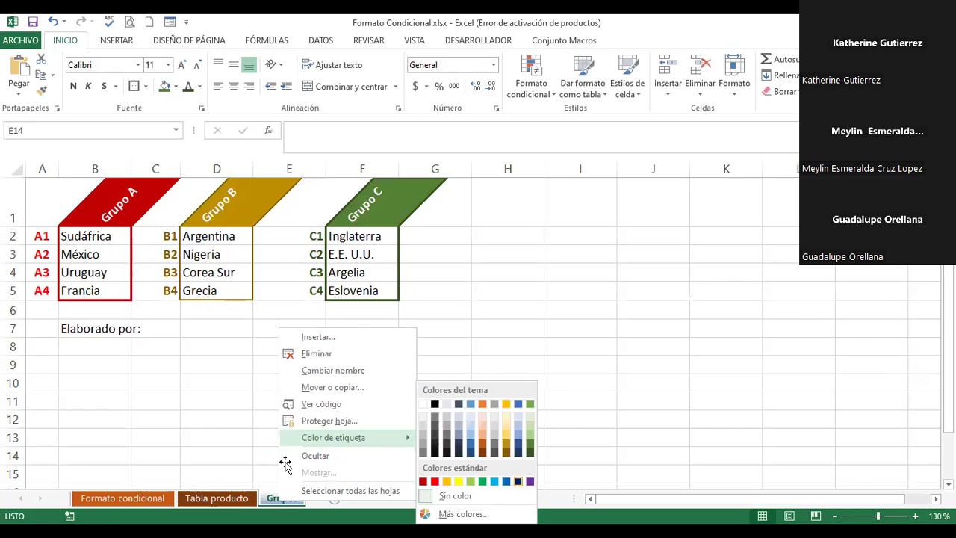
left_click(150, 505)
left_click(219, 505)
left_click(148, 499)
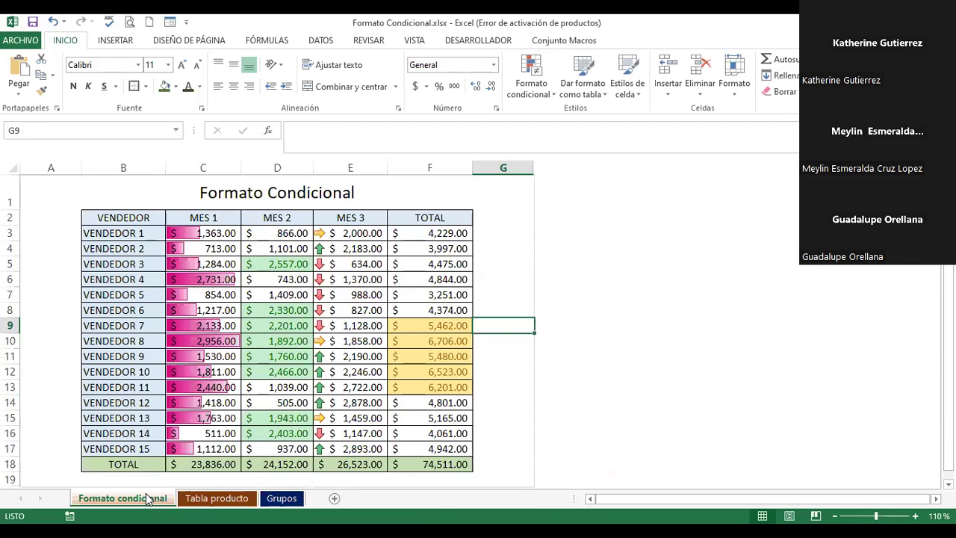
left_click(196, 499)
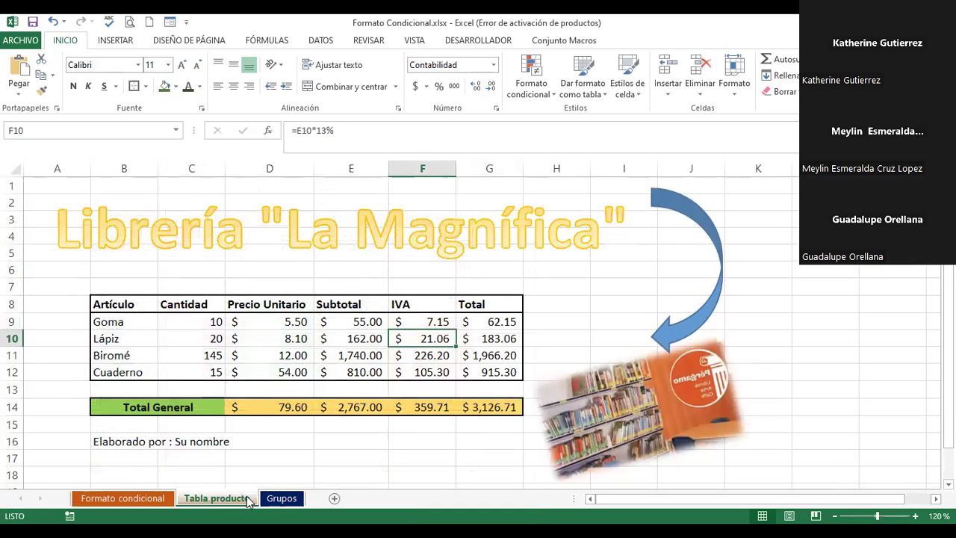
left_click(283, 499)
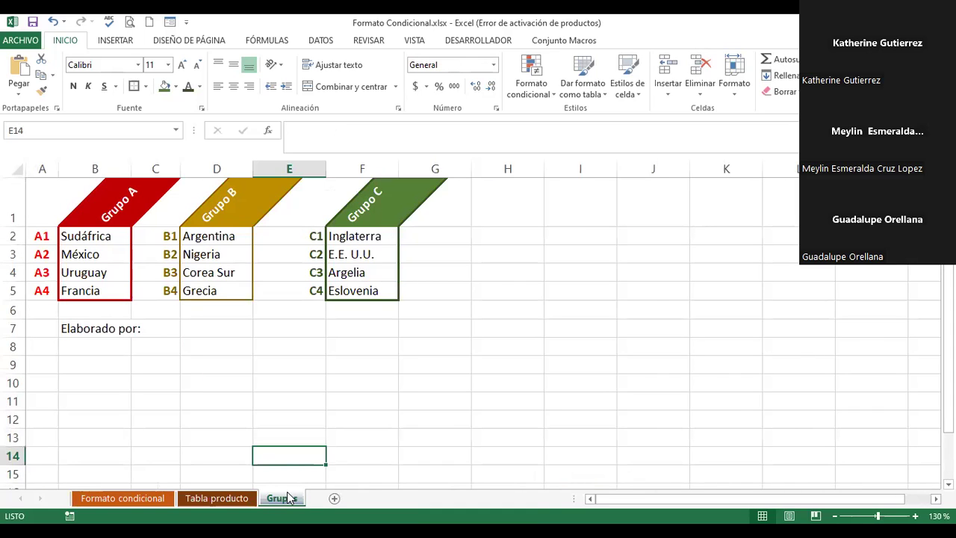